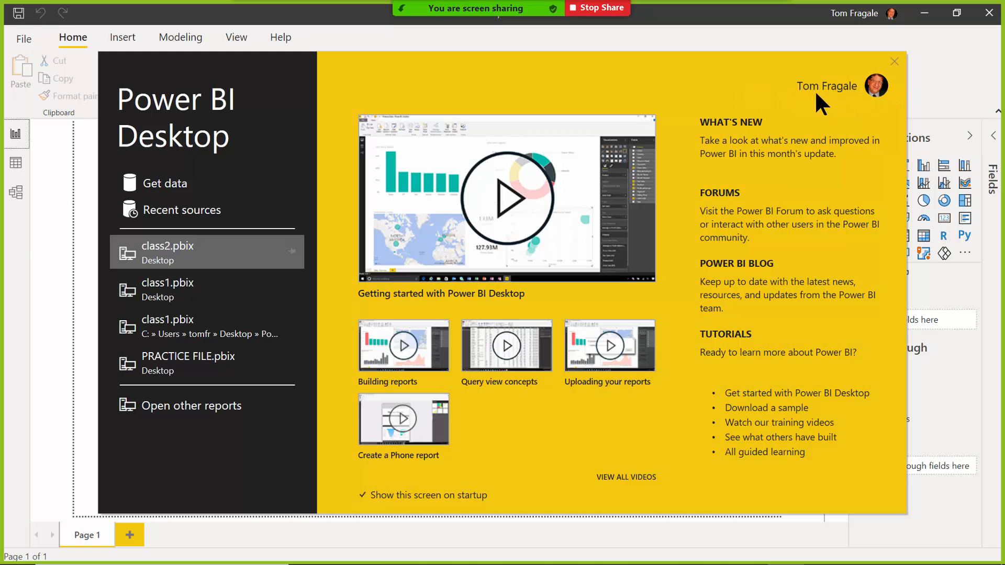
# Close the Power BI start screen and switch to File Explorer's Desktop folder.
pyautogui.click(893, 60)
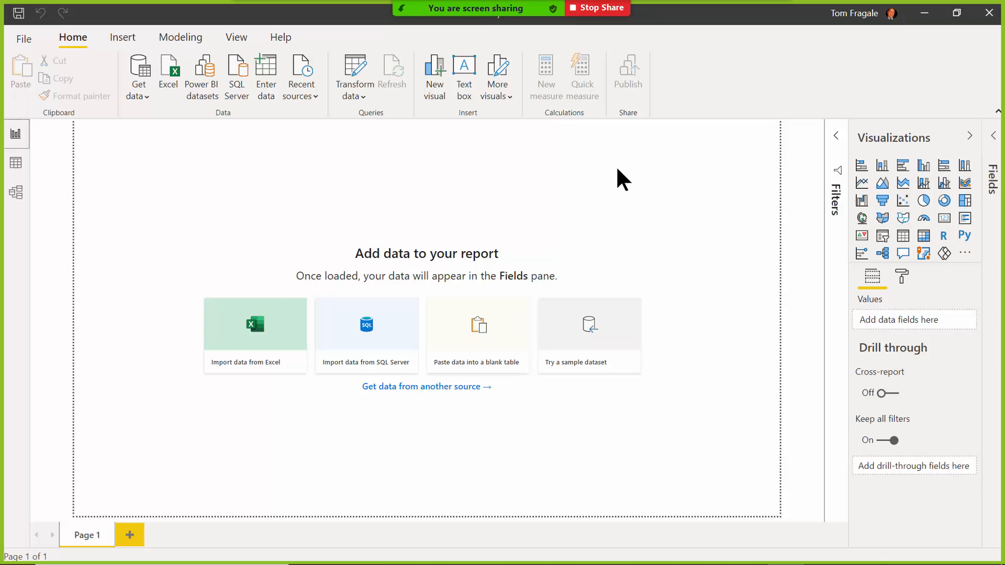
pyautogui.hotkey('alt', 'Tab')
pyautogui.moveTo(796, 213); pyautogui.dragTo(797, 173)
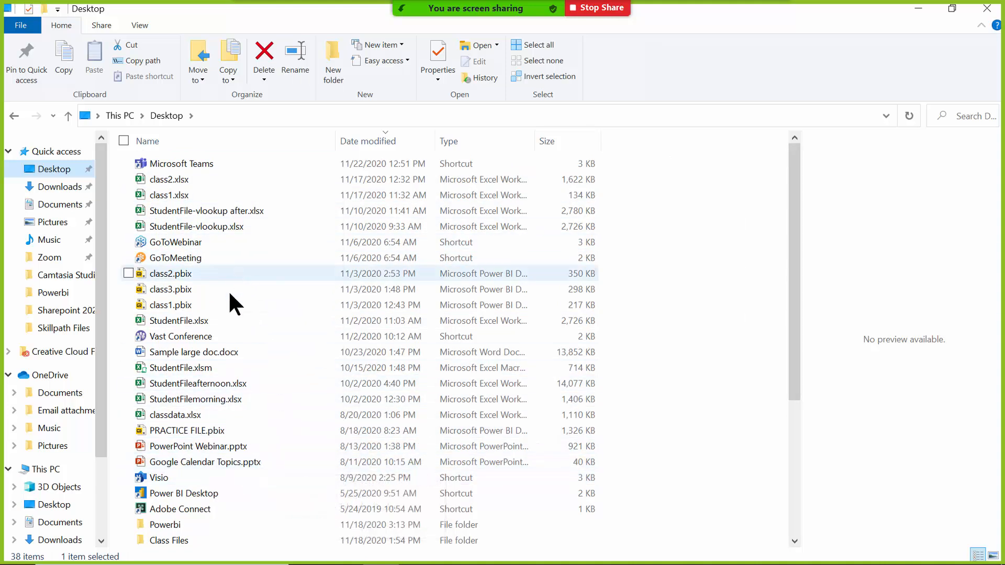
# Select StudentFile.xlsx on the Desktop and open it with Excel.
pyautogui.click(193, 321)
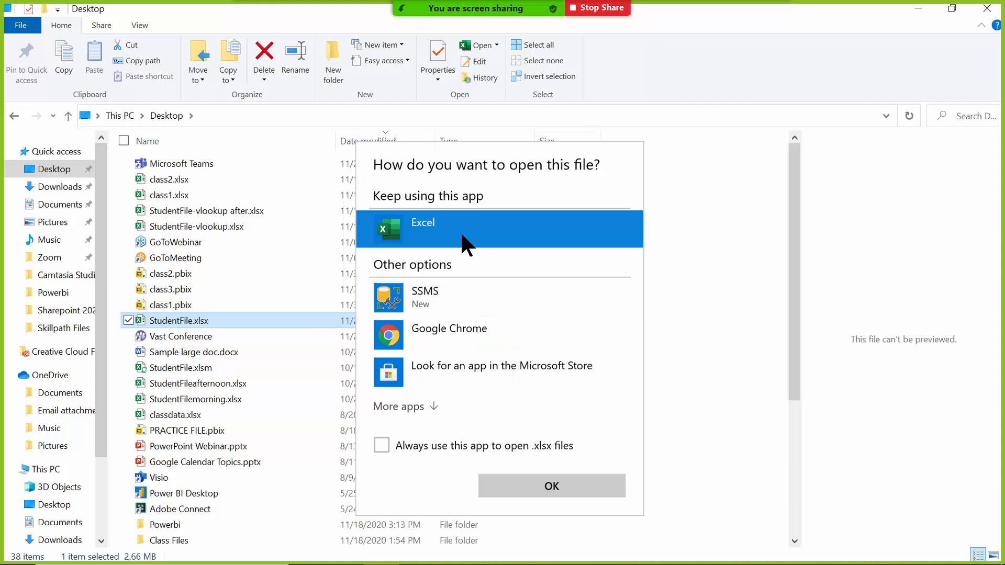
pyautogui.click(562, 493)
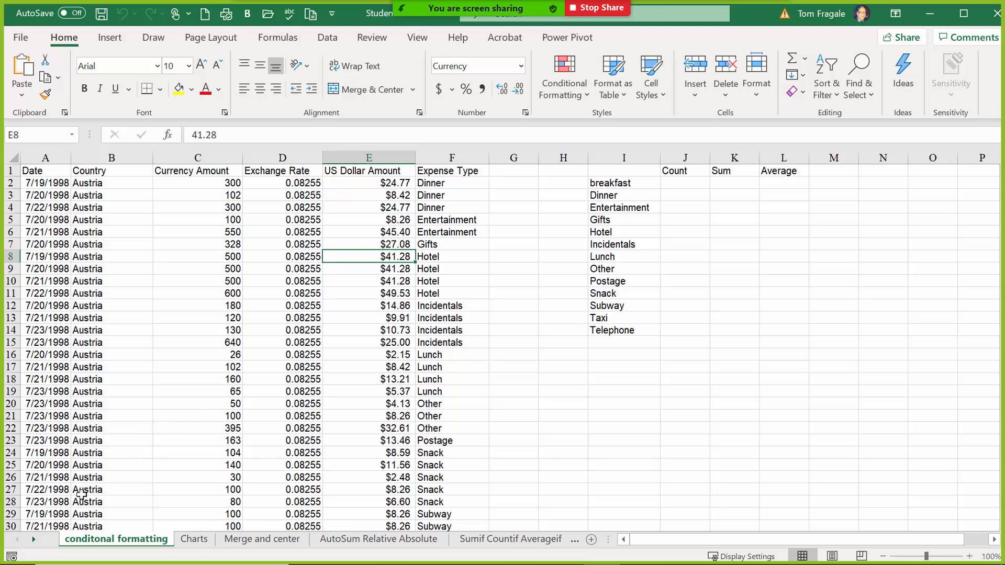
# Go to the Customer List sheet via the sheet list and inspect a few of its cells.
pyautogui.rightClick(34, 539)
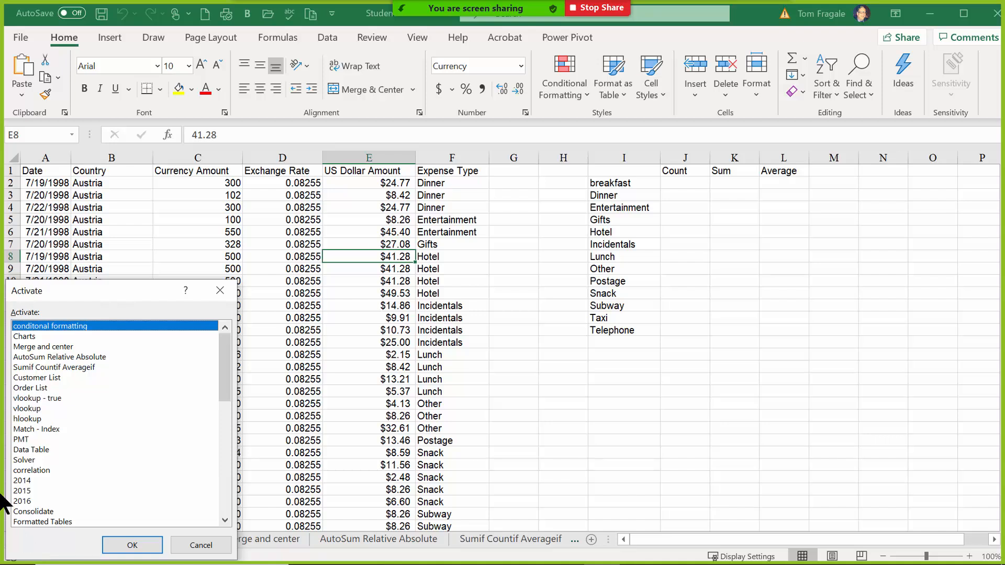
pyautogui.click(51, 386)
pyautogui.click(51, 378)
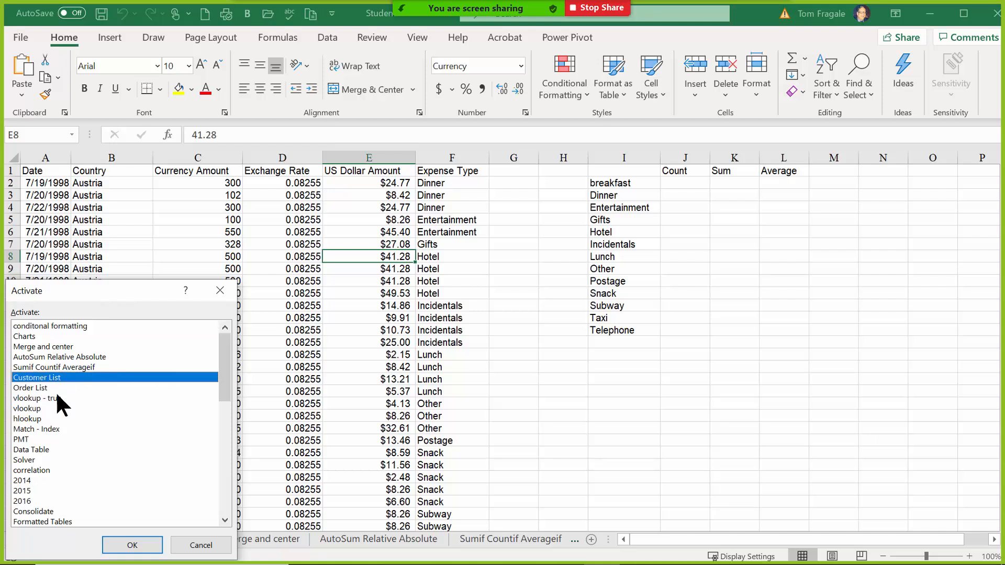
pyautogui.click(121, 547)
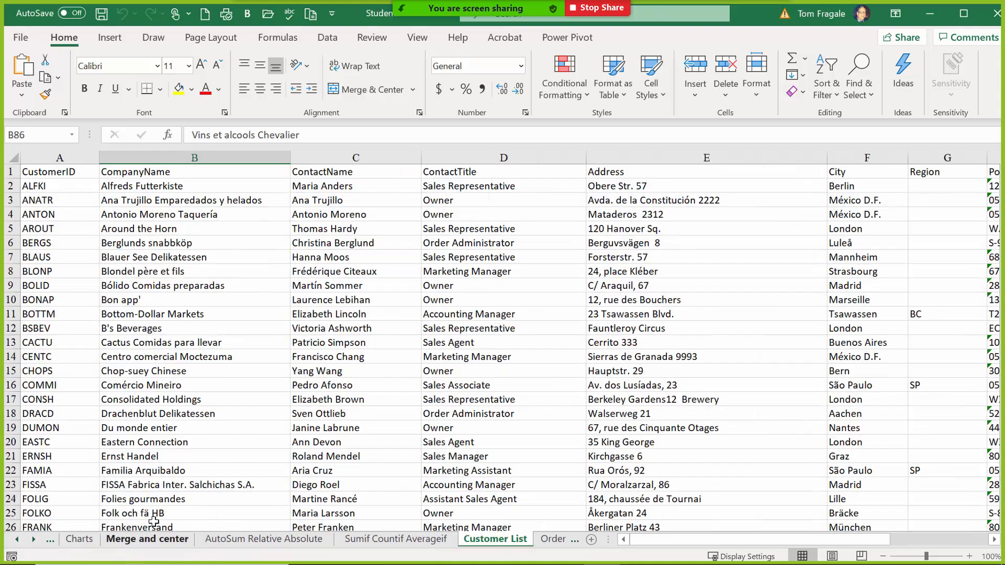
pyautogui.click(133, 225)
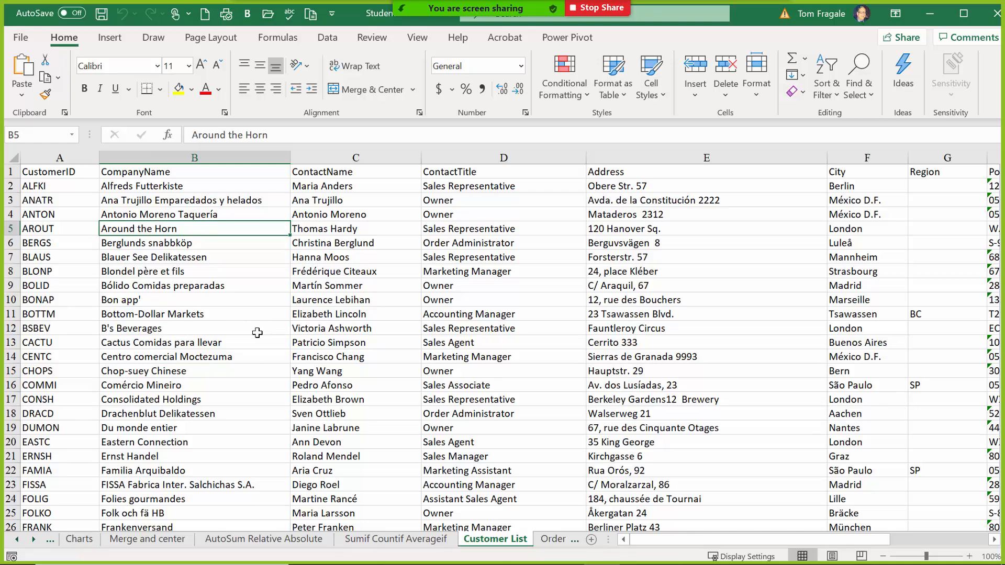
pyautogui.click(11, 171)
pyautogui.click(188, 272)
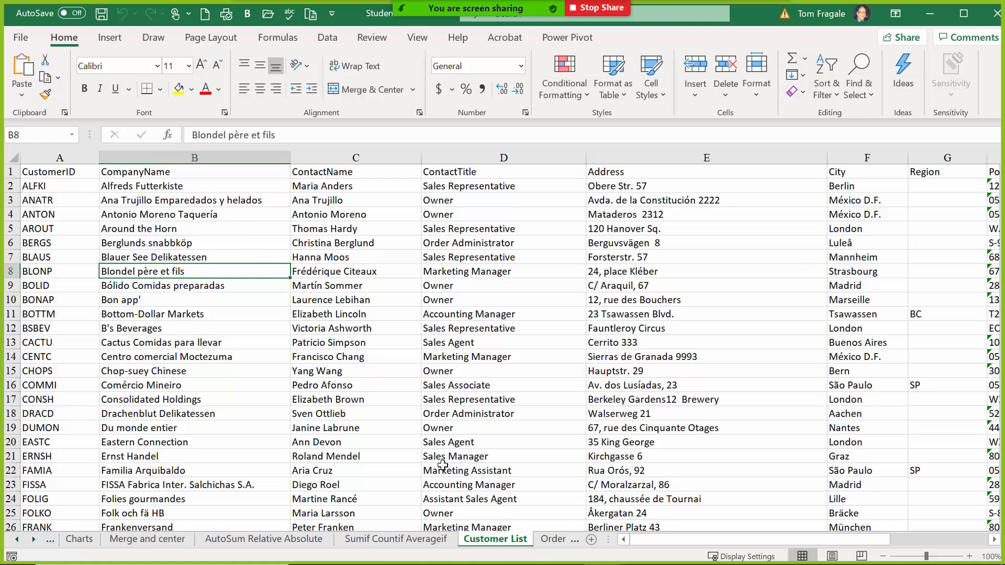
# Switch to the Order List sheet, select order date cell D7, and reopen the sheet list.
pyautogui.click(552, 539)
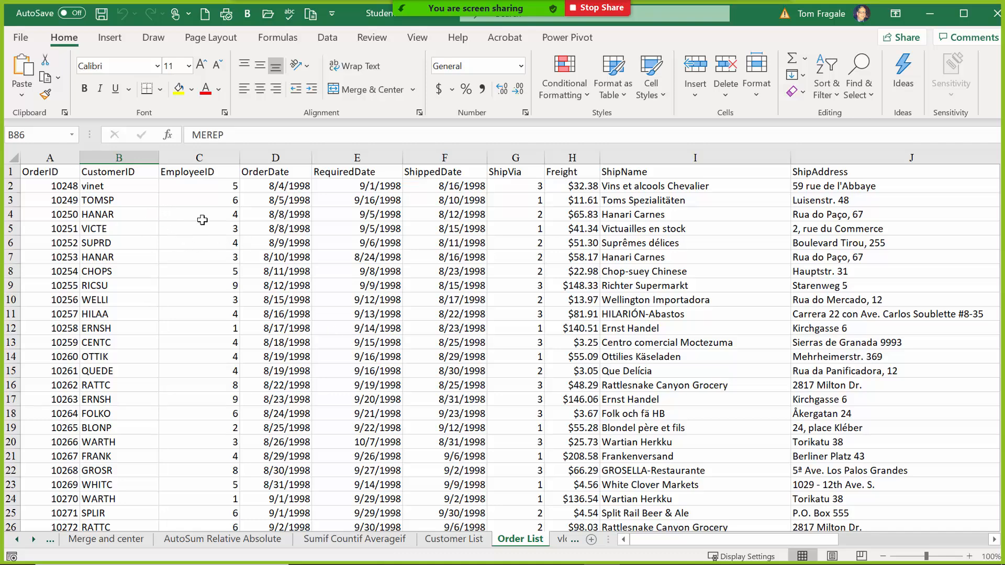
pyautogui.click(244, 251)
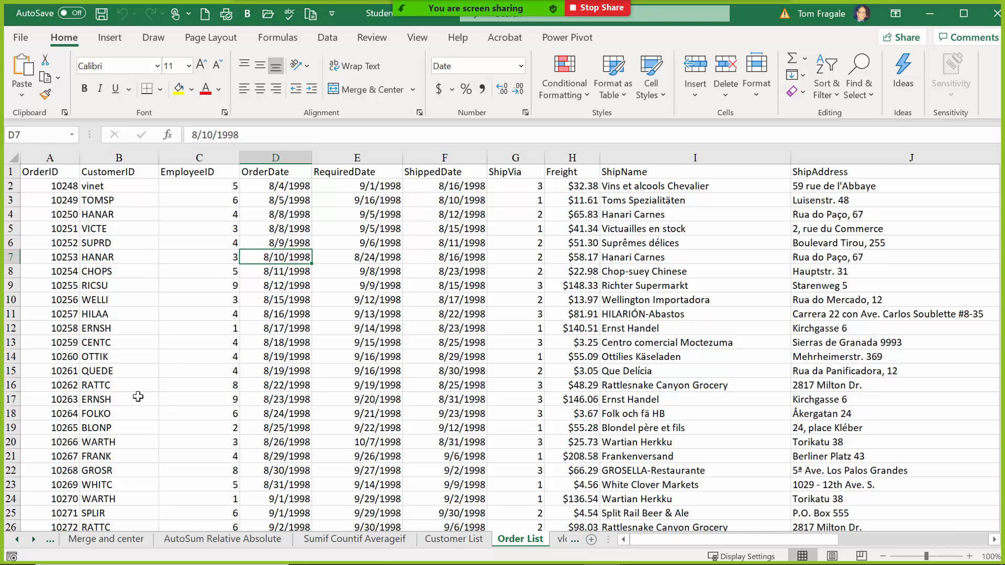
pyautogui.rightClick(33, 542)
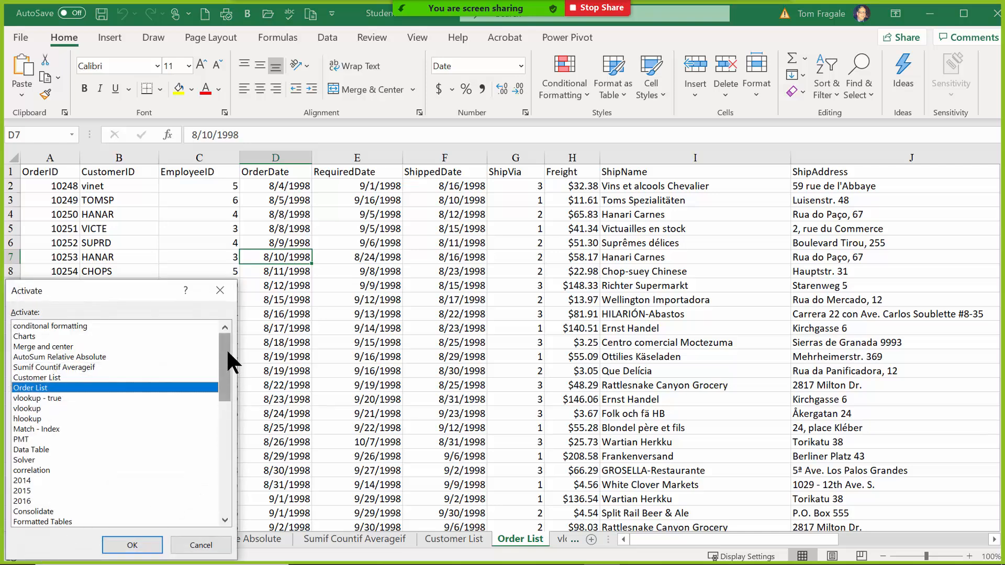
# Jump to the Suppliers sheet from the Activate sheet list.
pyautogui.moveTo(228, 348); pyautogui.dragTo(217, 460)
pyautogui.click(31, 408)
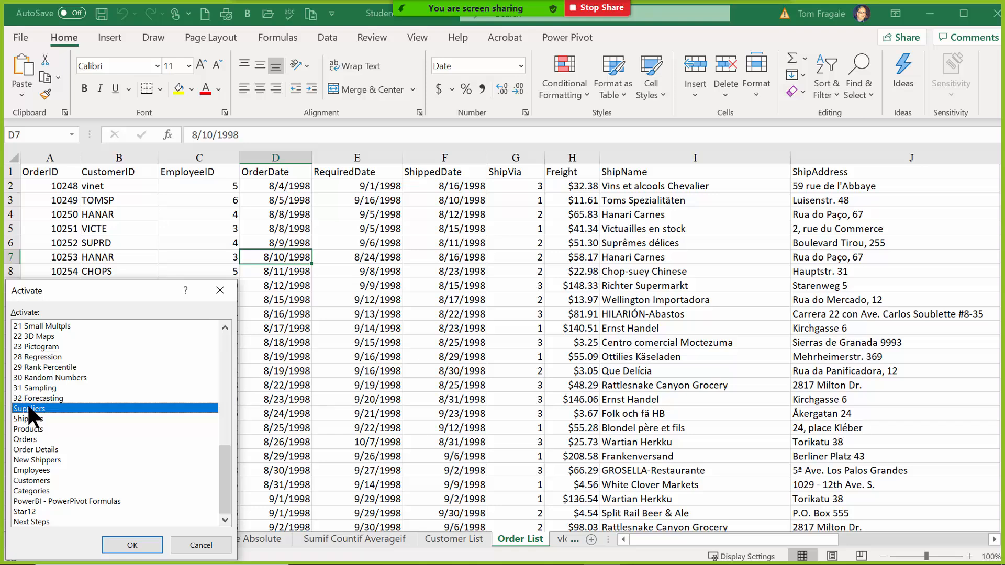
pyautogui.click(121, 539)
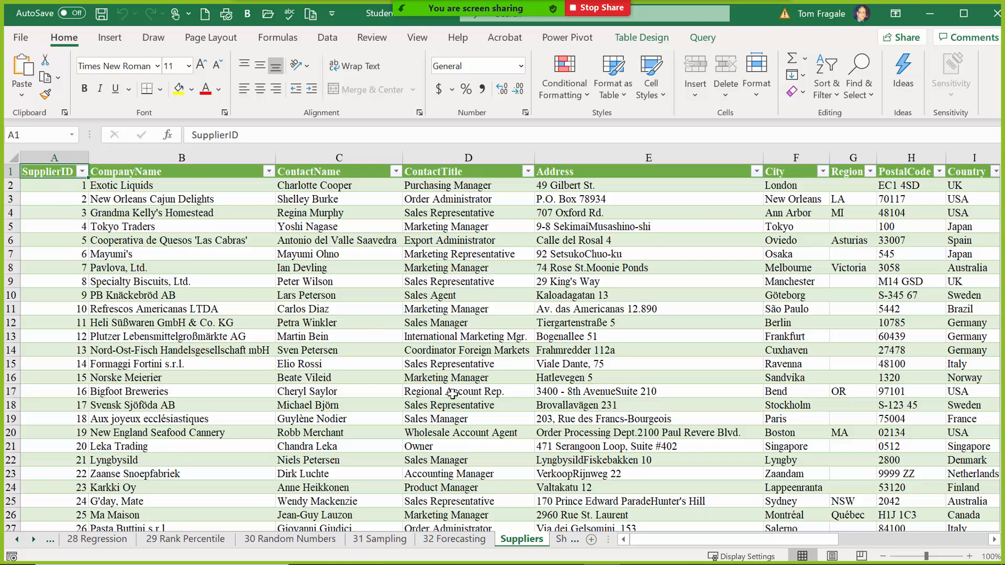
# Browse the Shippers, Products, Orders, Order Details and New Shippers sheets, then close Excel.
pyautogui.click(34, 540)
pyautogui.click(34, 540)
pyautogui.click(34, 540)
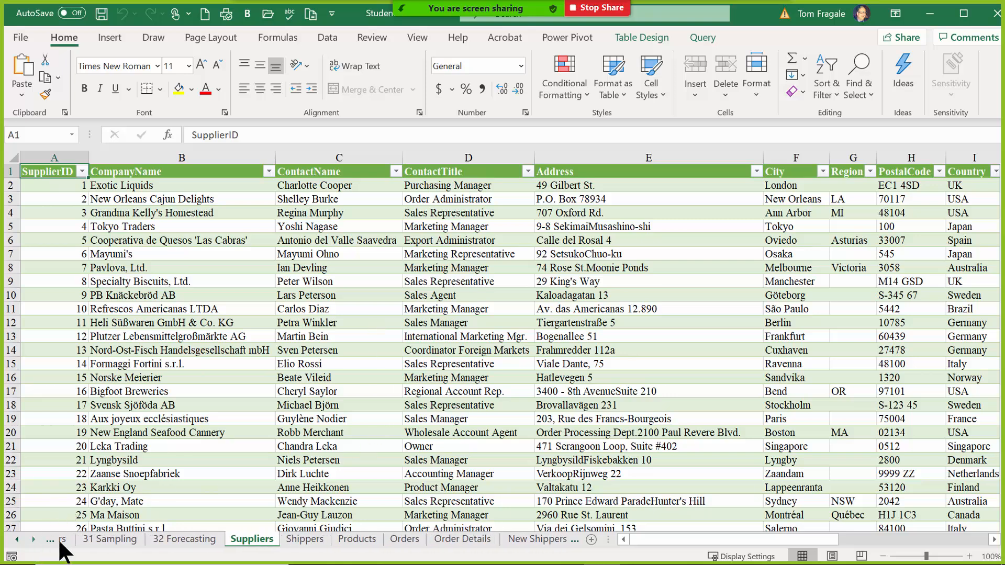
pyautogui.click(285, 541)
pyautogui.click(346, 541)
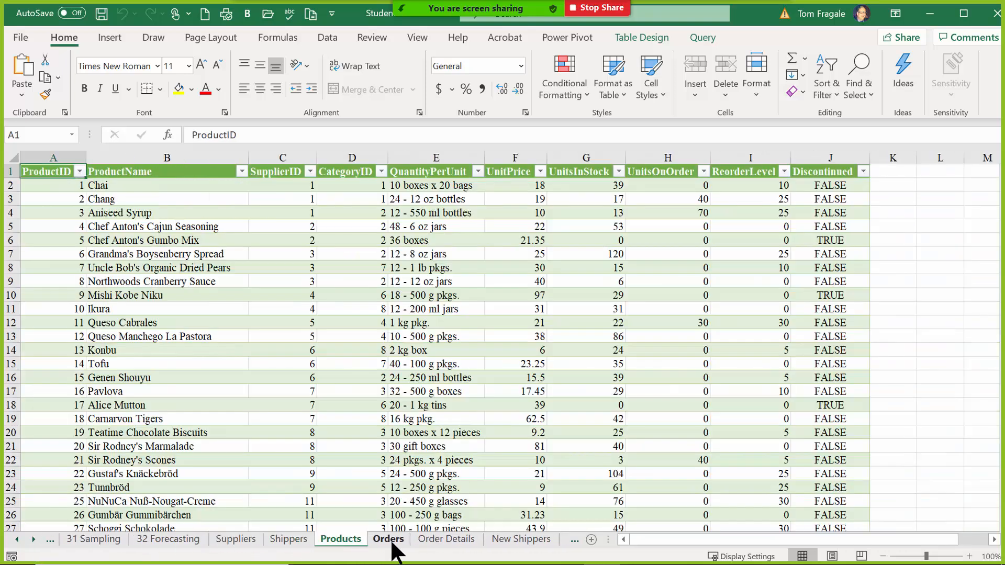
pyautogui.click(390, 541)
pyautogui.click(444, 541)
pyautogui.click(507, 542)
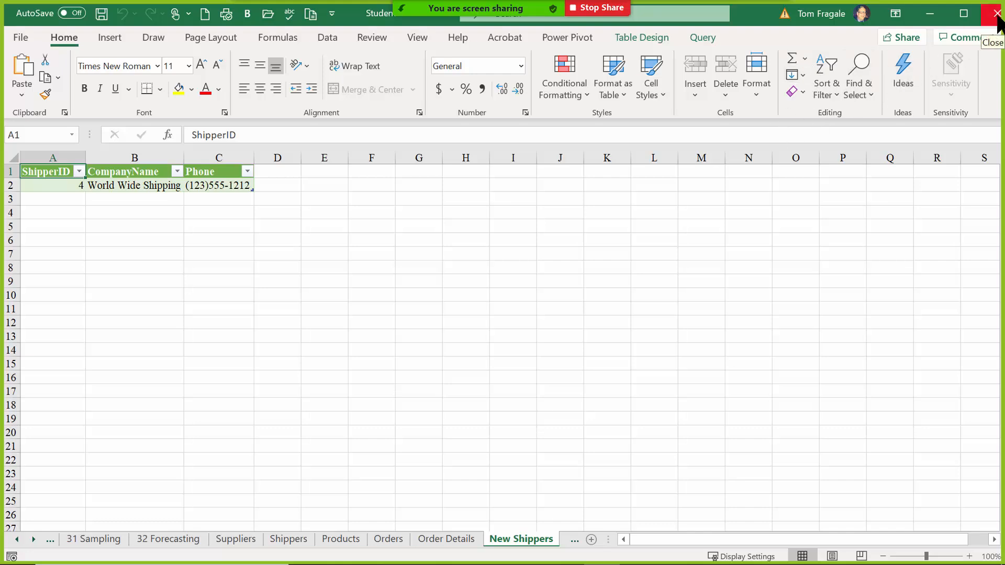
pyautogui.click(997, 14)
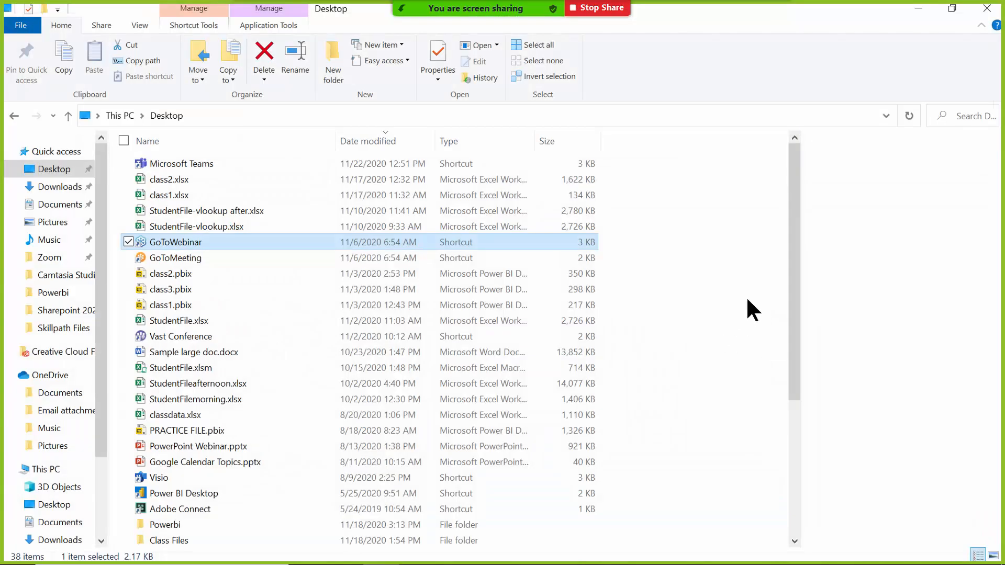
# Close File Explorer, cancel the PERSONAL.XLSB file-in-use prompt, and close the blank Excel window.
pyautogui.click(988, 9)
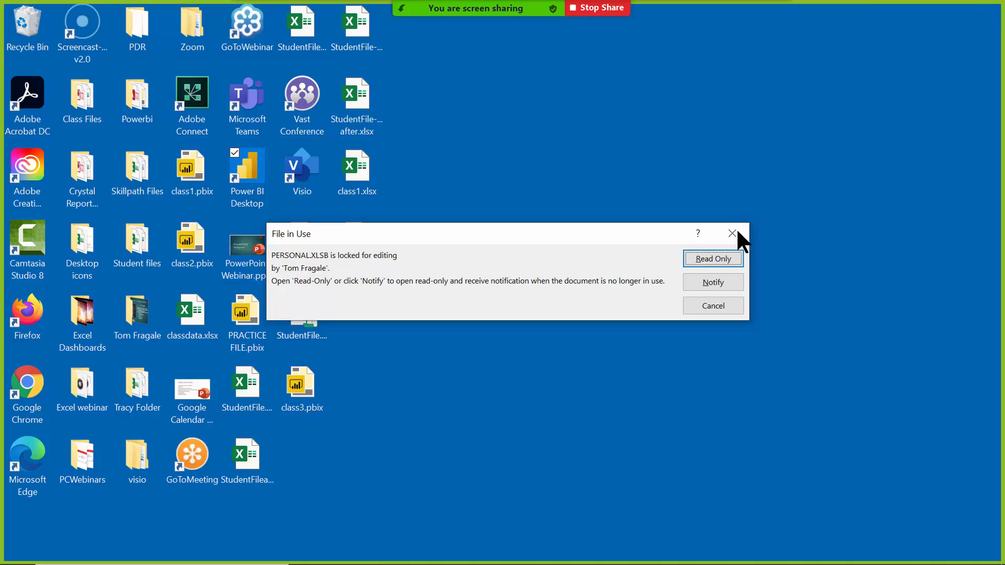
pyautogui.click(732, 233)
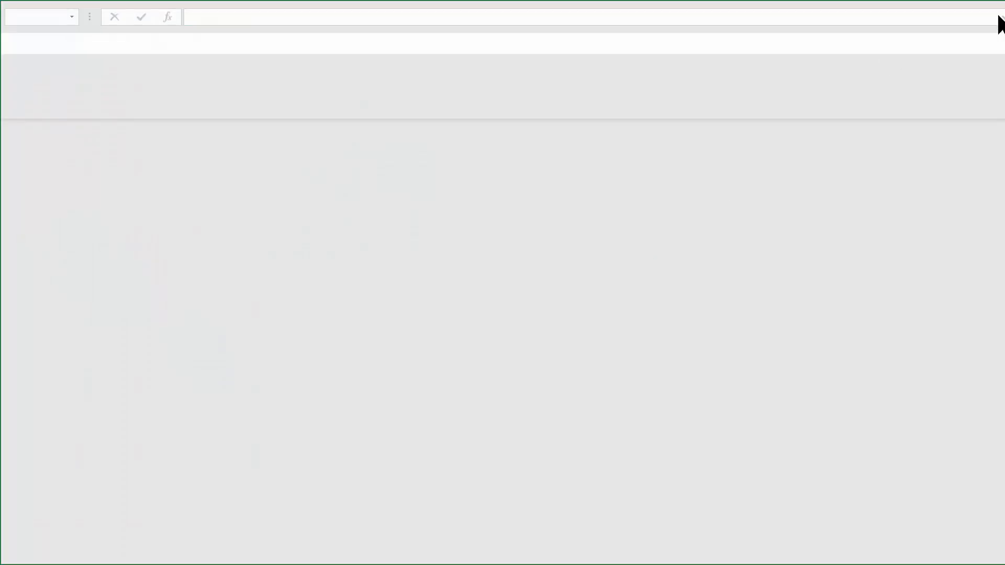
pyautogui.click(998, 15)
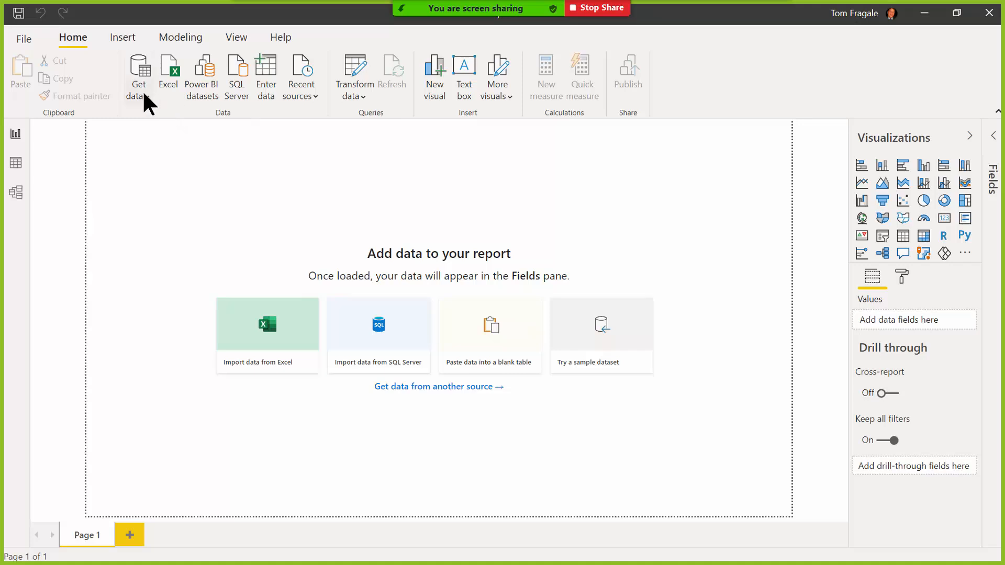
# Connect to an Excel workbook source via Get data > More and open StudentFile.xlsx.
pyautogui.click(144, 100)
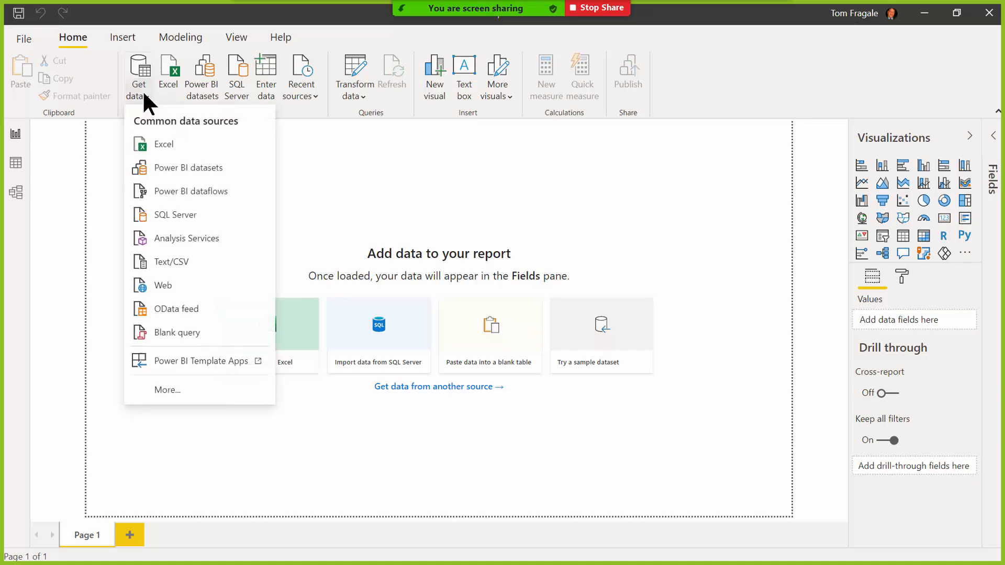
pyautogui.click(167, 390)
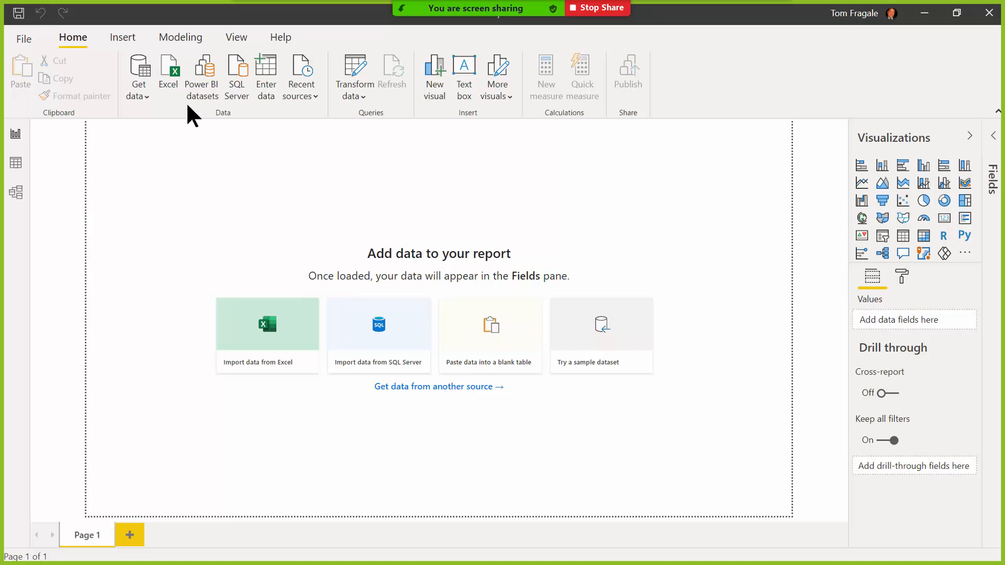
pyautogui.click(133, 96)
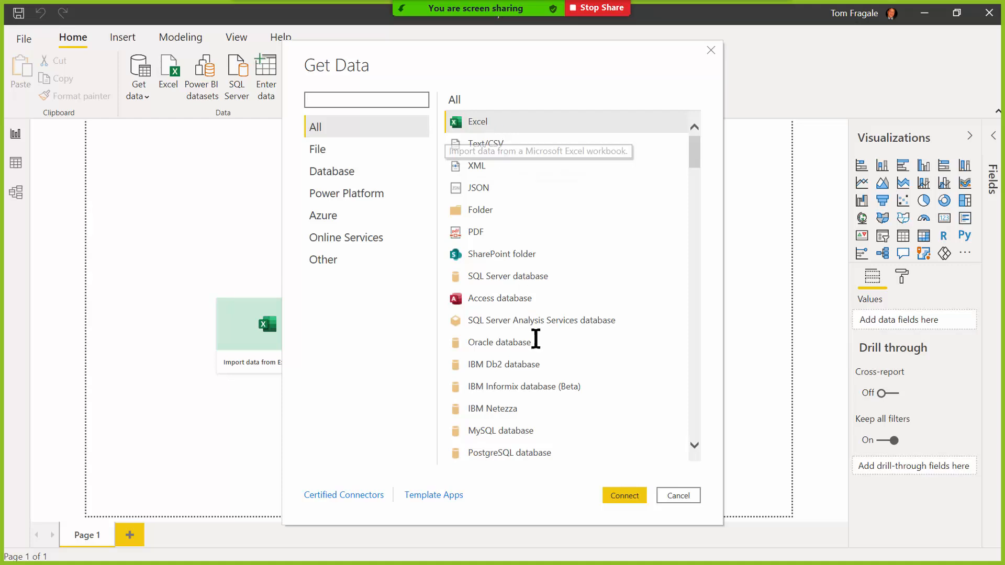
pyautogui.click(617, 497)
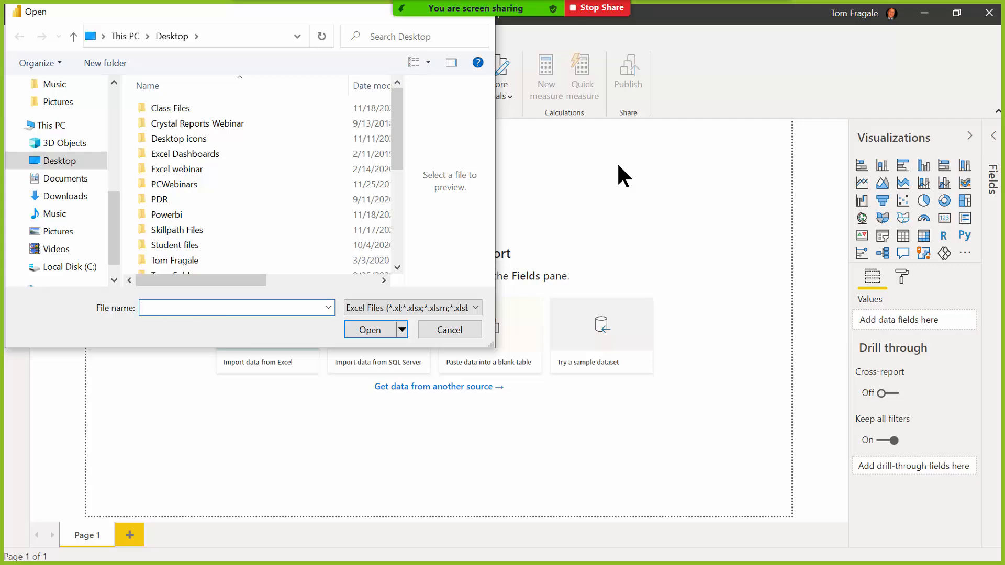
pyautogui.moveTo(396, 139); pyautogui.dragTo(329, 215)
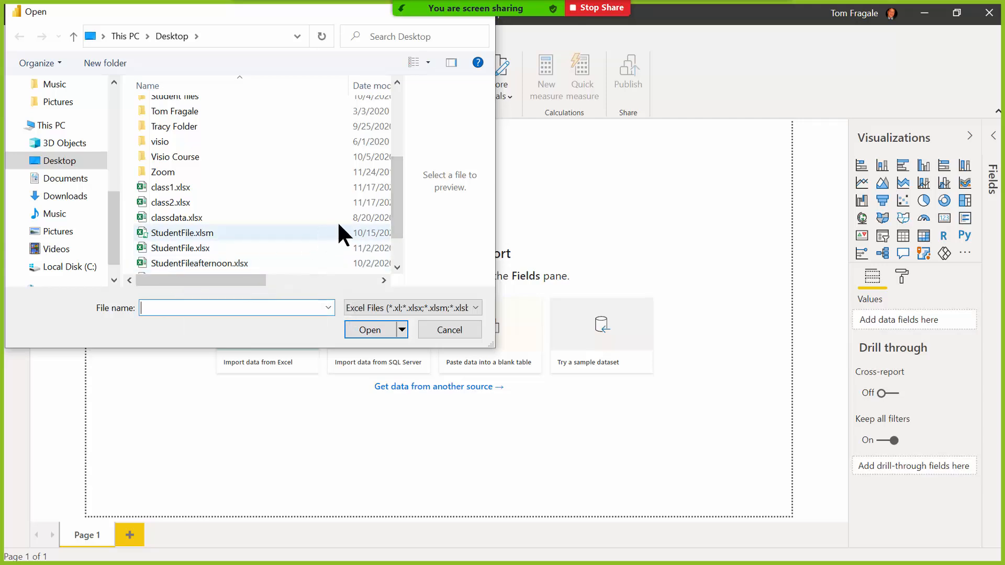
pyautogui.click(180, 247)
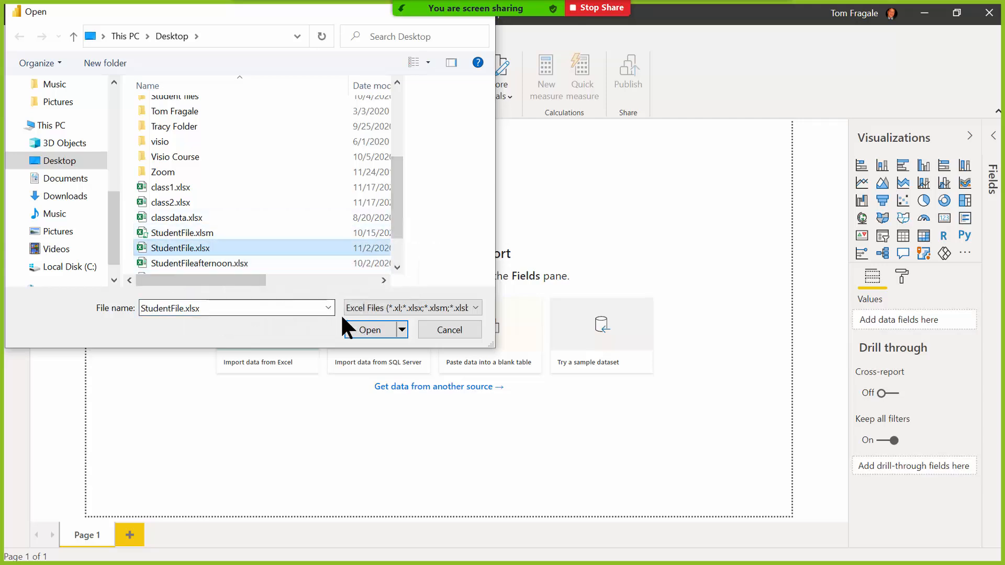
pyautogui.click(368, 330)
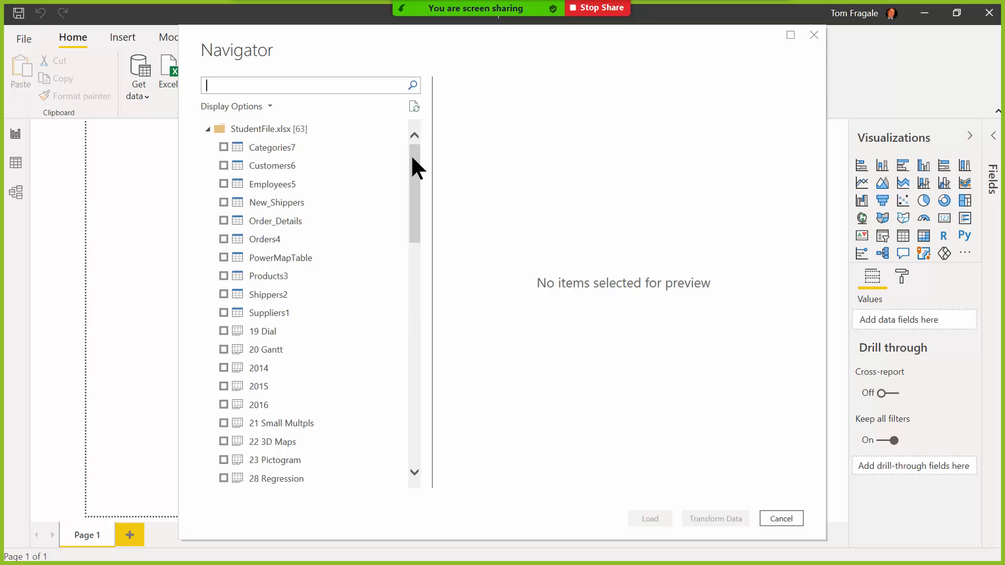
# Preview the Customer List sheet in Navigator and tick it for import.
pyautogui.moveTo(412, 158); pyautogui.dragTo(409, 268)
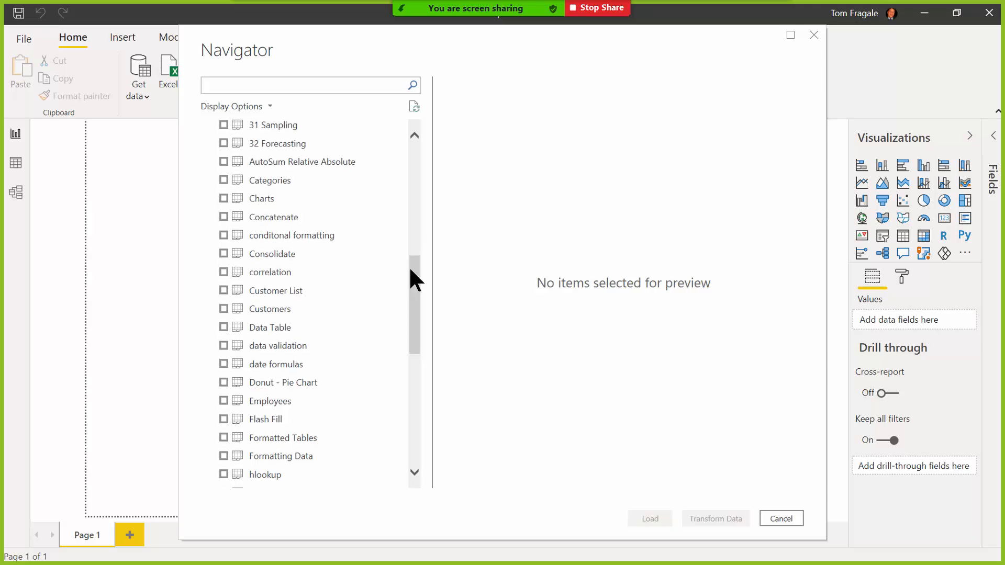
pyautogui.click(259, 291)
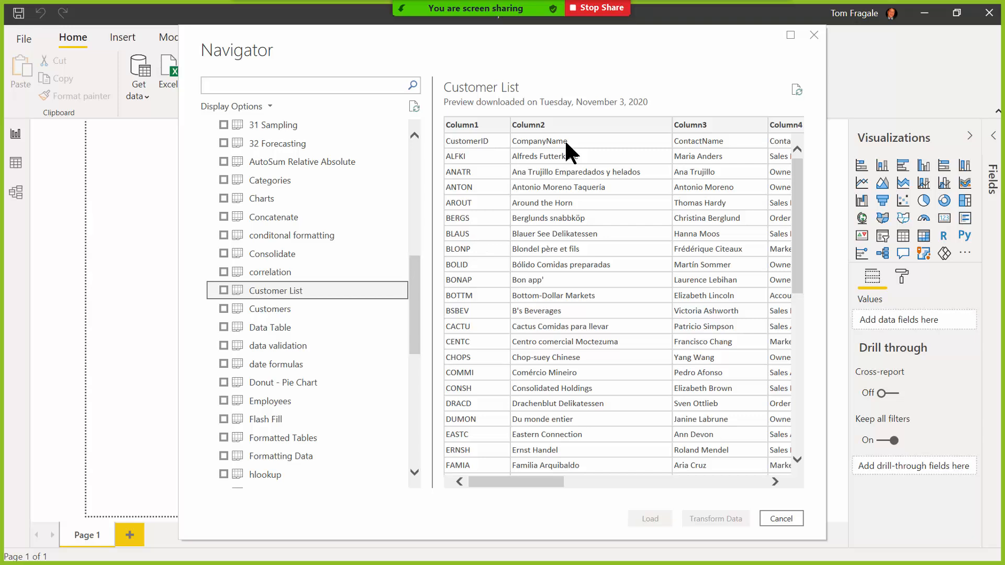
pyautogui.click(224, 290)
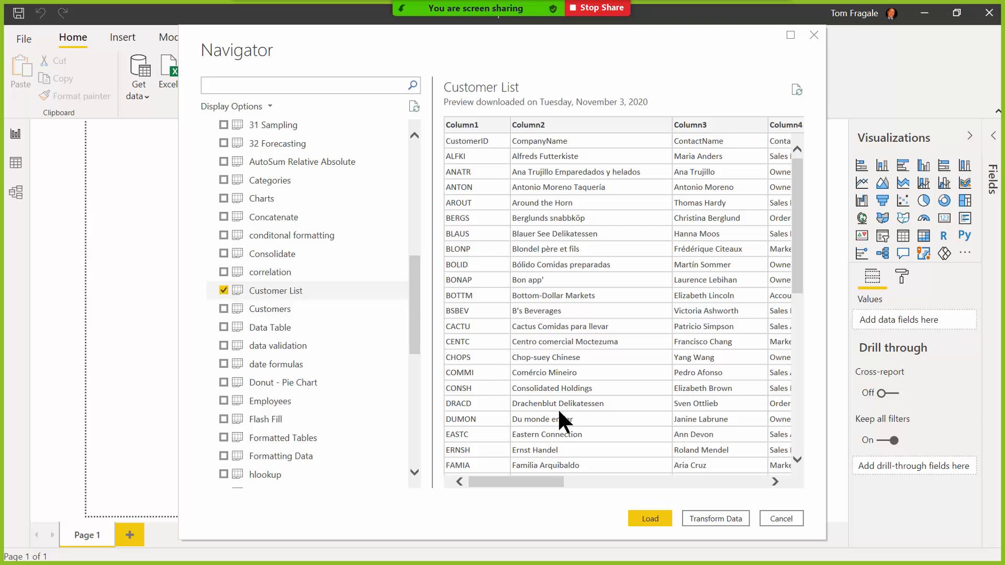
# Transform Customer List in Power Query, promote its first row to headers, then Close & Apply.
pyautogui.click(710, 519)
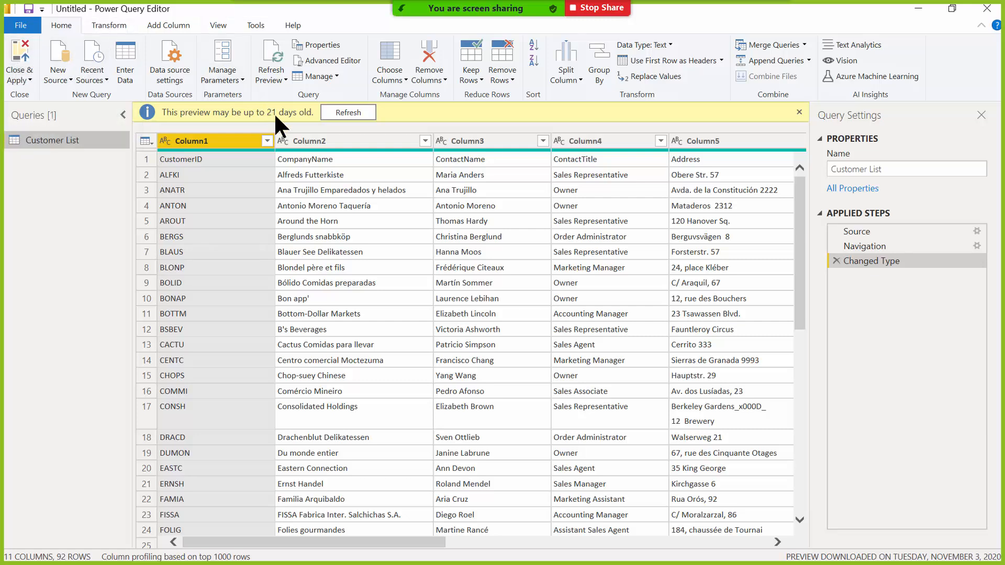
pyautogui.keyDown('ctrl'); pyautogui.click(328, 142); pyautogui.keyUp('ctrl')
pyautogui.click(662, 61)
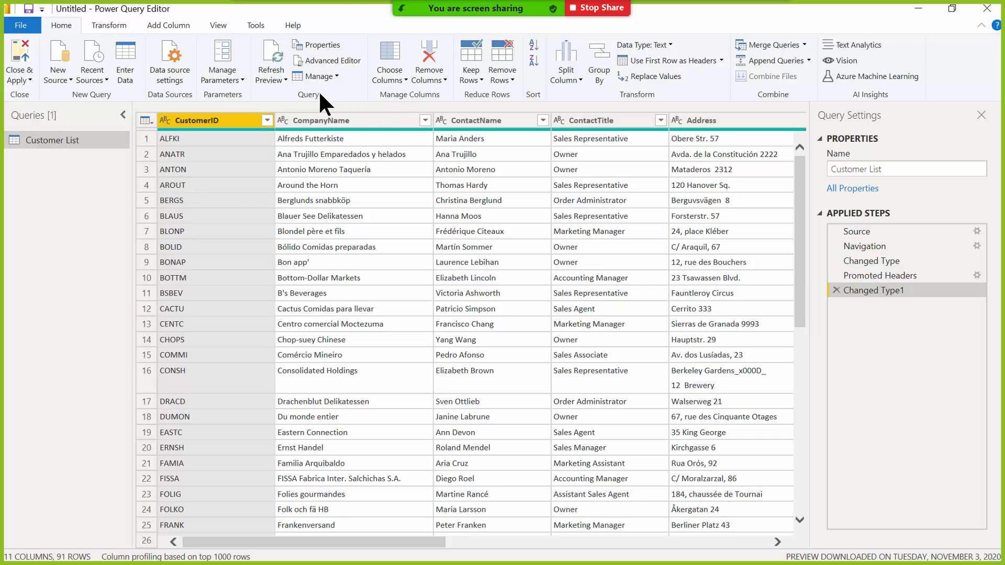
pyautogui.click(20, 55)
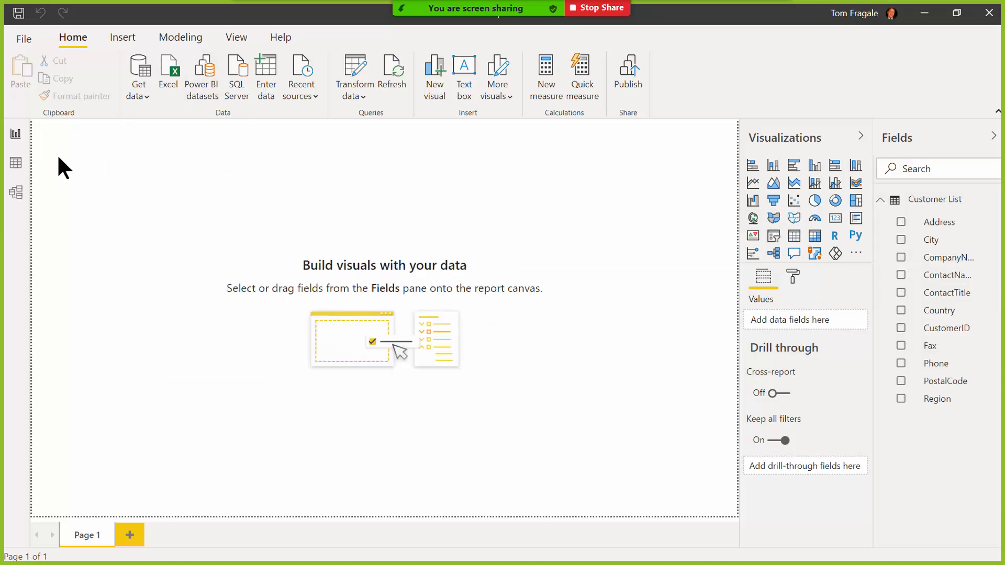
# Inspect Customer List's rows in Data view, then view it in the Model diagram.
pyautogui.click(16, 166)
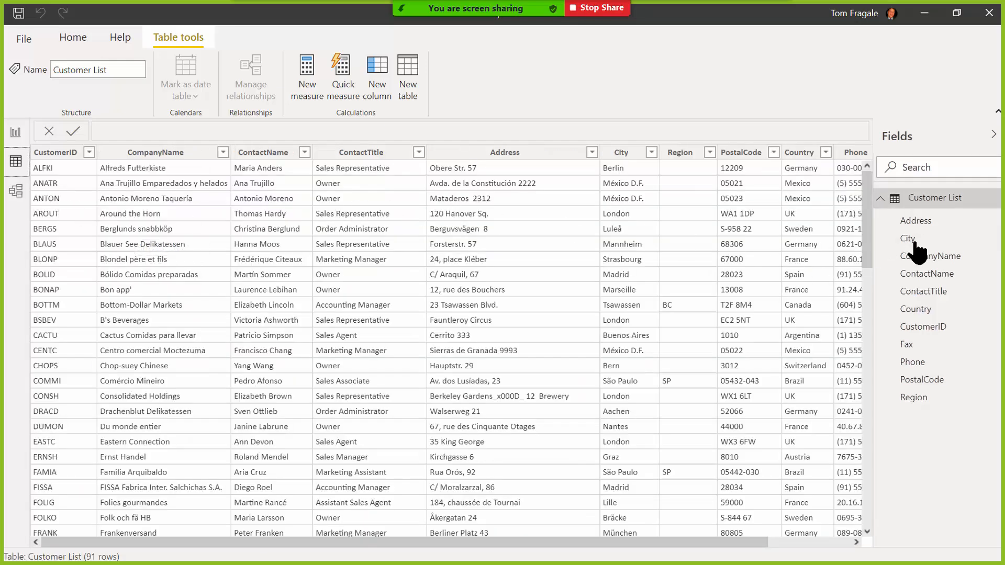
pyautogui.click(904, 198)
pyautogui.click(17, 192)
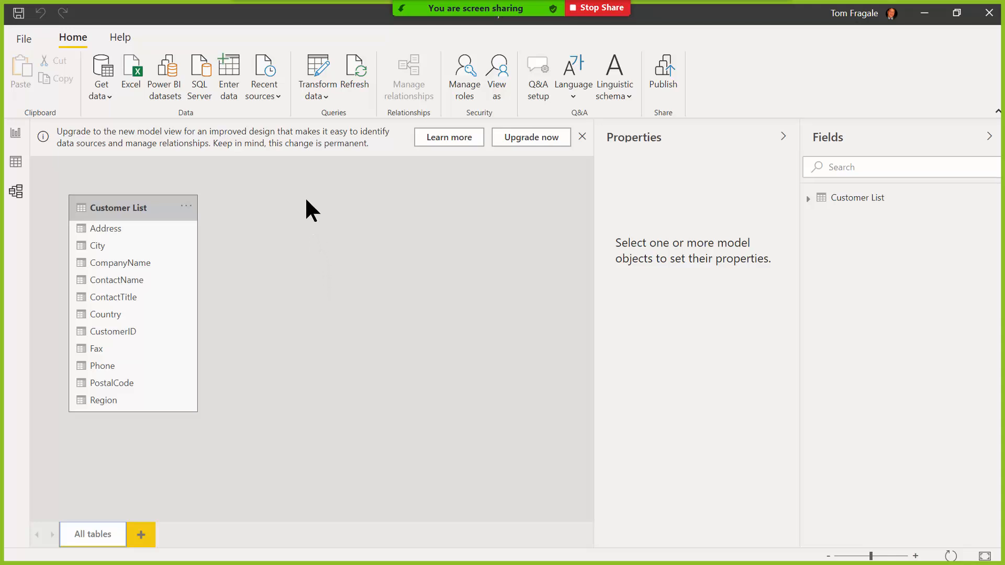
# Use Home > Excel to open StudentFile.xlsx from the Desktop into the Navigator.
pyautogui.click(134, 73)
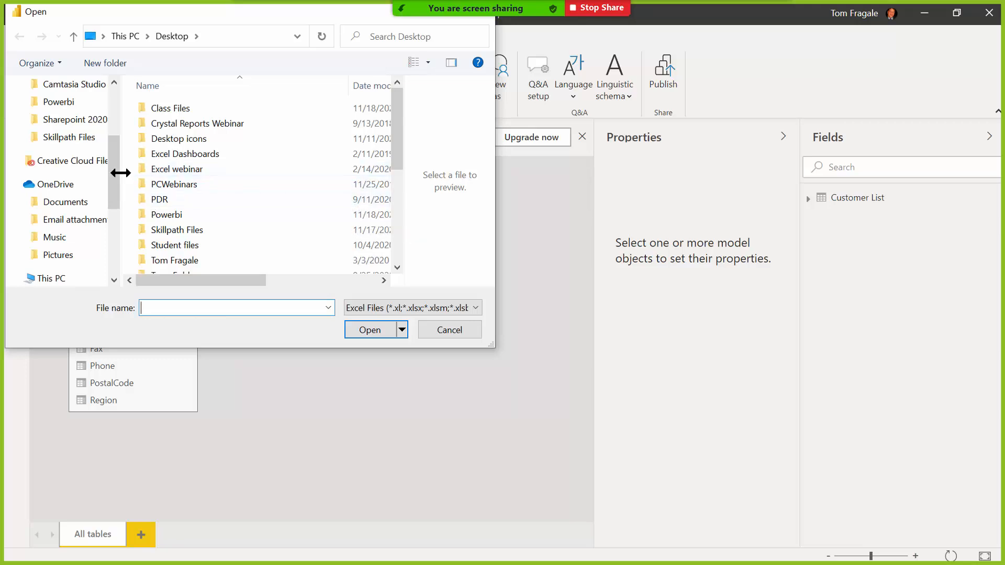
pyautogui.moveTo(115, 160); pyautogui.dragTo(122, 191)
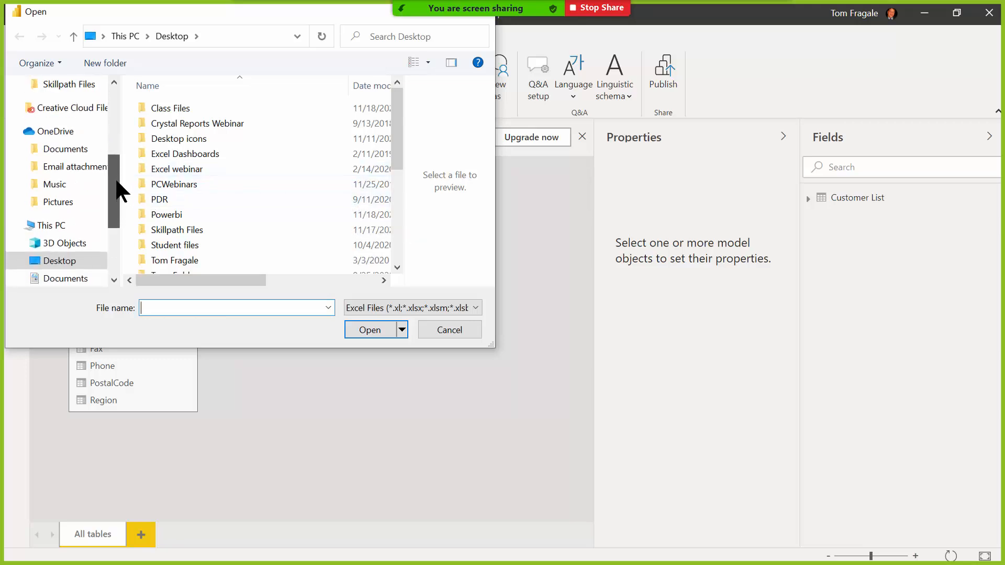
pyautogui.moveTo(393, 143); pyautogui.dragTo(395, 219)
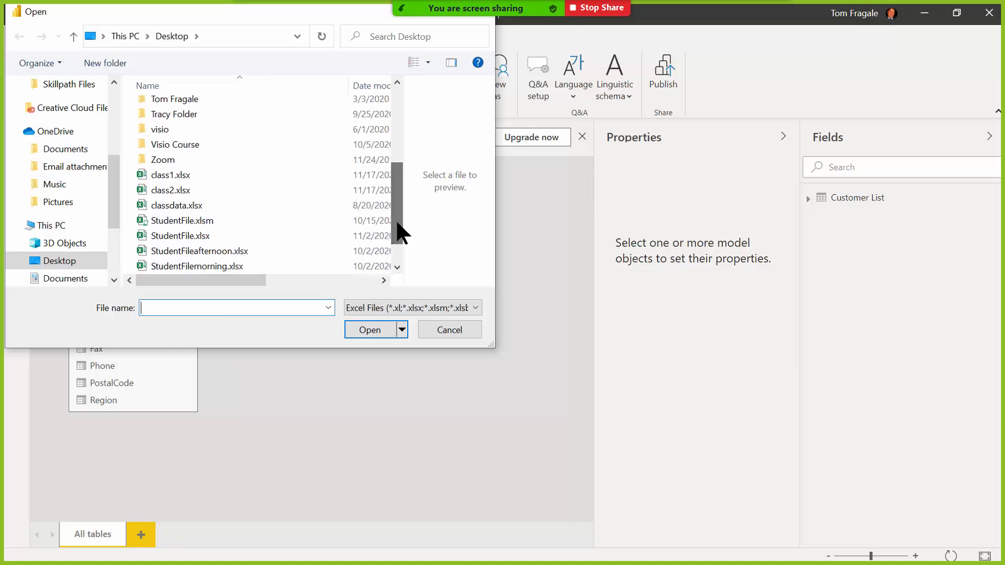
pyautogui.click(166, 233)
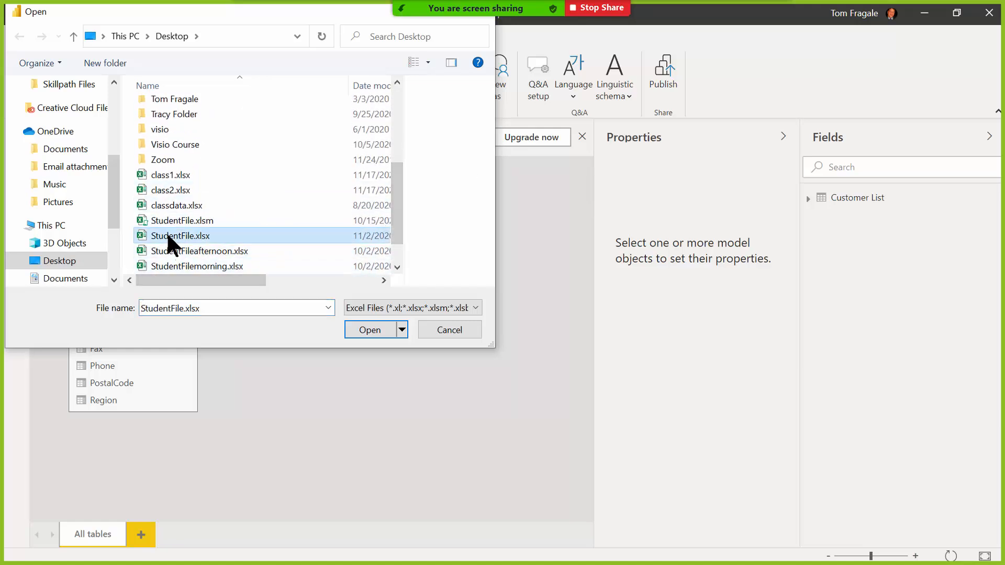
pyautogui.click(370, 330)
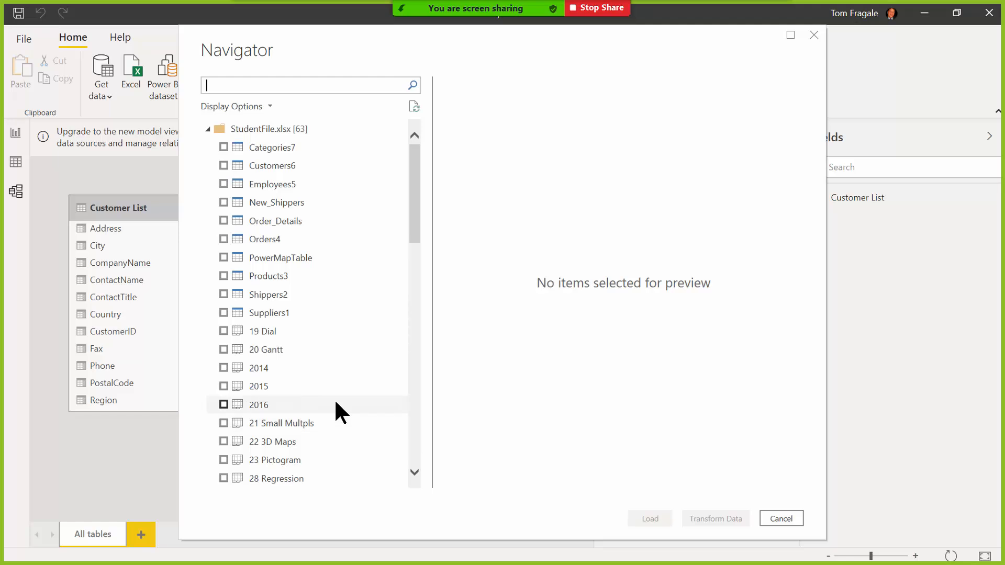
# Select the Order List sheet in Navigator and load it into the Power Query Editor.
pyautogui.moveTo(415, 163); pyautogui.dragTo(421, 344)
pyautogui.click(224, 300)
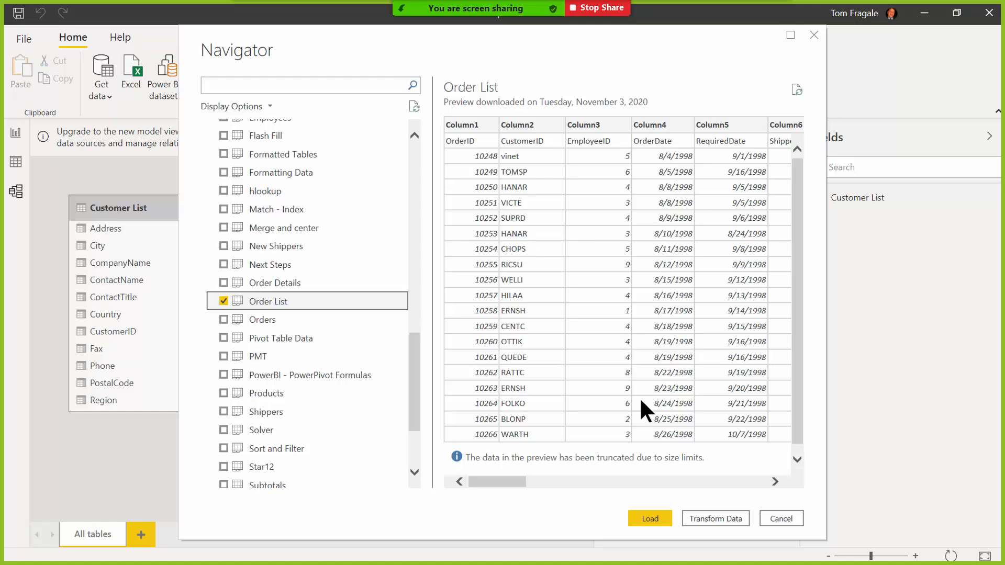
pyautogui.click(709, 515)
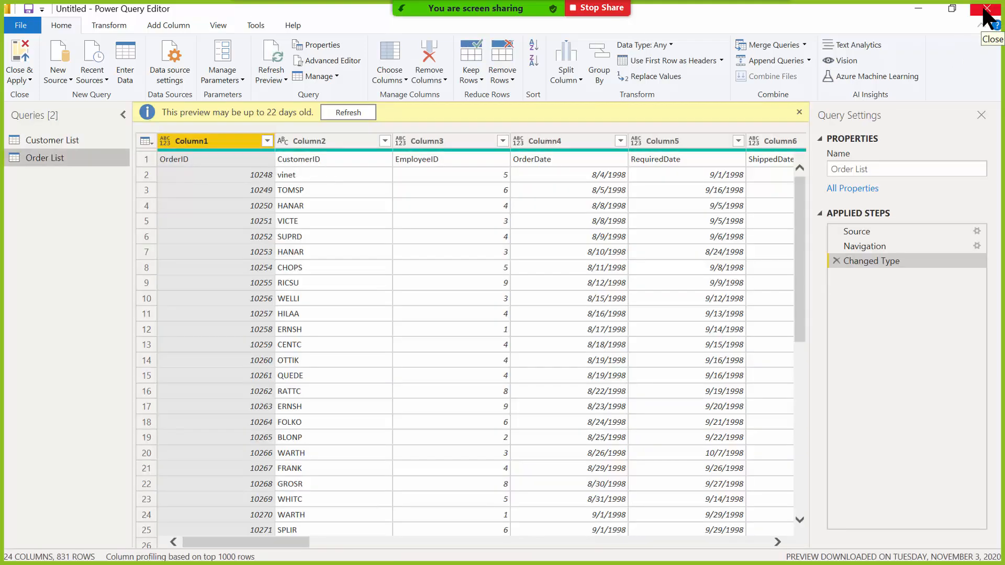
# Close the Power Query Editor, choosing Not now so the Order List changes stay pending.
pyautogui.click(986, 12)
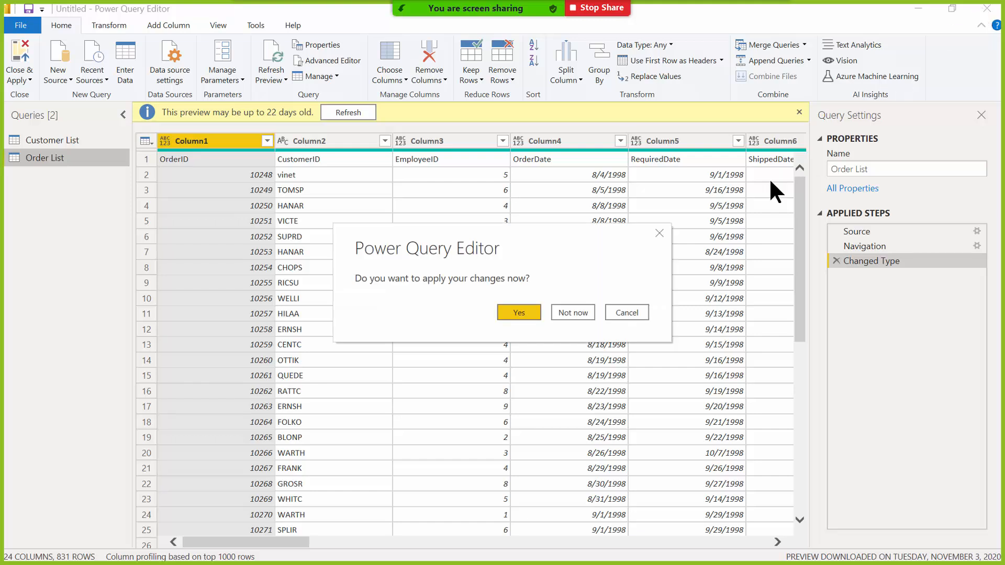
pyautogui.click(589, 313)
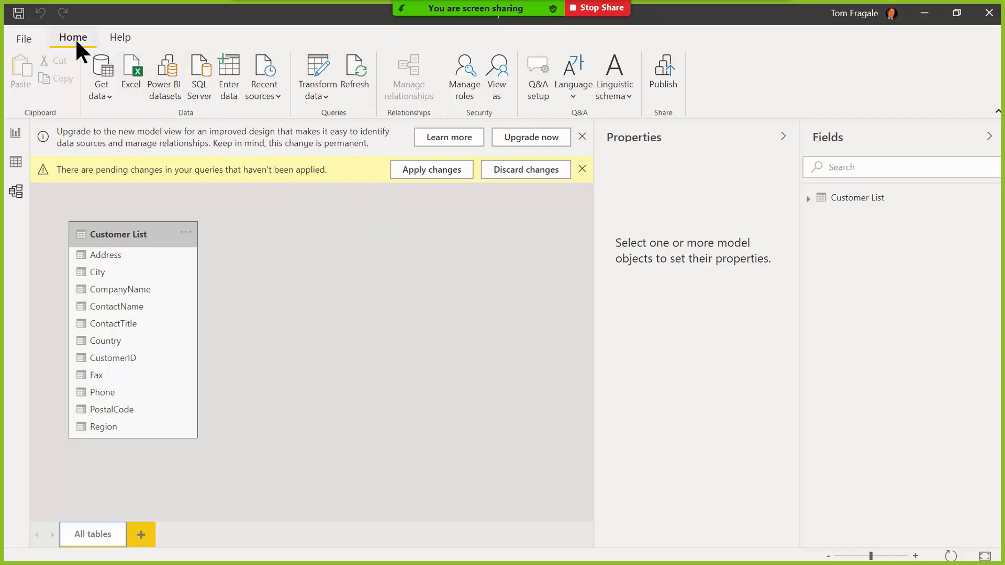
# Start a new Excel import and open StudentFile.xlsx from the Desktop in Navigator.
pyautogui.click(131, 73)
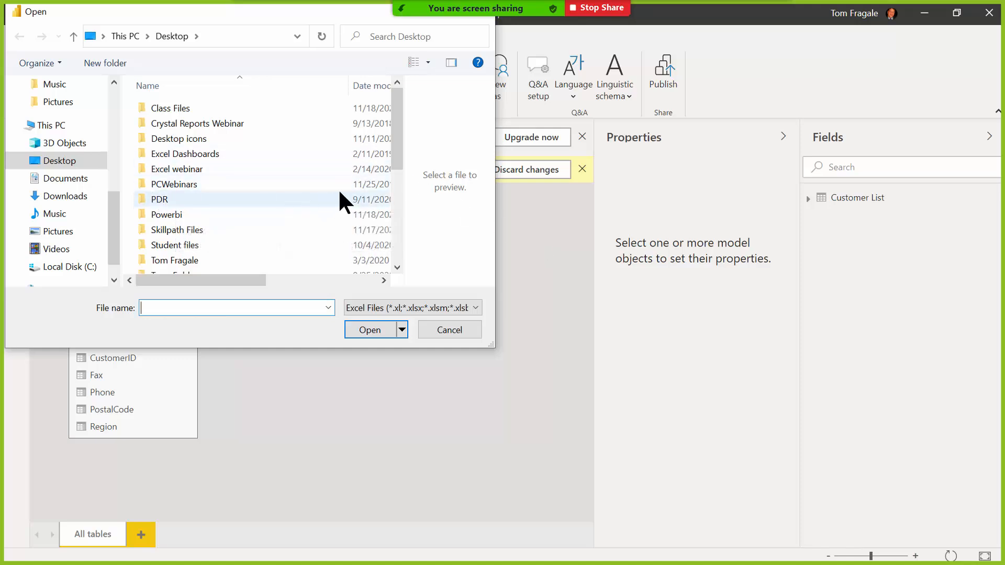
pyautogui.moveTo(396, 157); pyautogui.dragTo(394, 228)
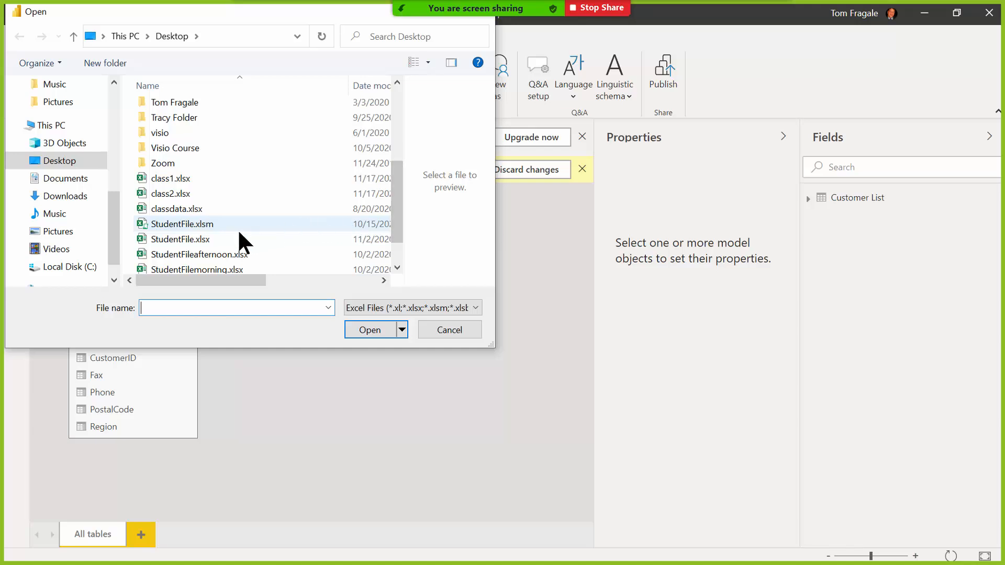
pyautogui.click(186, 239)
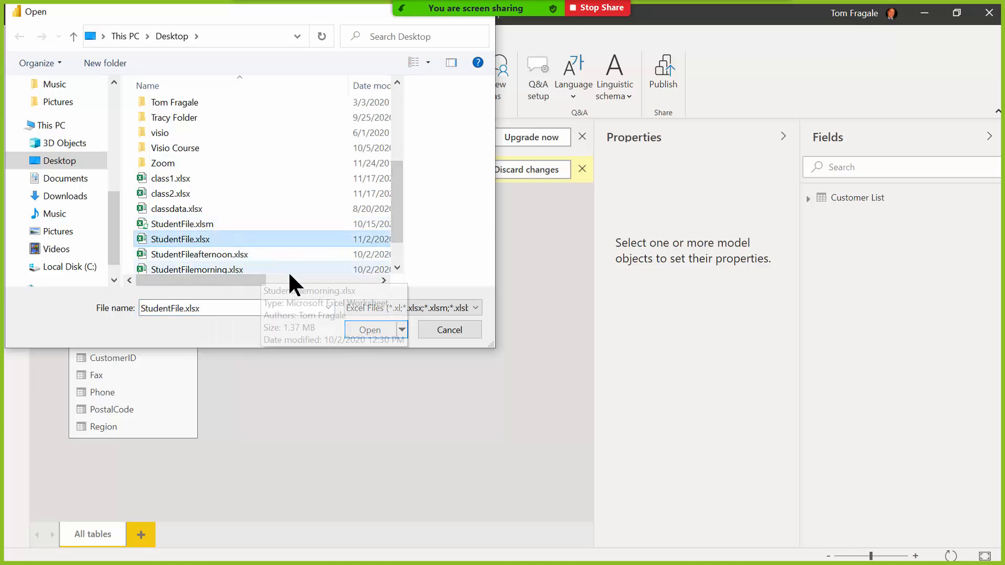
pyautogui.click(360, 329)
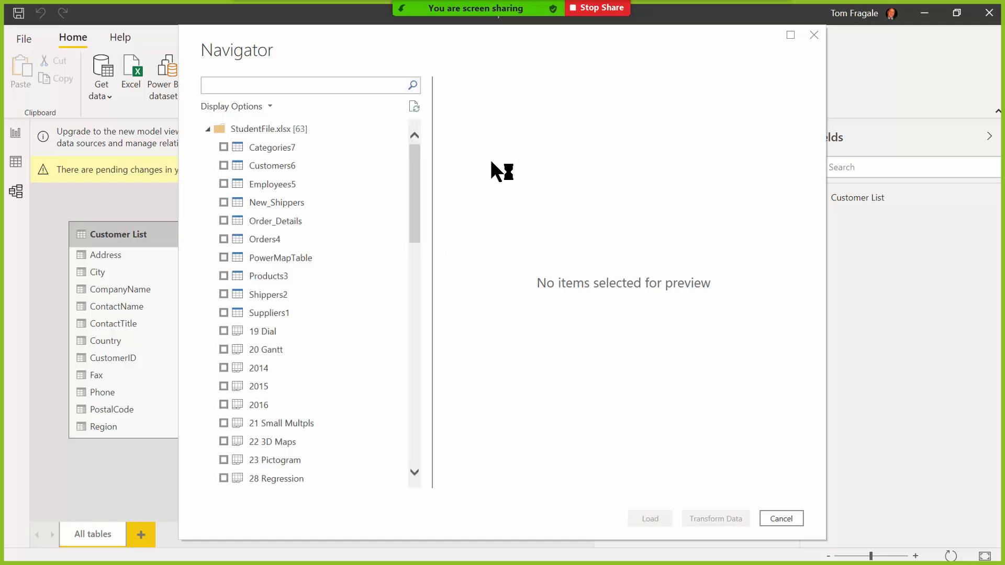
# Tick Order List again in Navigator and transform it, creating the Order List (2) query.
pyautogui.moveTo(416, 157); pyautogui.dragTo(411, 339)
pyautogui.click(223, 321)
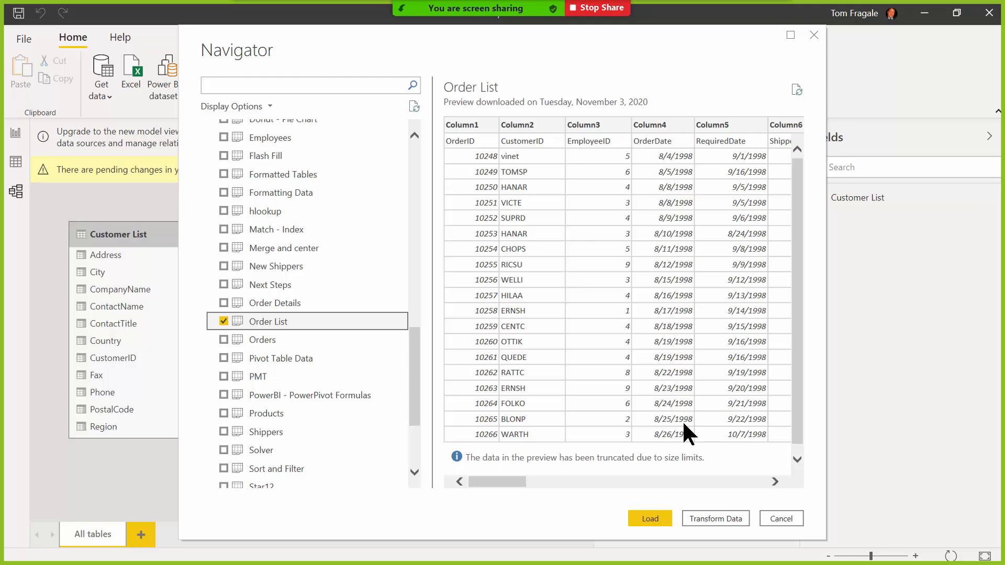
pyautogui.click(713, 519)
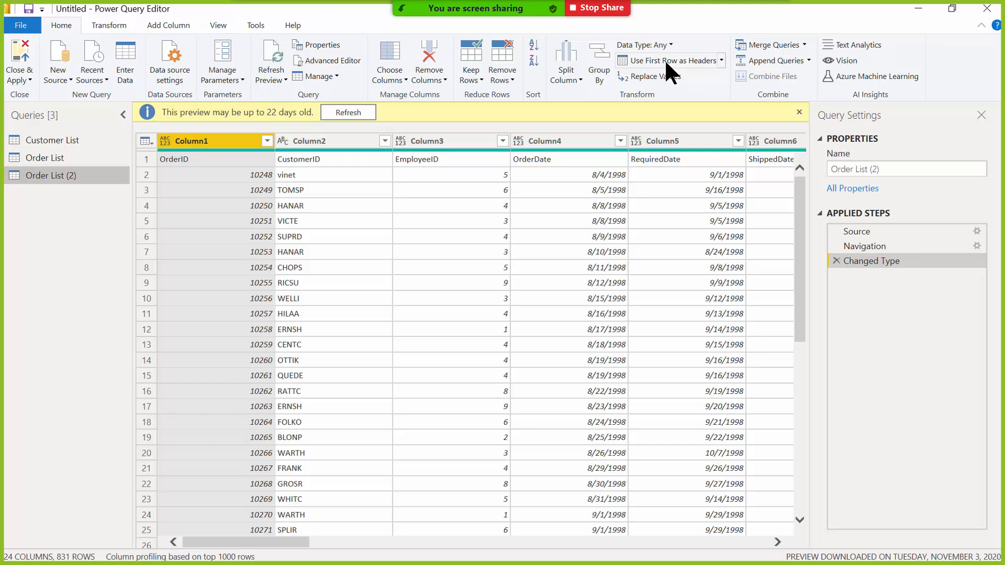
# Promote Order List (2)'s first row to headers, then Close & Apply all pending query changes.
pyautogui.press('ctrl')
pyautogui.click(664, 59)
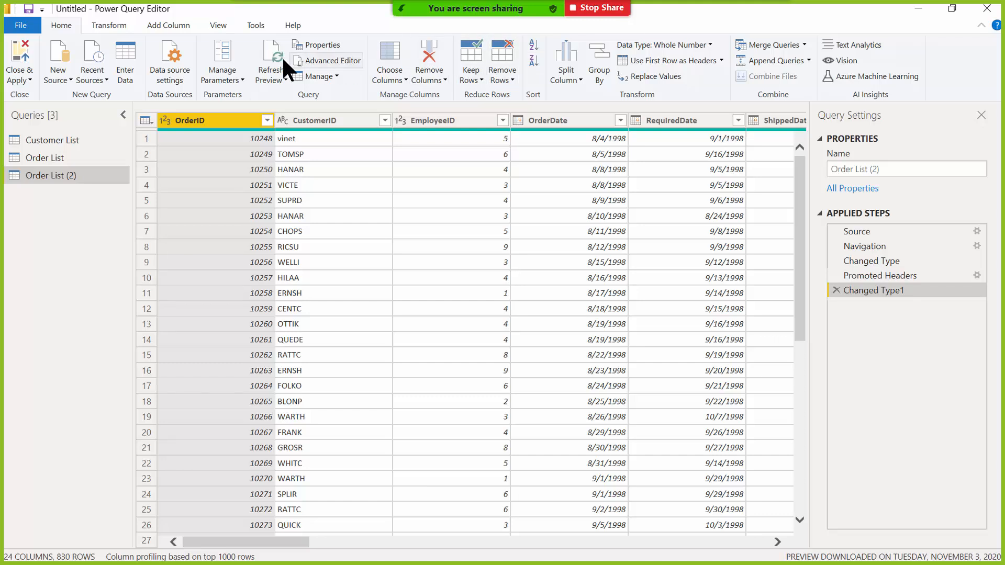
pyautogui.click(20, 52)
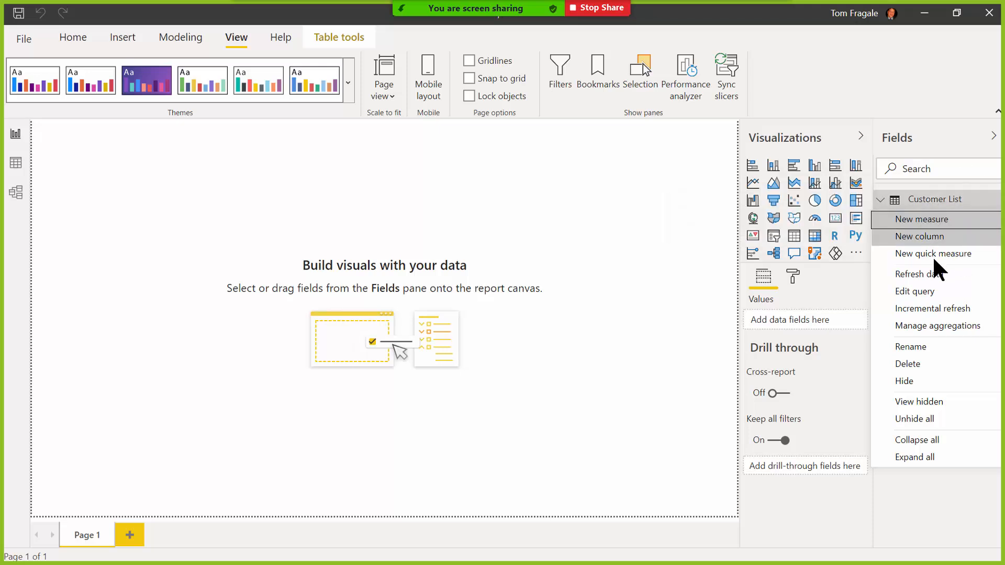
# Edit the Customer List query from the Fields pane and select its ContactName column.
pyautogui.click(930, 291)
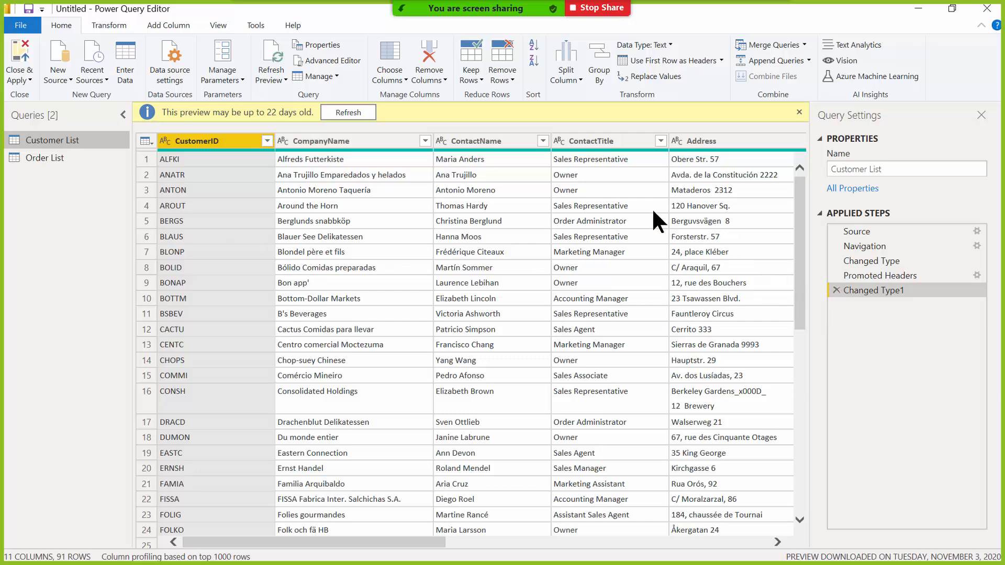
pyautogui.click(490, 140)
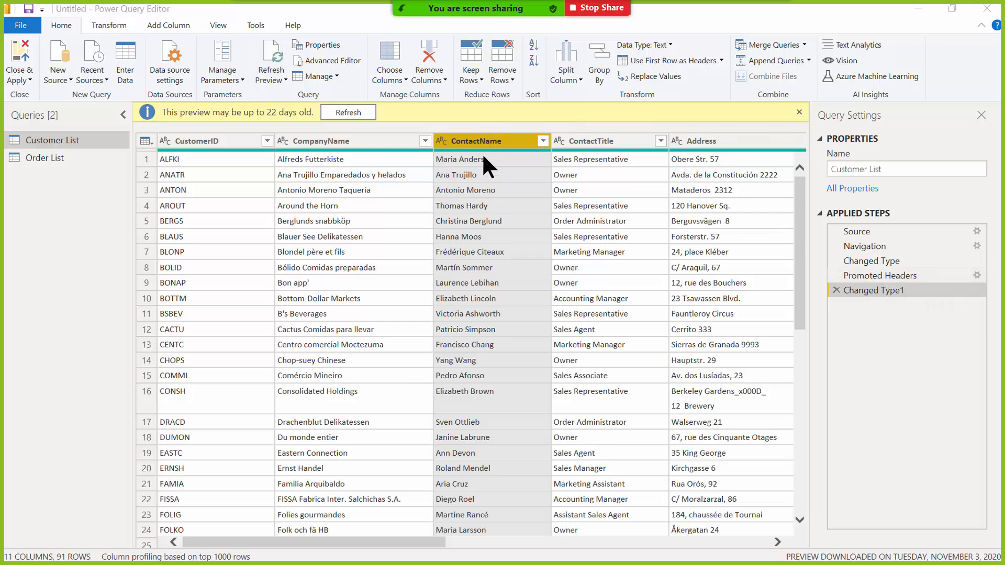
pyautogui.click(563, 52)
pyautogui.click(568, 70)
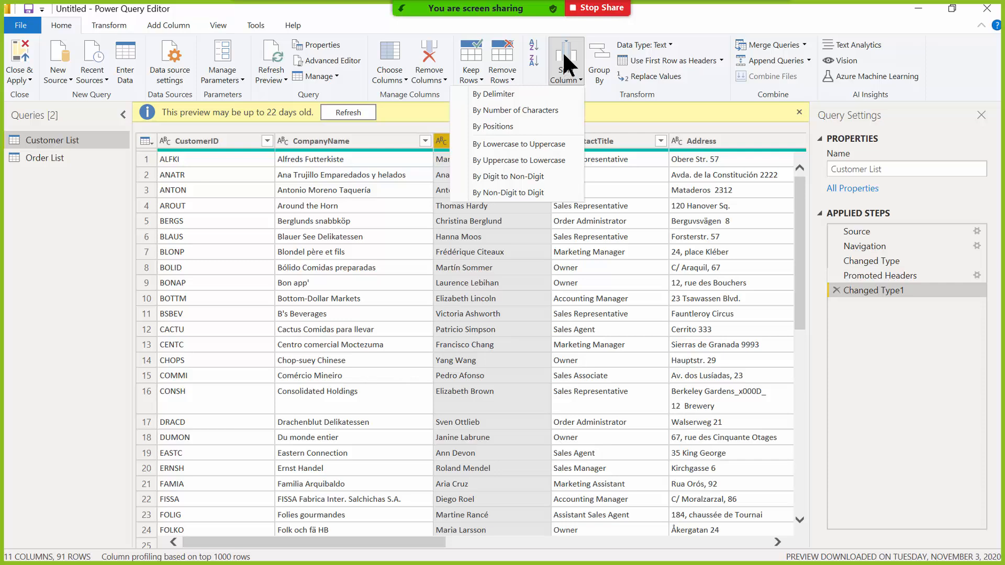
pyautogui.click(501, 94)
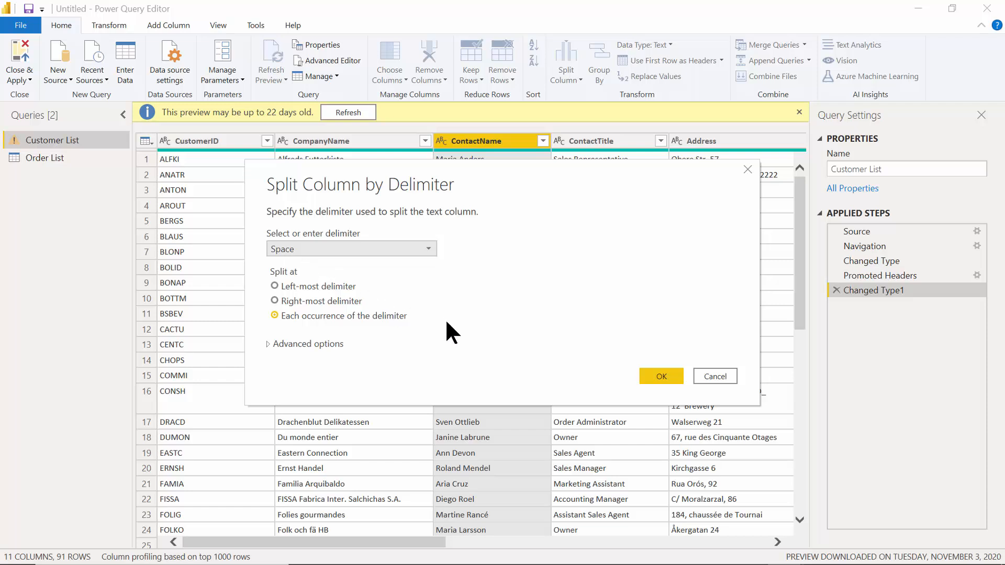
pyautogui.click(653, 377)
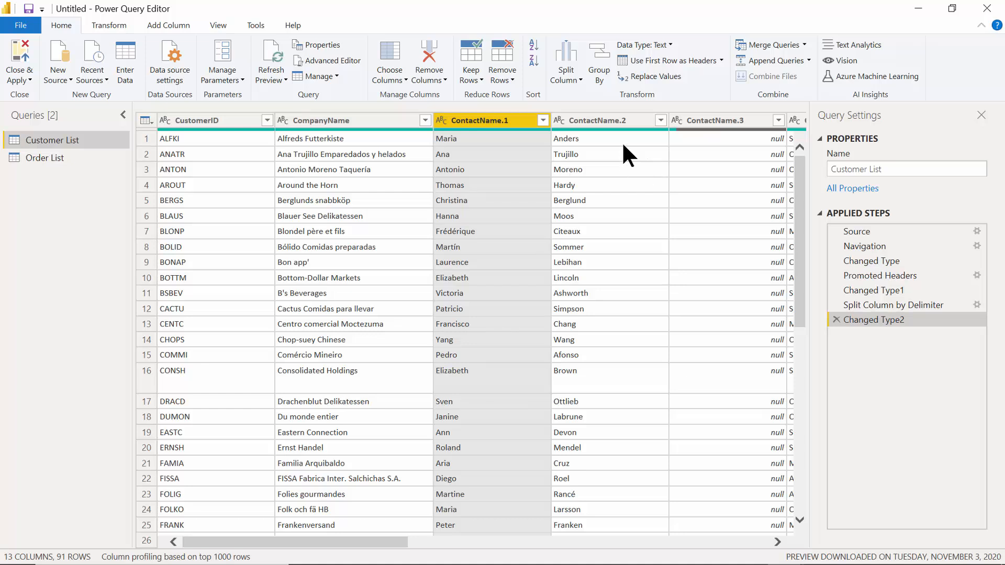
pyautogui.moveTo(501, 131)
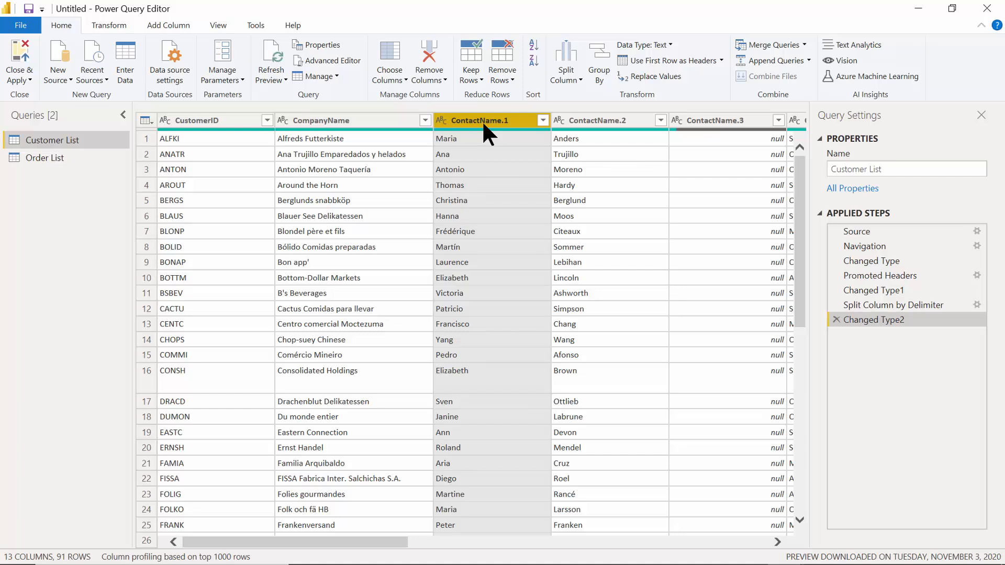
# Rename ContactName.1 to 'First Name' and ContactName.2 to 'Last name', then select First Name.
pyautogui.rightClick(482, 121)
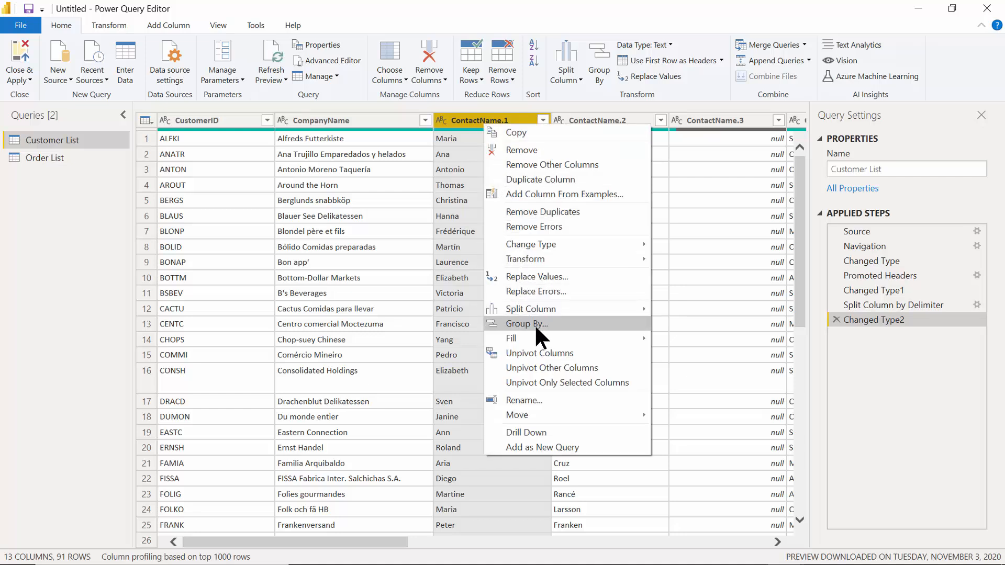
pyautogui.click(557, 400)
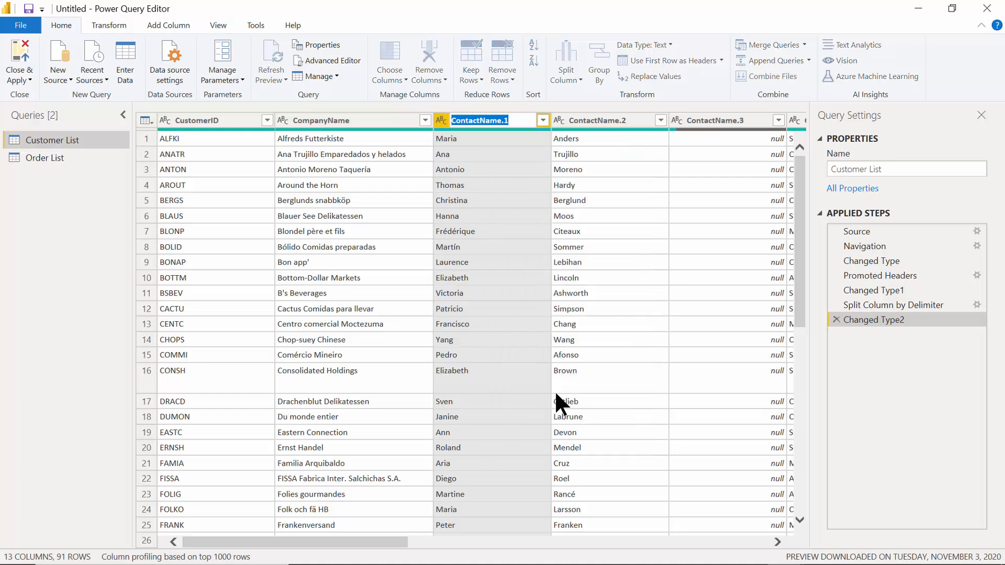
pyautogui.write('Firs')
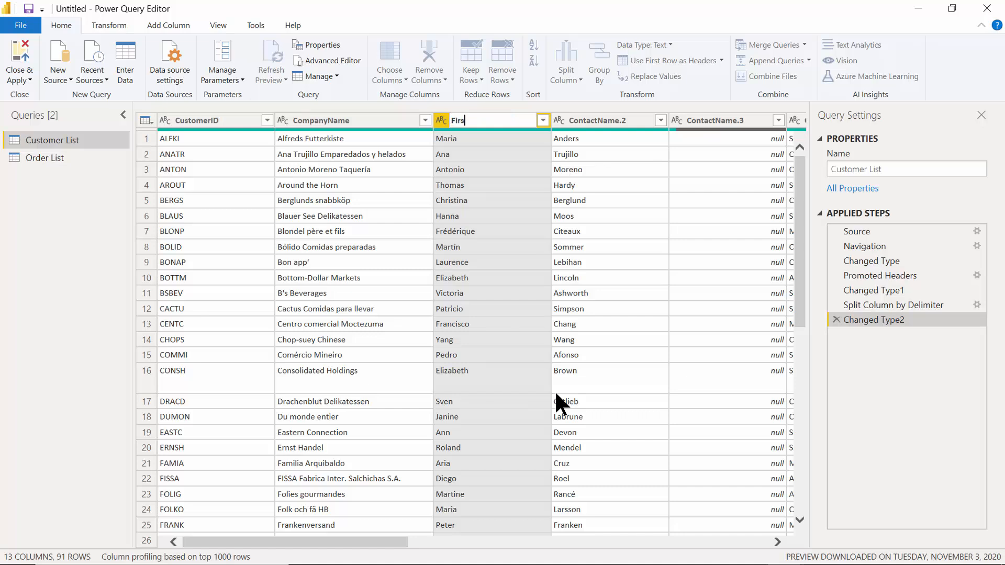
pyautogui.write('t Name')
pyautogui.press('Return')
pyautogui.rightClick(585, 122)
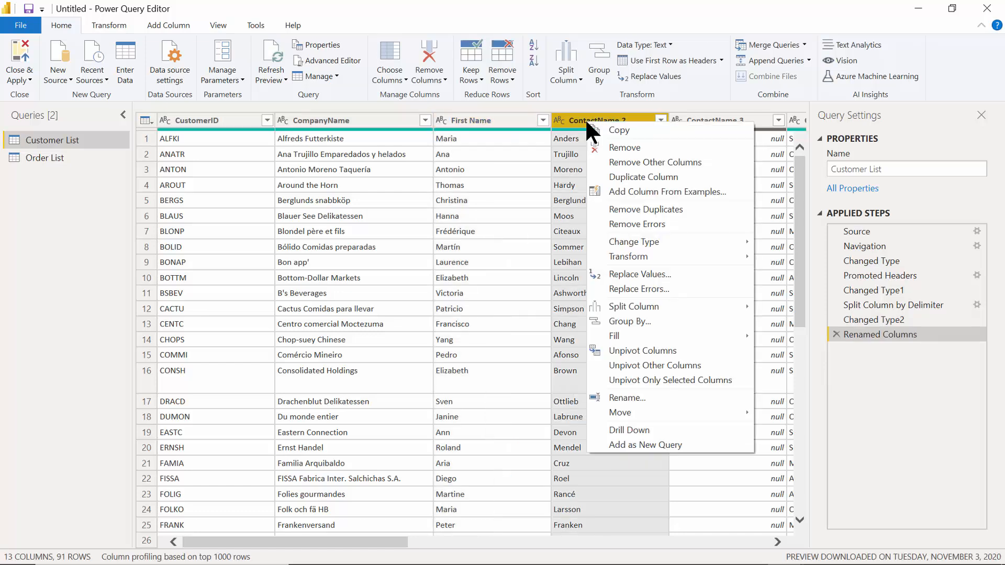
pyautogui.click(643, 398)
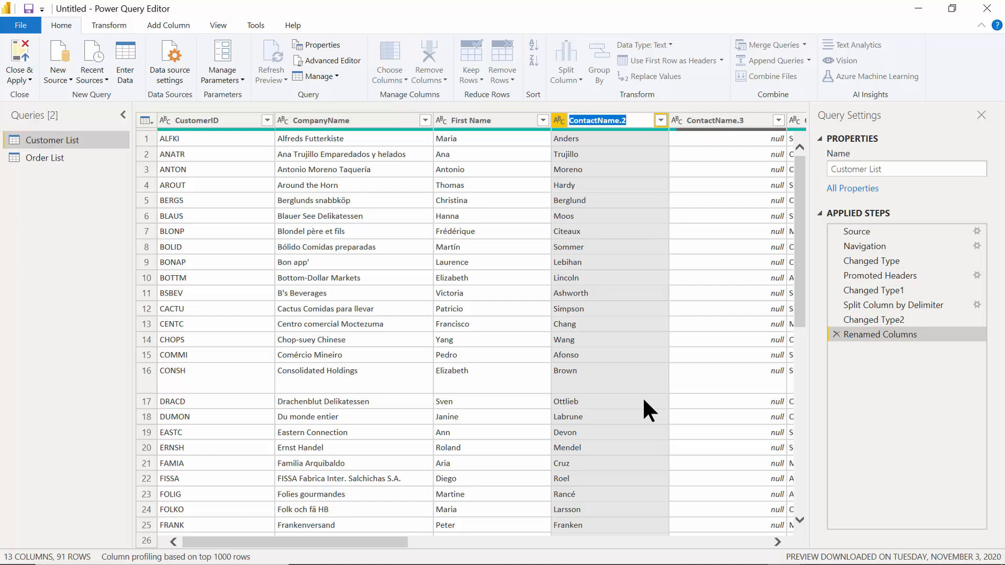
pyautogui.write('Last name')
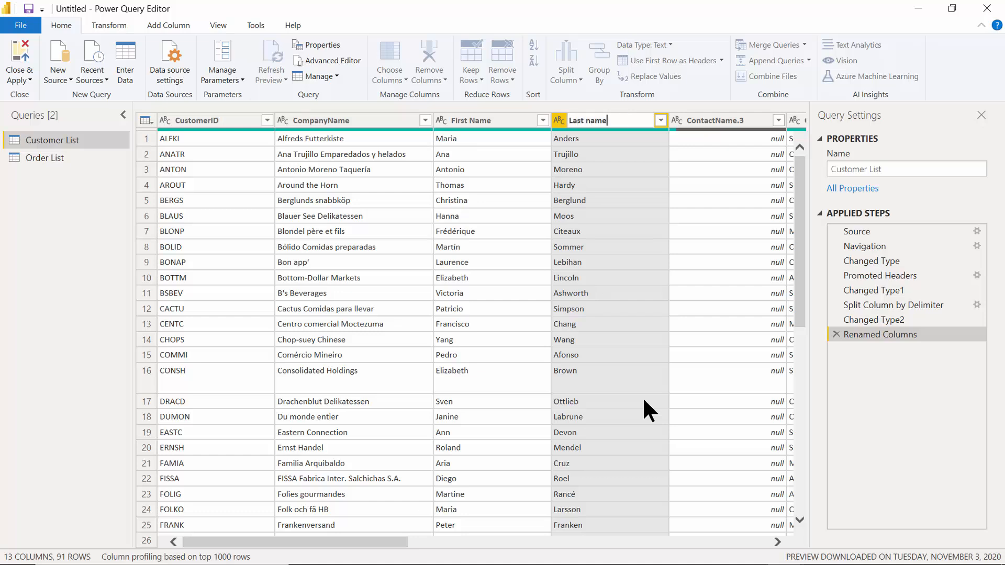
pyautogui.press('Return')
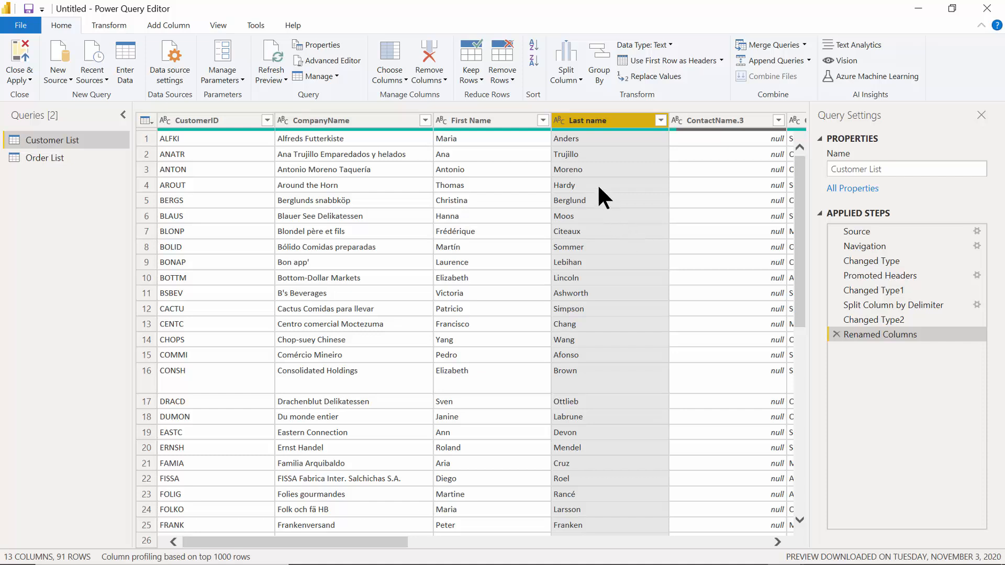
pyautogui.click(465, 121)
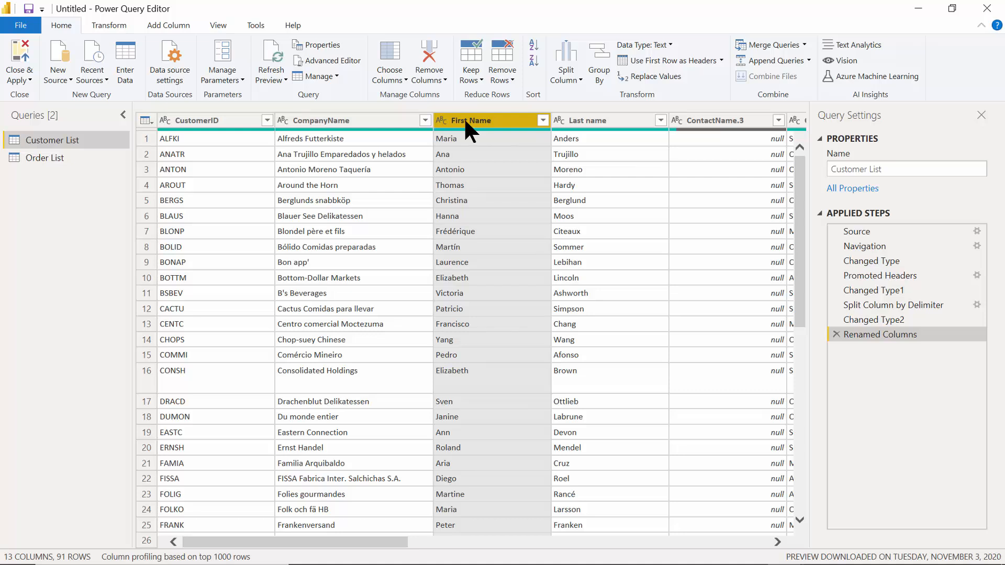
# Merge First Name and Last name with a Space separator into a new 'Contact Name' column.
pyautogui.keyDown('ctrl'); pyautogui.click(586, 121); pyautogui.keyUp('ctrl')
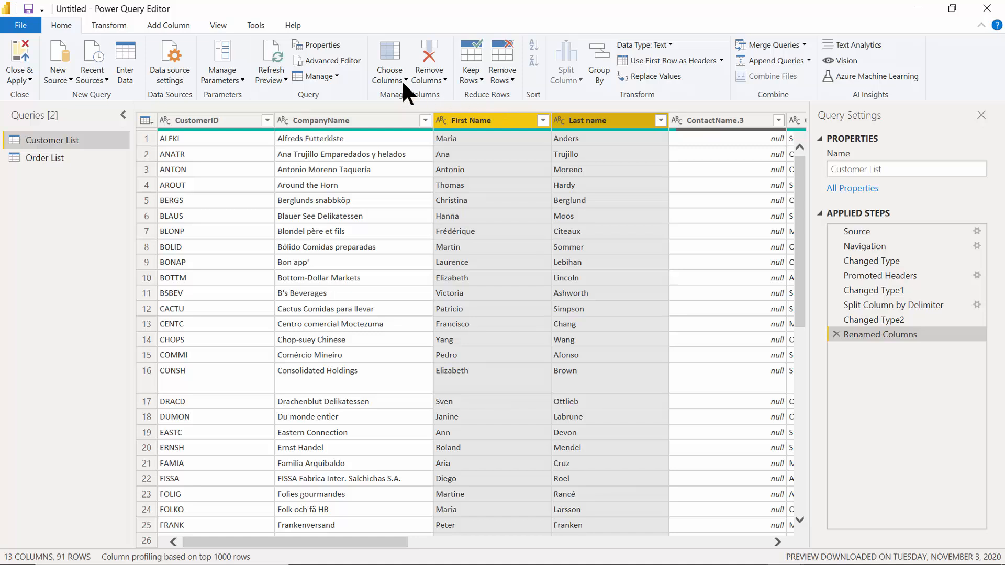
pyautogui.click(156, 27)
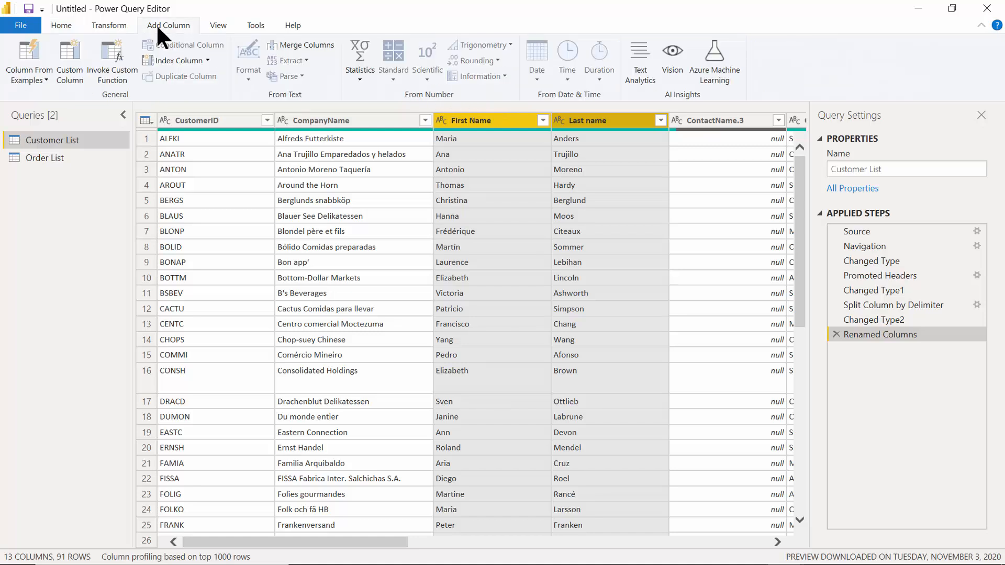
pyautogui.click(302, 46)
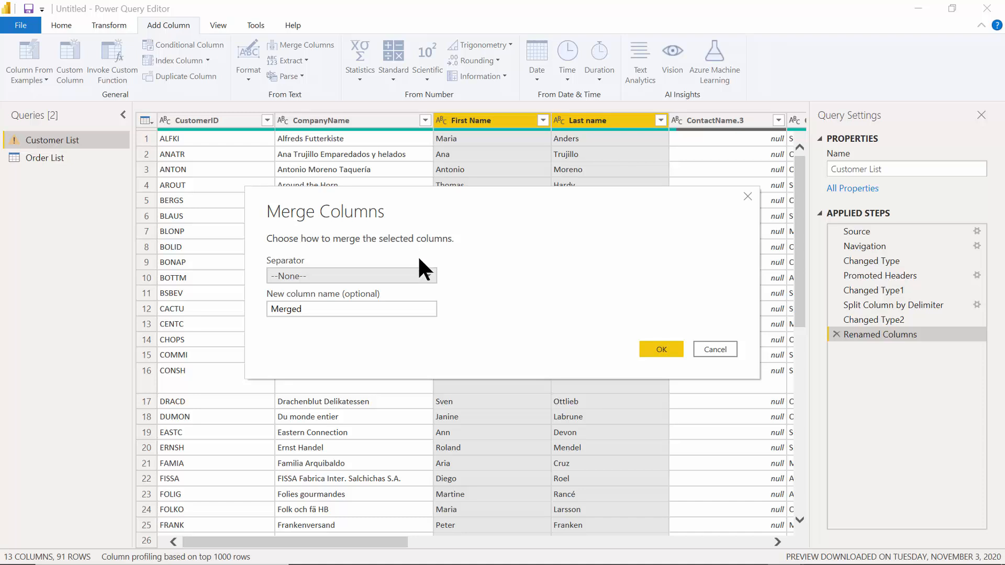
pyautogui.click(428, 276)
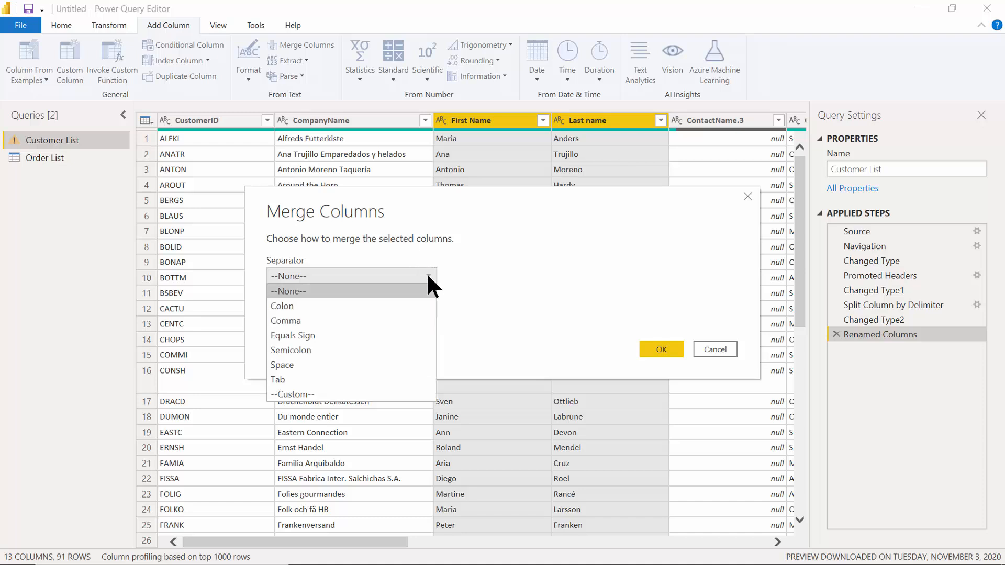
pyautogui.click(320, 366)
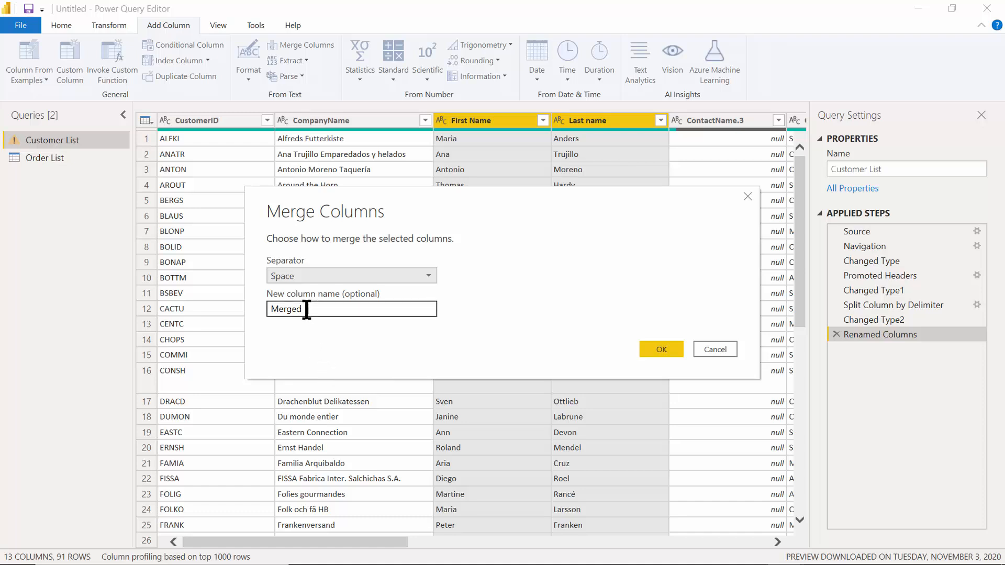
pyautogui.moveTo(314, 307); pyautogui.dragTo(264, 306)
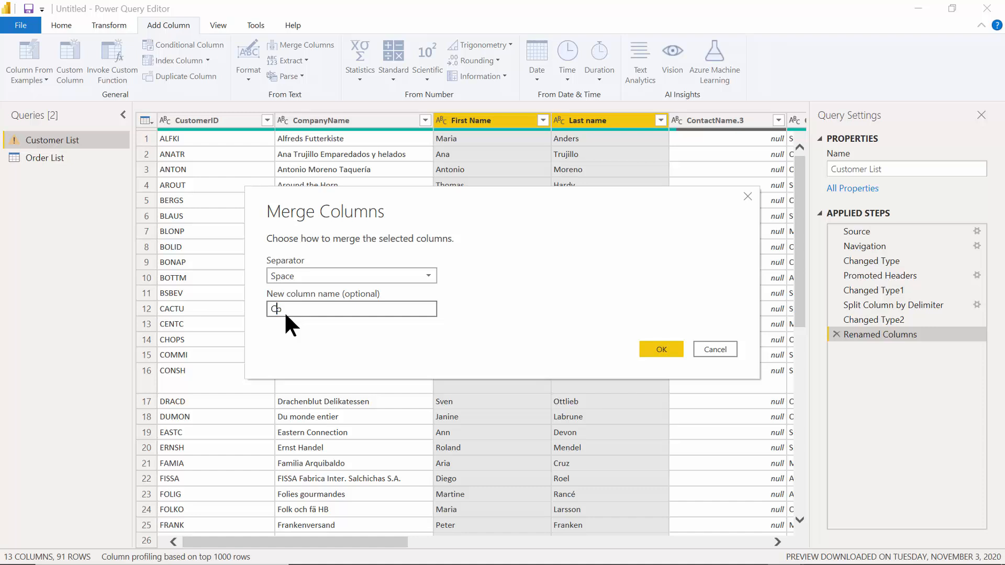
pyautogui.write('Contact Name')
pyautogui.click(655, 353)
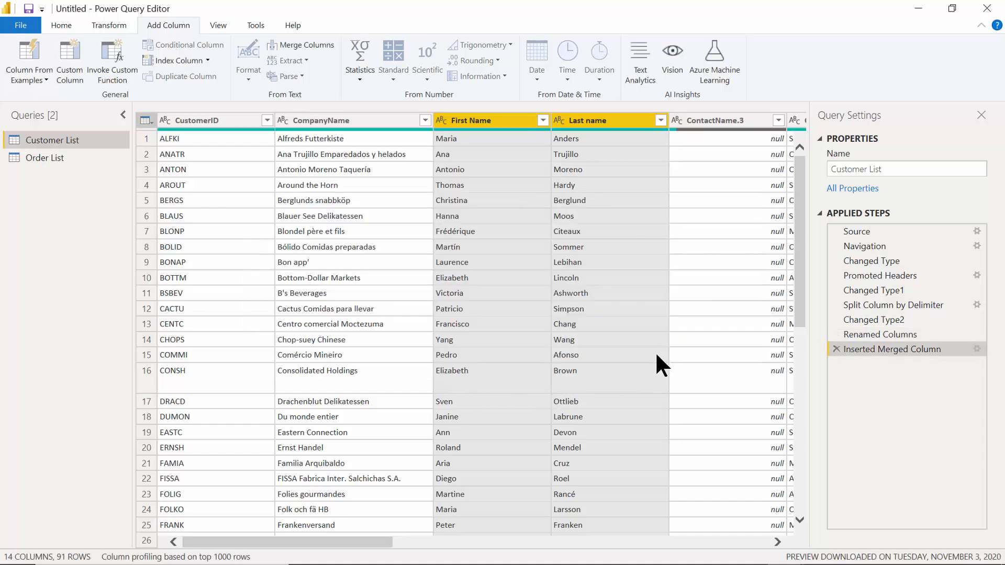
pyautogui.moveTo(390, 539); pyautogui.dragTo(579, 547)
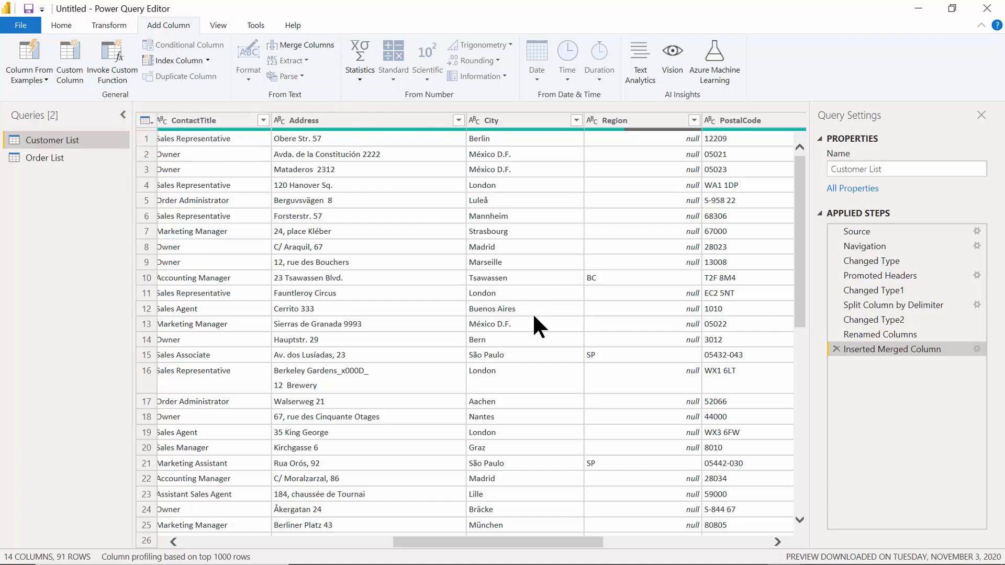
pyautogui.moveTo(507, 547); pyautogui.dragTo(307, 546)
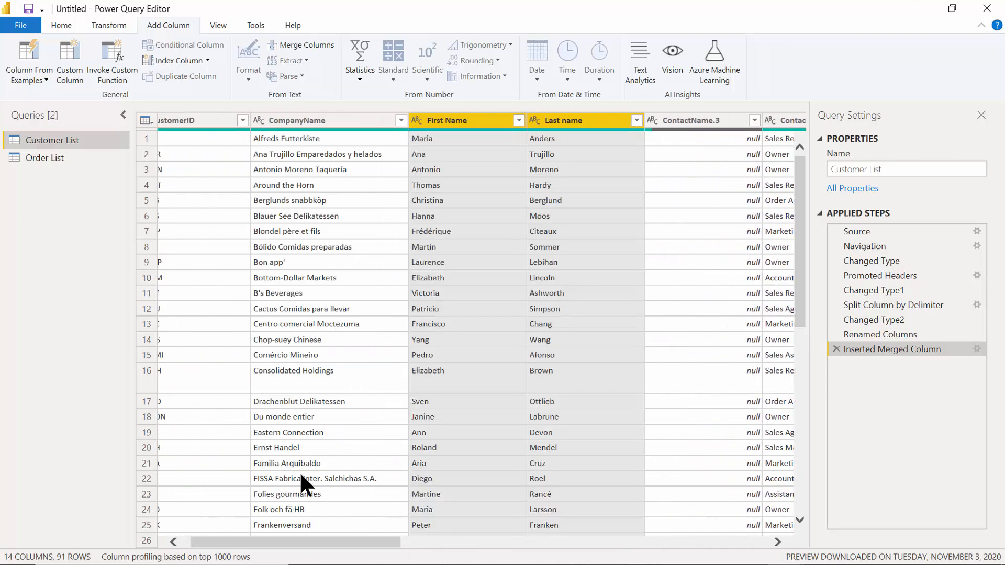
pyautogui.click(65, 30)
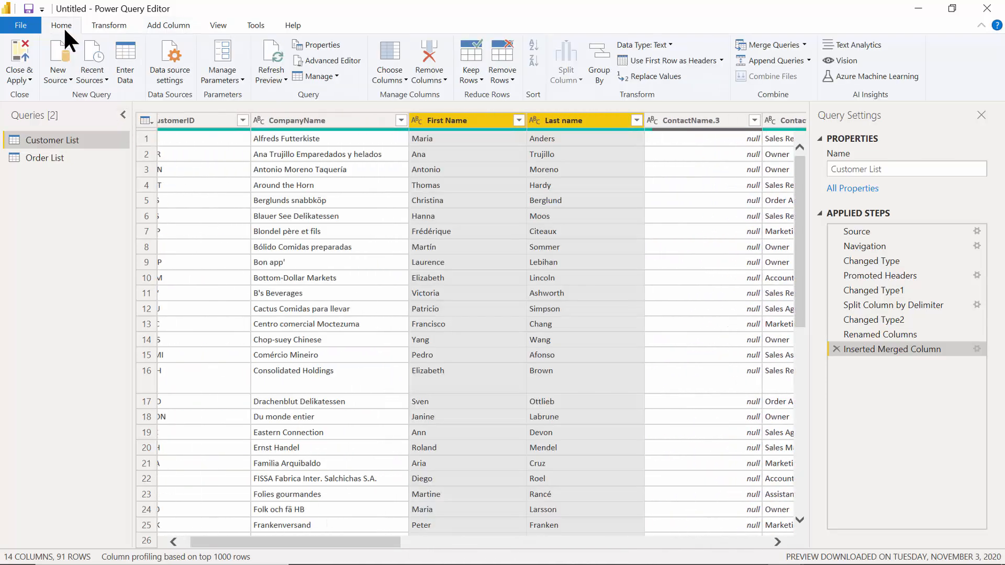
pyautogui.click(92, 24)
pyautogui.click(155, 27)
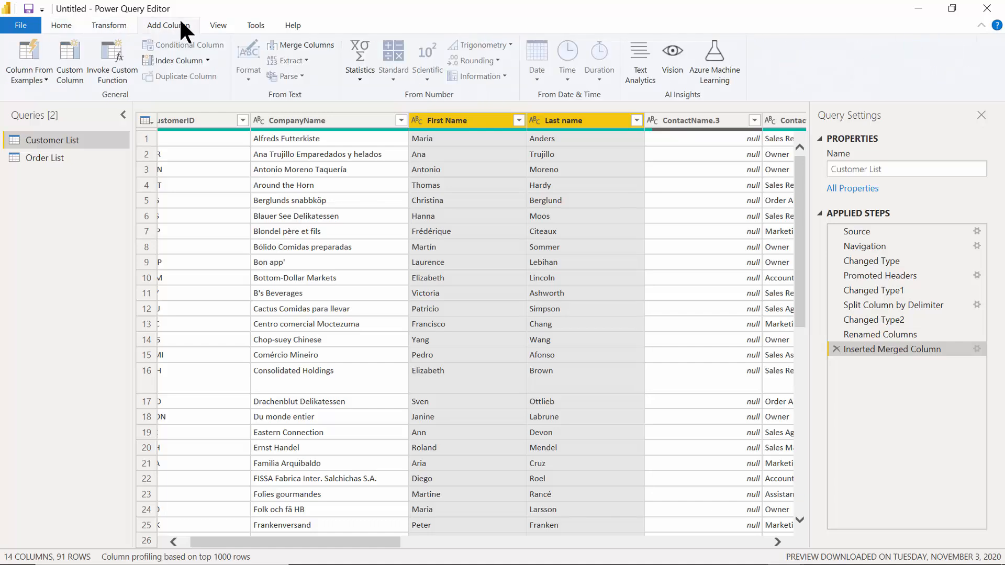
pyautogui.click(218, 28)
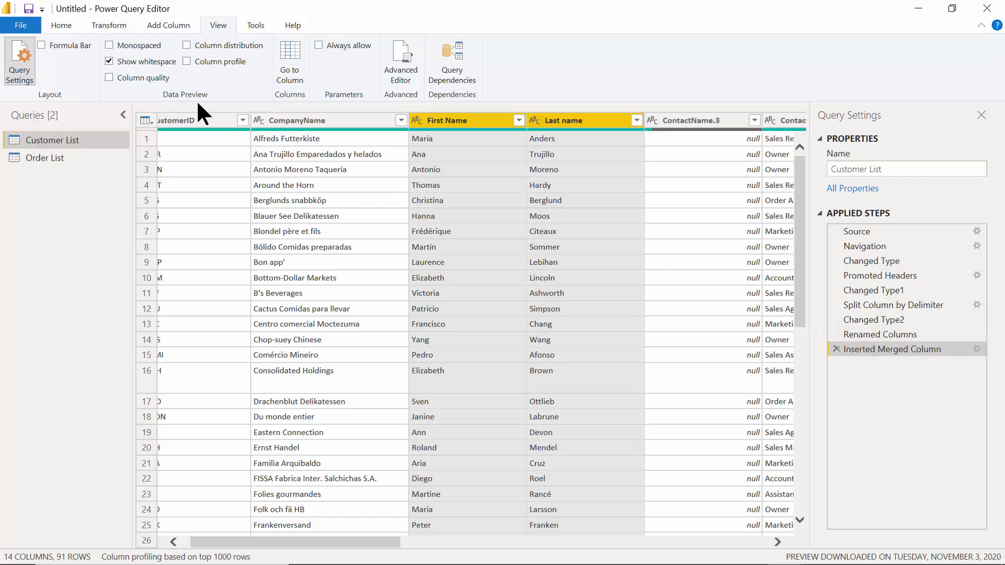
pyautogui.click(63, 26)
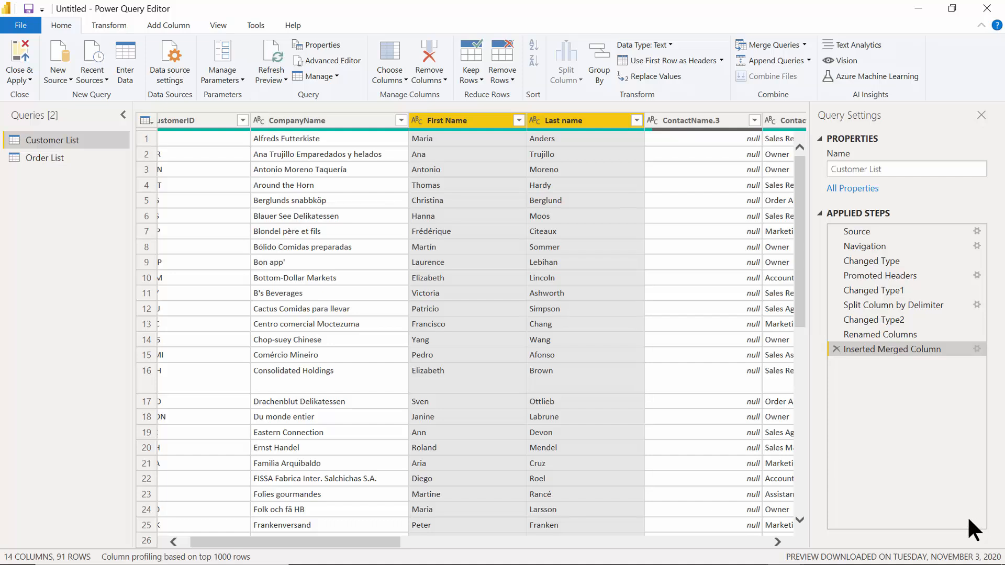
# Choose Delete Until End on the Split Column by Delimiter step in Applied Steps.
pyautogui.rightClick(877, 303)
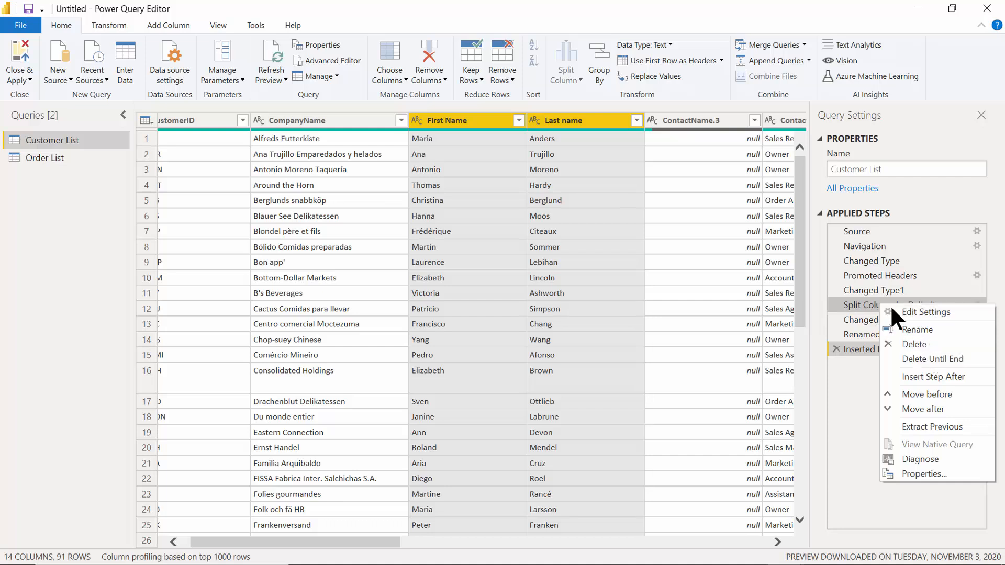
pyautogui.rightClick(866, 310)
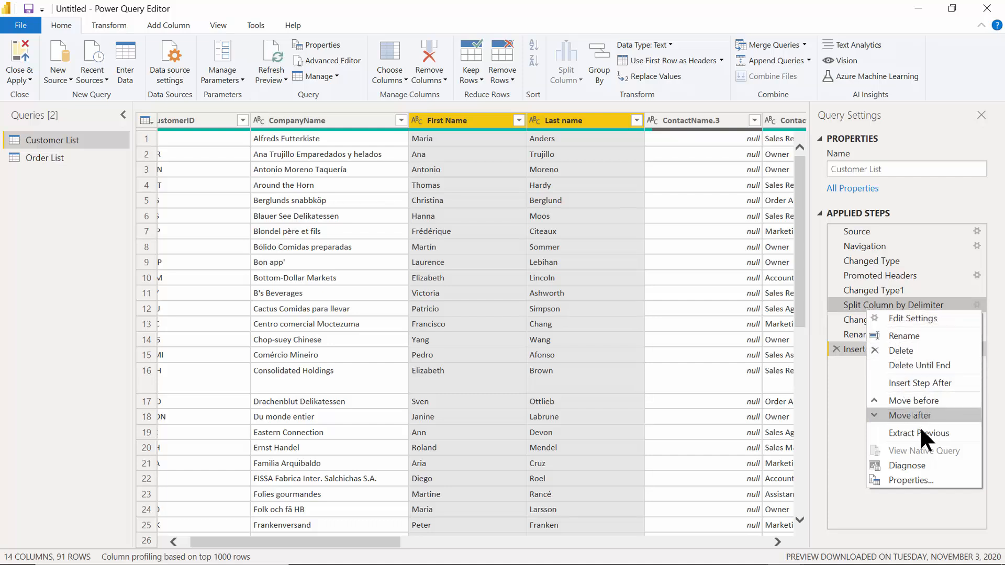
pyautogui.click(923, 361)
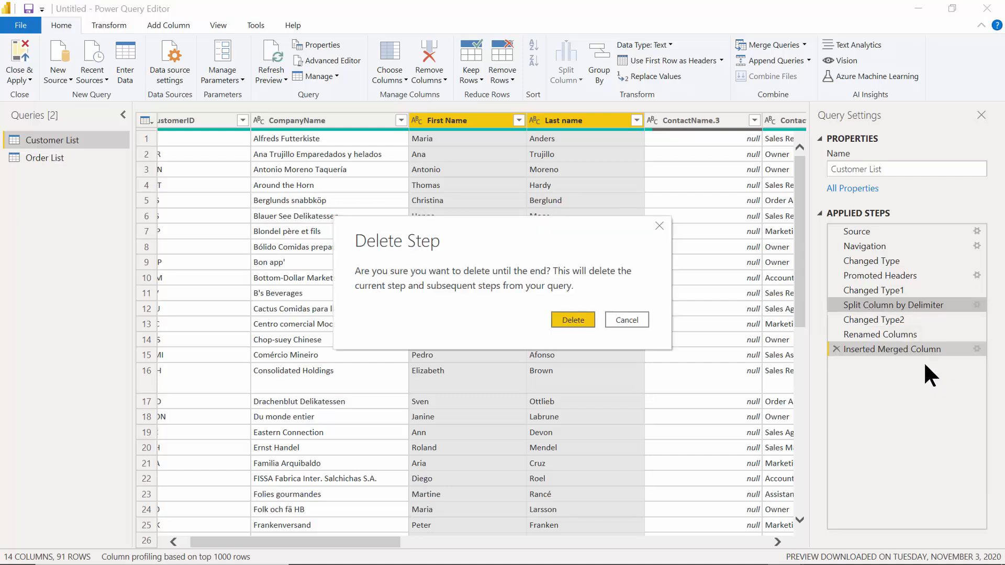
# Confirm the step deletion, then re-split ContactName by Space at each occurrence into three columns.
pyautogui.click(567, 316)
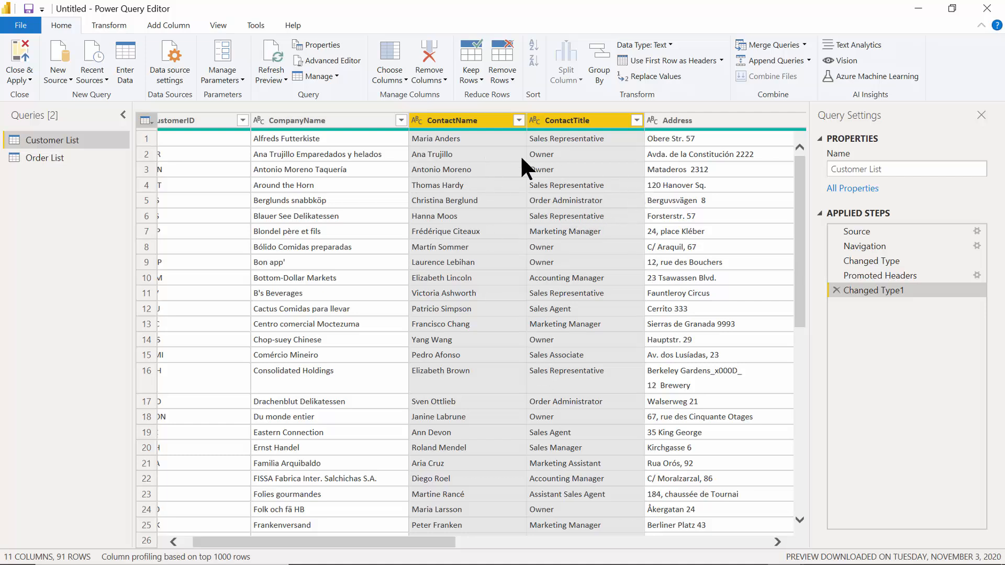
pyautogui.rightClick(433, 121)
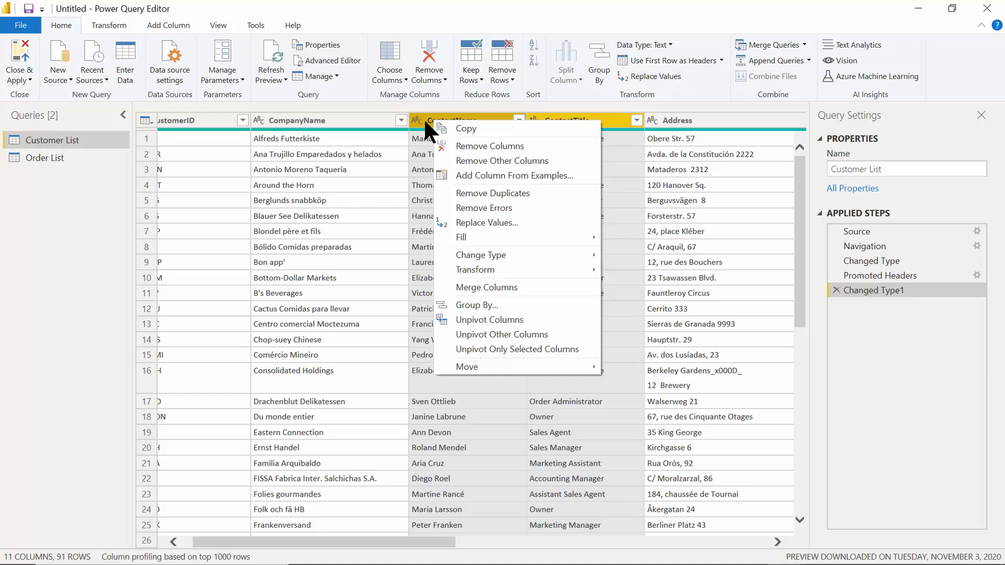
pyautogui.click(423, 118)
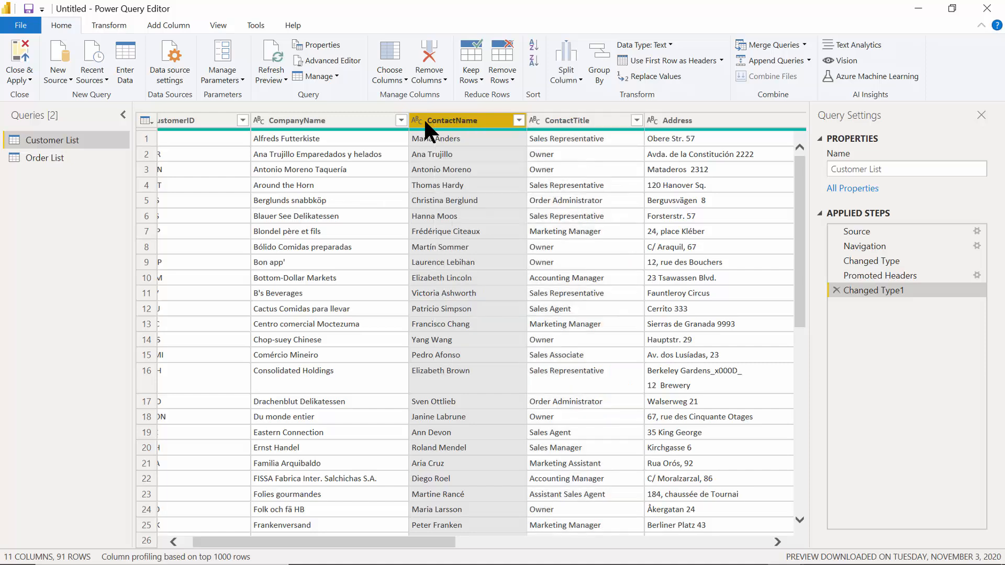
pyautogui.click(568, 59)
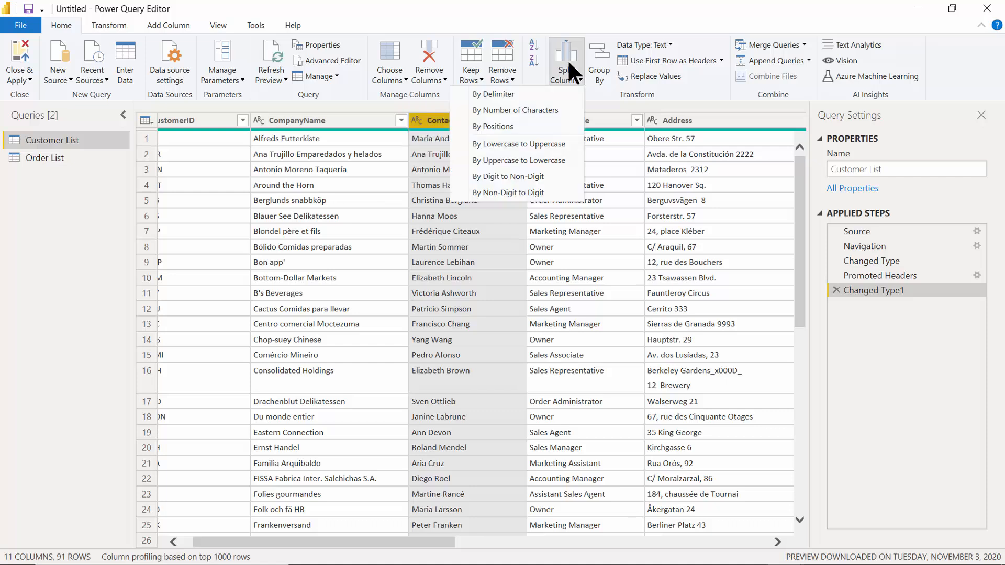
pyautogui.click(500, 92)
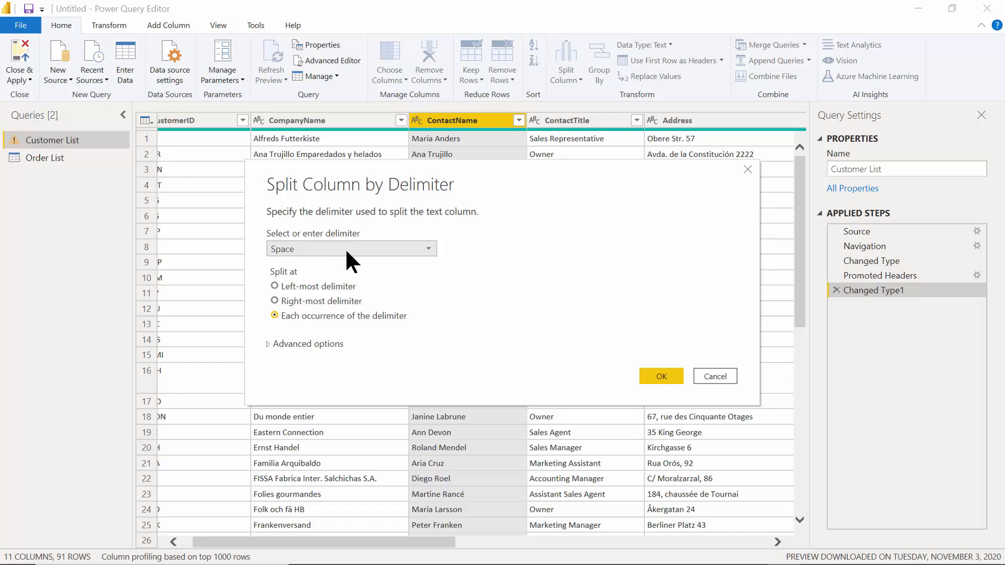
pyautogui.click(658, 378)
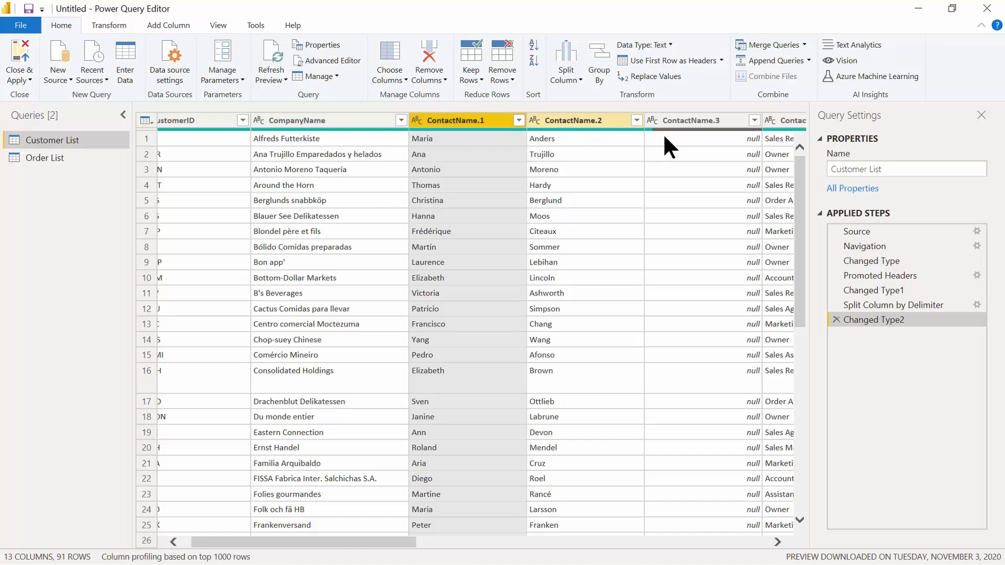
pyautogui.moveTo(799, 170); pyautogui.dragTo(786, 255)
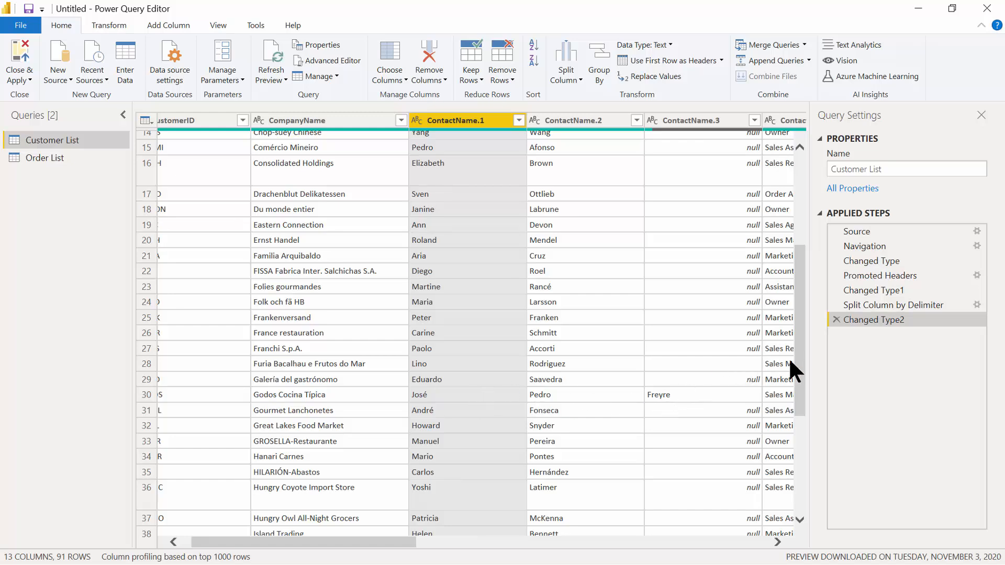
pyautogui.moveTo(800, 360); pyautogui.dragTo(807, 516)
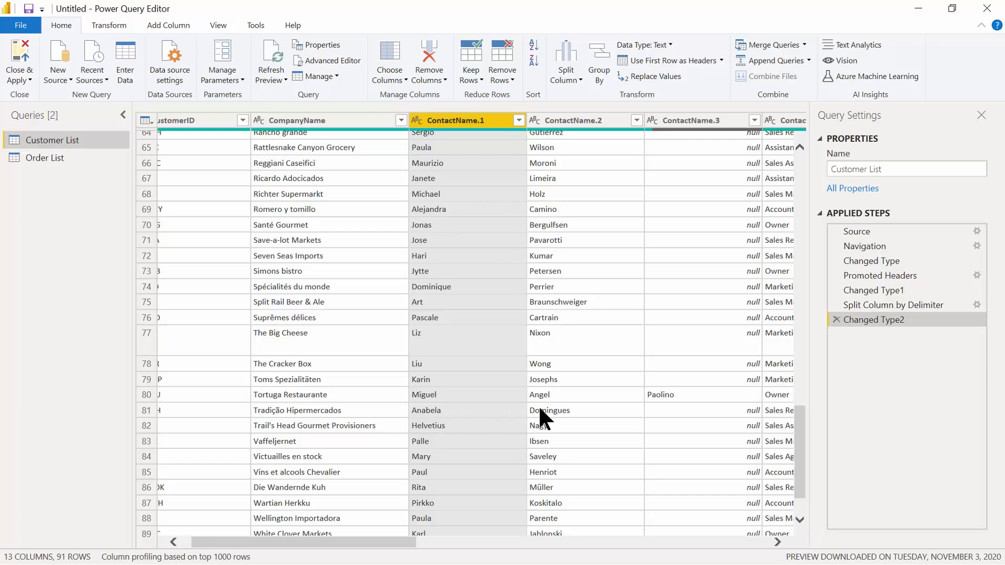
pyautogui.moveTo(803, 434); pyautogui.dragTo(811, 139)
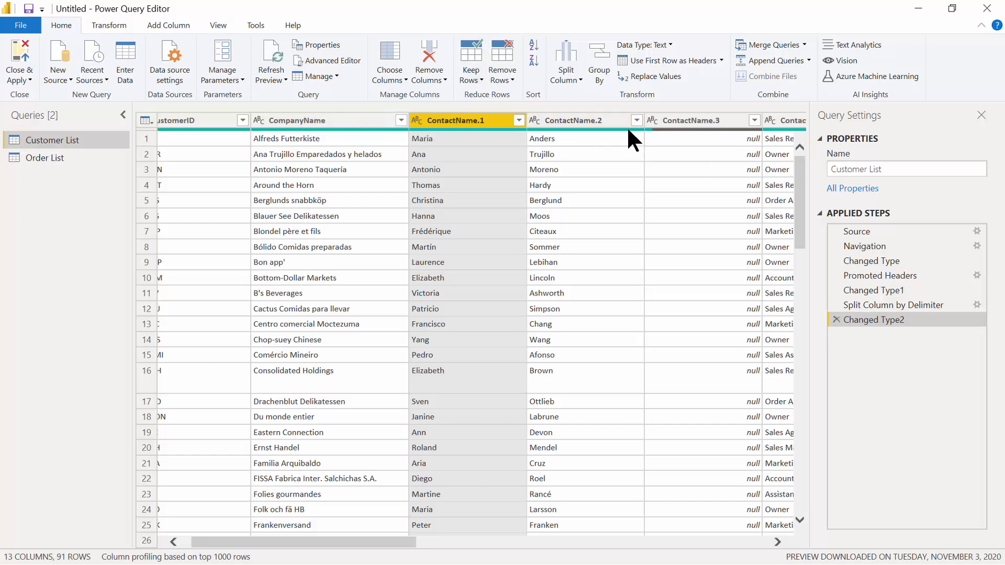
pyautogui.moveTo(628, 129)
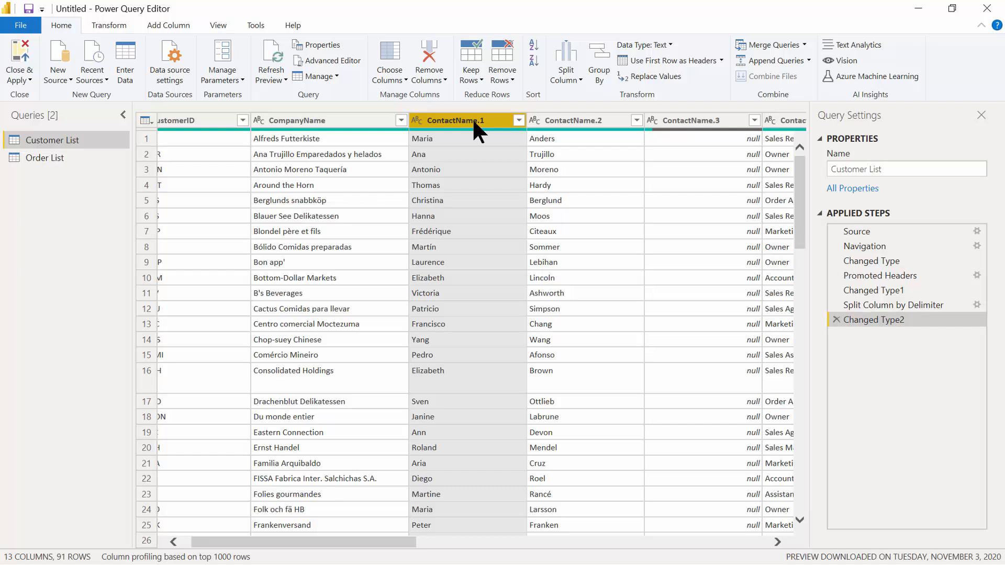
# Merge ContactName.1 and ContactName.2 with a Space separator into a new column named ContactName.
pyautogui.keyDown('ctrl'); pyautogui.click(564, 120); pyautogui.keyUp('ctrl')
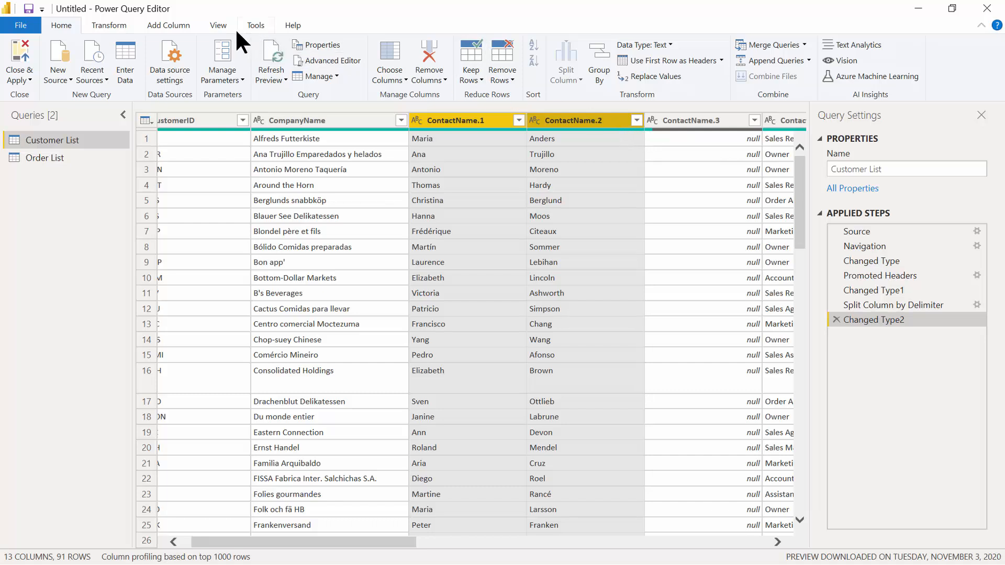
pyautogui.click(175, 26)
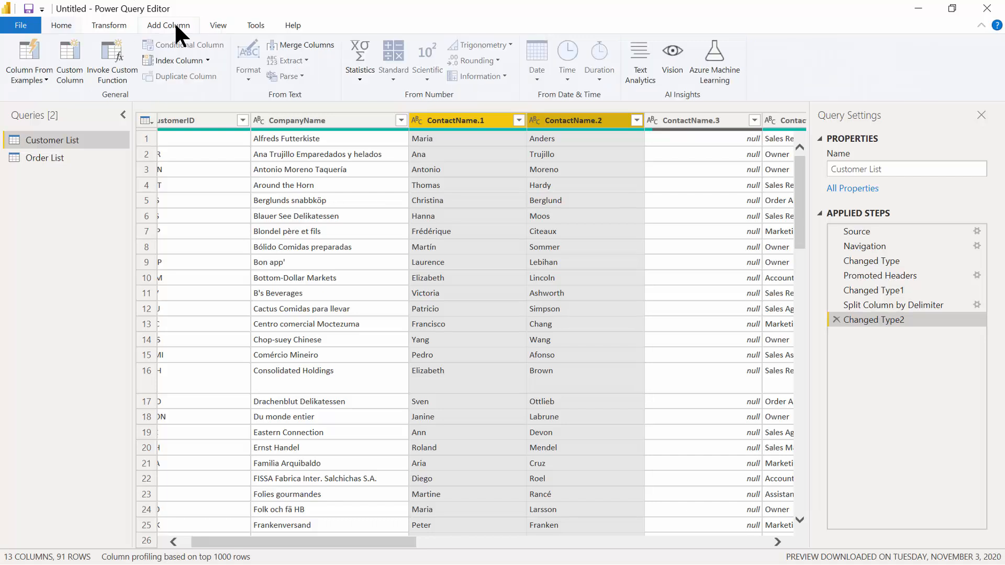
pyautogui.click(311, 44)
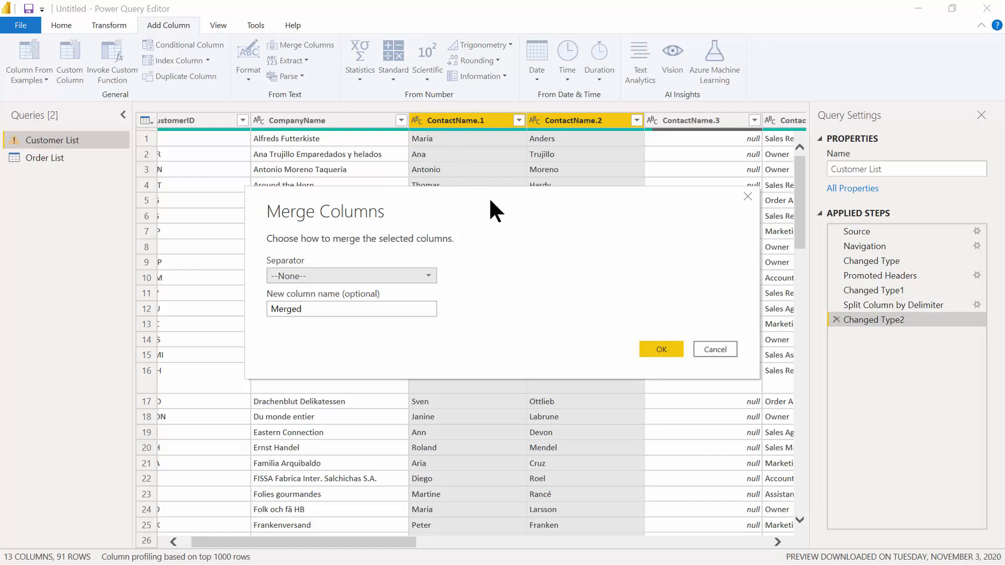
pyautogui.click(428, 275)
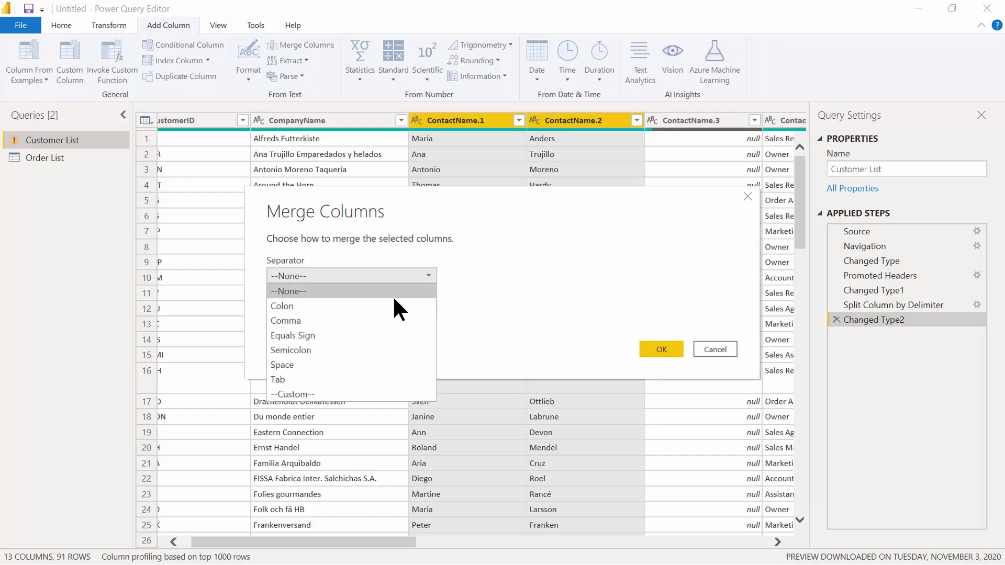
pyautogui.click(334, 364)
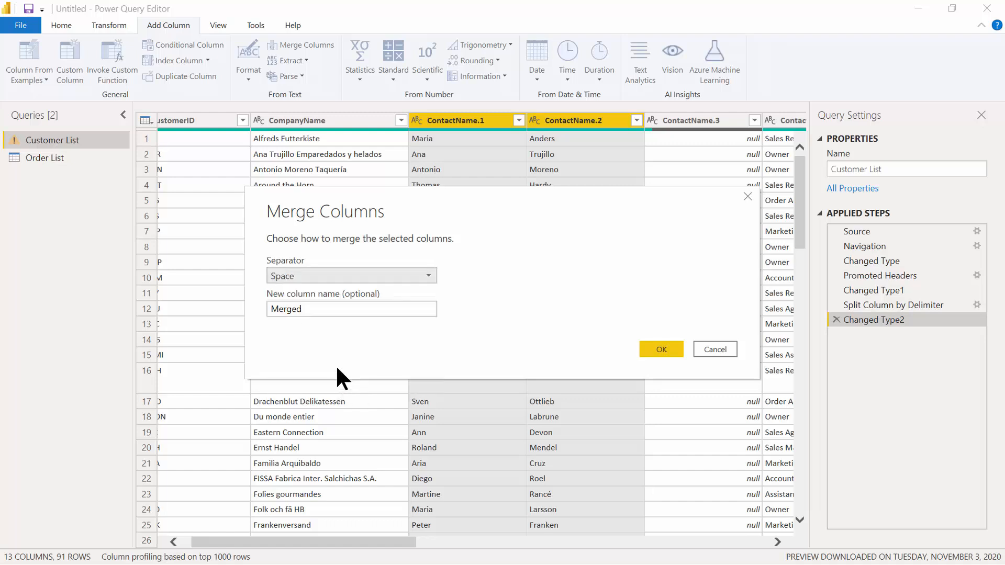
pyautogui.moveTo(304, 311); pyautogui.dragTo(262, 294)
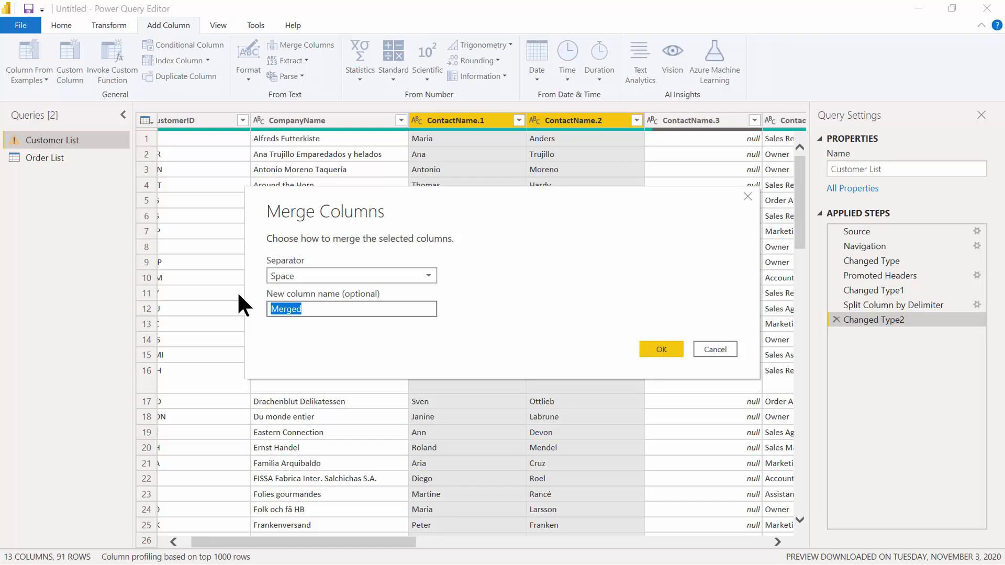
pyautogui.write('ContactName')
pyautogui.press('Return')
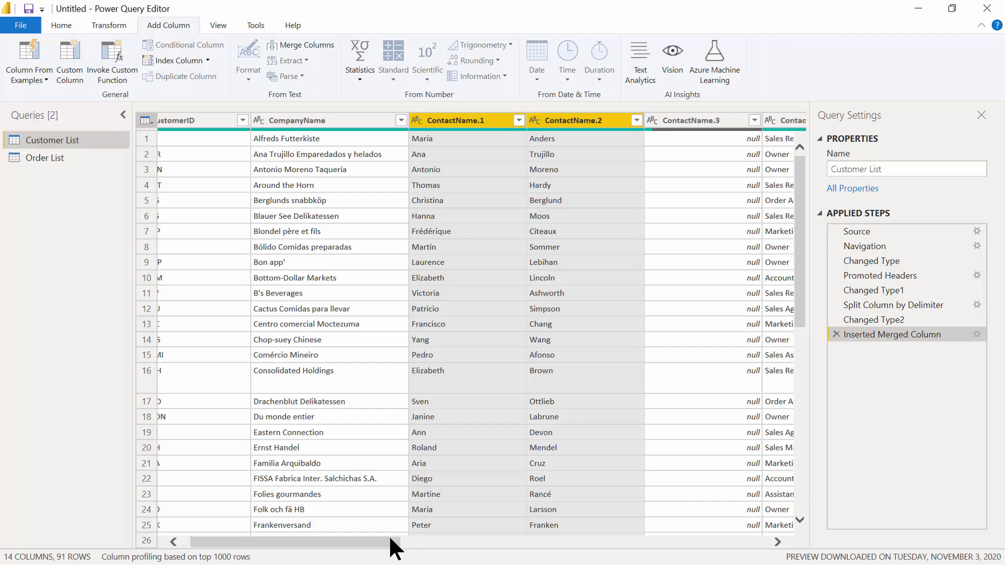
pyautogui.moveTo(391, 543); pyautogui.dragTo(728, 553)
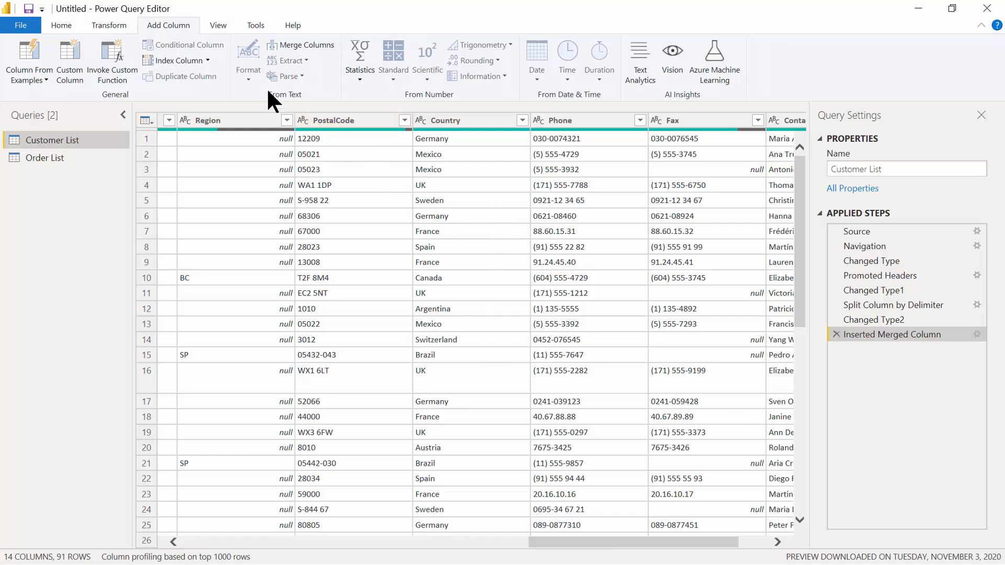
# Return to the Home commands and close the editor, applying the Customer List changes.
pyautogui.click(63, 24)
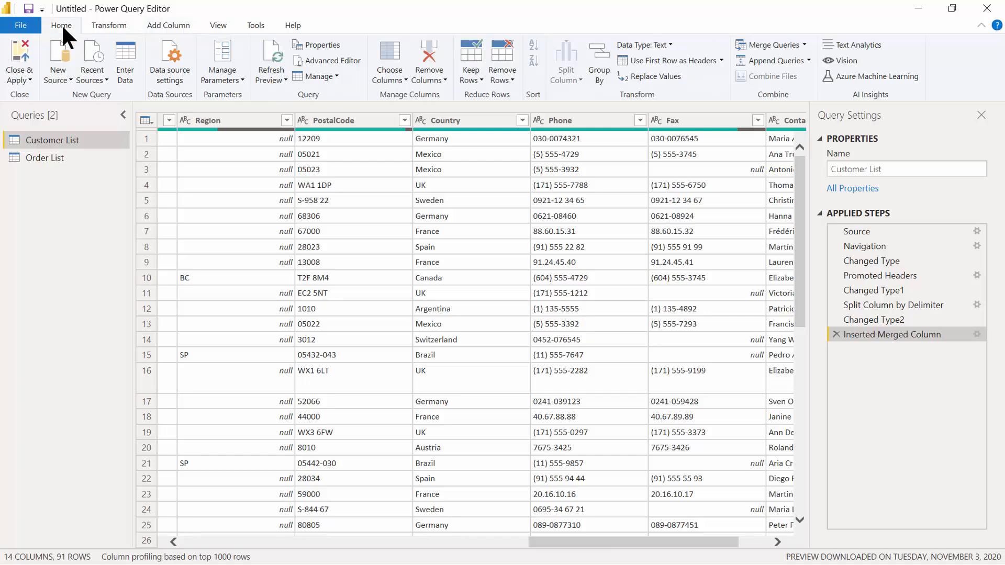
pyautogui.click(20, 59)
# Apply the Customer List changes to the report and reopen the Order List query for editing.
pyautogui.click(21, 68)
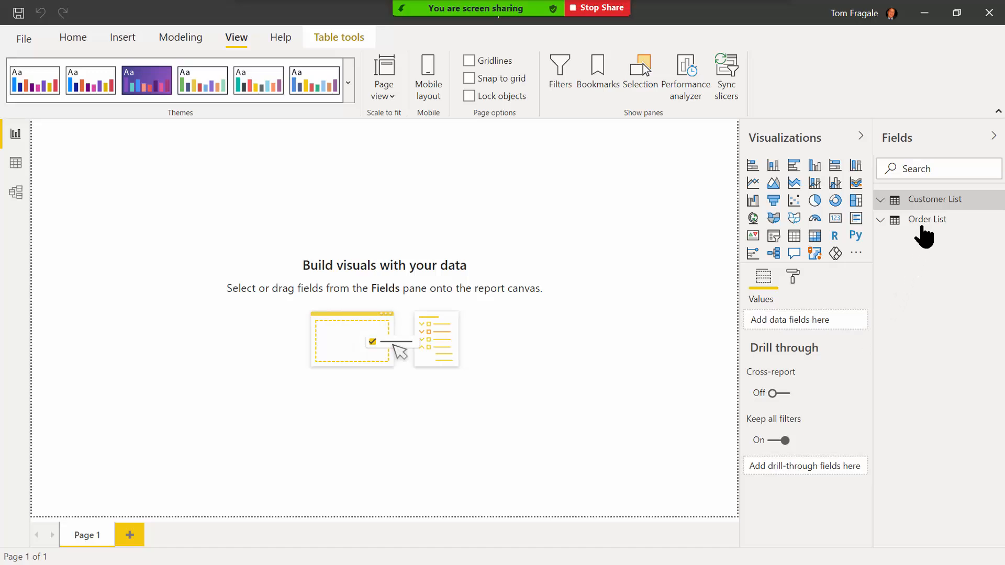
pyautogui.moveTo(925, 236)
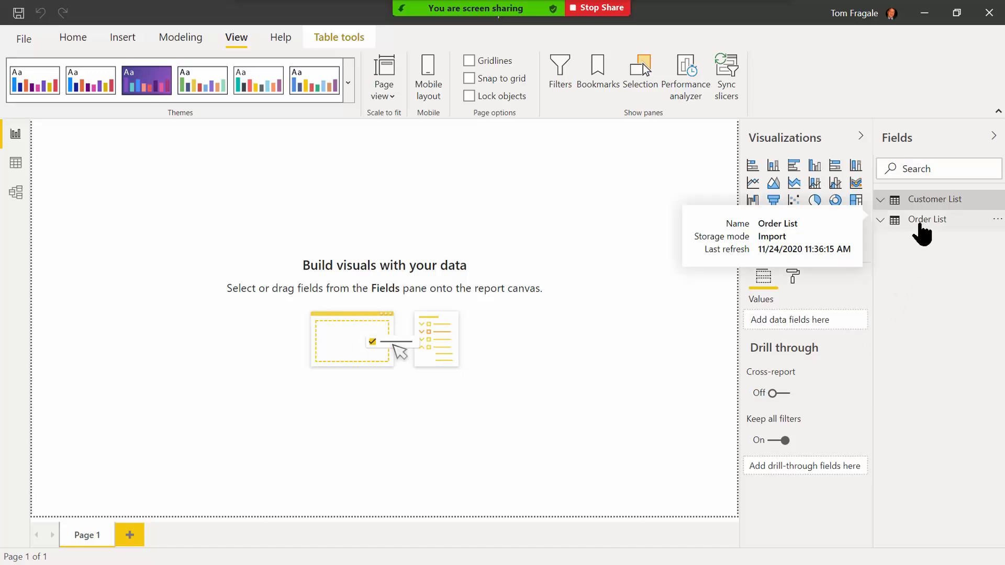
pyautogui.rightClick(920, 224)
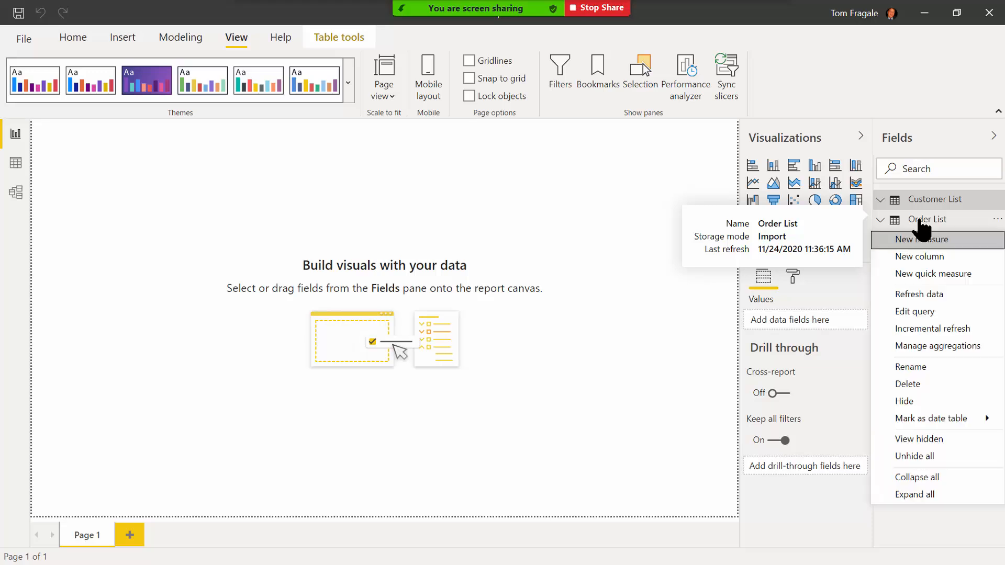
pyautogui.click(929, 312)
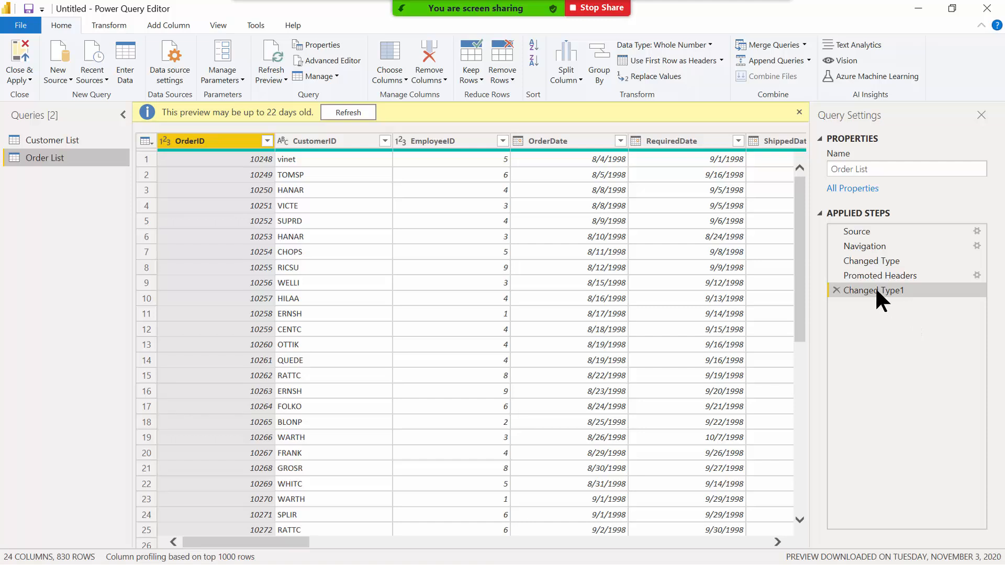
# Add an Age column to Order List using Date > Age on OrderDate.
pyautogui.click(570, 146)
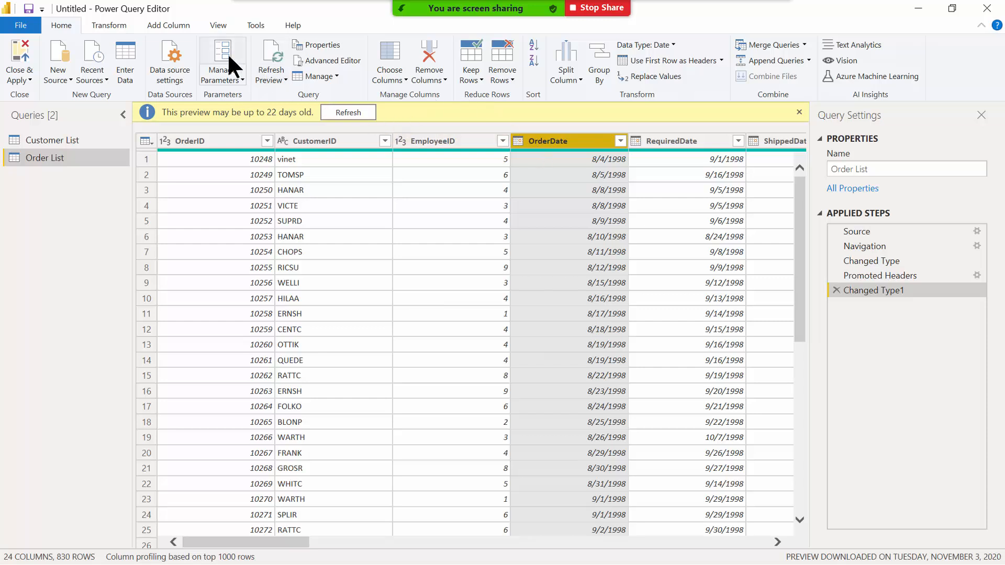
pyautogui.press('ctrl')
pyautogui.press('ctrl')
pyautogui.click(173, 29)
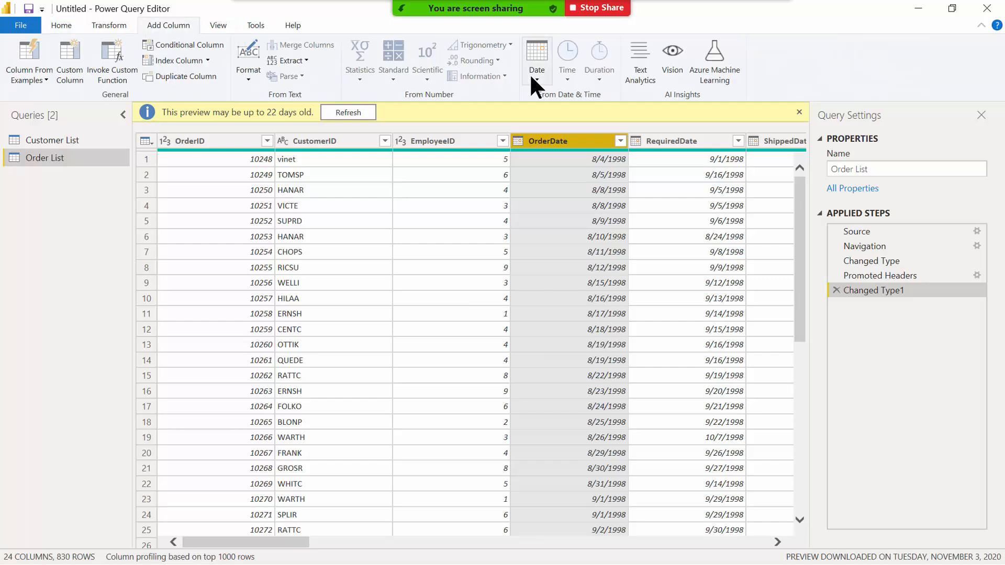
pyautogui.press('ctrl')
pyautogui.click(531, 77)
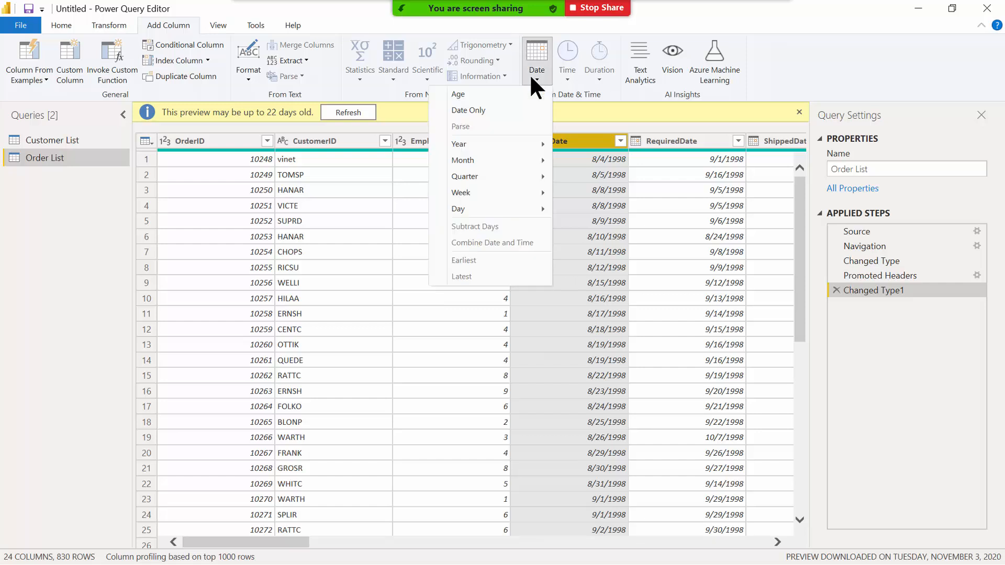
pyautogui.moveTo(506, 145)
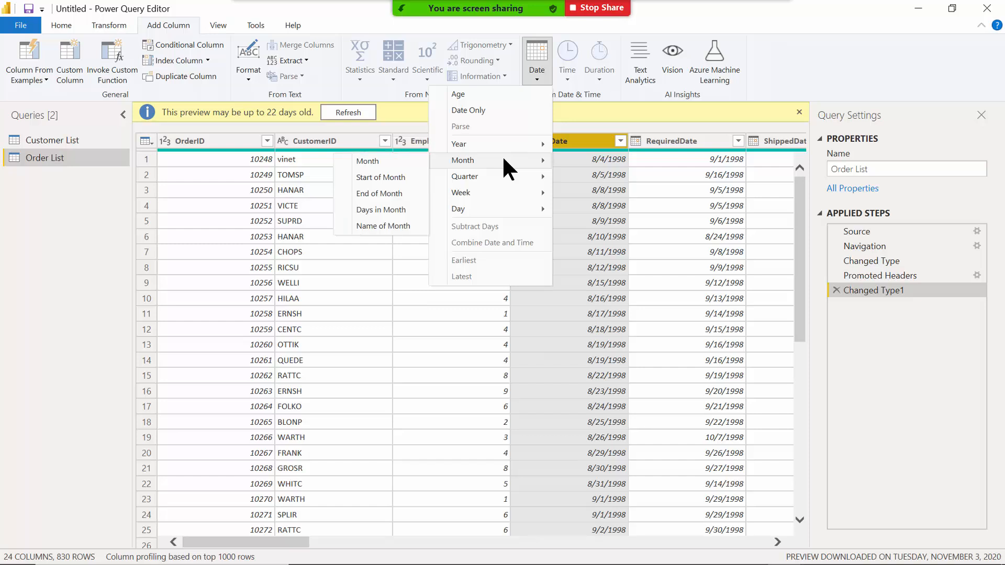
pyautogui.moveTo(501, 175)
pyautogui.click(498, 93)
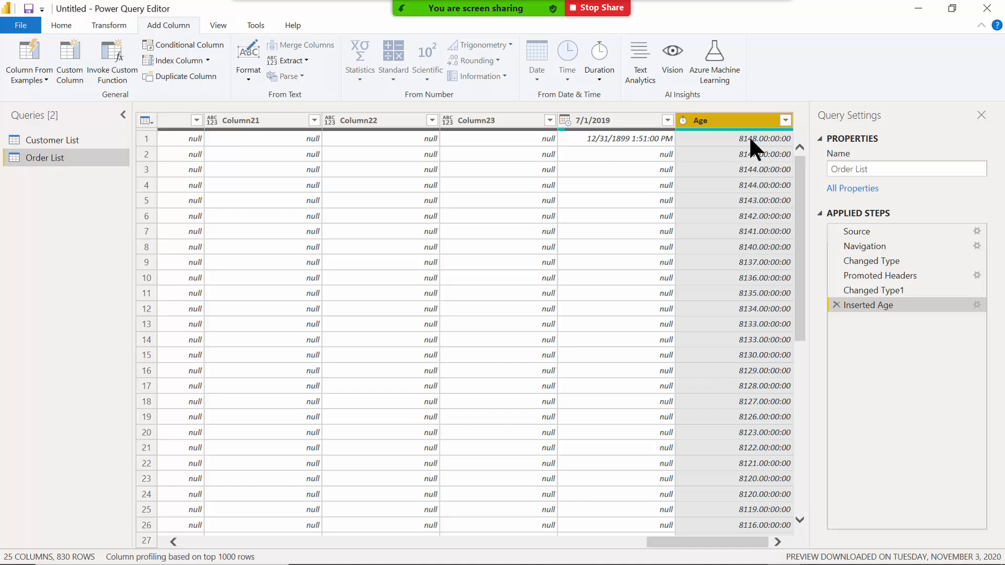
# Convert the Age column's durations to total years.
pyautogui.rightClick(709, 130)
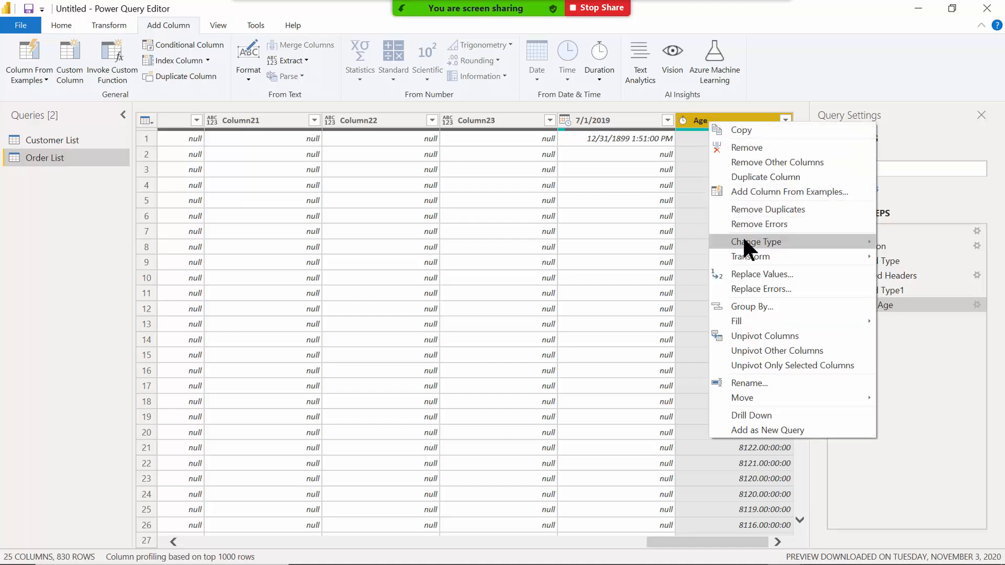
pyautogui.moveTo(744, 261)
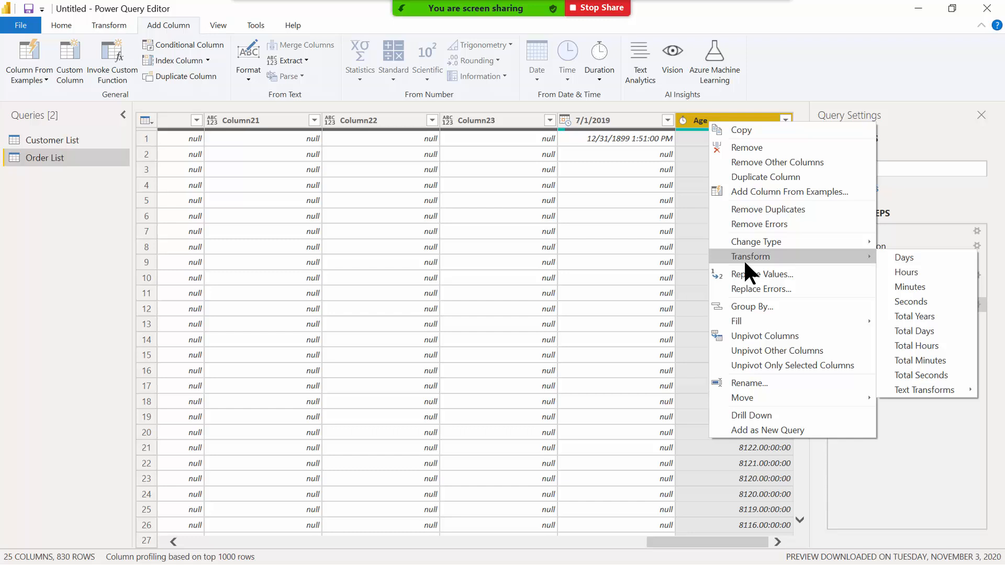
pyautogui.click(922, 311)
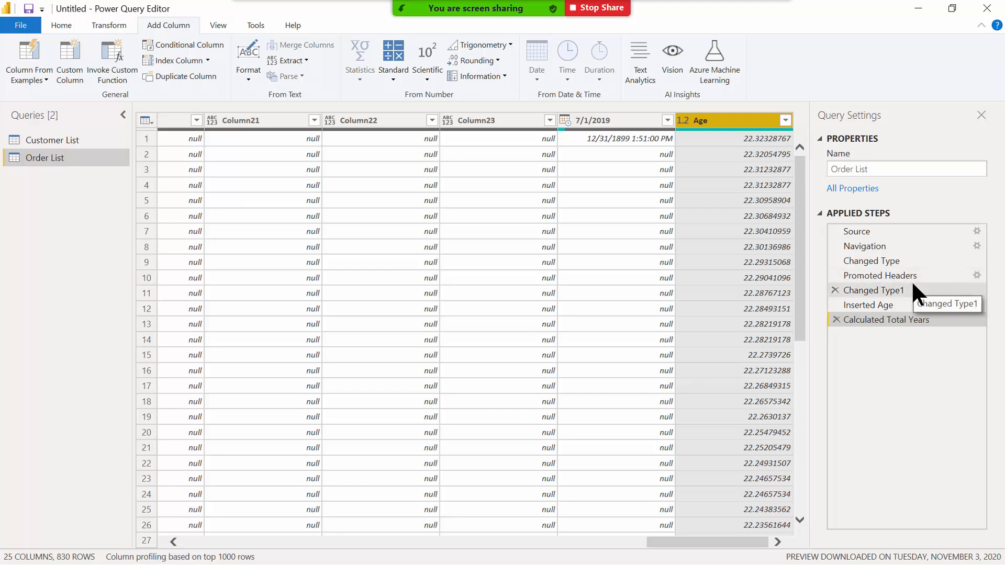
# Round the Age values down to whole years.
pyautogui.rightClick(716, 126)
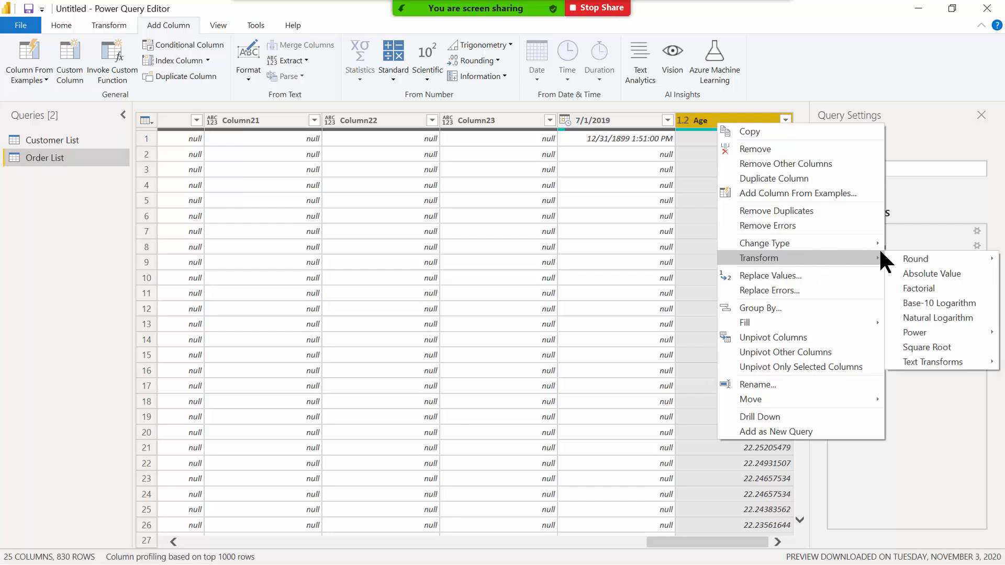
pyautogui.moveTo(916, 256)
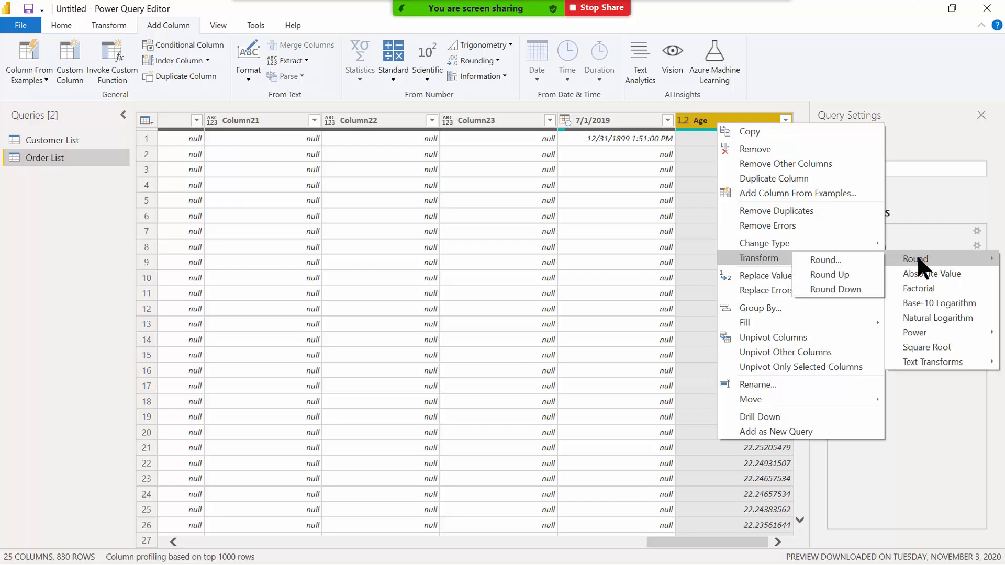
pyautogui.click(853, 287)
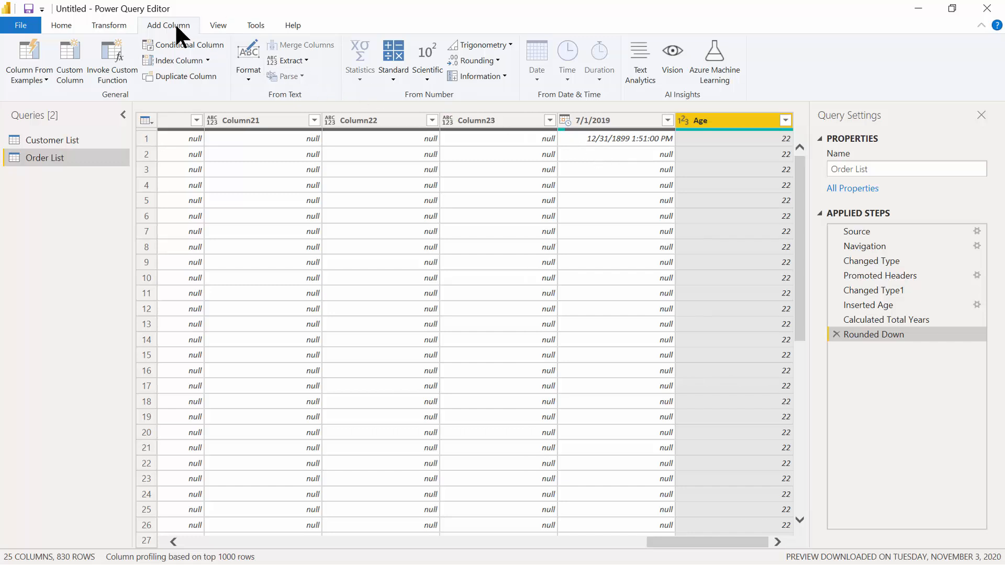
# Add a custom column NewTotal with the formula [Freight]+[orderamount].
pyautogui.click(75, 79)
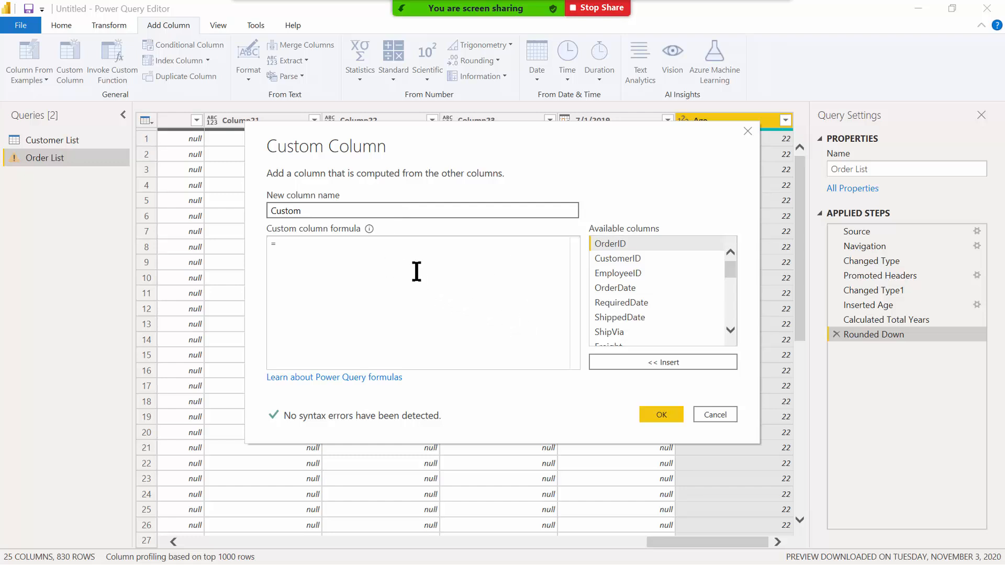
pyautogui.moveTo(729, 270)
pyautogui.mouseDown()
pyautogui.moveTo(730, 294)
pyautogui.moveTo(720, 266)
pyautogui.mouseUp()
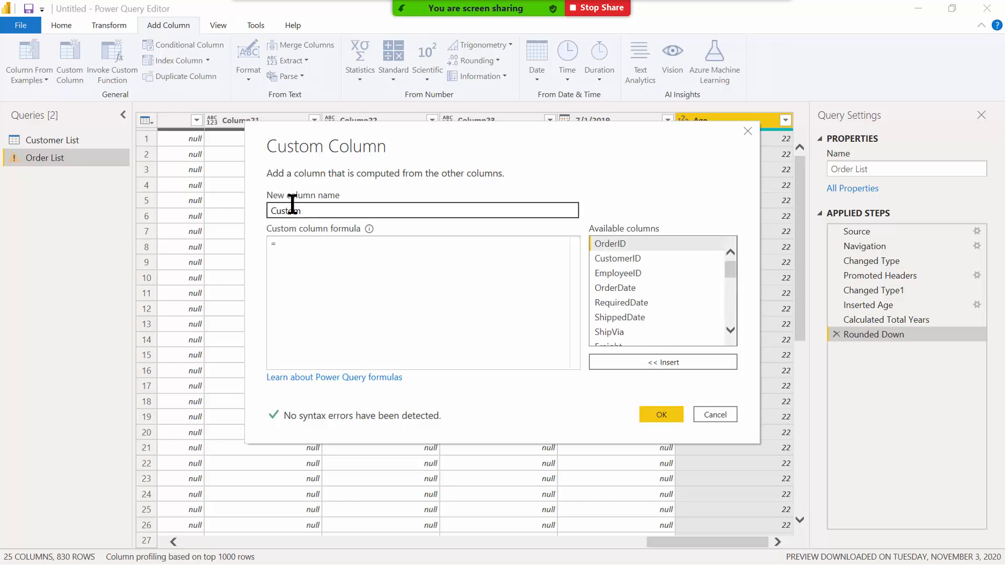
pyautogui.click(329, 212)
pyautogui.moveTo(329, 211); pyautogui.dragTo(255, 203)
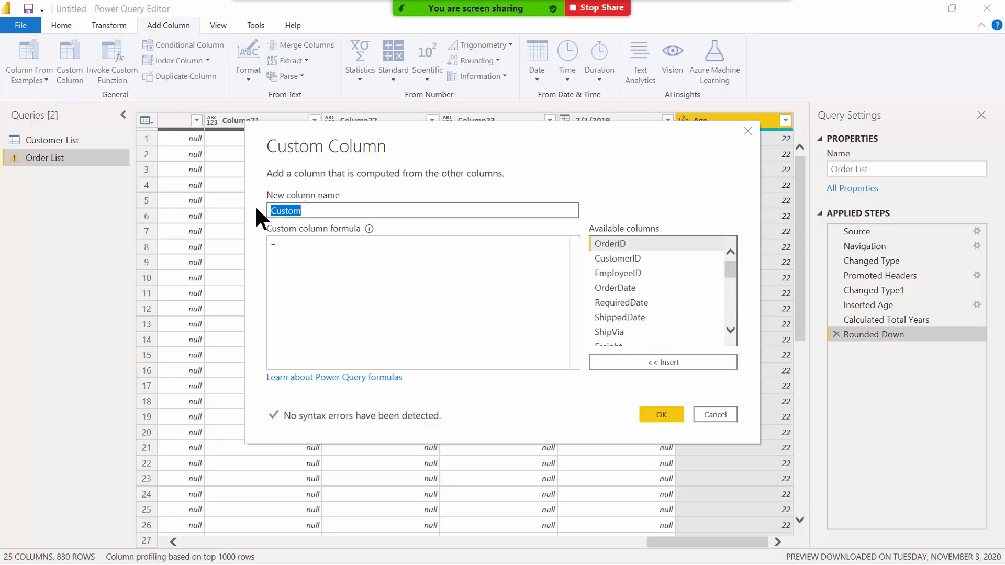
pyautogui.write('N')
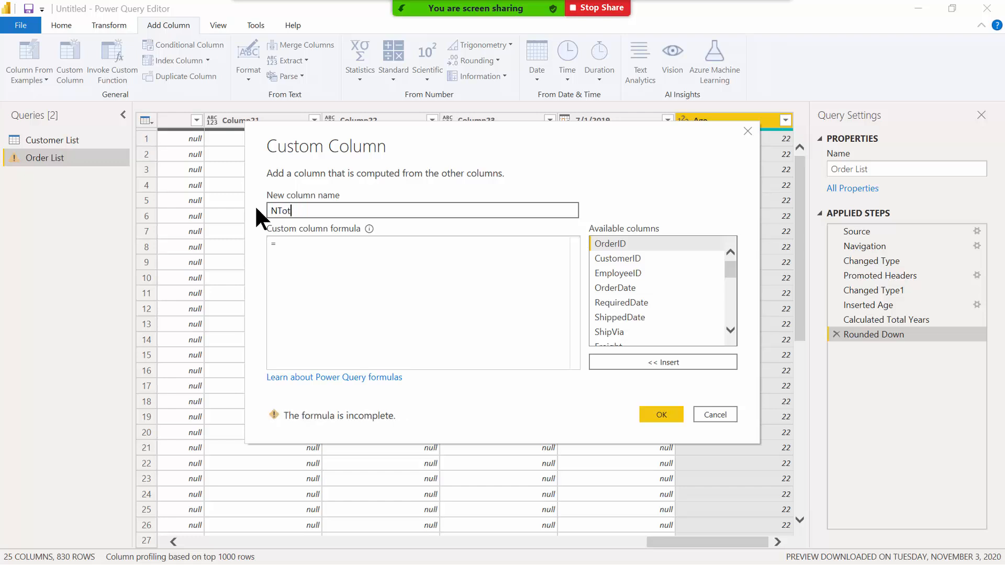
pyautogui.write('ewTotal')
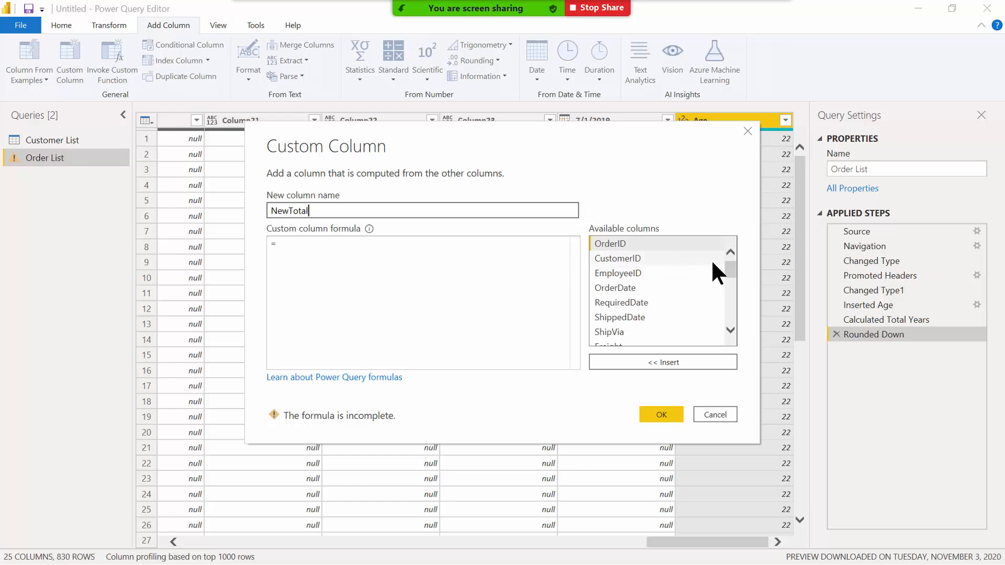
pyautogui.moveTo(729, 265); pyautogui.dragTo(730, 276)
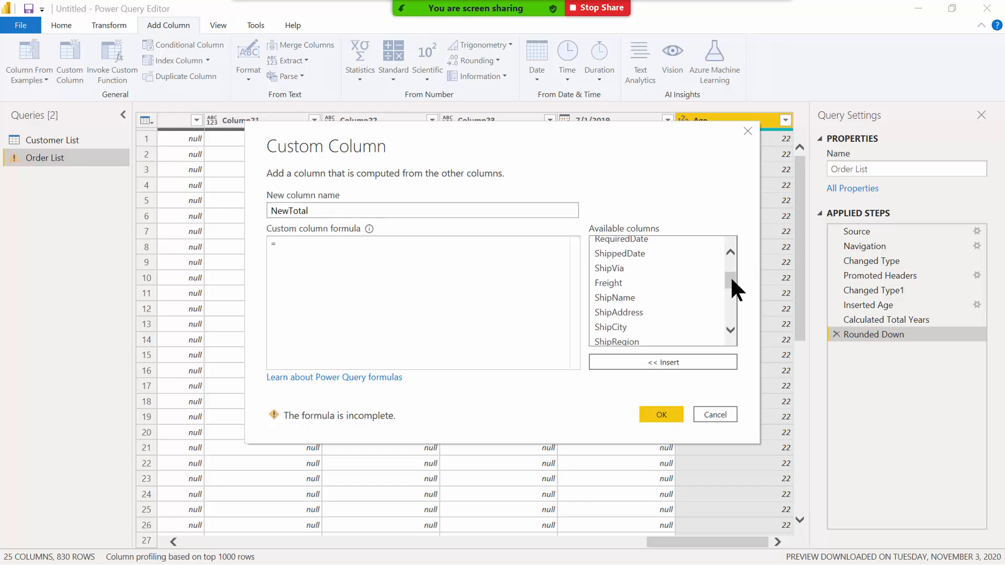
pyautogui.doubleClick(614, 281)
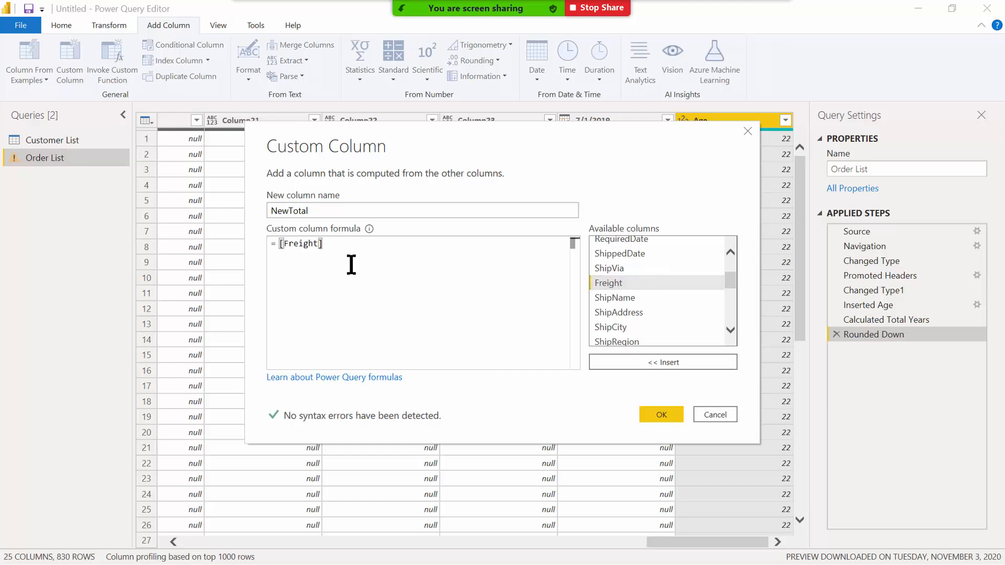
pyautogui.write('+')
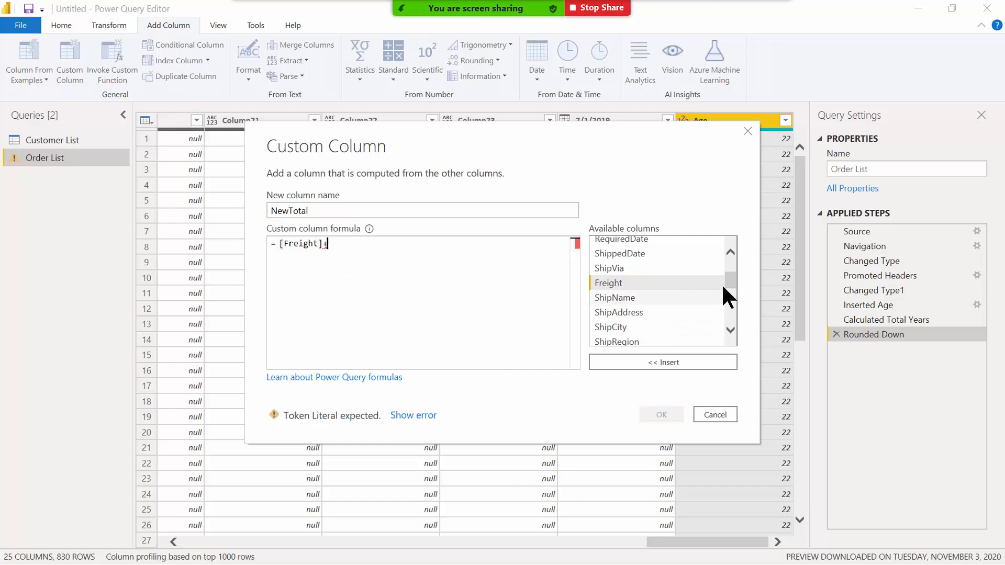
pyautogui.moveTo(729, 277)
pyautogui.mouseDown()
pyautogui.moveTo(731, 315)
pyautogui.moveTo(734, 290)
pyautogui.mouseUp()
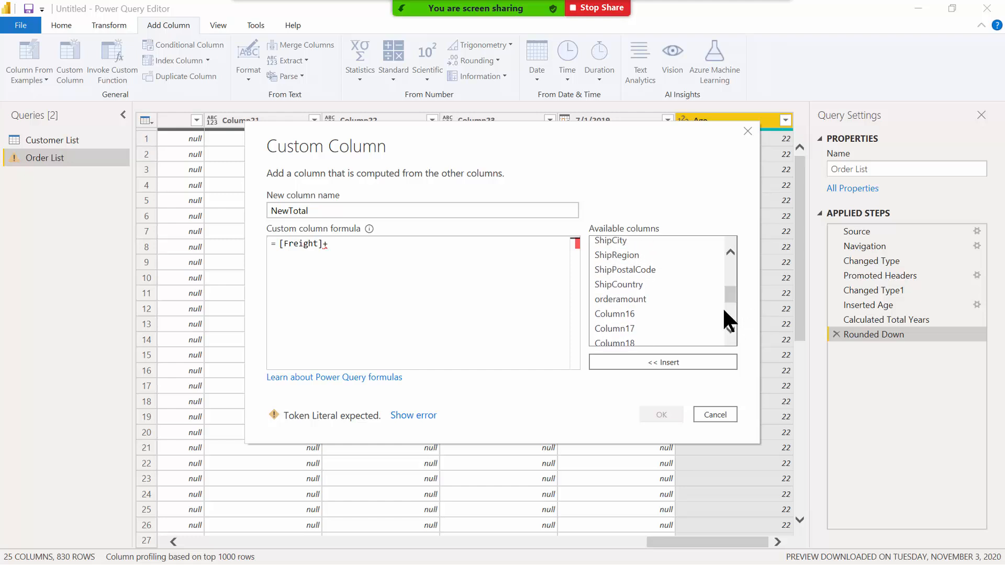
pyautogui.doubleClick(617, 299)
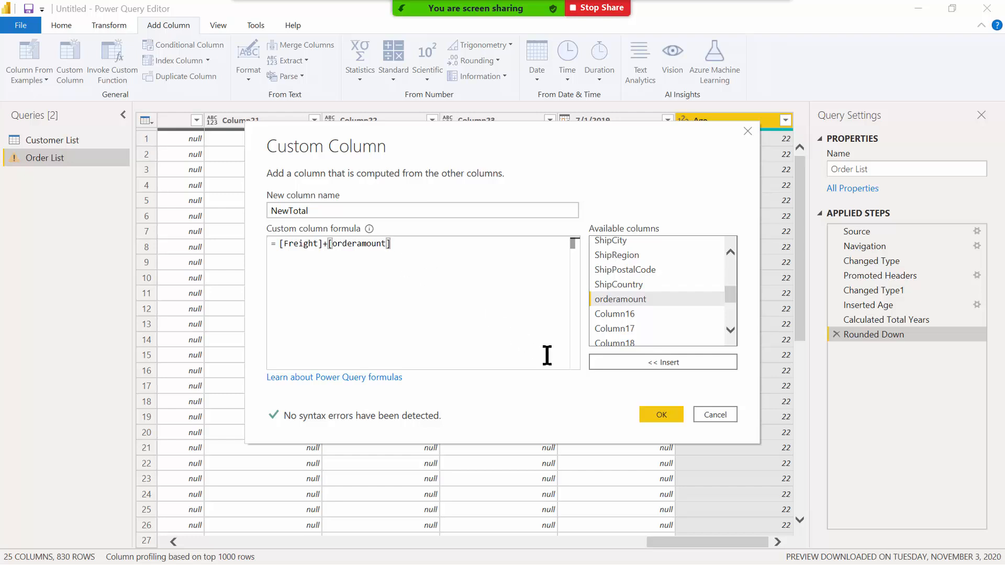
pyautogui.click(653, 416)
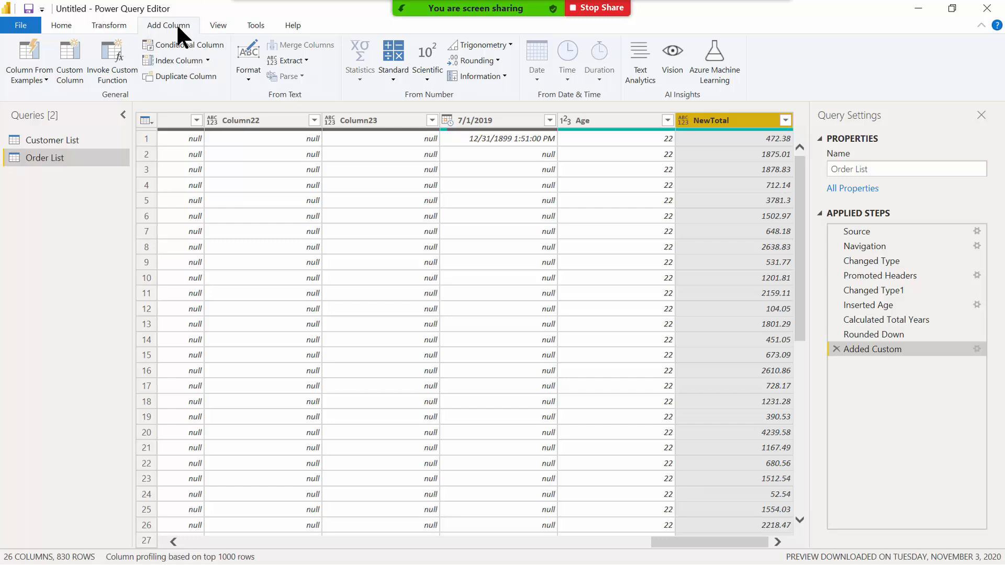
# Draft a custom column named Days with formula [ShippedDate]-[OrderDate], leaving the dialog open.
pyautogui.click(68, 74)
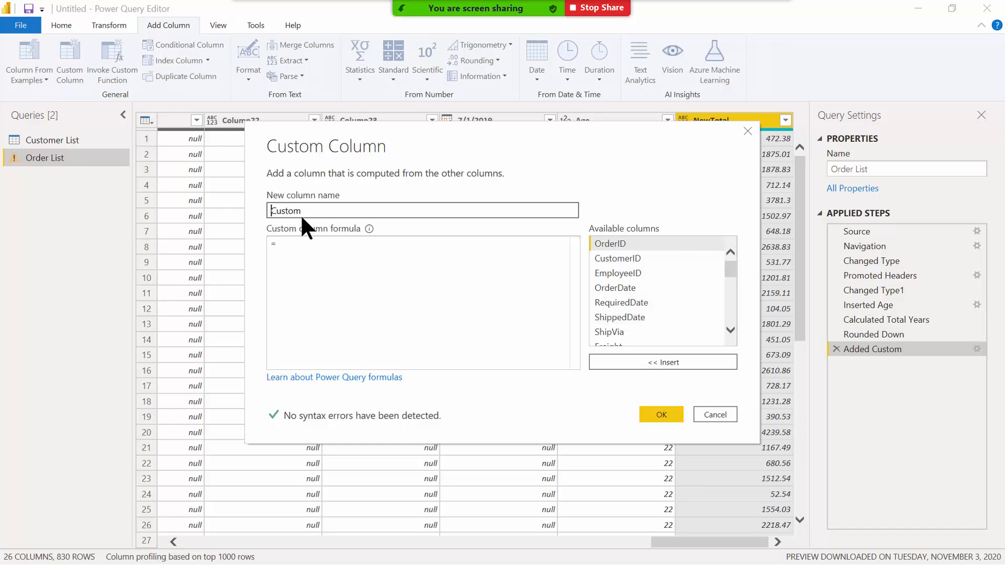
pyautogui.moveTo(304, 211); pyautogui.dragTo(251, 208)
pyautogui.write('Days')
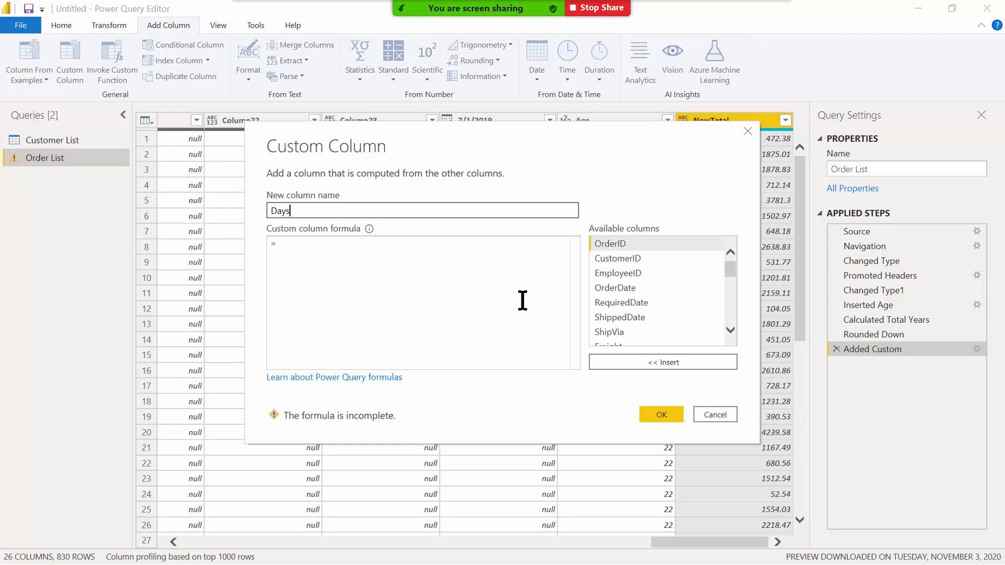
pyautogui.doubleClick(631, 315)
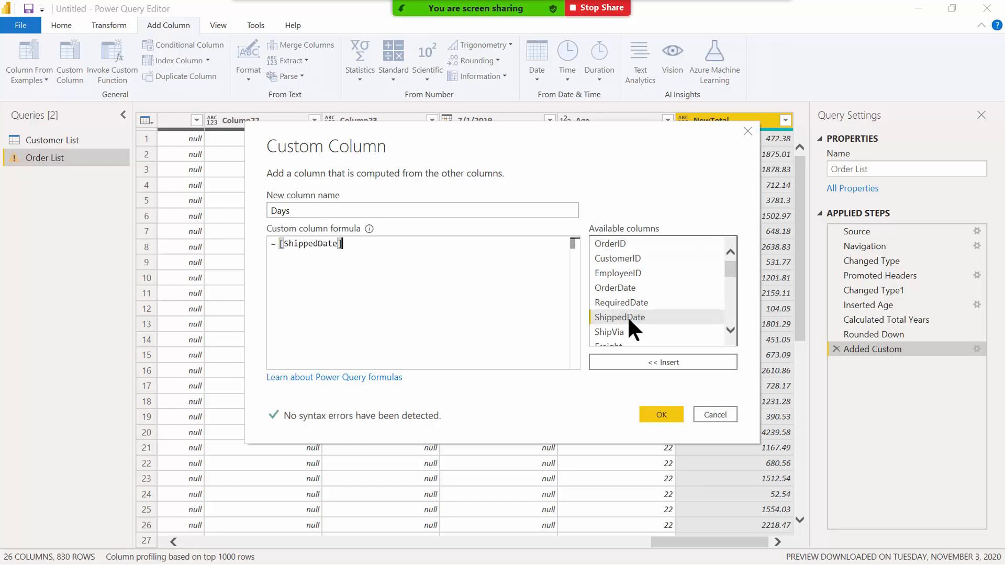
pyautogui.write('-')
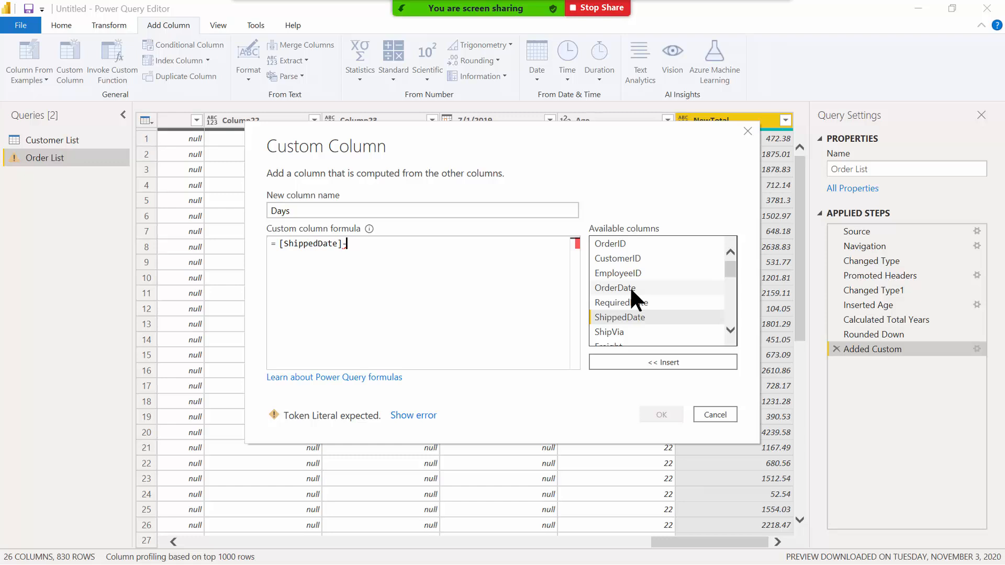
pyautogui.doubleClick(629, 287)
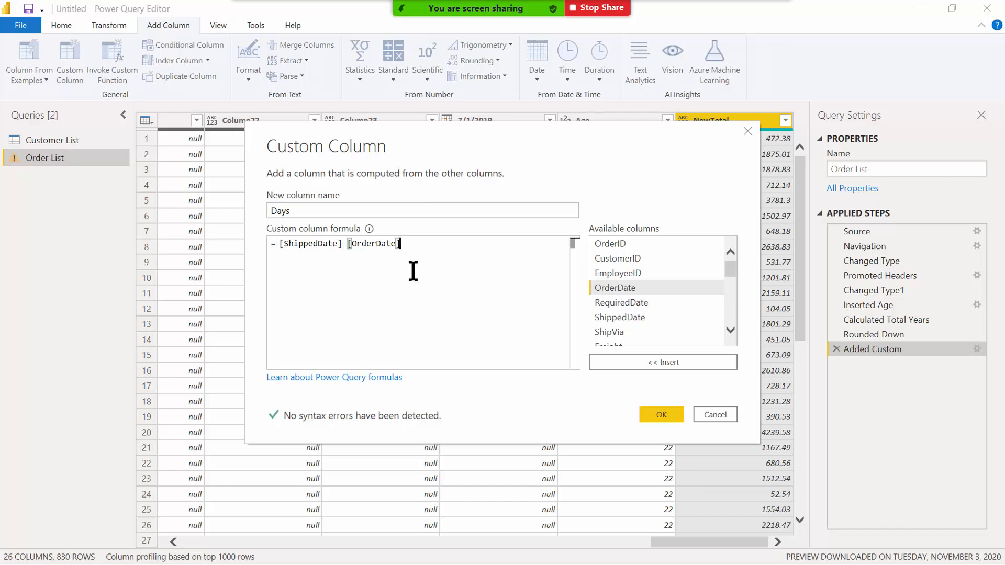
# Browse the Power Query M function reference's Date functions page, then minimize the browser.
pyautogui.click(362, 378)
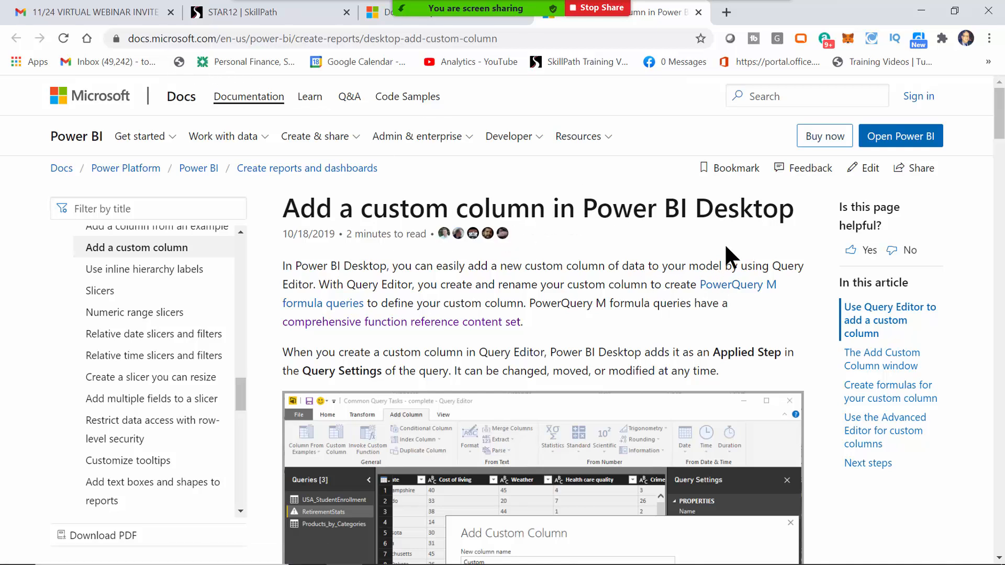
pyautogui.click(418, 323)
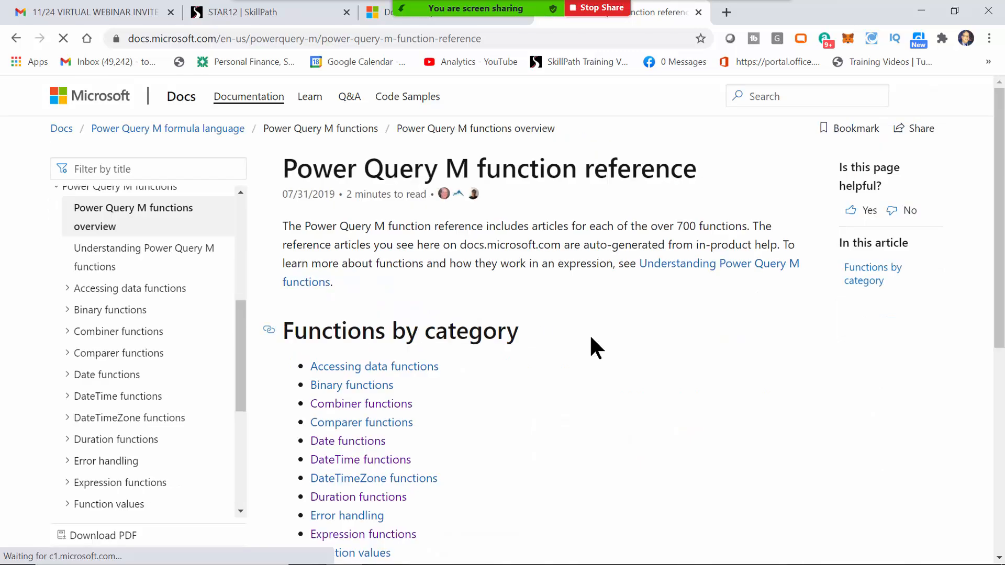
pyautogui.moveTo(998, 141); pyautogui.dragTo(983, 246)
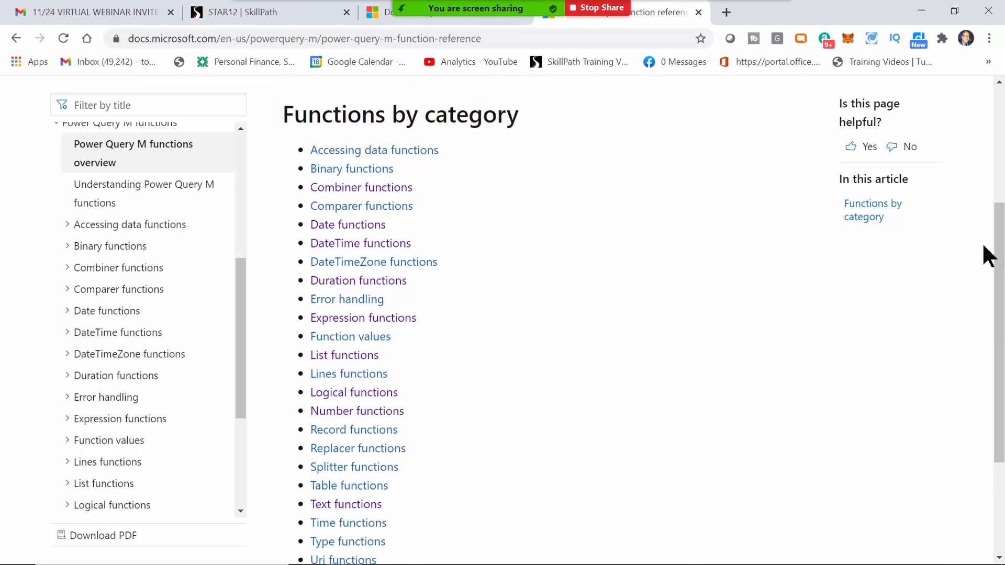
pyautogui.click(365, 227)
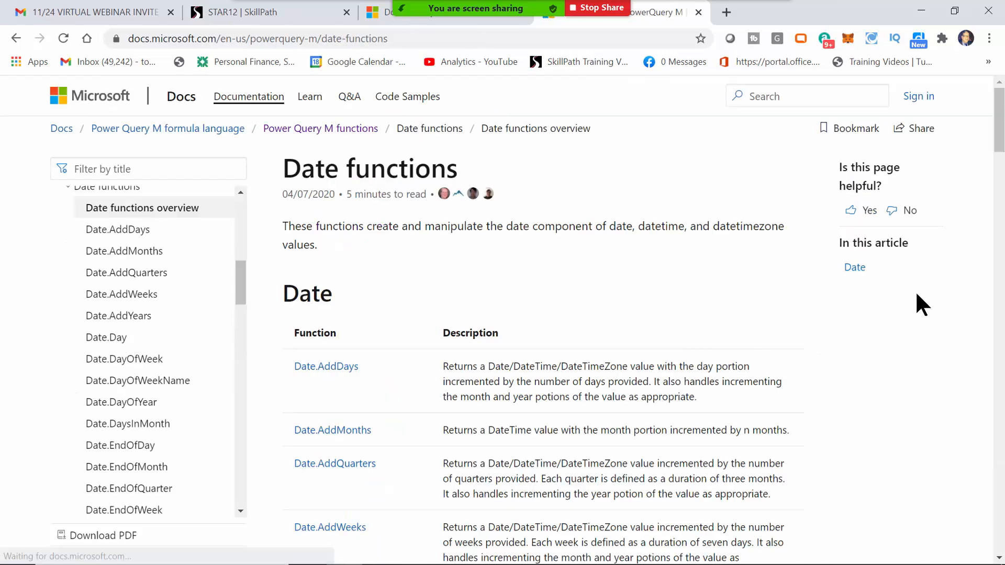
pyautogui.moveTo(998, 174); pyautogui.dragTo(998, 198)
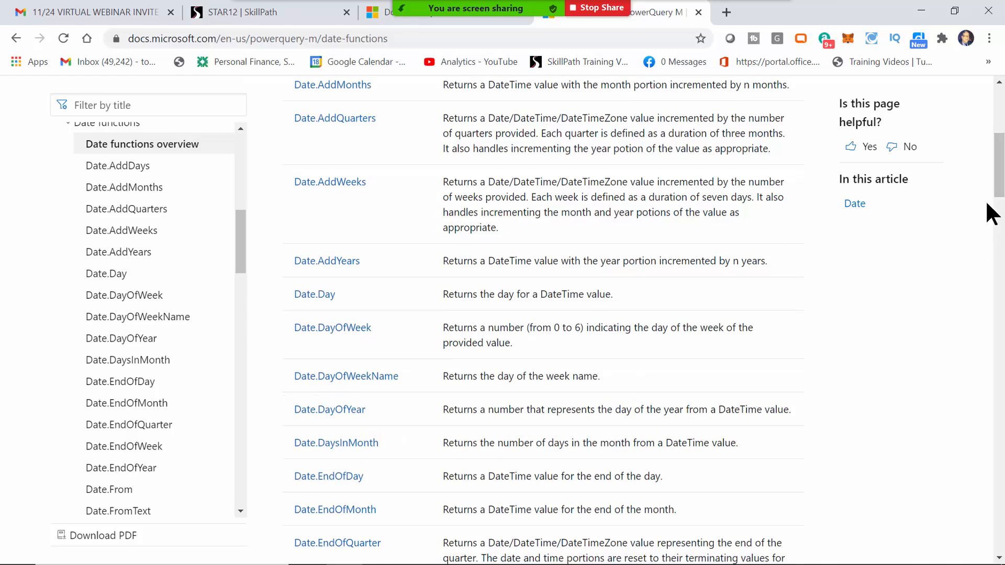
pyautogui.moveTo(1001, 170); pyautogui.dragTo(972, 83)
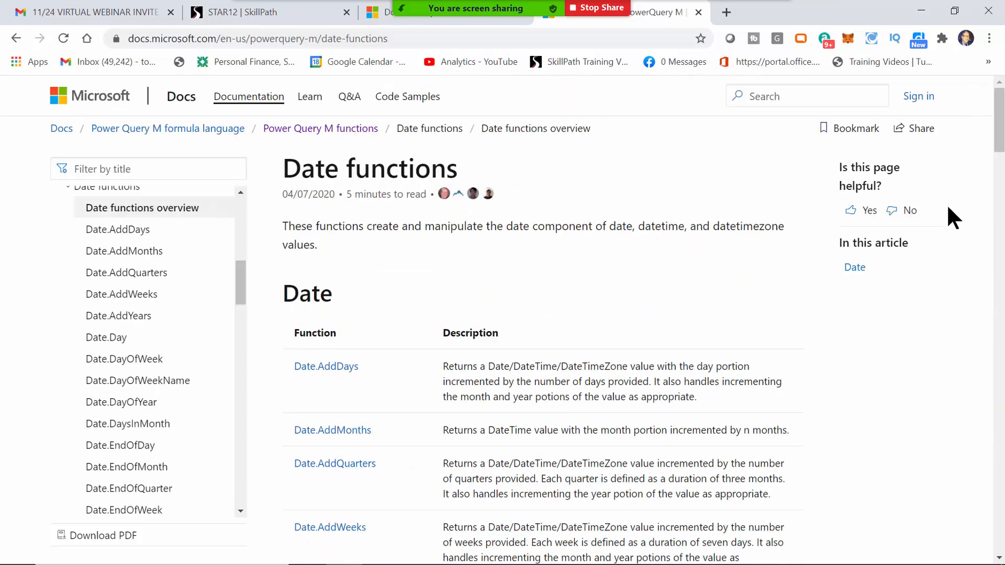
pyautogui.click(919, 13)
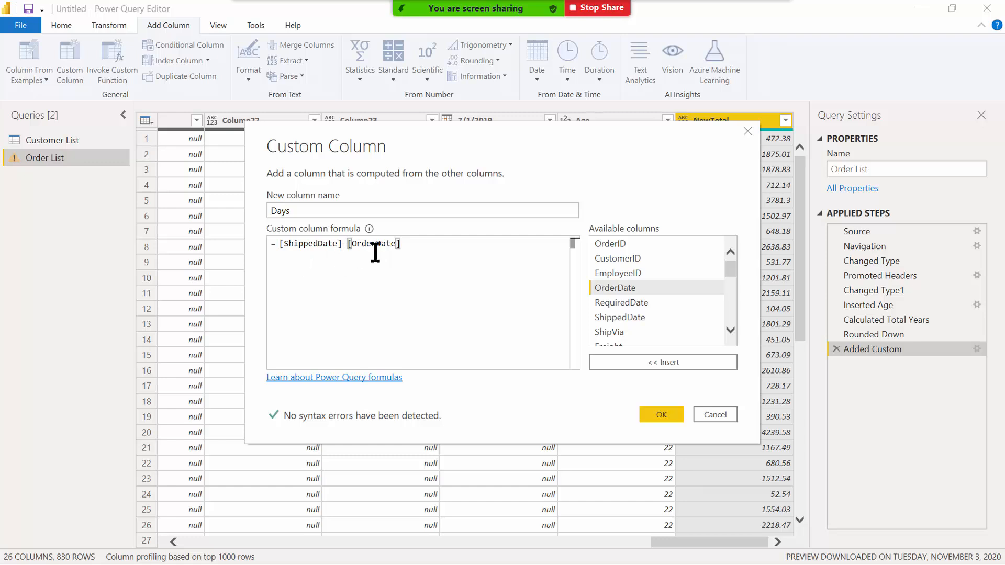
# Create the Days column and transform its durations into whole day counts.
pyautogui.click(655, 412)
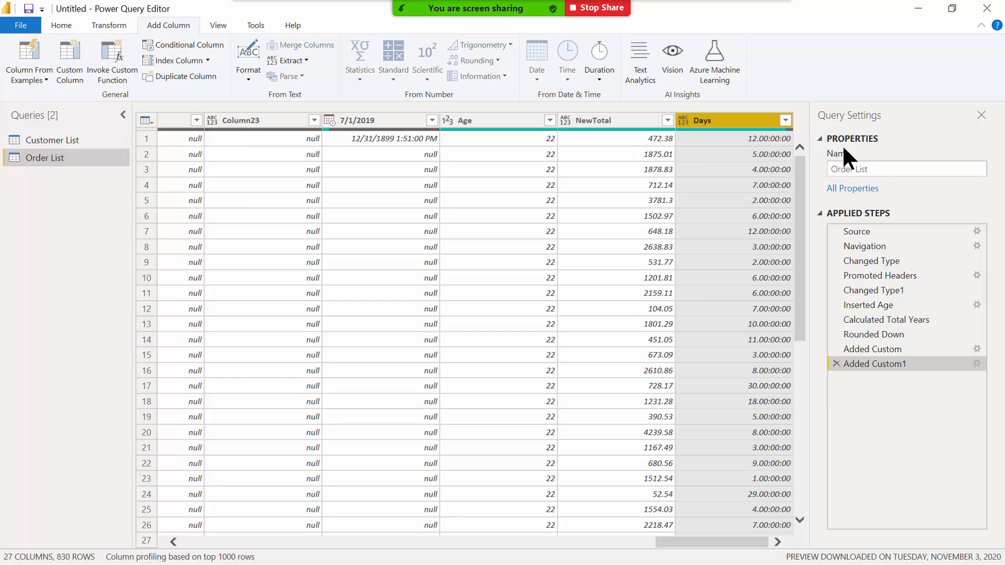
pyautogui.rightClick(710, 121)
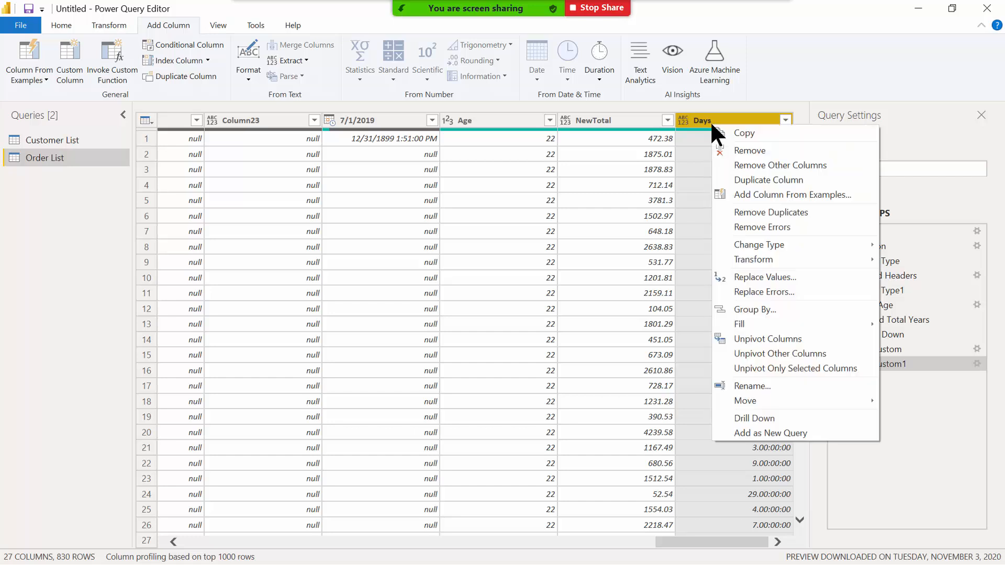
pyautogui.moveTo(746, 255)
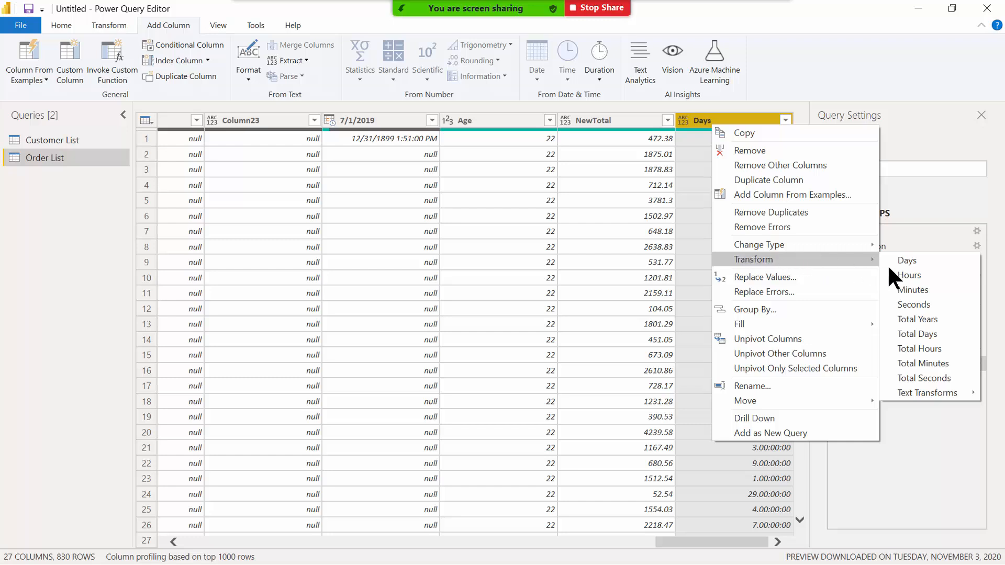
pyautogui.click(932, 259)
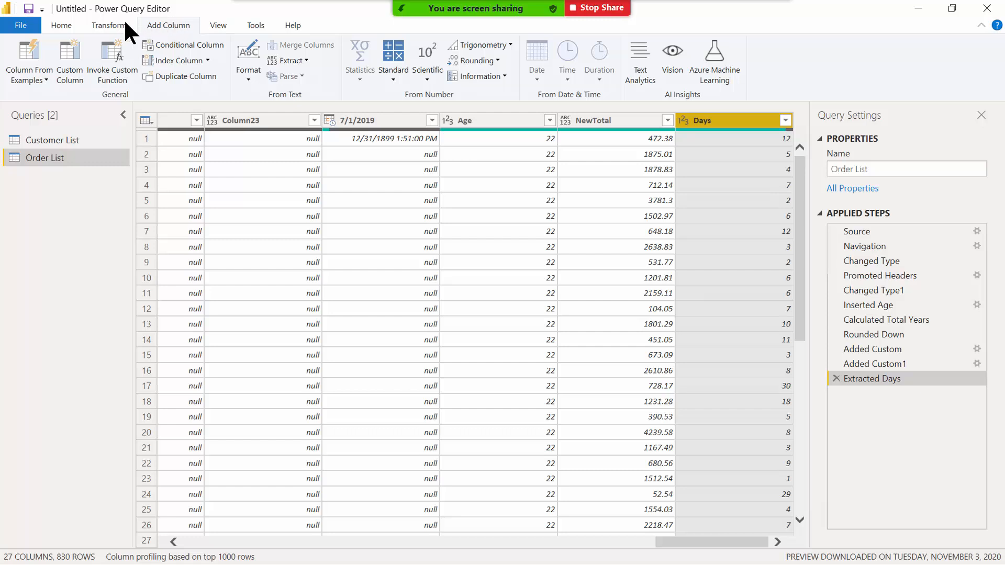
# Apply the Order List changes and view the Customer List table in Data view.
pyautogui.click(61, 24)
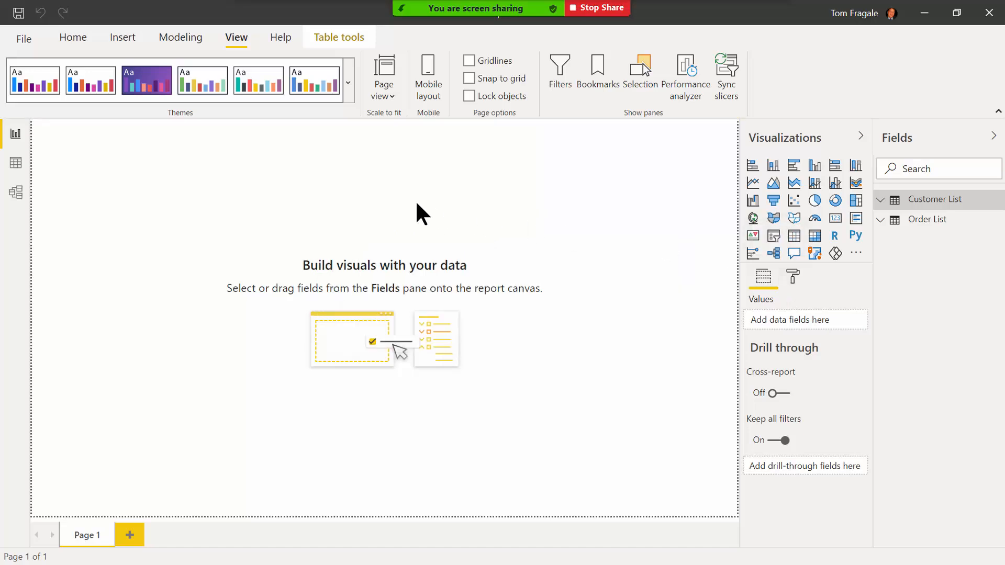
pyautogui.click(17, 167)
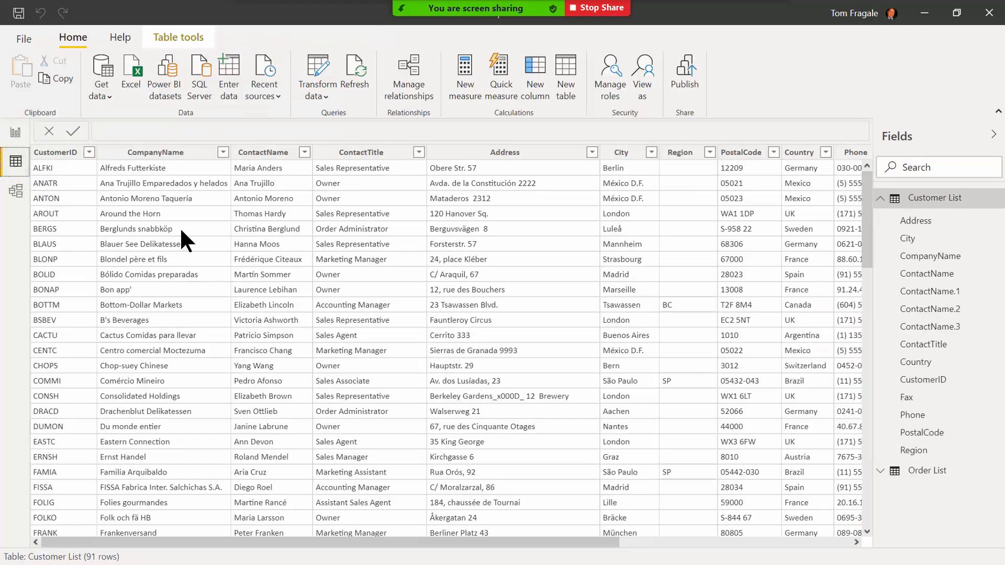
pyautogui.click(376, 229)
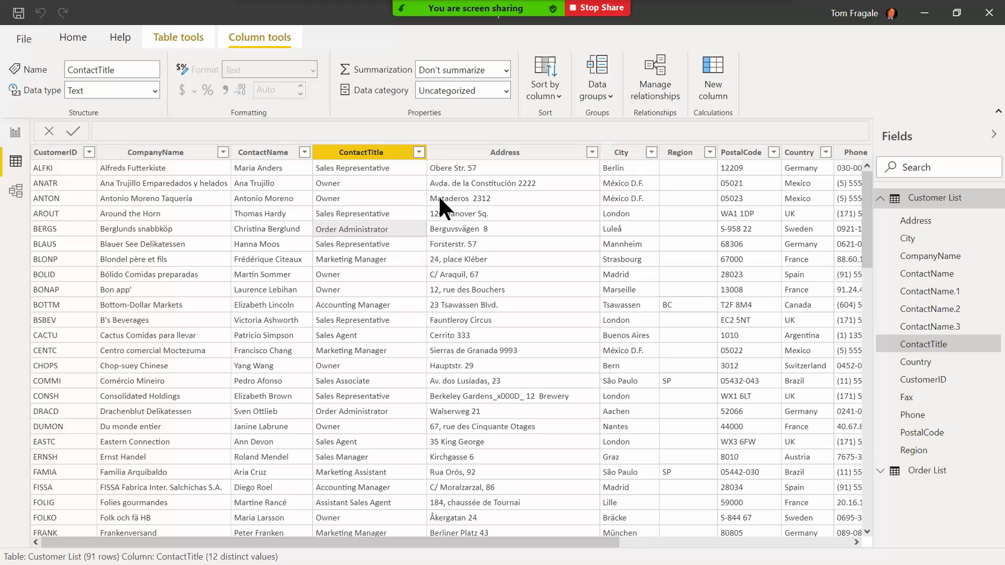
# Inspect the ContactTitle, Region and Address columns, then bring up the Order List table's actions.
pyautogui.rightClick(378, 225)
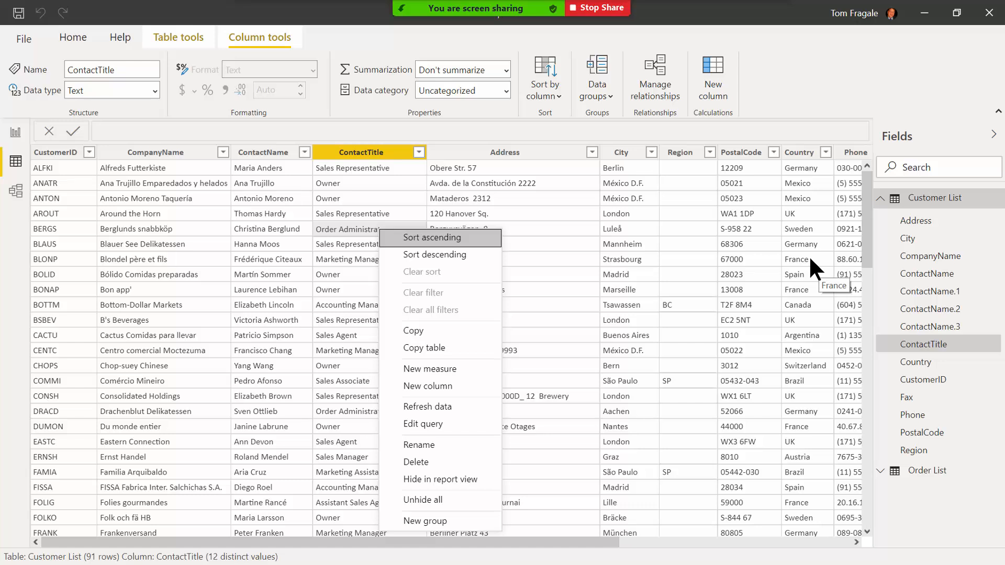
pyautogui.click(702, 225)
pyautogui.click(697, 225)
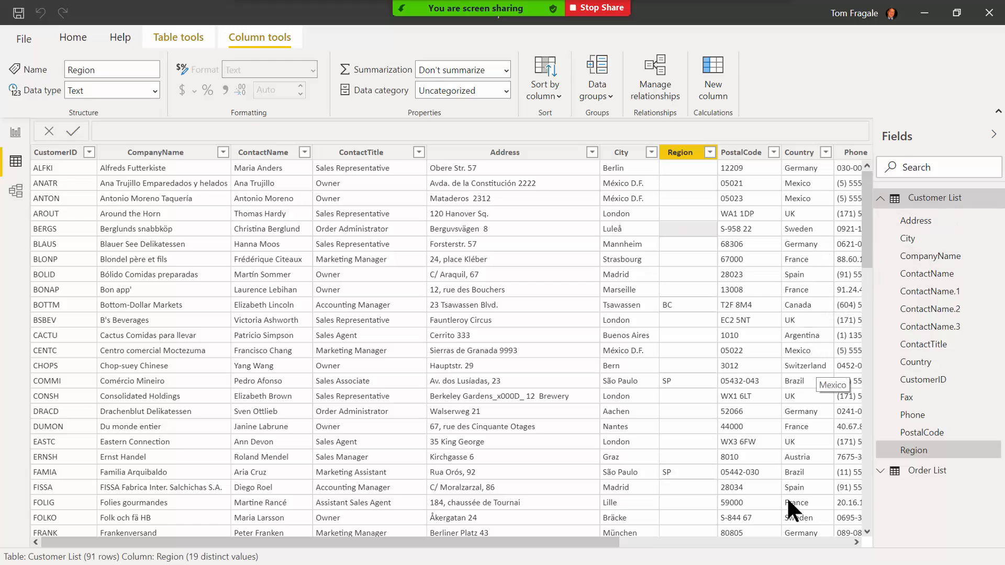
pyautogui.click(586, 286)
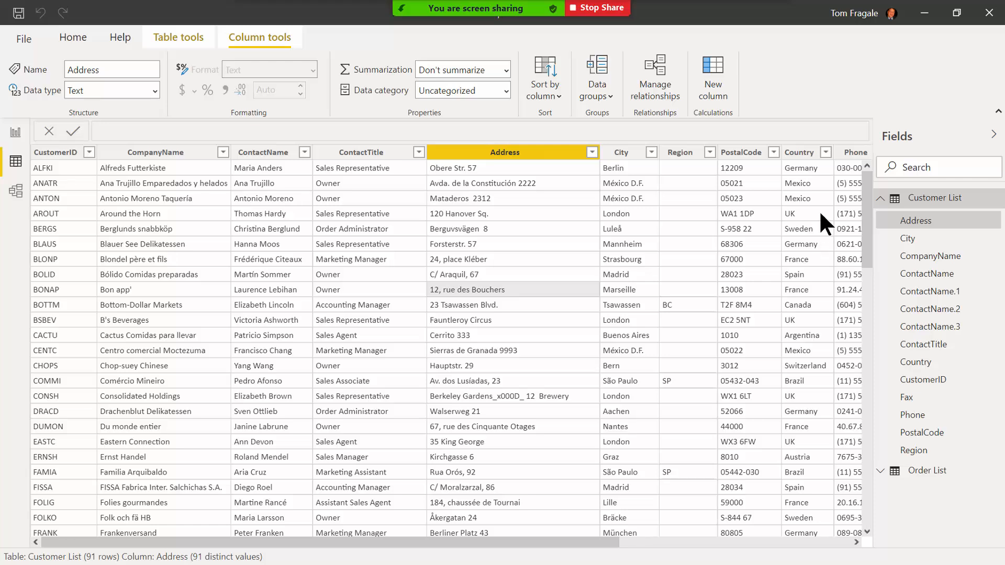
pyautogui.rightClick(922, 471)
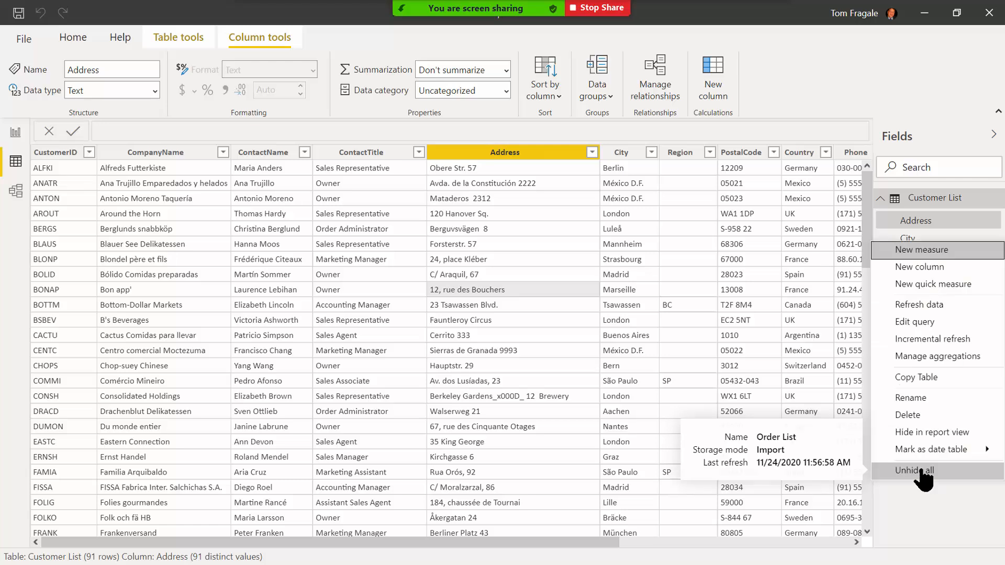
# Open the Order List query in Power Query and select the empty Column16.
pyautogui.click(925, 322)
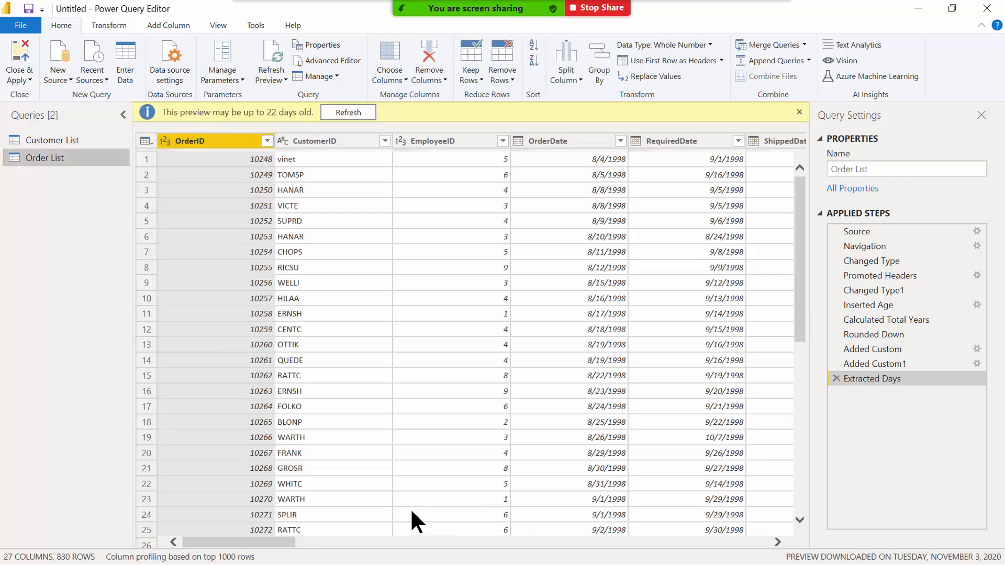
pyautogui.moveTo(233, 543); pyautogui.dragTo(521, 561)
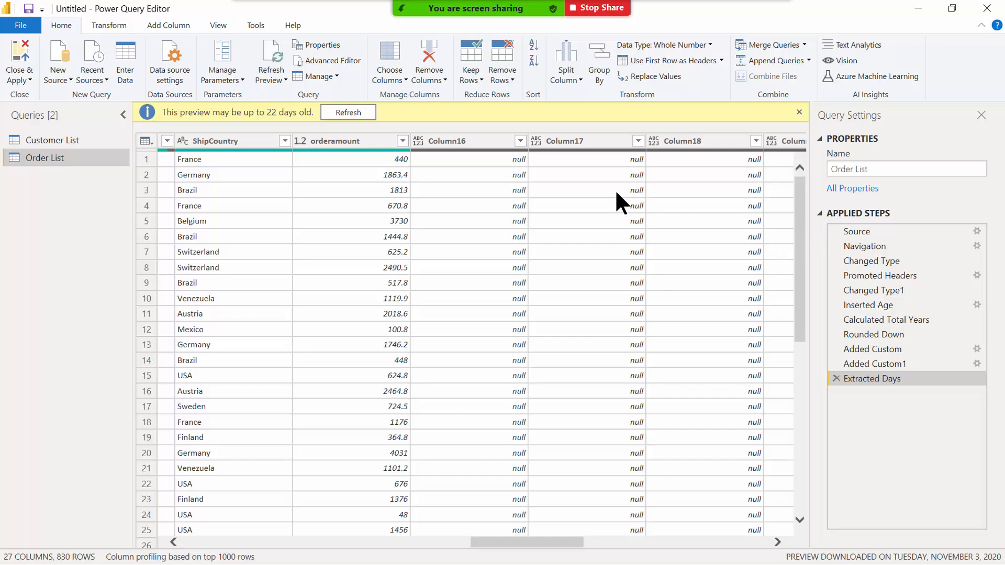
pyautogui.click(466, 141)
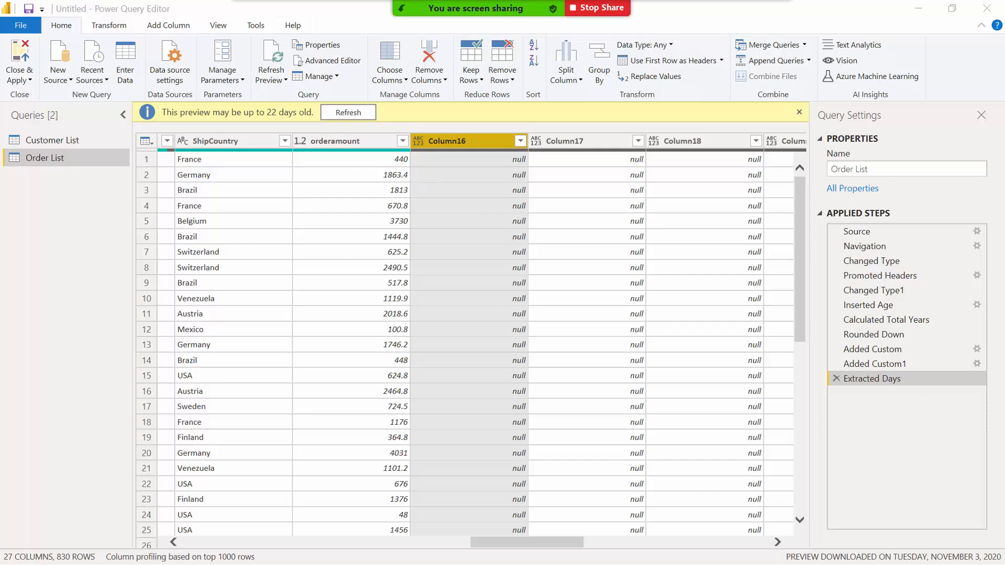
pyautogui.click(437, 138)
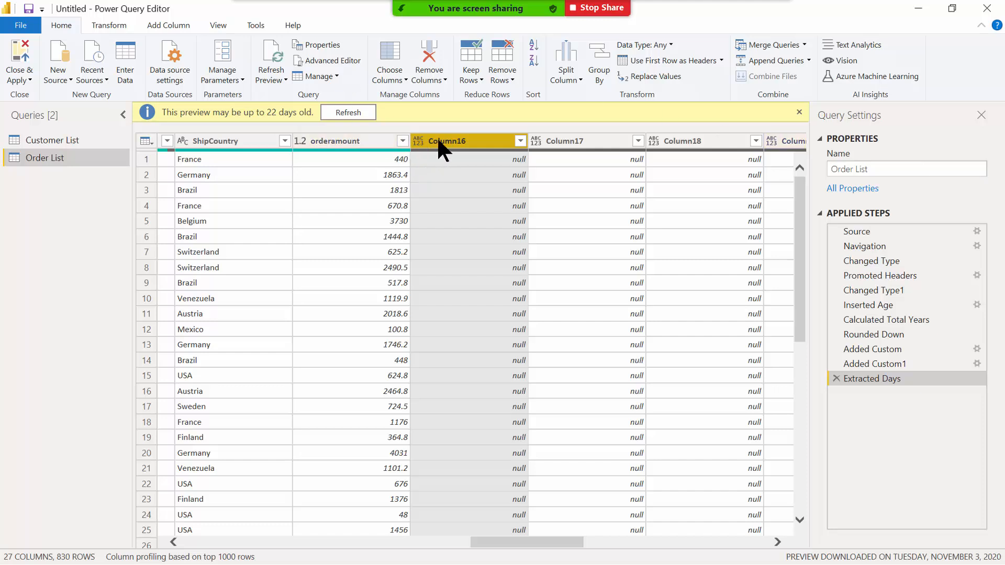
# Replace every null in Column16 with N/A, then select Column17.
pyautogui.click(109, 25)
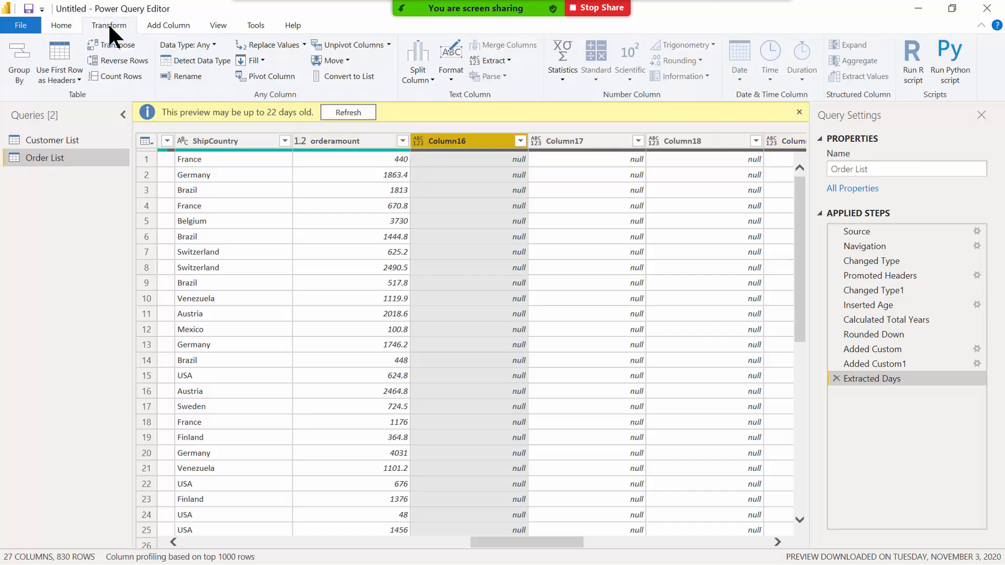
pyautogui.click(257, 58)
pyautogui.click(261, 57)
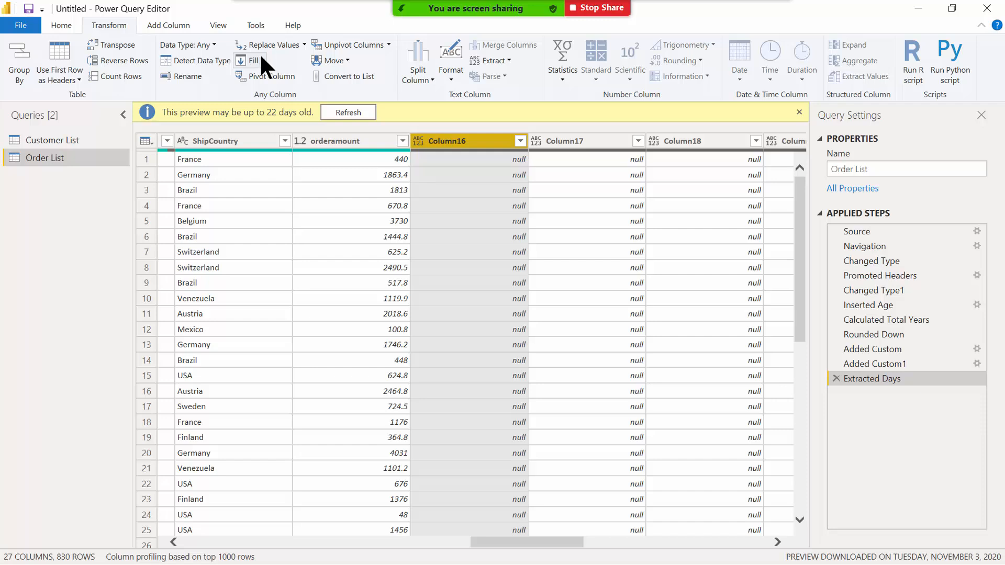
pyautogui.click(302, 45)
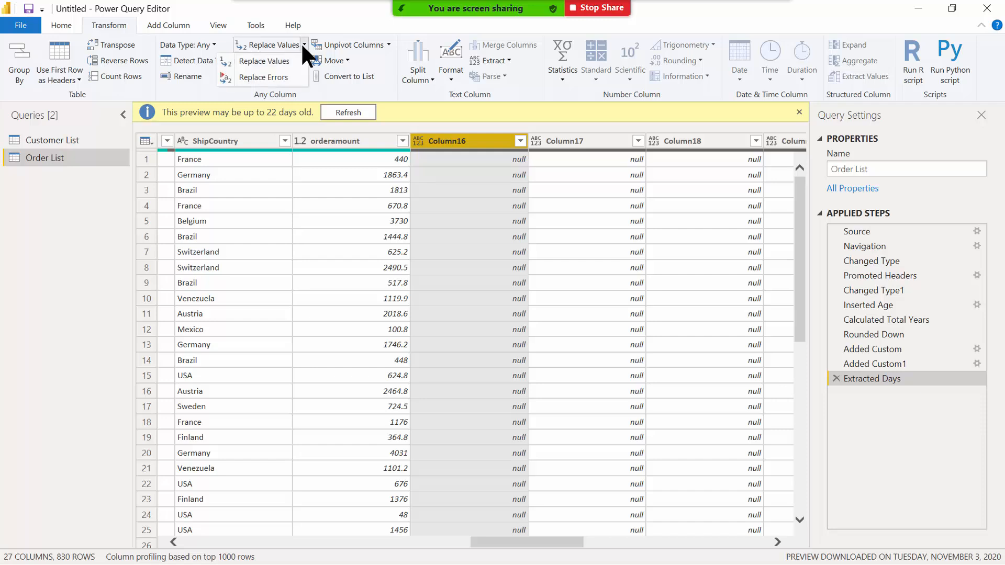
pyautogui.click(272, 59)
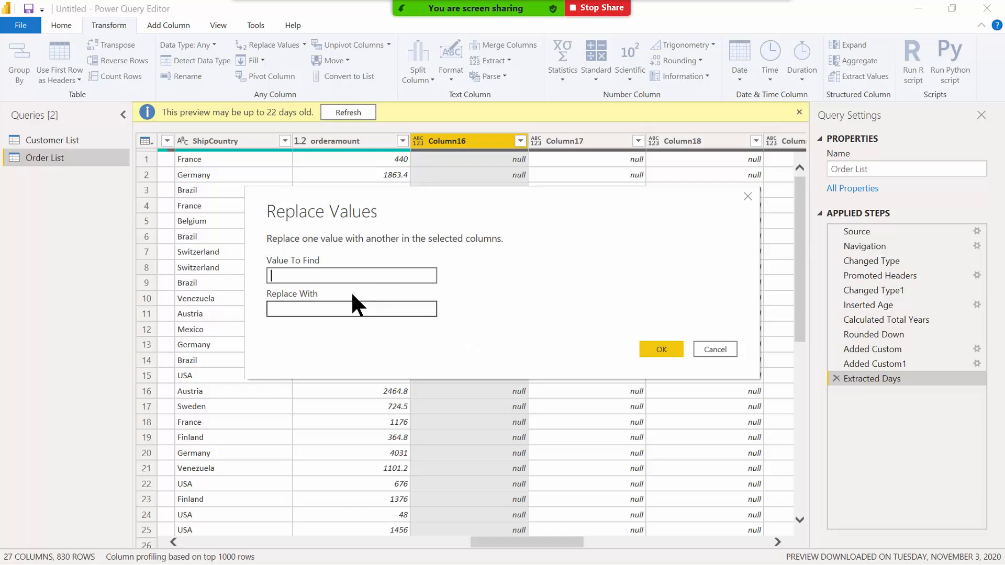
pyautogui.click(331, 277)
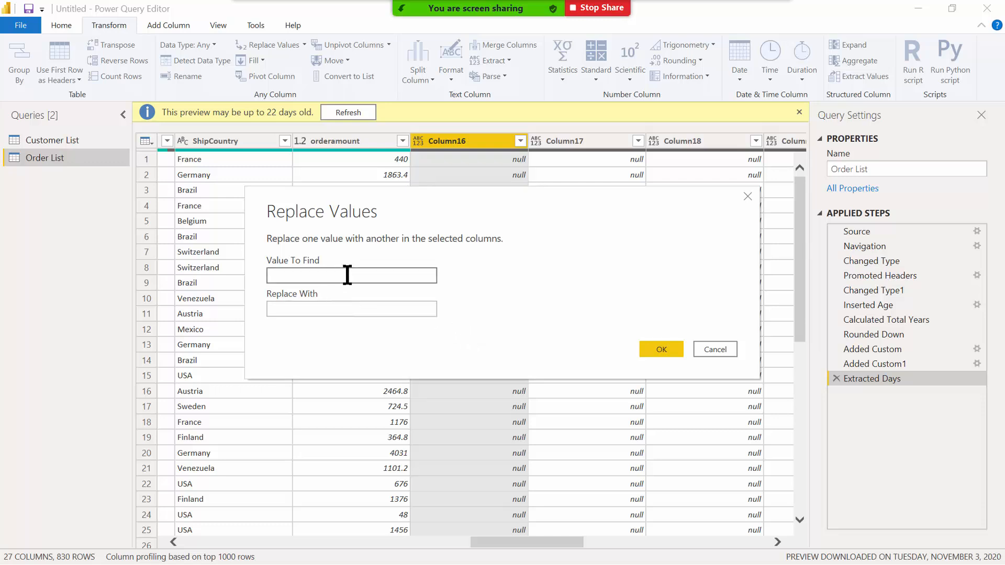
pyautogui.write('null')
pyautogui.press('Tab')
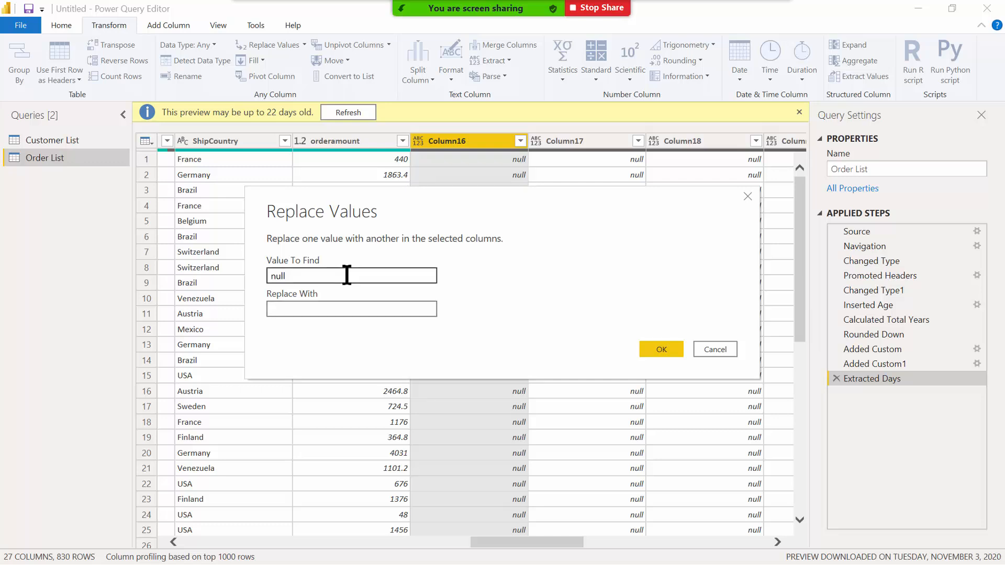
pyautogui.write('N/A')
pyautogui.click(655, 351)
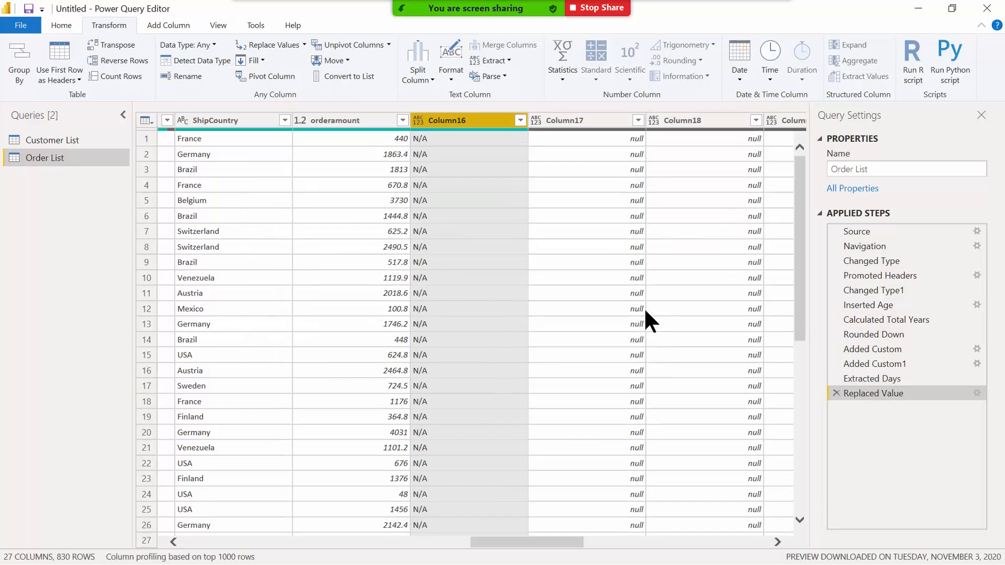
pyautogui.click(571, 120)
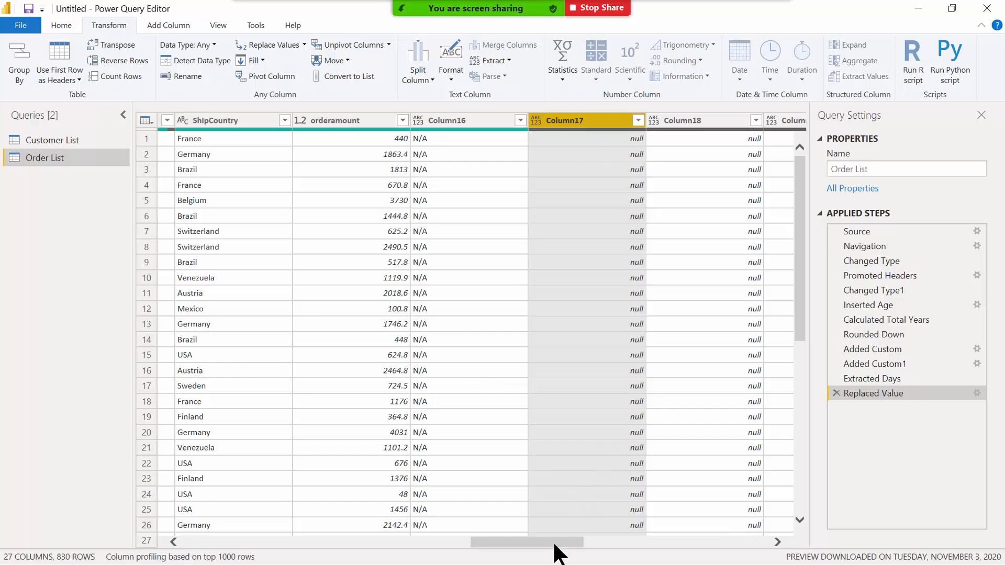
# Extend the column selection across the remaining blank columns to the right.
pyautogui.hscroll(2, 554, 551)
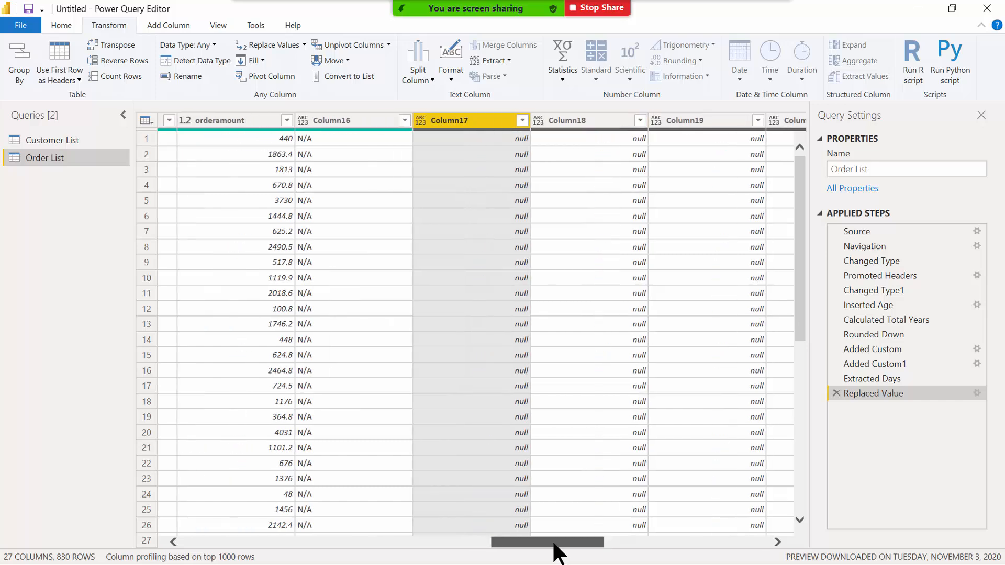
pyautogui.hscroll(4, 554, 547)
pyautogui.hscroll(3, 705, 562)
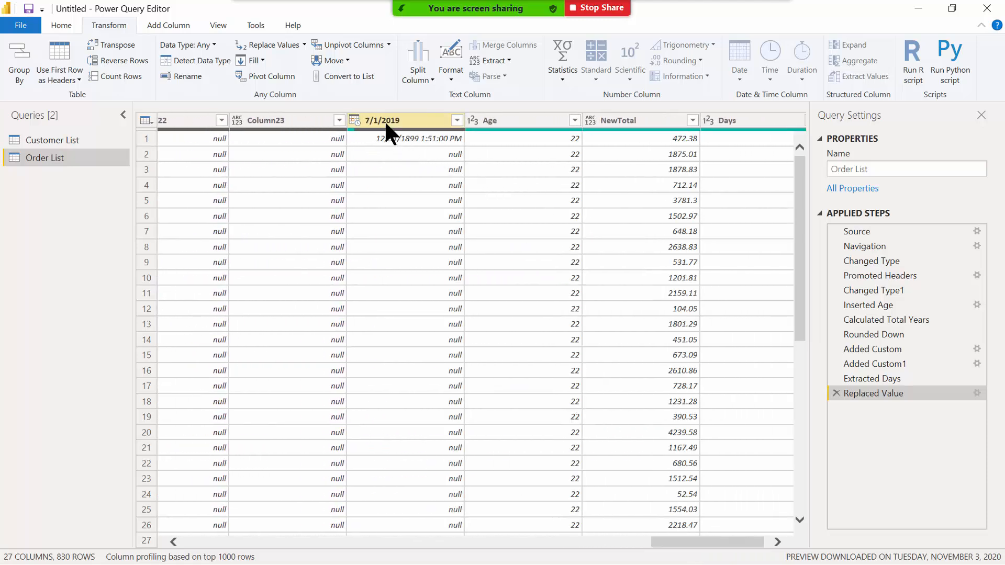
pyautogui.keyDown('shift'); pyautogui.click(384, 122); pyautogui.keyUp('shift')
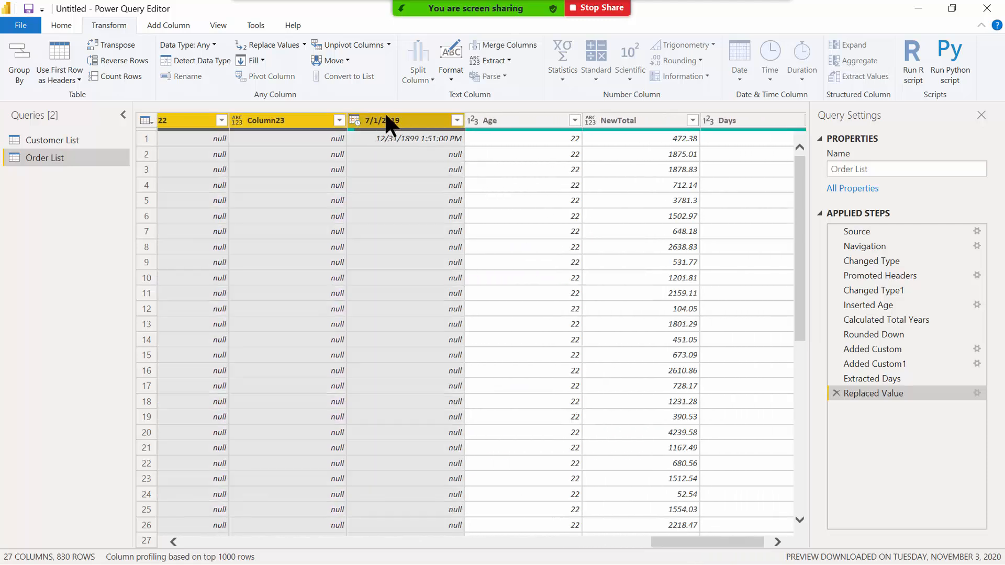
pyautogui.moveTo(690, 542); pyautogui.dragTo(596, 543)
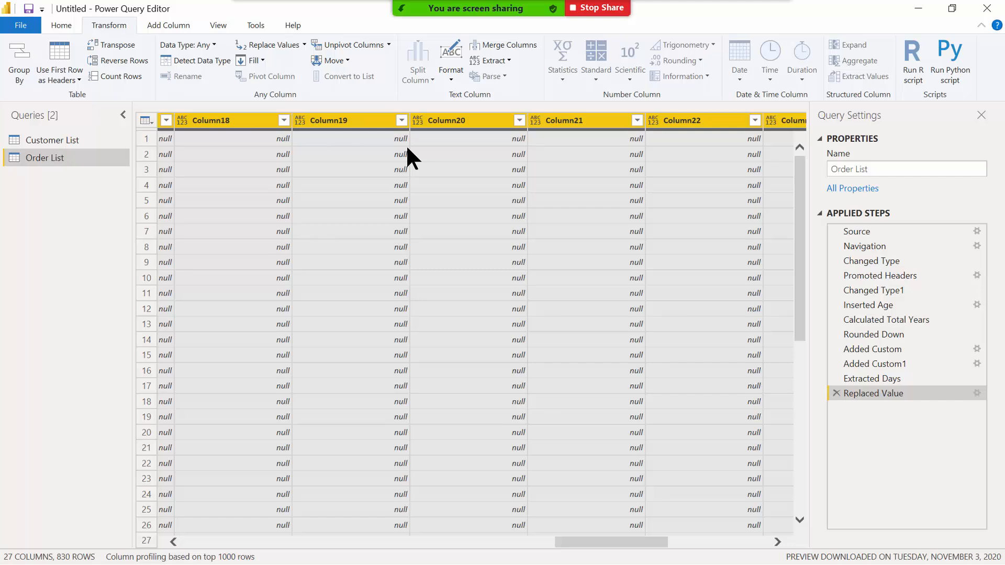
# Cancel a null-to-N/A replacement on the selection and deselect the 7/1/2019 date column.
pyautogui.click(270, 45)
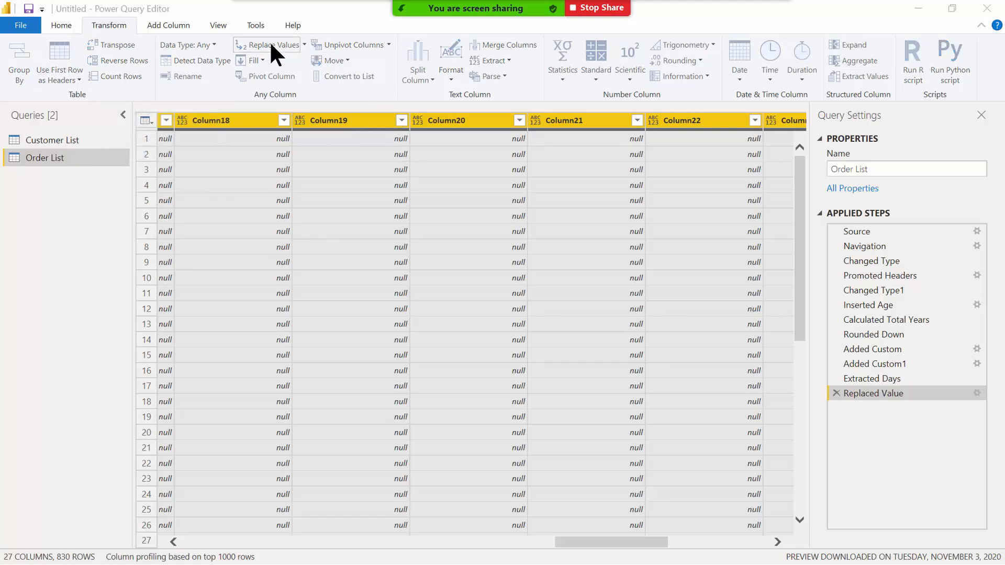
pyautogui.write('null')
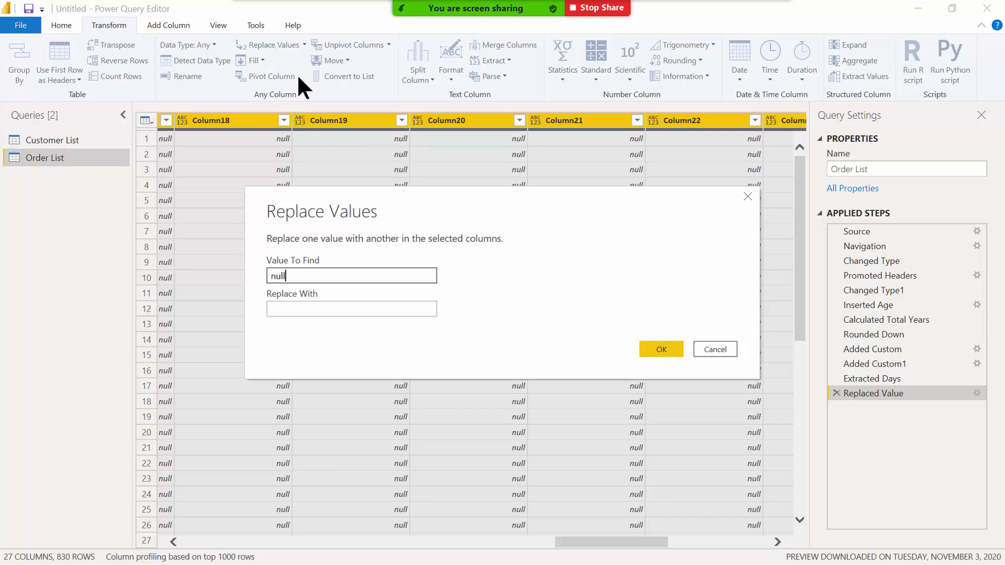
pyautogui.press('Tab')
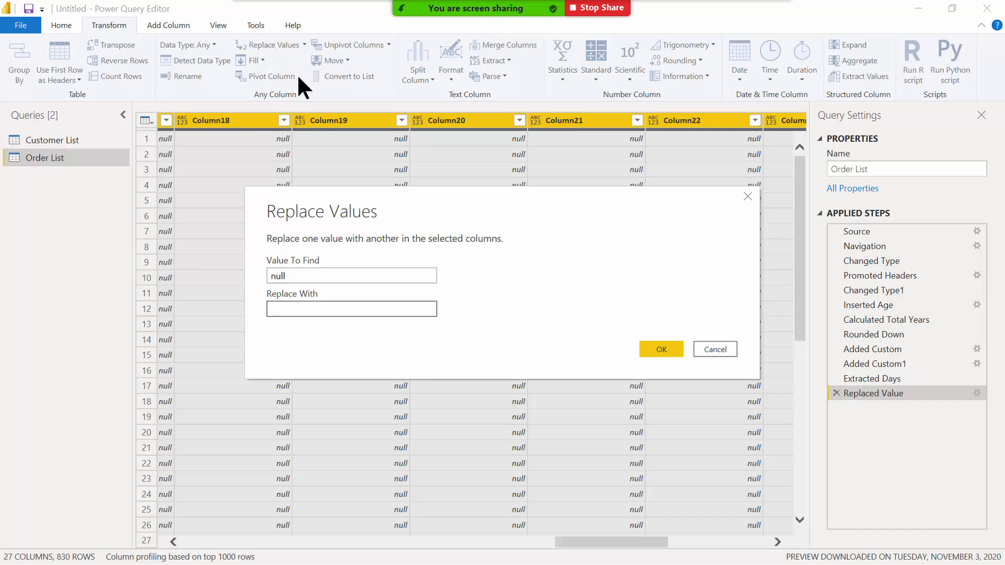
pyautogui.write('N')
pyautogui.write('/A')
pyautogui.press('BackSpace')
pyautogui.press('BackSpace')
pyautogui.write('/A')
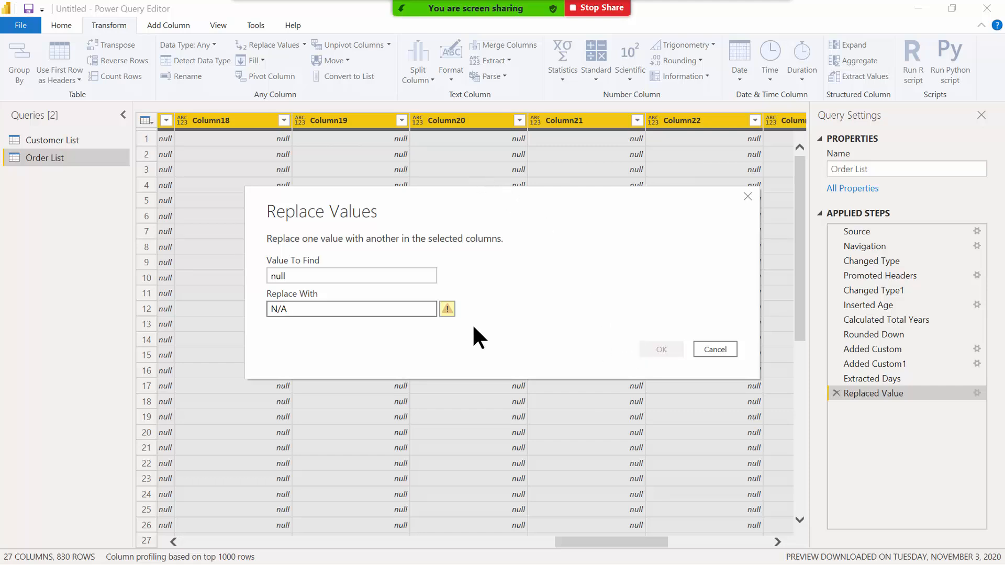
pyautogui.click(655, 353)
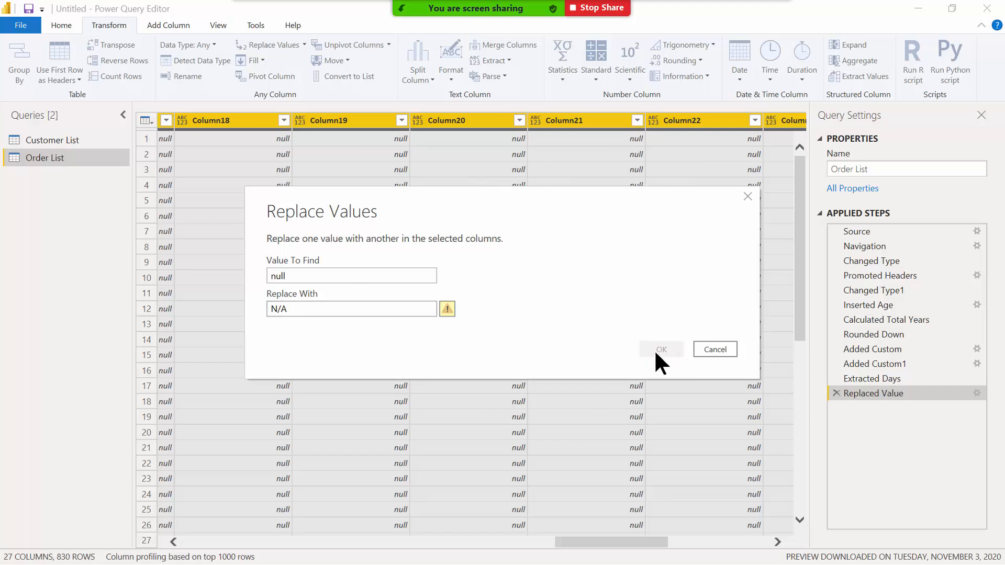
pyautogui.click(327, 308)
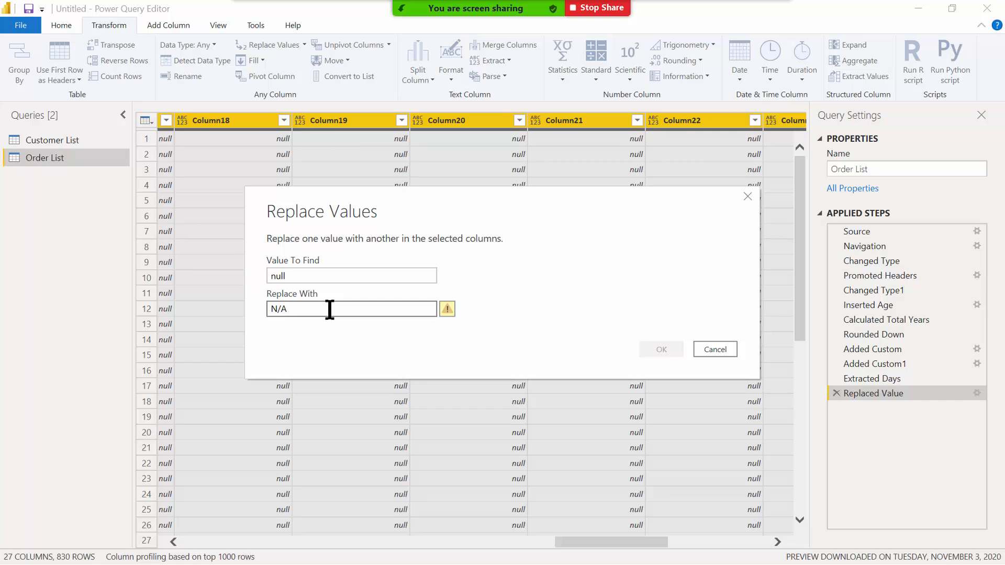
pyautogui.press('BackSpace')
pyautogui.press('BackSpace')
pyautogui.write('A')
pyautogui.moveTo(448, 312)
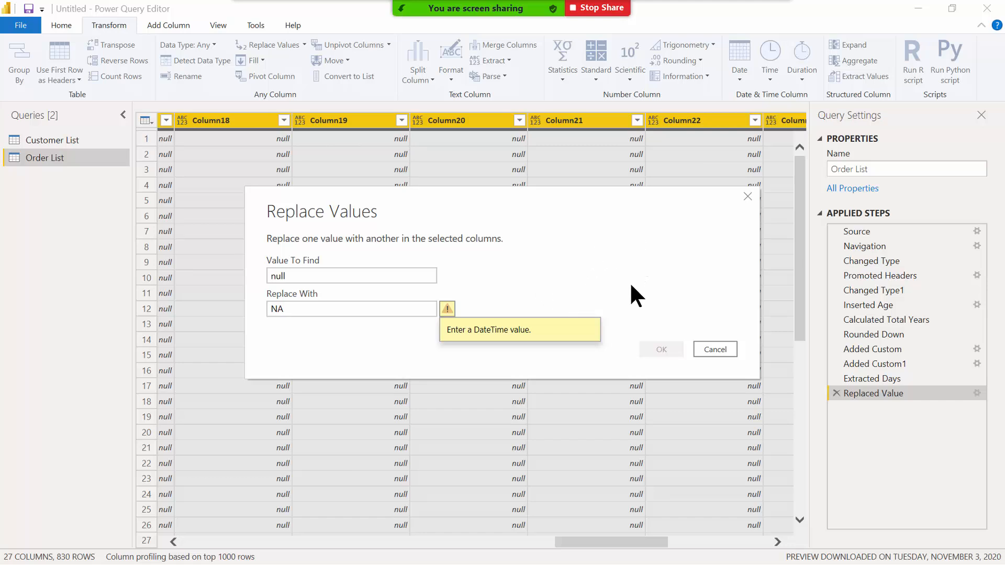
pyautogui.click(724, 350)
pyautogui.moveTo(592, 542); pyautogui.dragTo(642, 547)
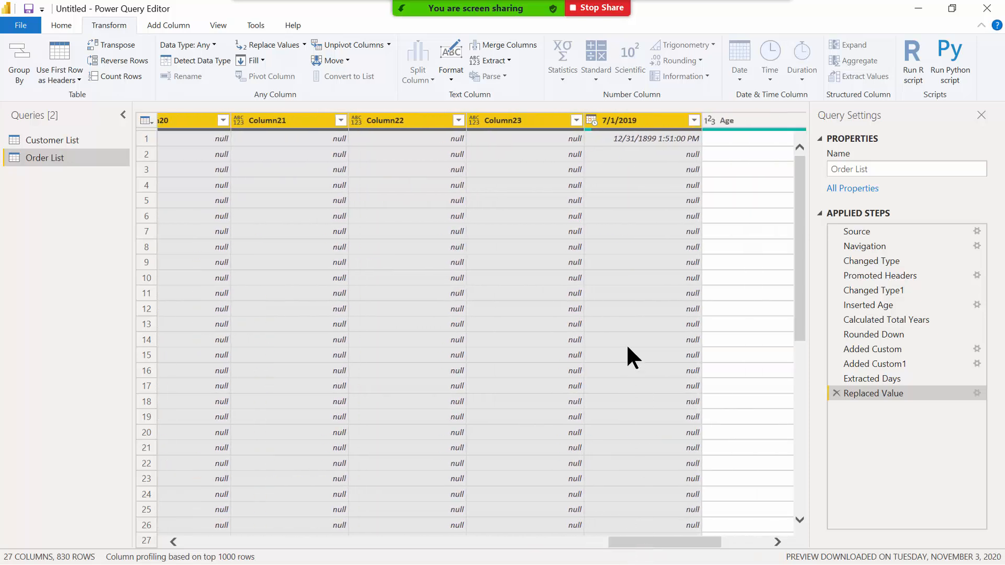
pyautogui.keyDown('ctrl'); pyautogui.click(628, 120); pyautogui.keyUp('ctrl')
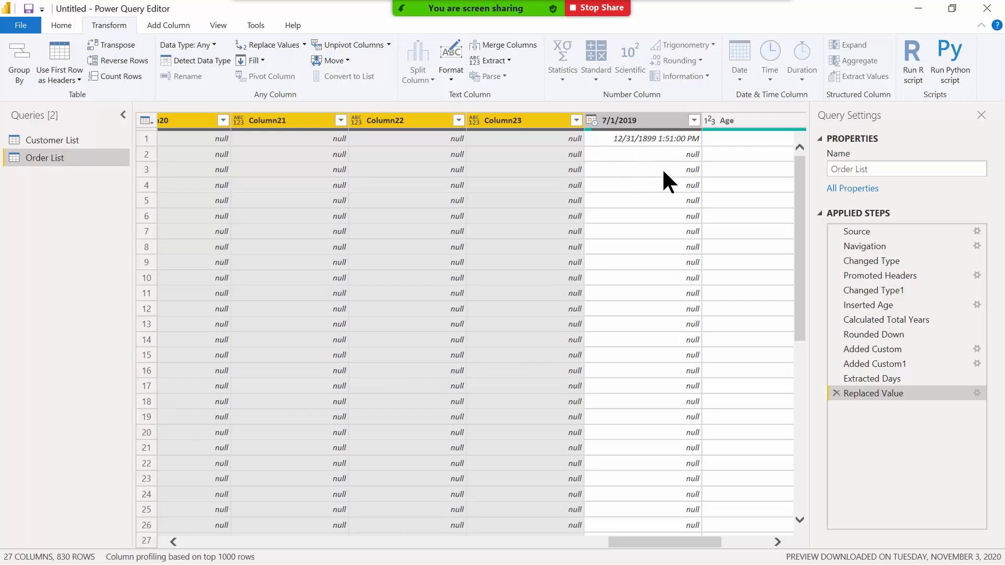
# Replace 'Null' with 'N/A' in the selected blank columns, creating step Replaced Value1.
pyautogui.rightClick(497, 118)
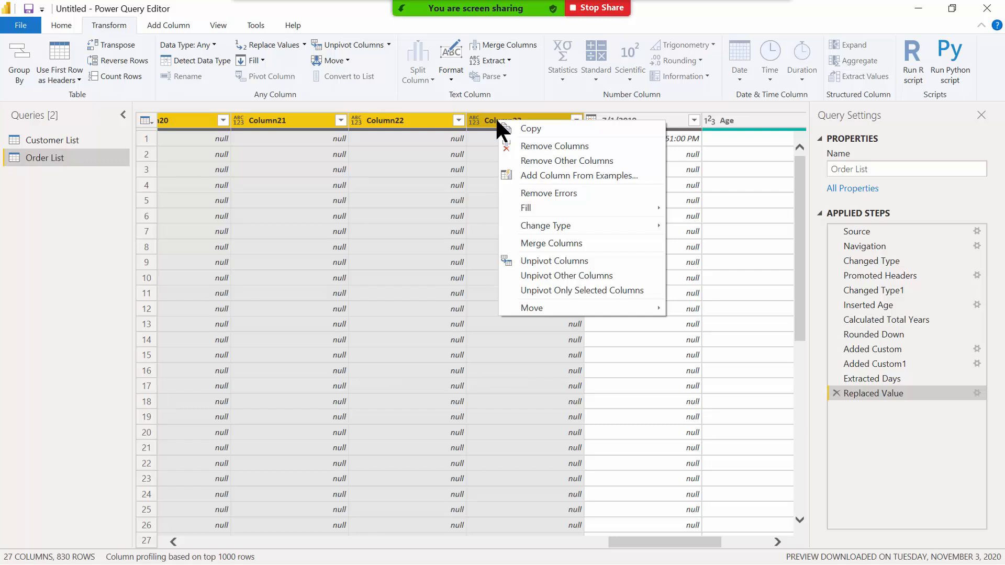
pyautogui.click(281, 44)
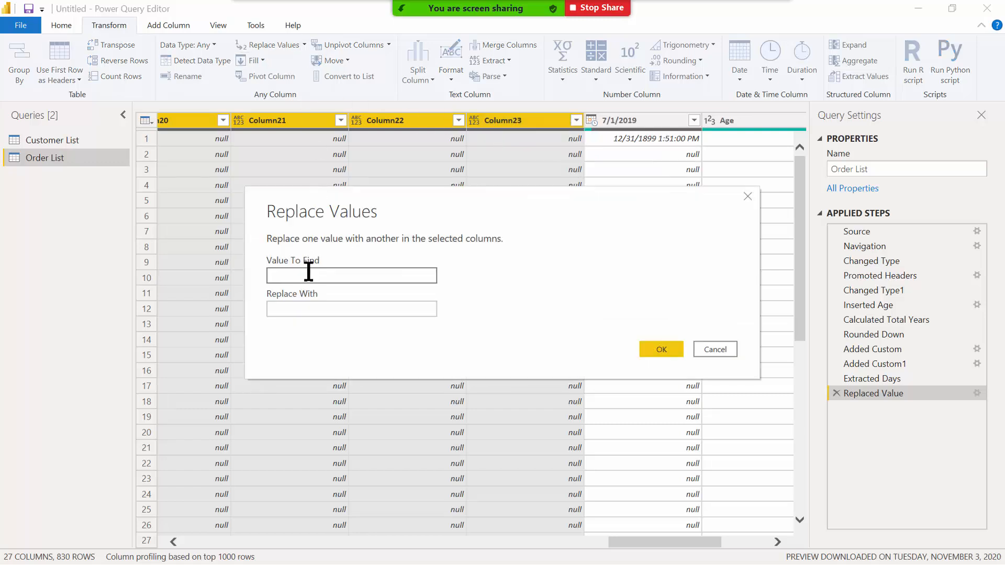
pyautogui.write('Null')
pyautogui.press('BackSpace')
pyautogui.press('BackSpace')
pyautogui.write('lk')
pyautogui.press('BackSpace')
pyautogui.write('l')
pyautogui.press('Tab')
pyautogui.write('N')
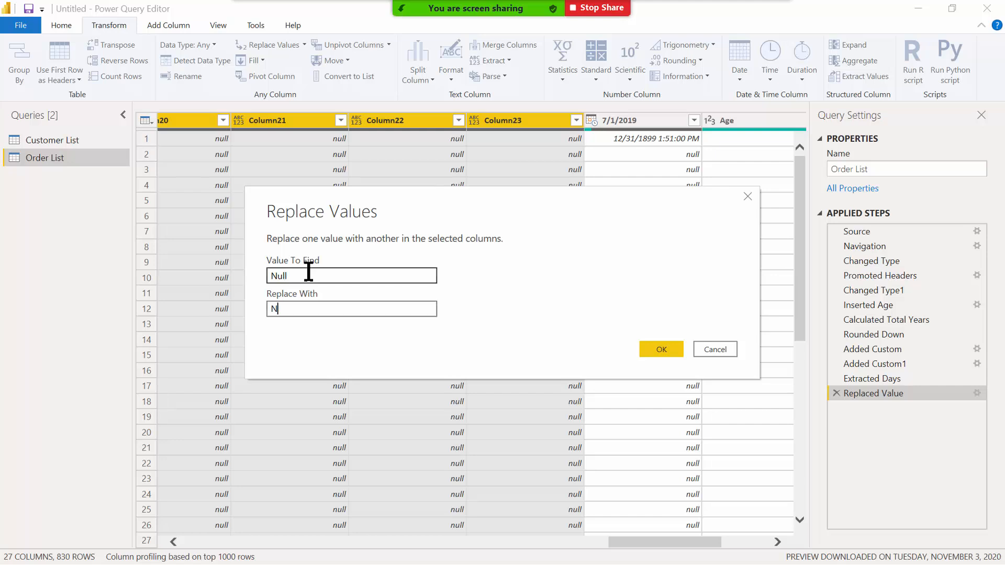
pyautogui.write('A')
pyautogui.press('BackSpace')
pyautogui.write('?A')
pyautogui.press('BackSpace')
pyautogui.press('BackSpace')
pyautogui.write('/A')
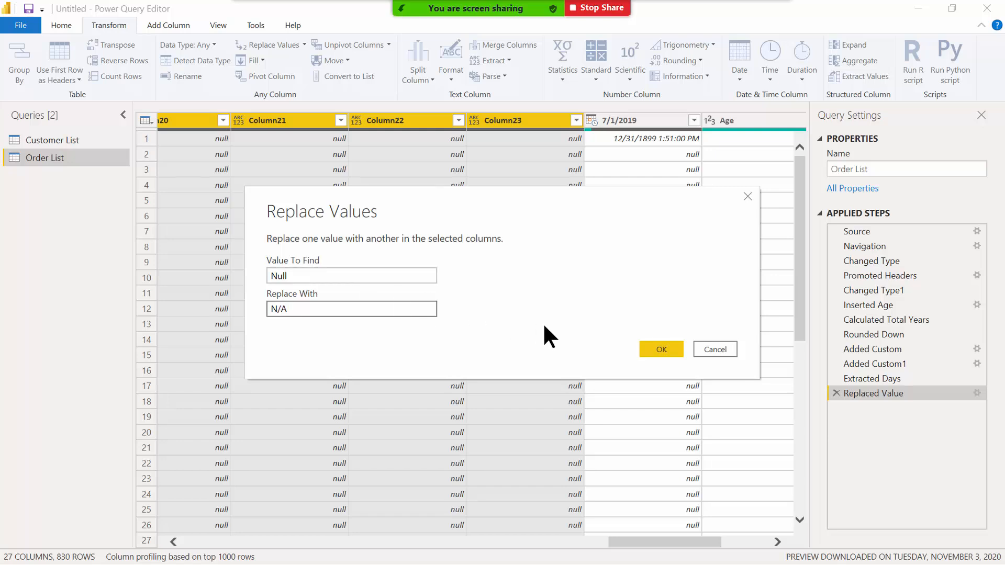
pyautogui.click(652, 355)
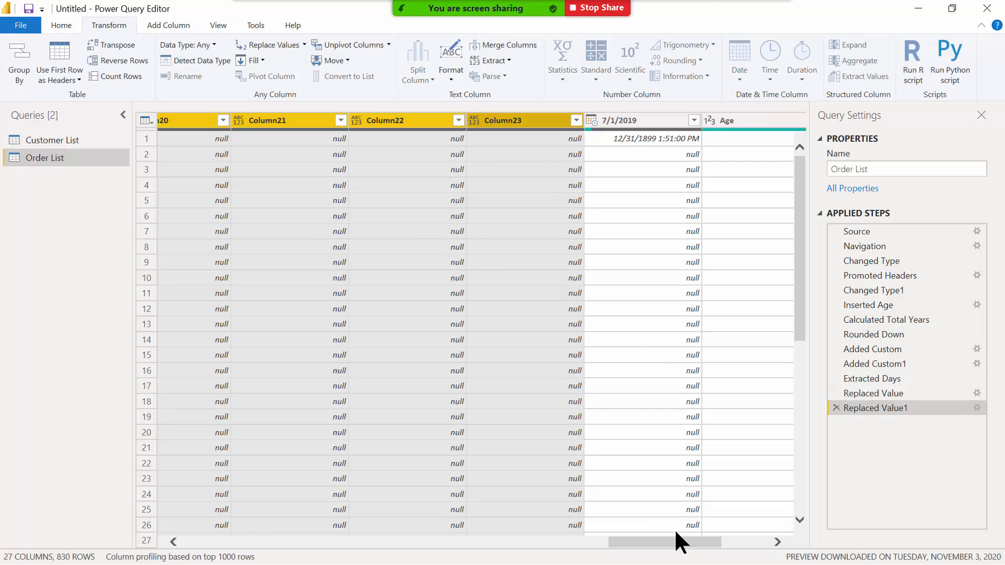
# Replace lowercase 'null' with 'N/A' across the selected Column17–Column23.
pyautogui.moveTo(635, 544); pyautogui.dragTo(533, 560)
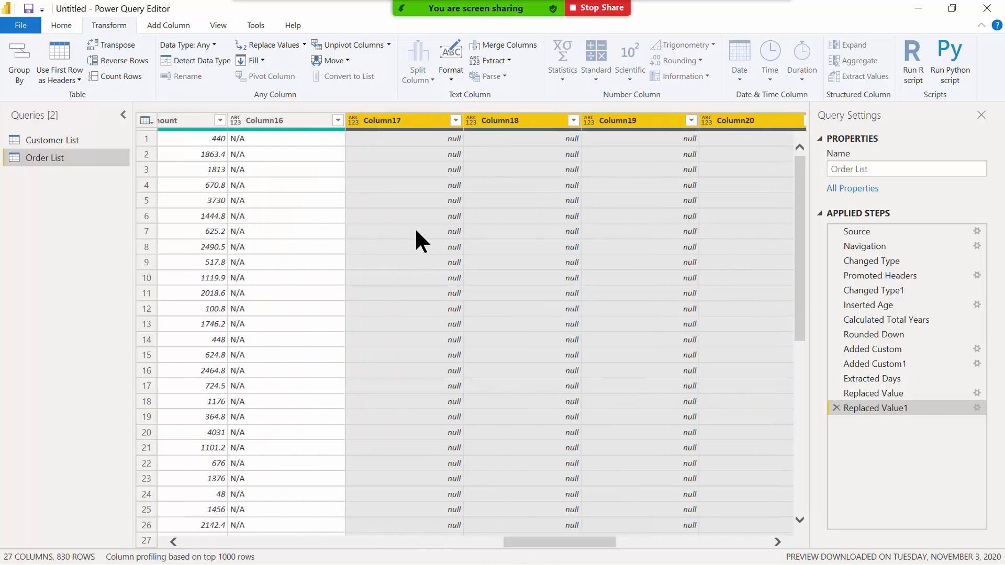
pyautogui.click(265, 43)
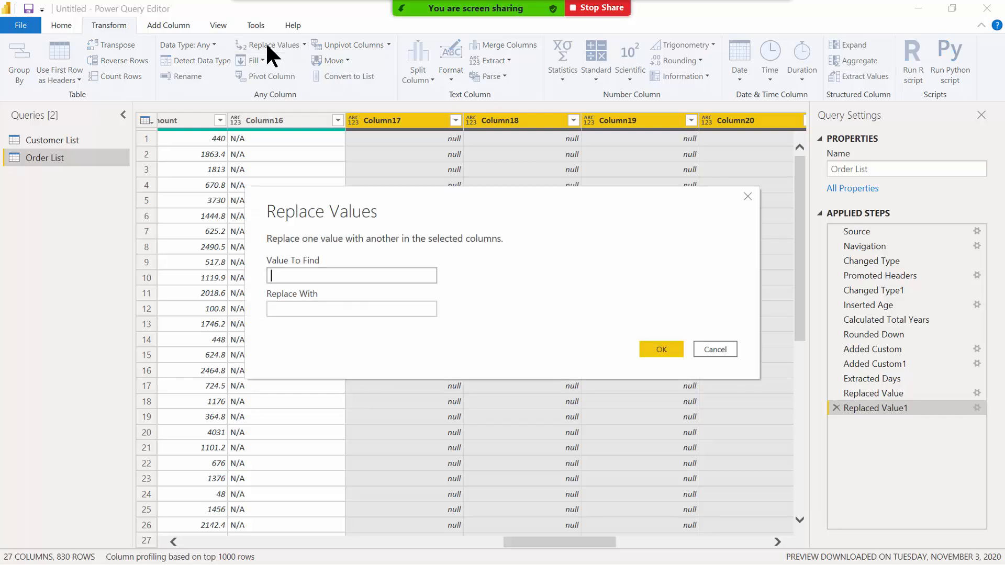
pyautogui.write('null')
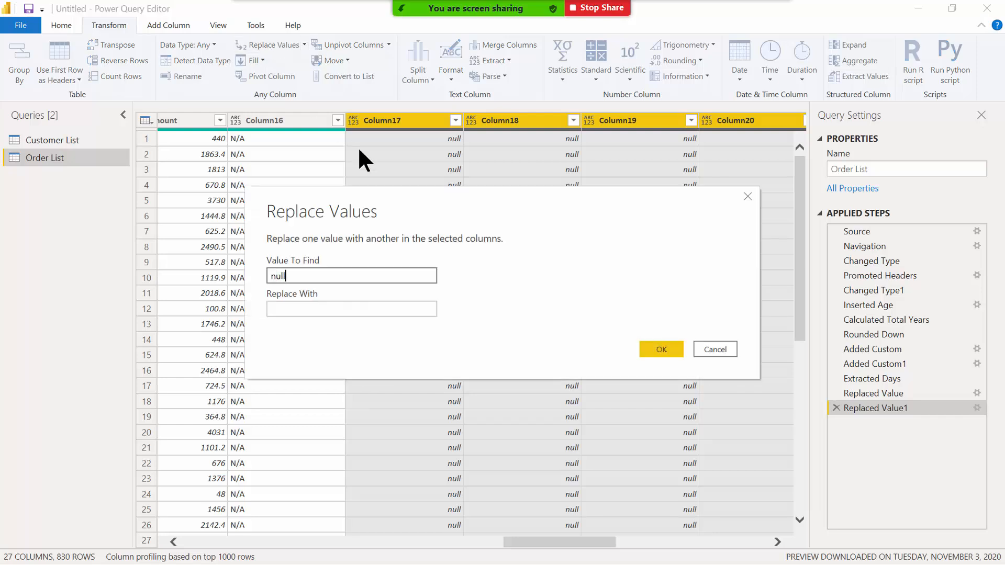
pyautogui.press('Tab')
pyautogui.write('N/A')
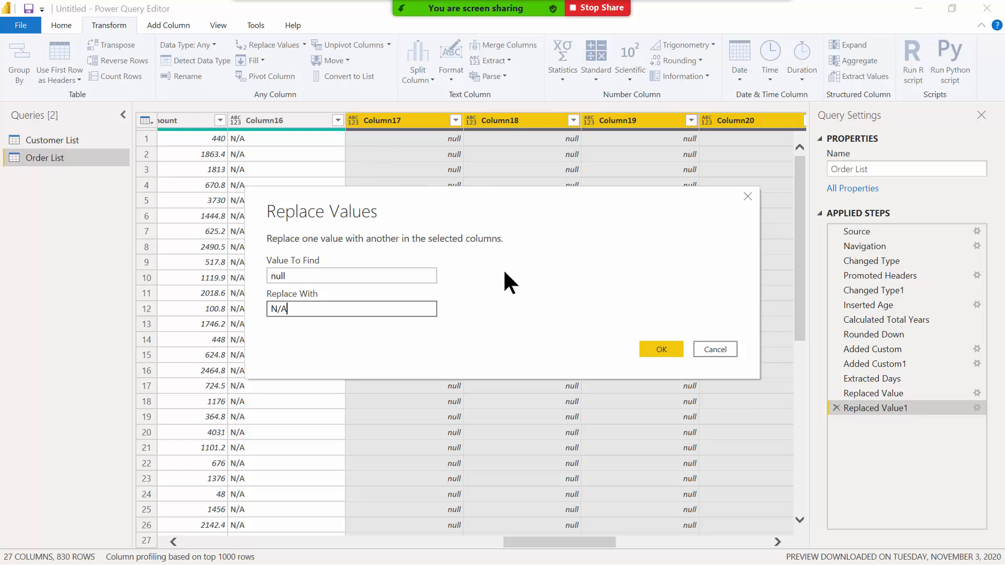
pyautogui.click(643, 350)
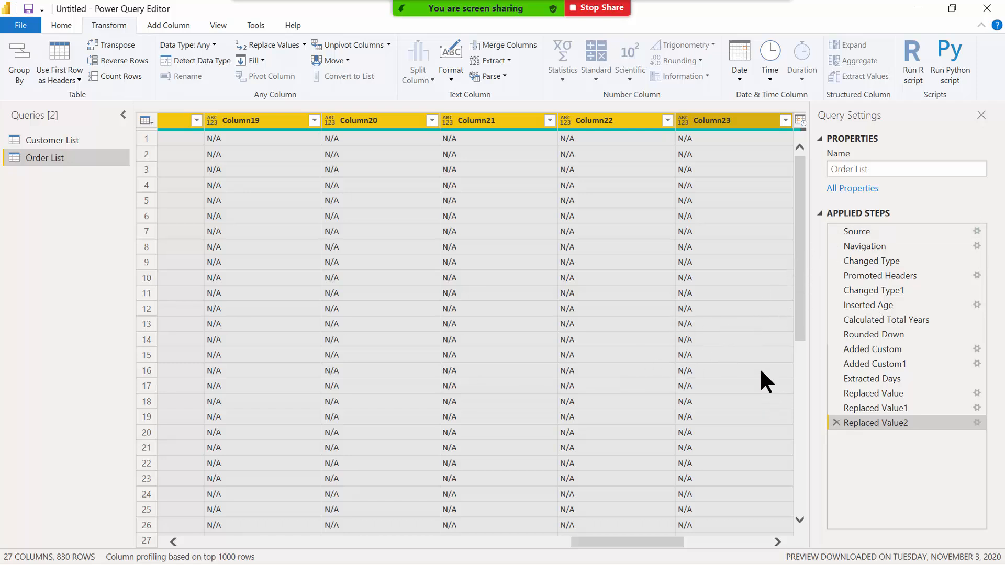
pyautogui.moveTo(673, 543); pyautogui.dragTo(743, 542)
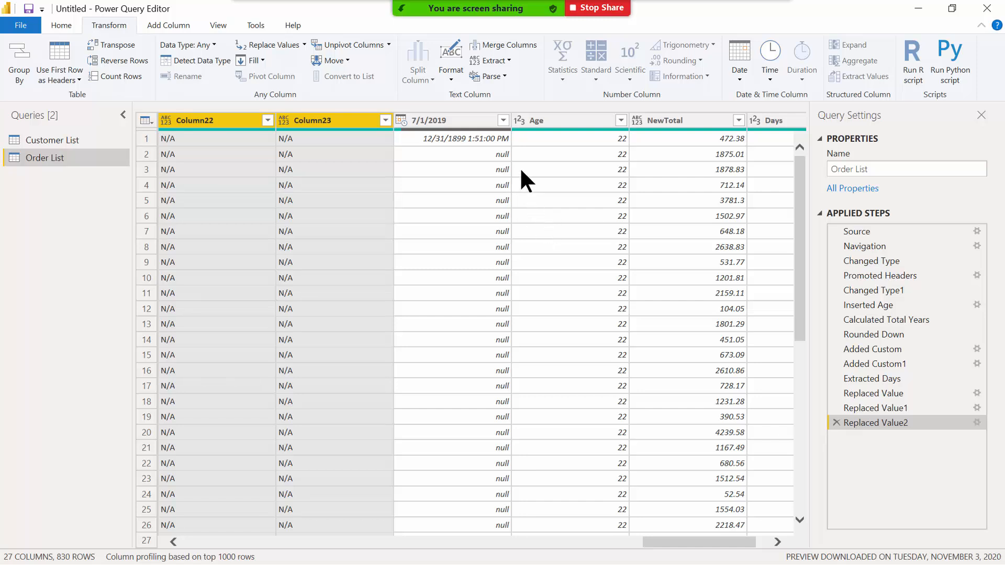
# Remove the 7/1/2019 column from Order List, then Close & Apply the query.
pyautogui.rightClick(421, 119)
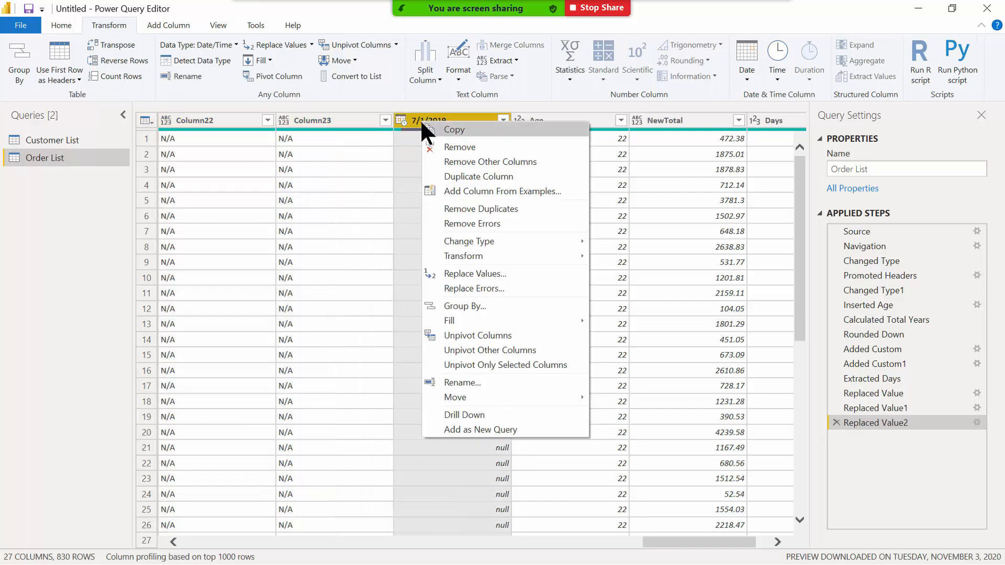
pyautogui.click(458, 149)
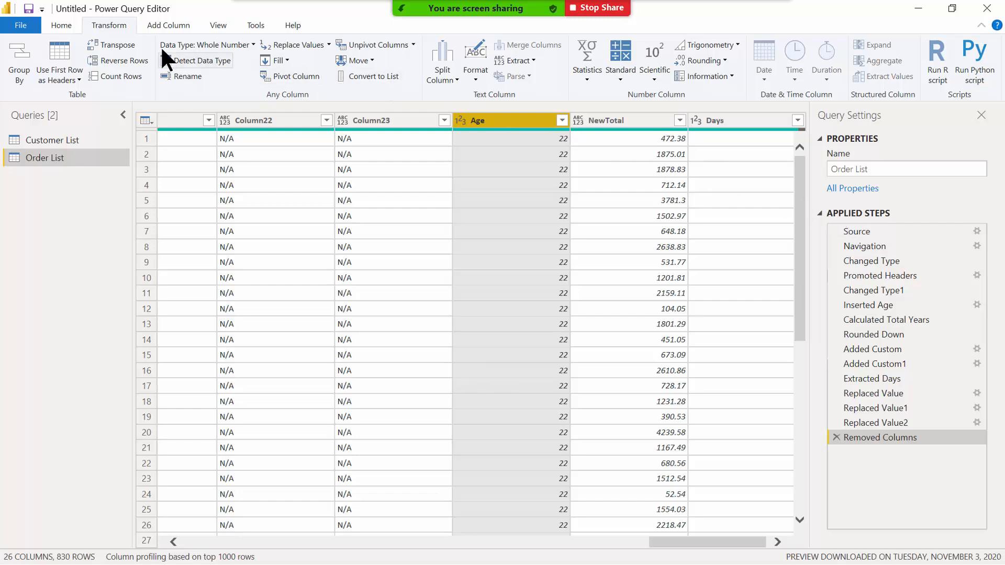
pyautogui.click(68, 21)
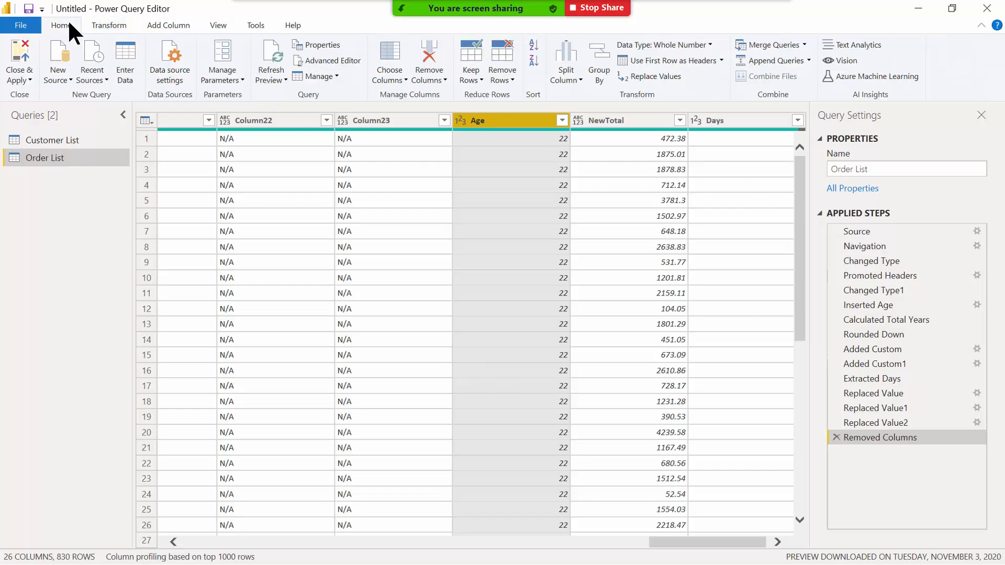
pyautogui.click(18, 48)
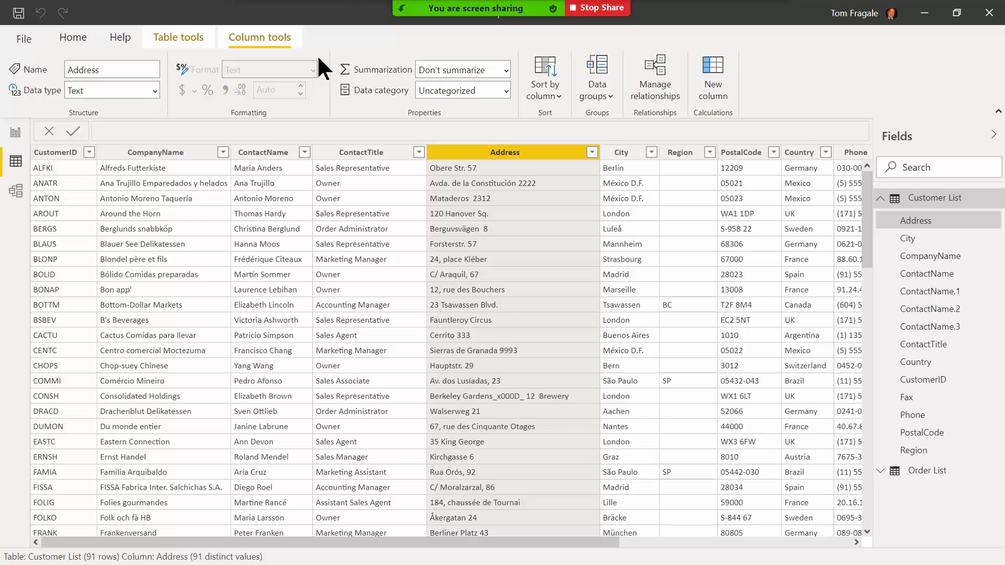
# Save the report as class1.pbix, overwriting the existing file.
pyautogui.click(18, 13)
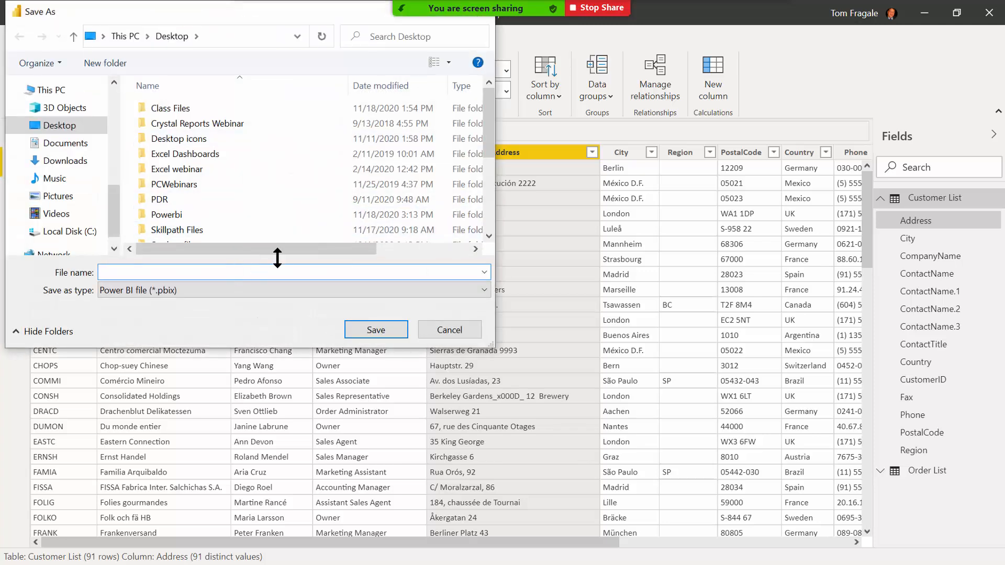
pyautogui.write('class')
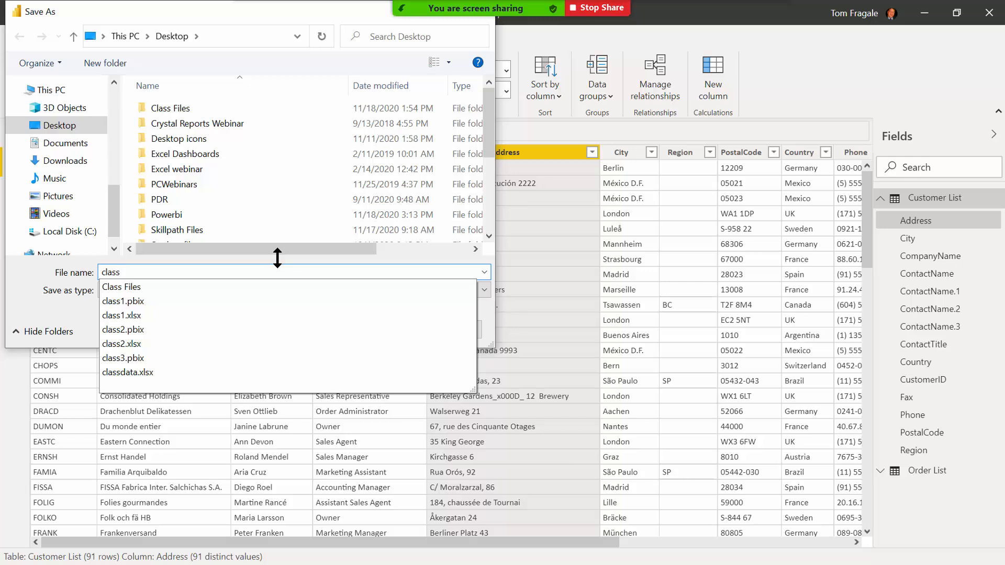
pyautogui.write('1')
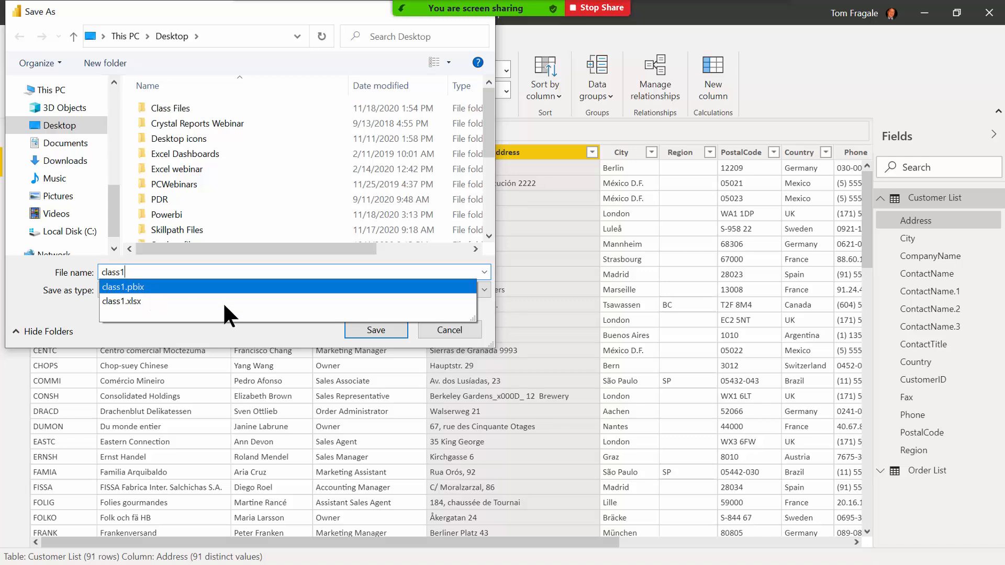
pyautogui.click(373, 333)
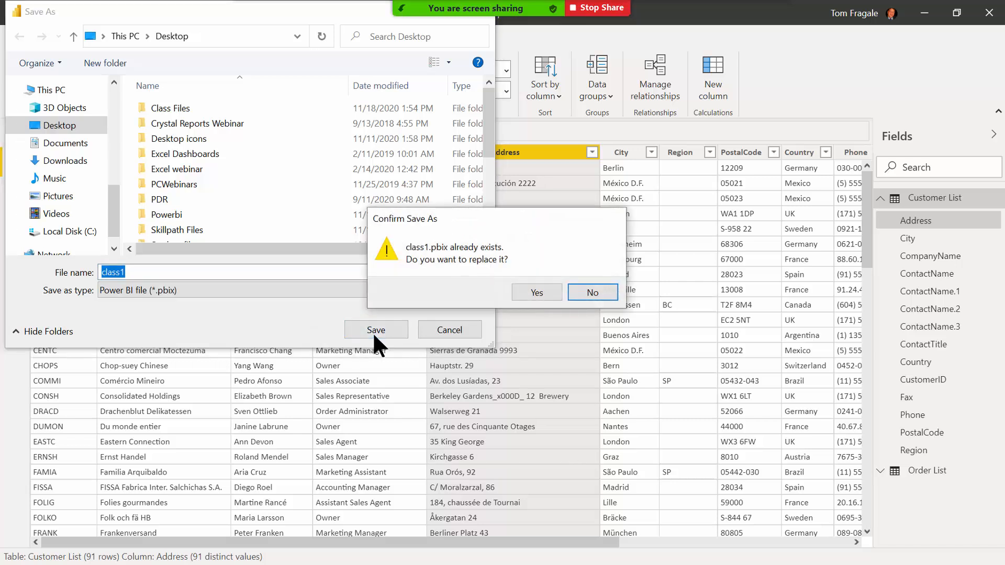
pyautogui.click(534, 293)
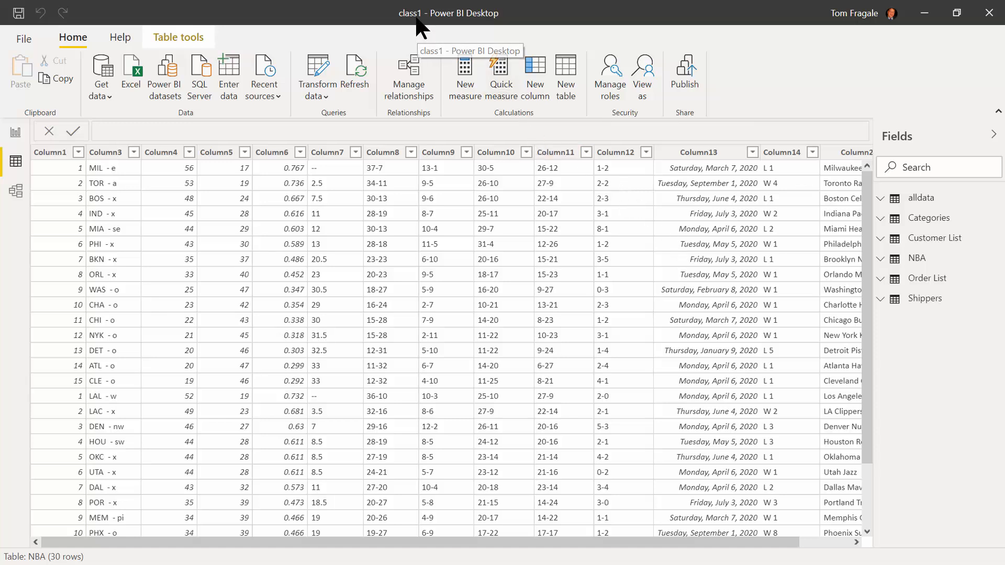
# Save class1 again, create a new blank report, and dismiss the welcome screen.
pyautogui.click(19, 13)
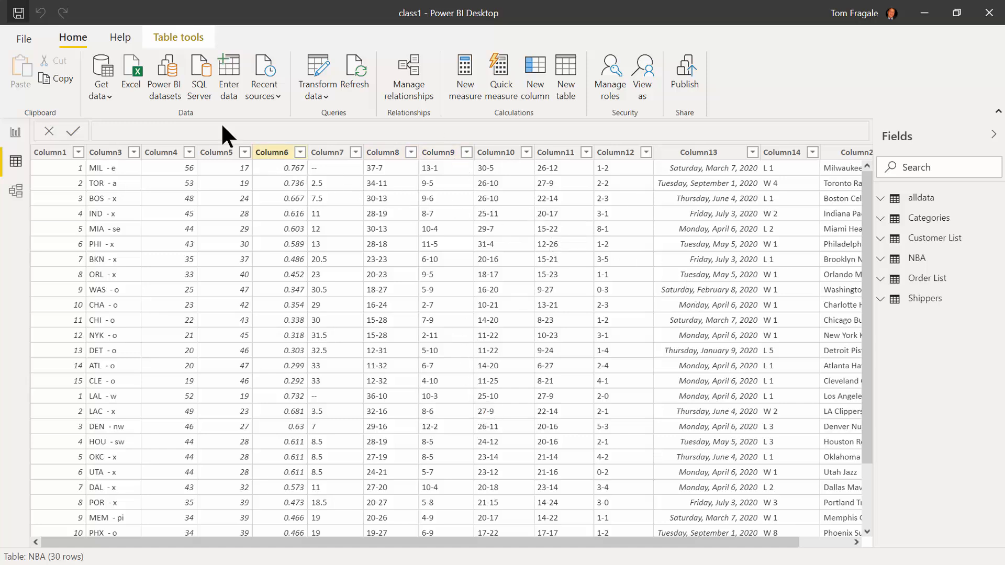
pyautogui.click(28, 41)
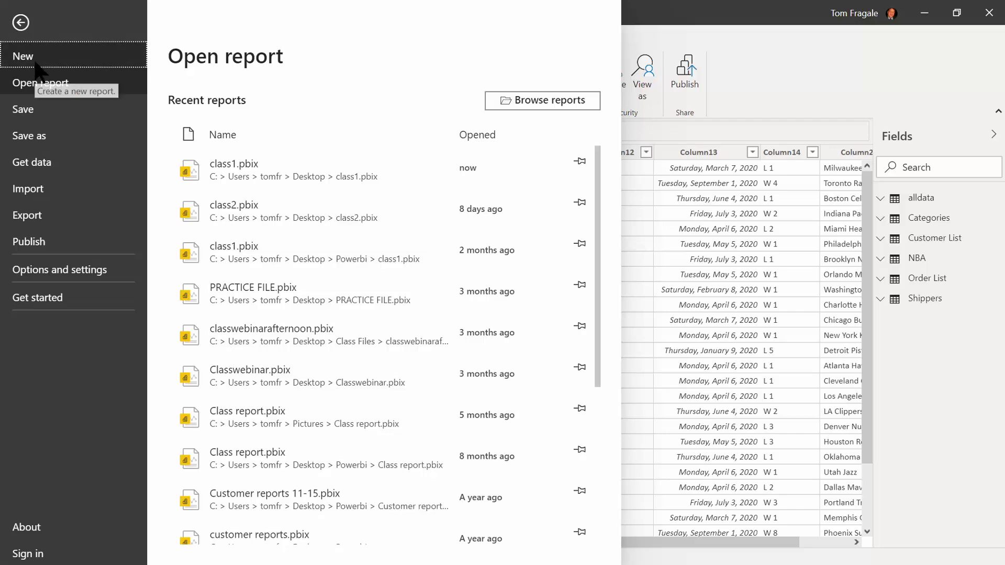
pyautogui.click(34, 62)
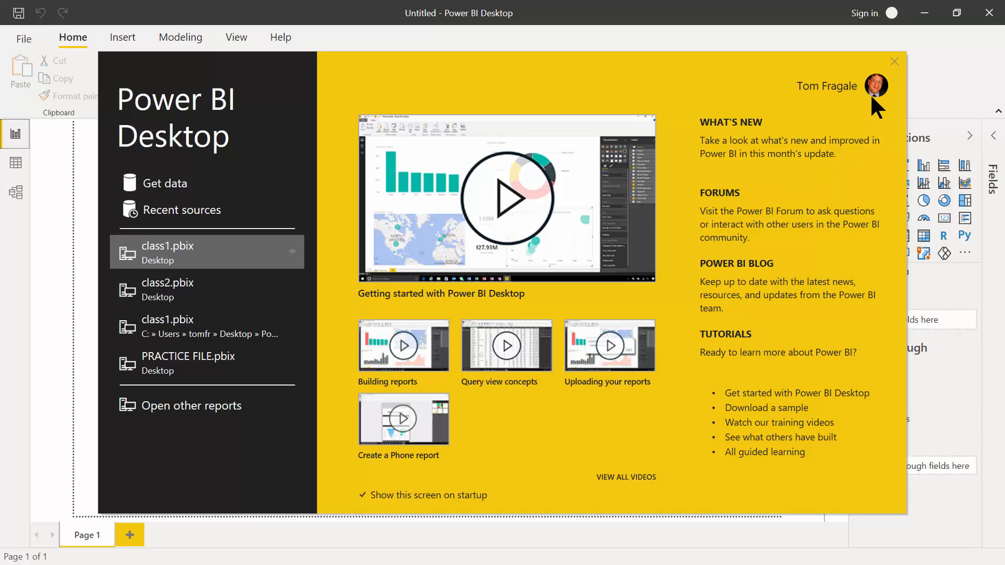
pyautogui.click(894, 61)
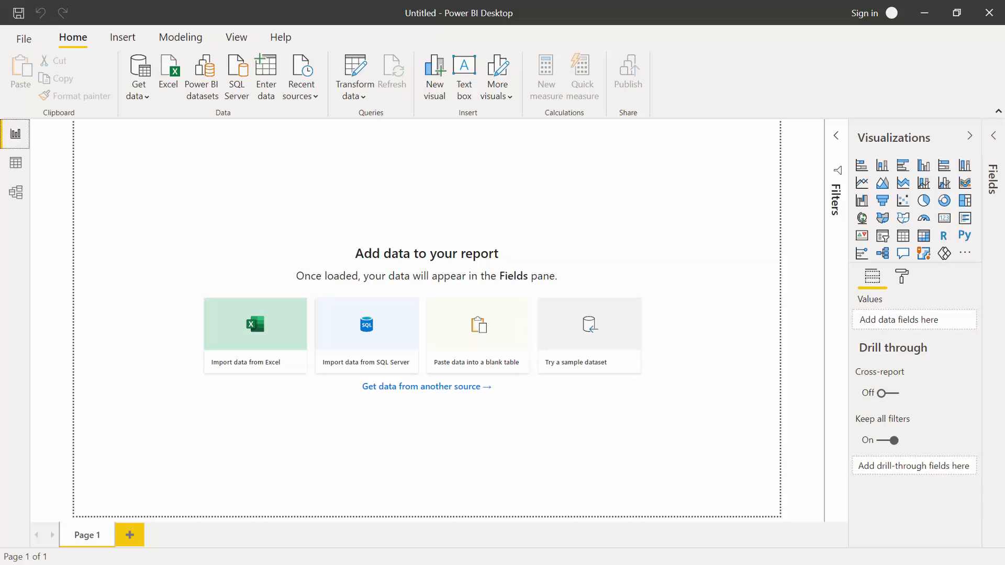
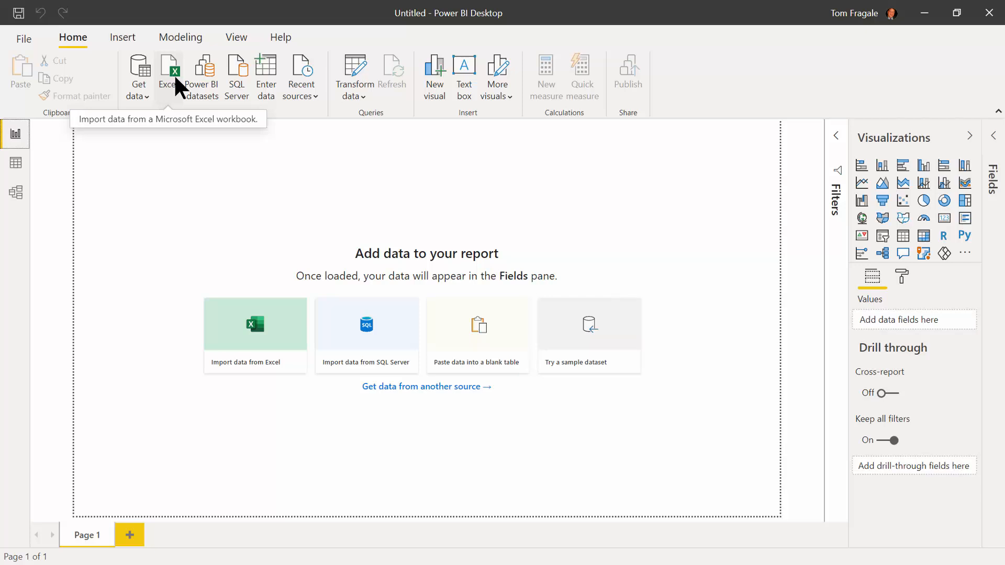
# Connect to the Excel workbook StudentFile.xlsx located in the Desktop folder.
pyautogui.click(169, 71)
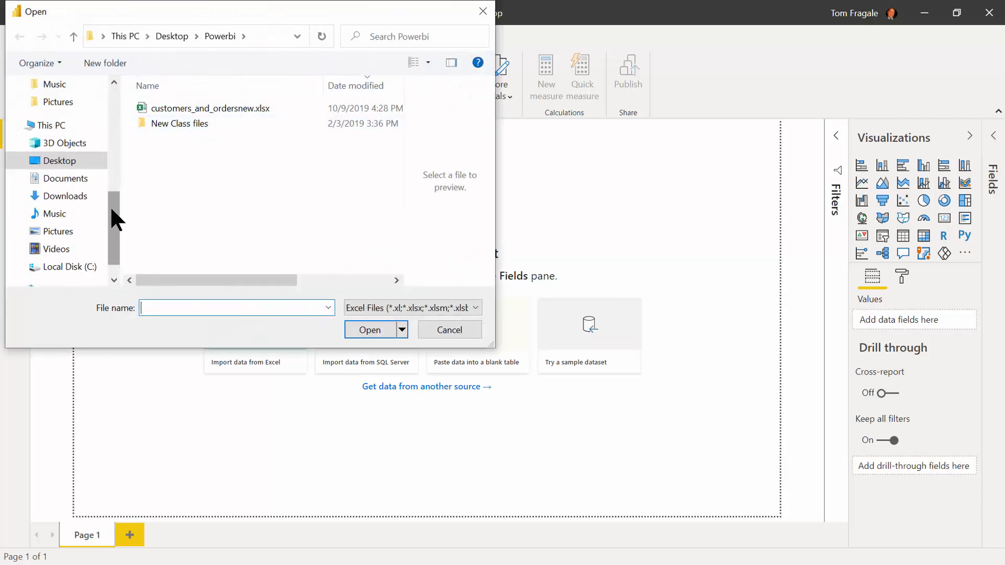
pyautogui.click(71, 163)
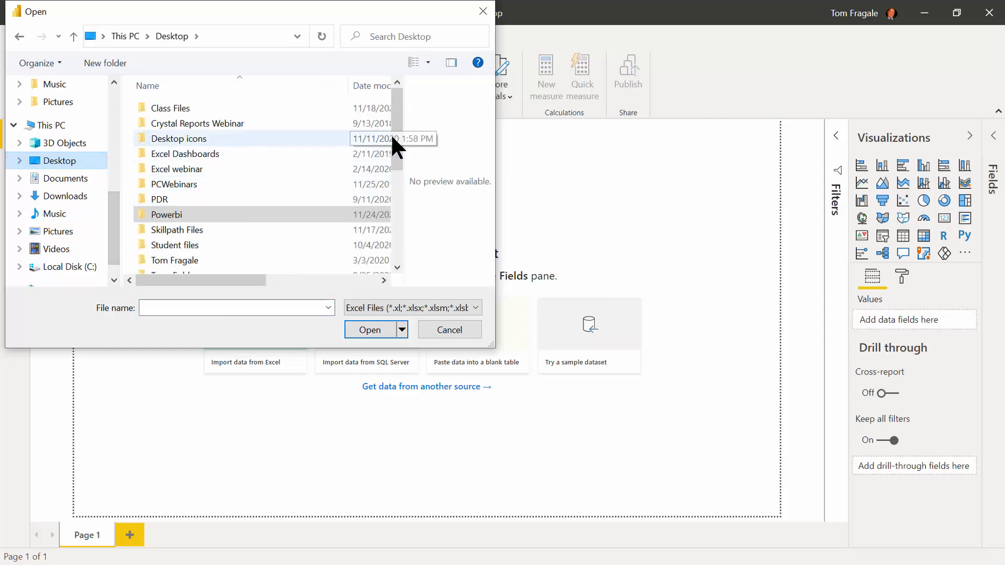
pyautogui.moveTo(394, 141); pyautogui.dragTo(403, 238)
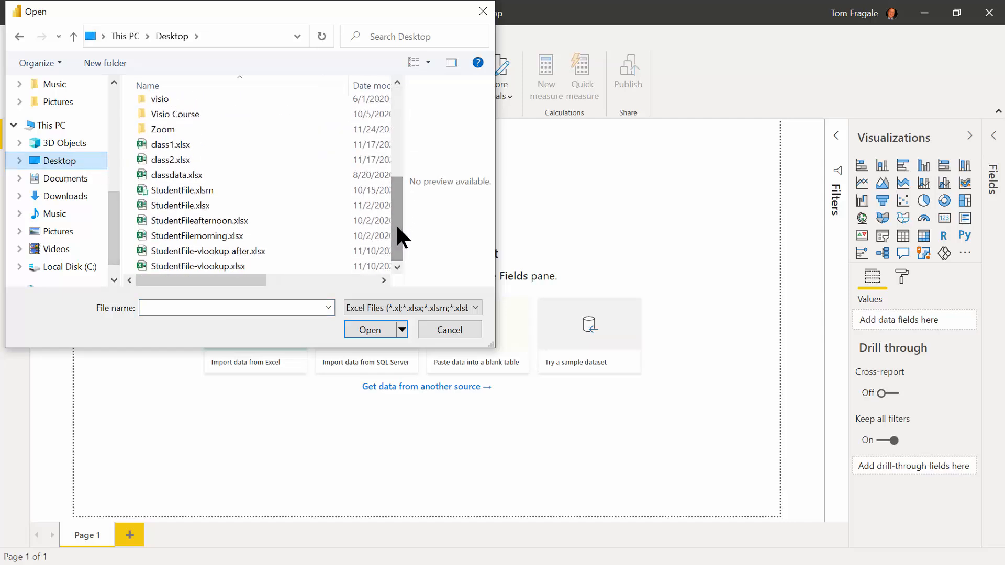
pyautogui.click(144, 205)
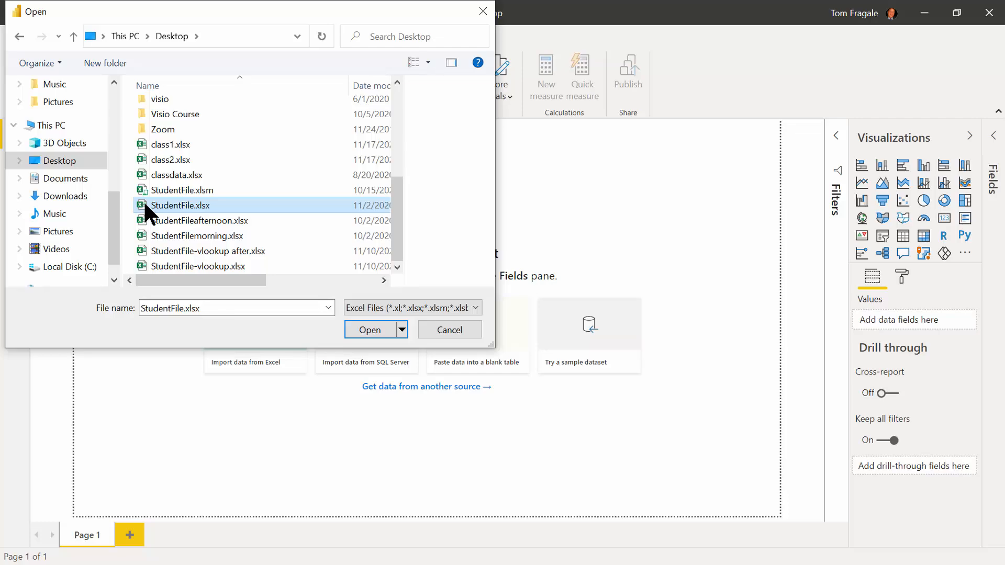
pyautogui.click(362, 334)
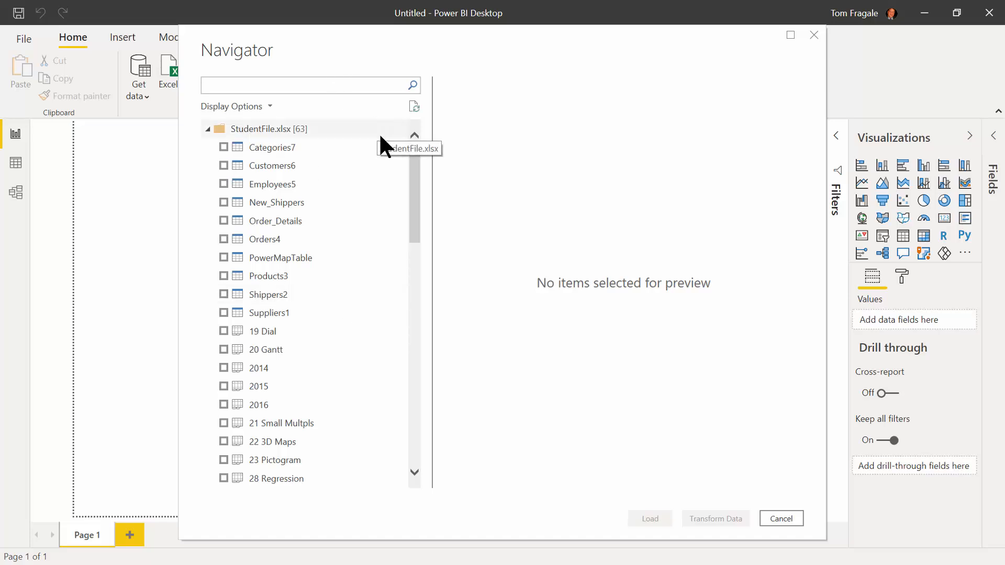
# Load Categories7, Customers6, Employees5, New_Shippers, Order_Details, Orders4, Products3, Shippers2 and Suppliers1 into the model.
pyautogui.click(223, 147)
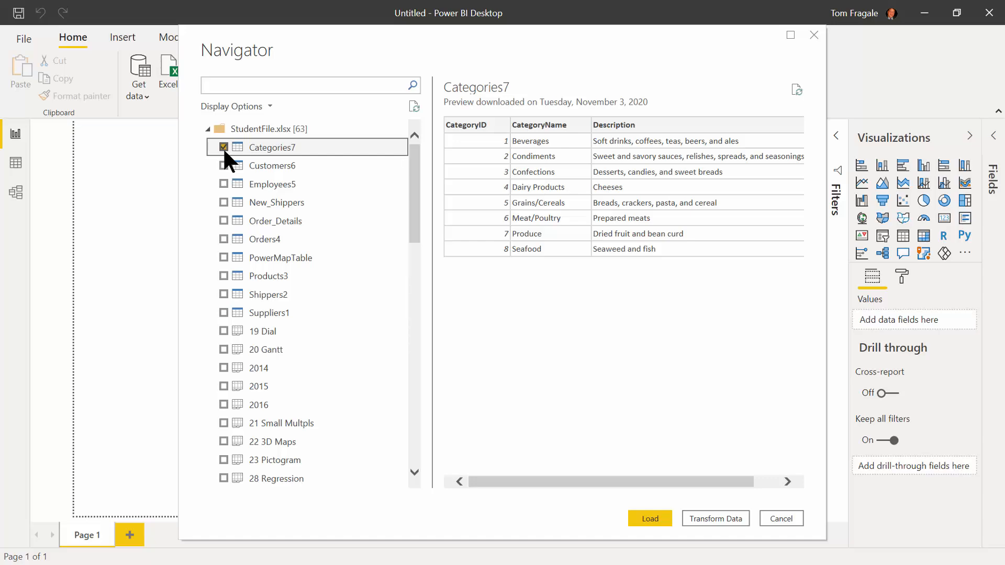
pyautogui.click(223, 165)
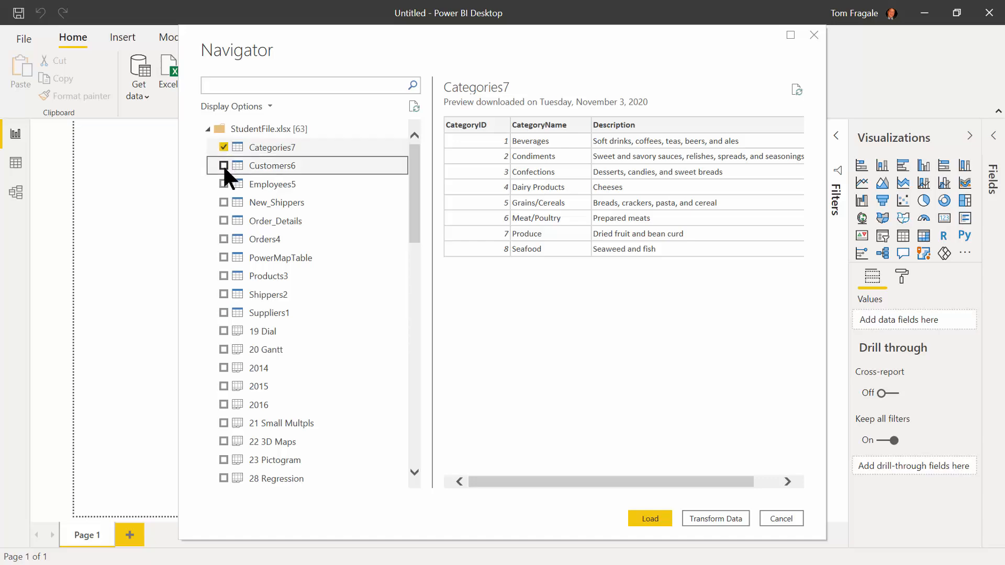
pyautogui.click(223, 183)
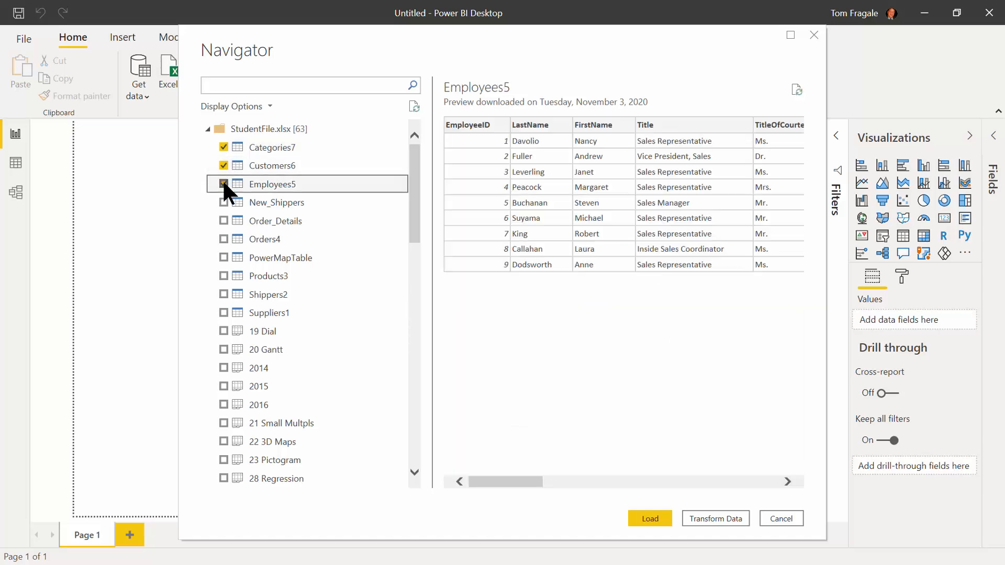
pyautogui.click(223, 202)
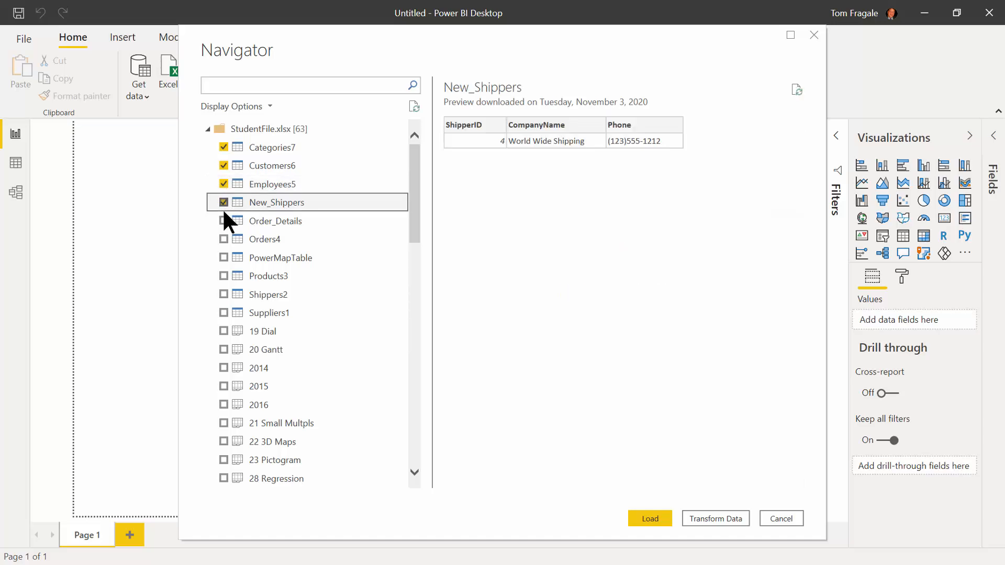
pyautogui.click(223, 220)
pyautogui.click(223, 238)
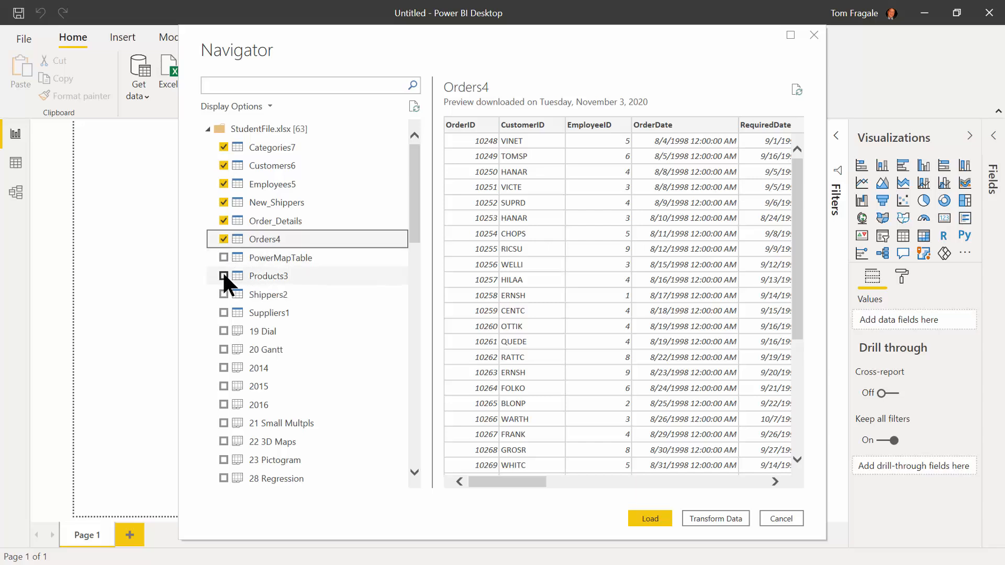
pyautogui.click(223, 276)
pyautogui.click(223, 293)
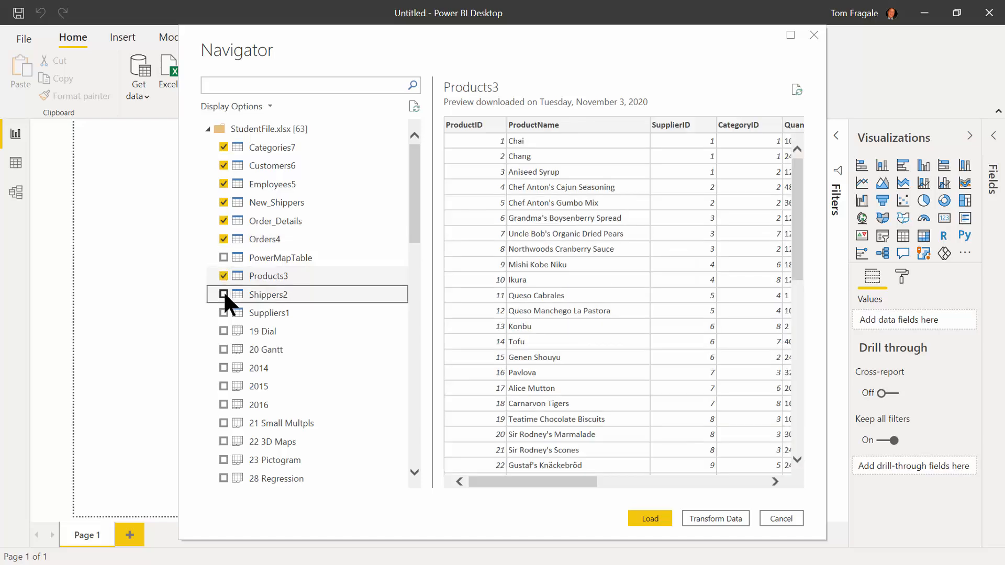
pyautogui.click(223, 312)
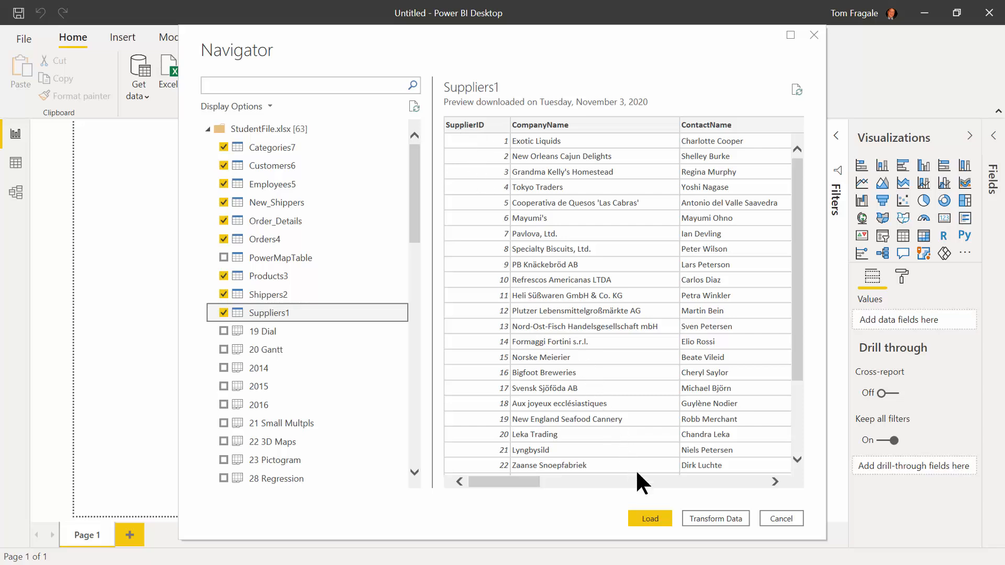
pyautogui.click(649, 515)
pyautogui.click(647, 517)
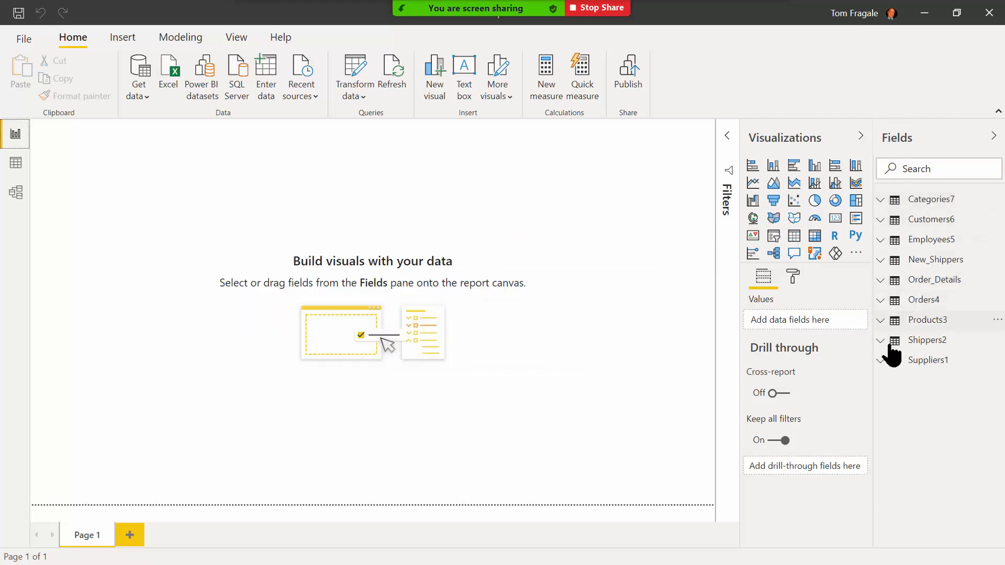
# Switch to Data view and browse the Categories7, Customers6 and Employees5 tables.
pyautogui.click(929, 205)
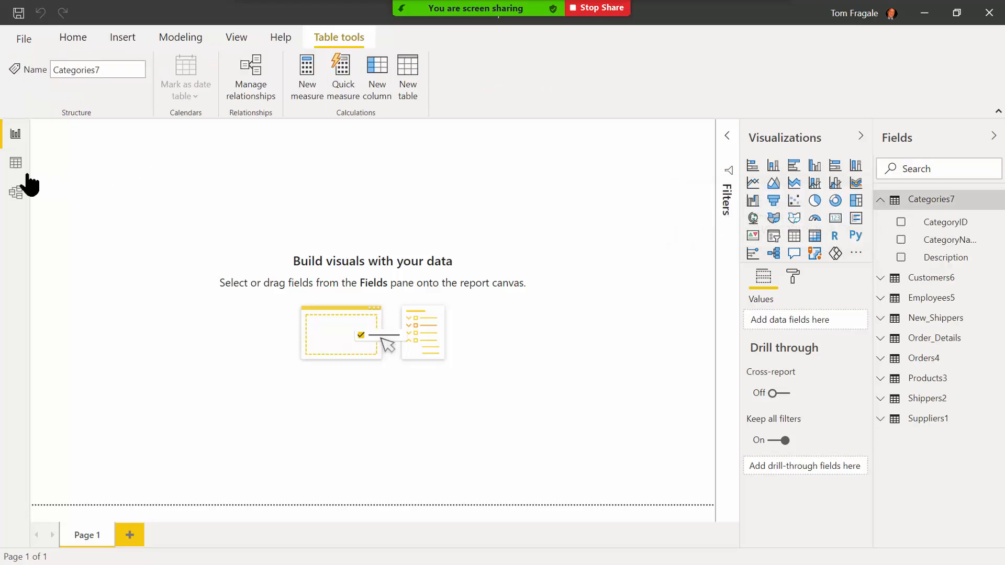
pyautogui.click(16, 163)
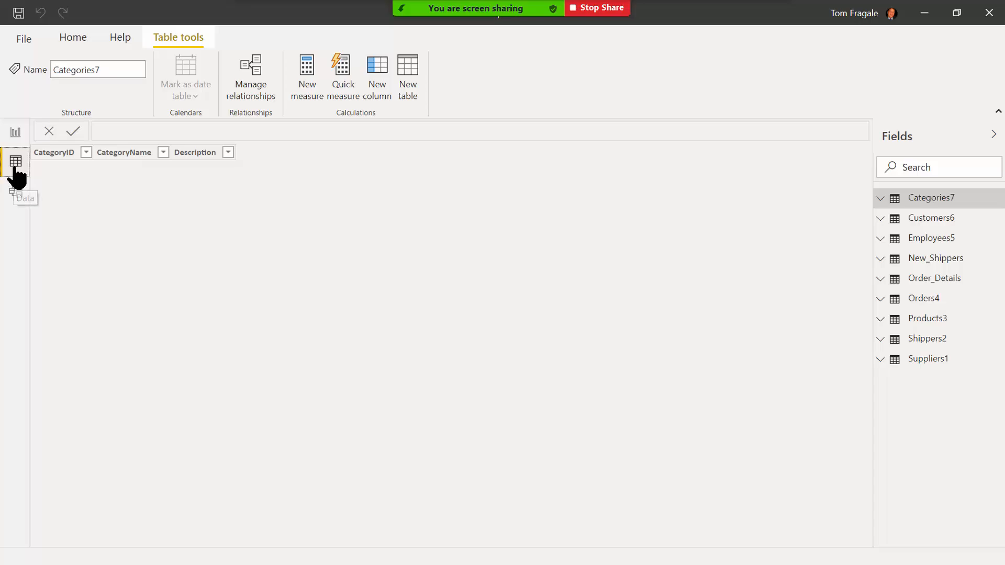
pyautogui.click(934, 219)
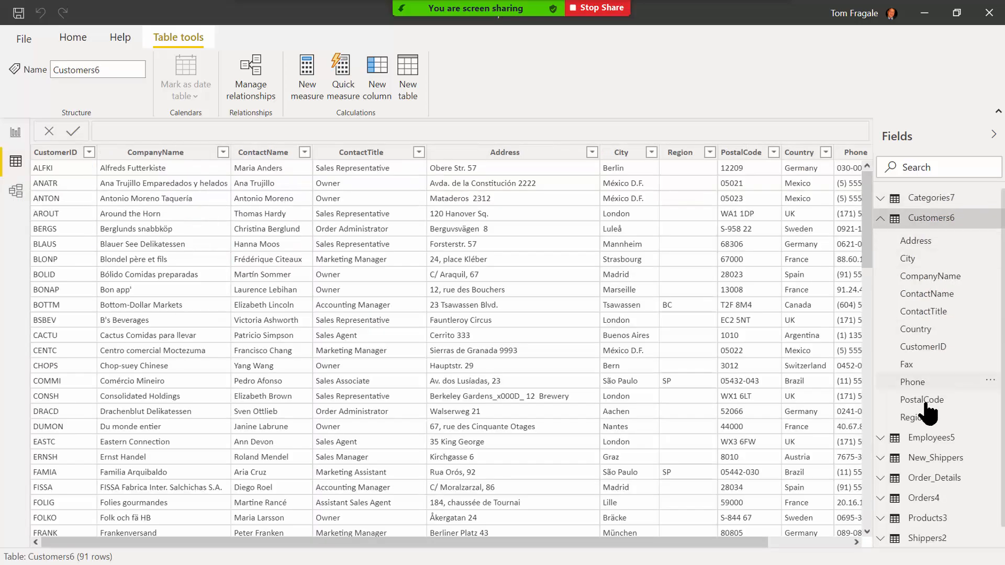
pyautogui.click(930, 437)
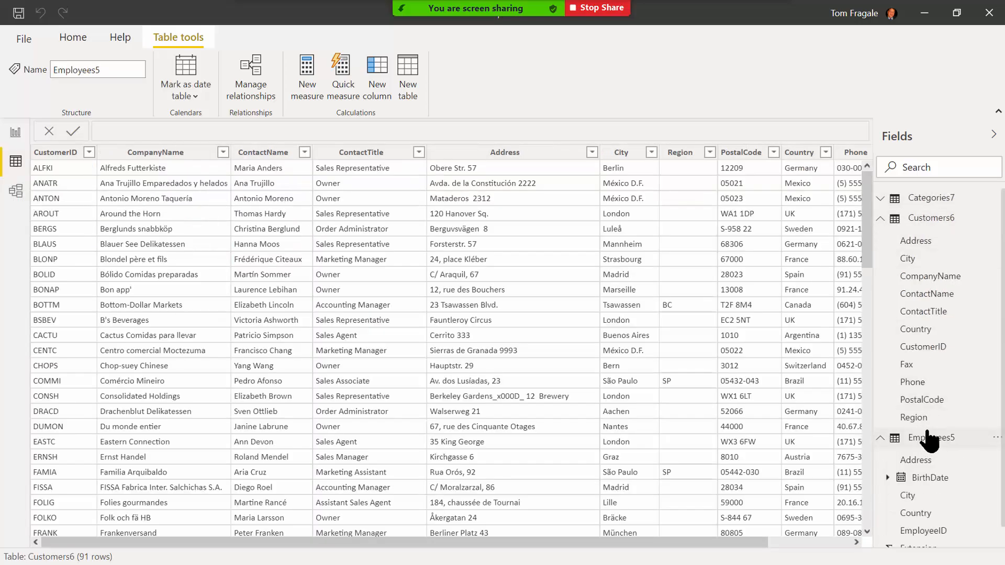
pyautogui.moveTo(1003, 223)
pyautogui.mouseDown()
pyautogui.moveTo(1003, 364)
pyautogui.moveTo(1003, 205)
pyautogui.mouseUp()
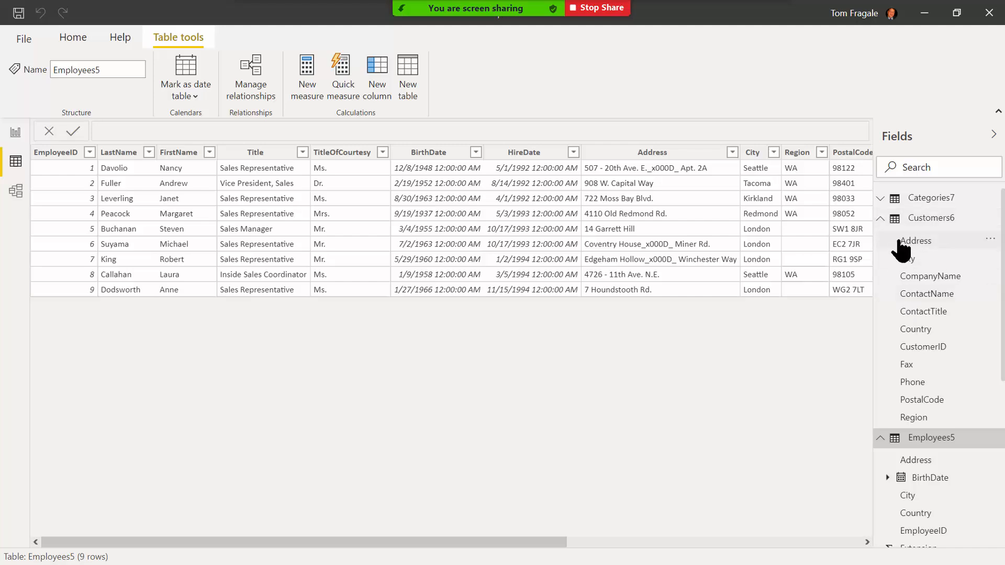
pyautogui.click(893, 220)
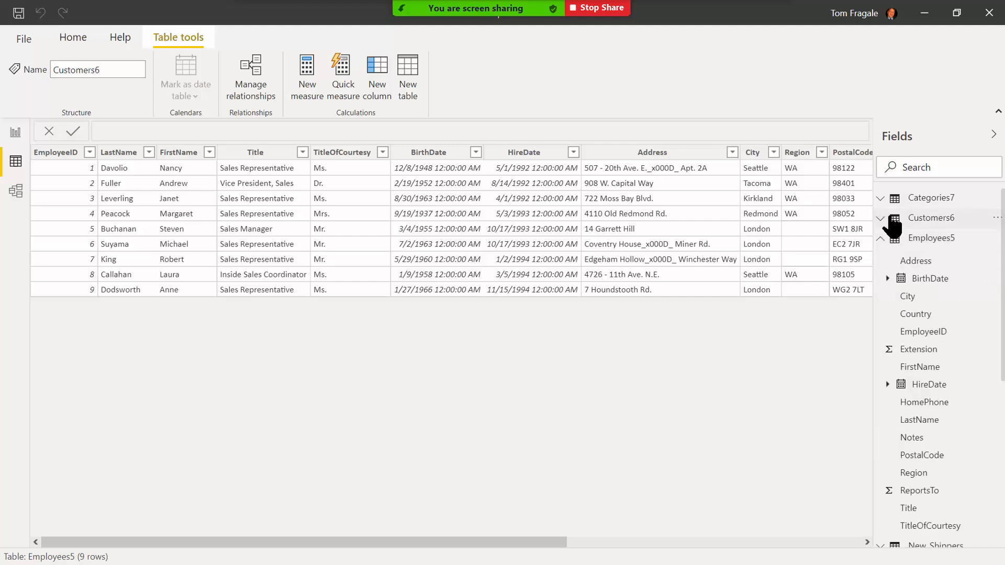
pyautogui.click(912, 240)
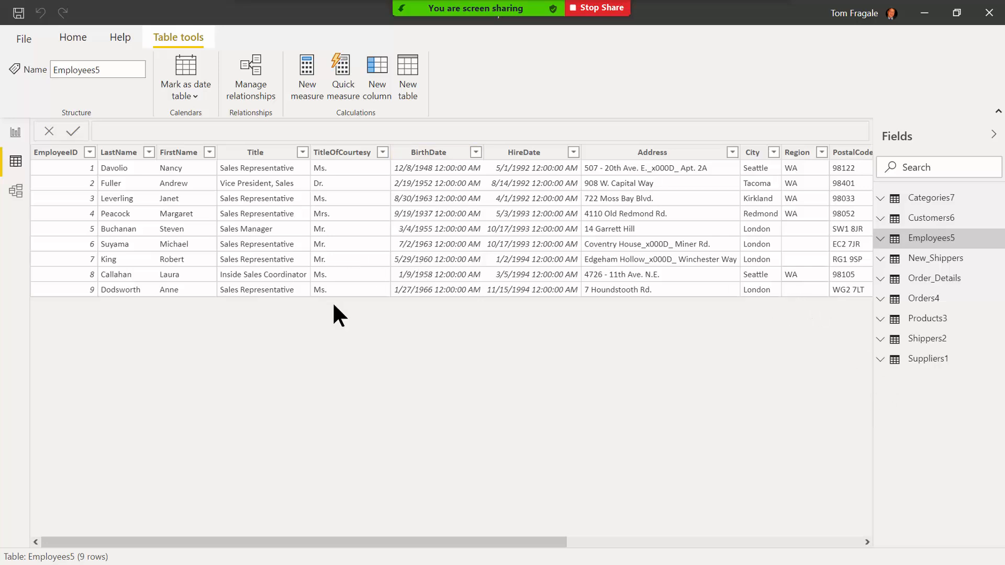
# Save the report as class2.pbix, replacing the existing file.
pyautogui.click(20, 13)
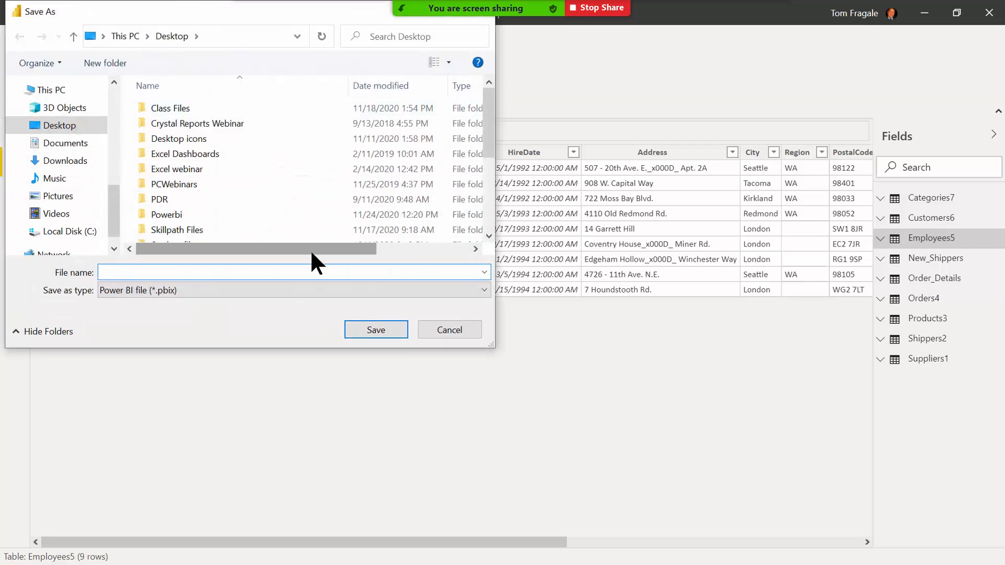
pyautogui.write('class2')
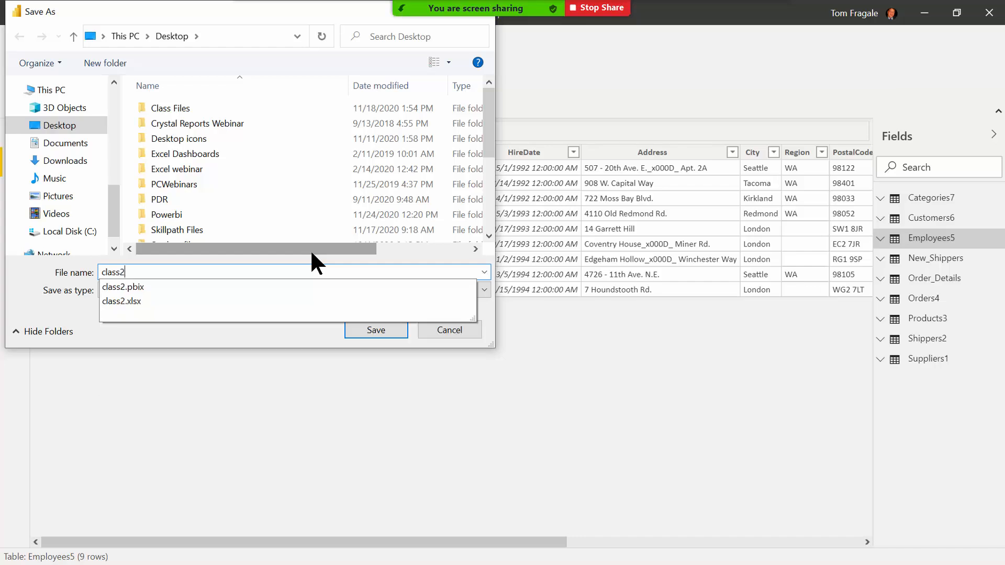
pyautogui.press('Return')
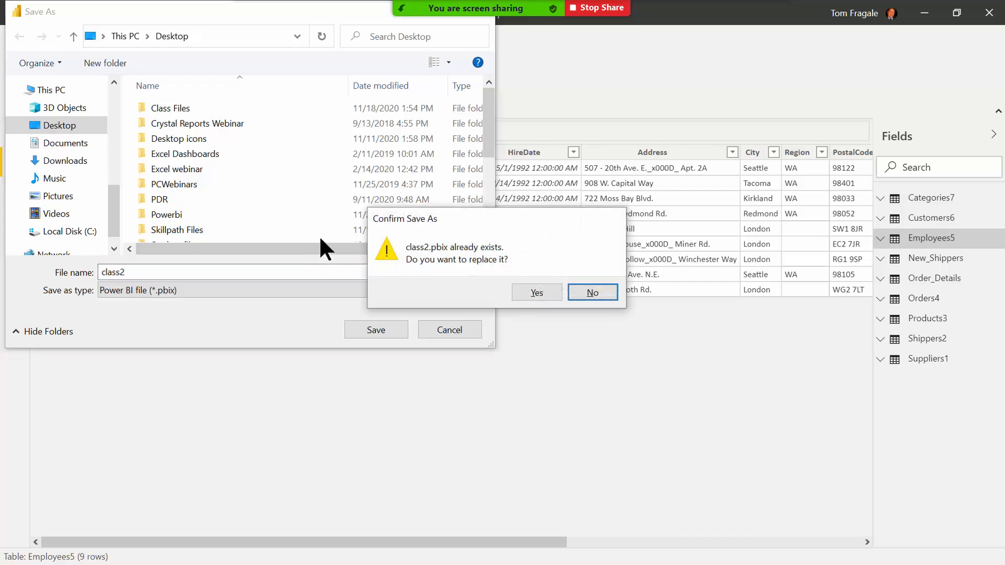
pyautogui.click(536, 293)
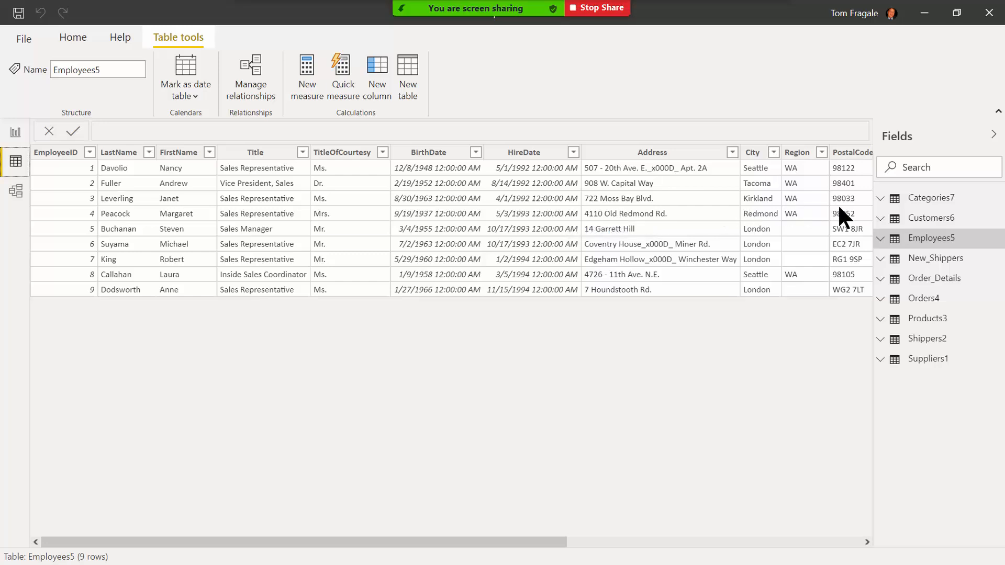
pyautogui.click(914, 204)
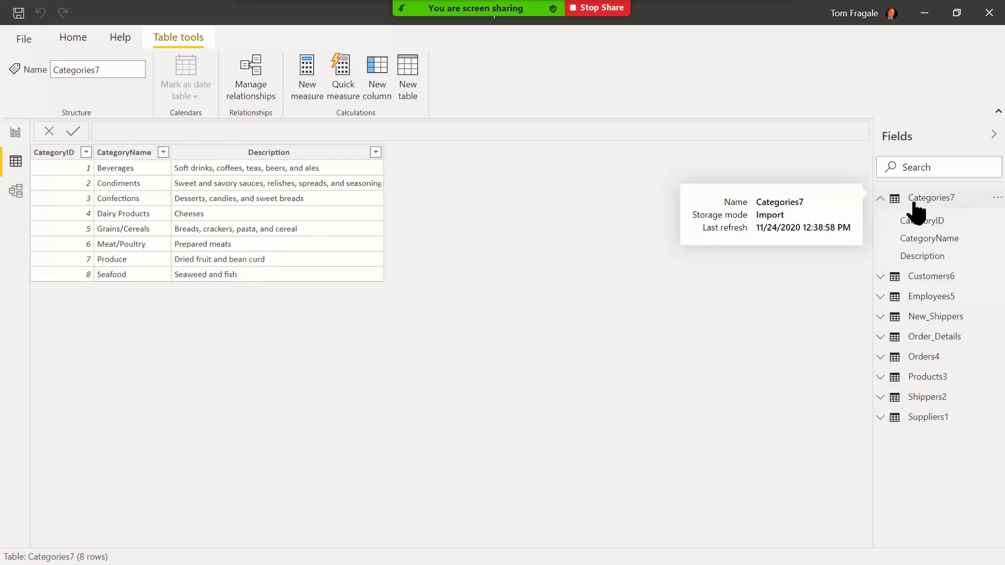
pyautogui.click(919, 278)
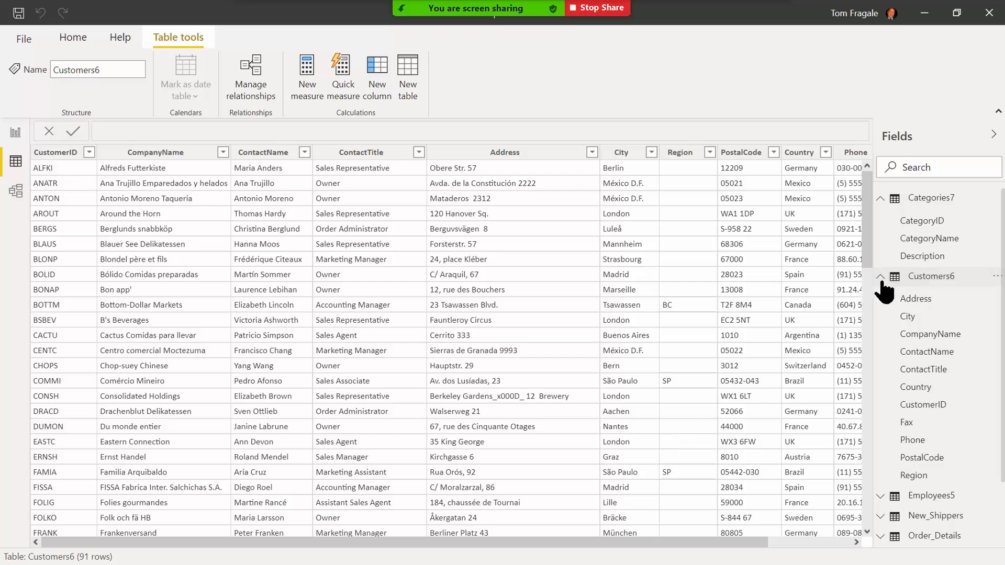
pyautogui.click(879, 276)
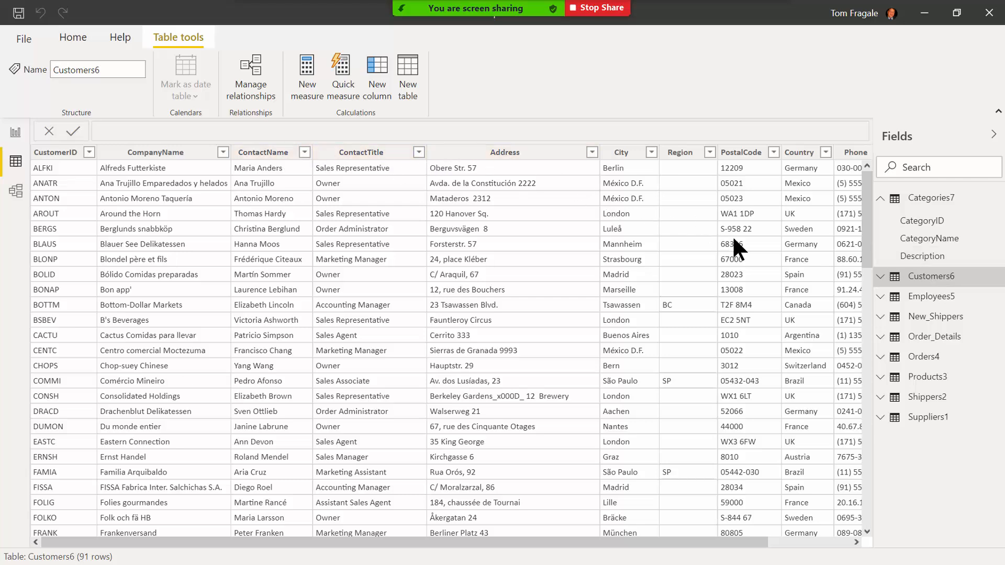
pyautogui.click(920, 302)
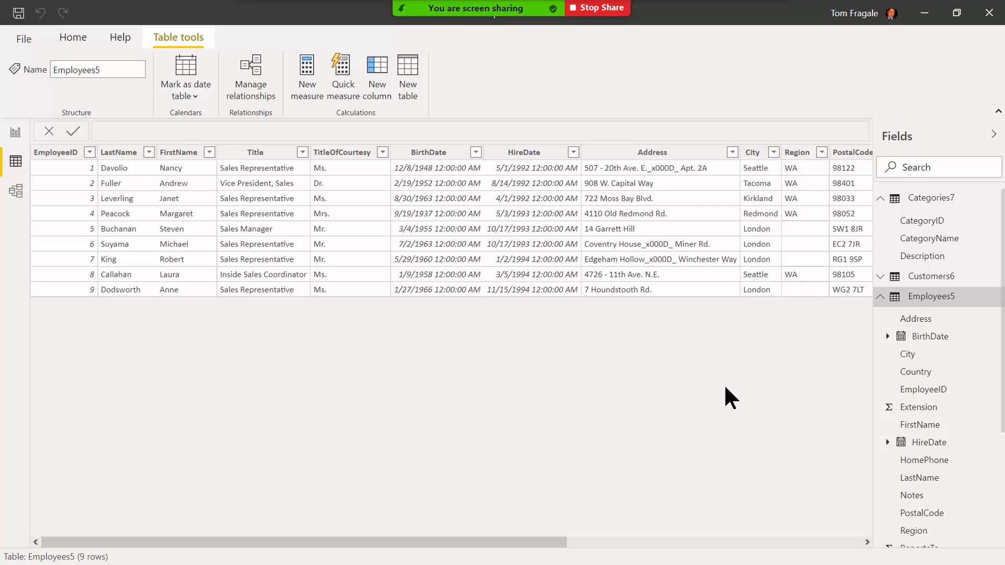
# Open the Employees5 query in Power Query Editor and select the BirthDate column.
pyautogui.rightClick(927, 298)
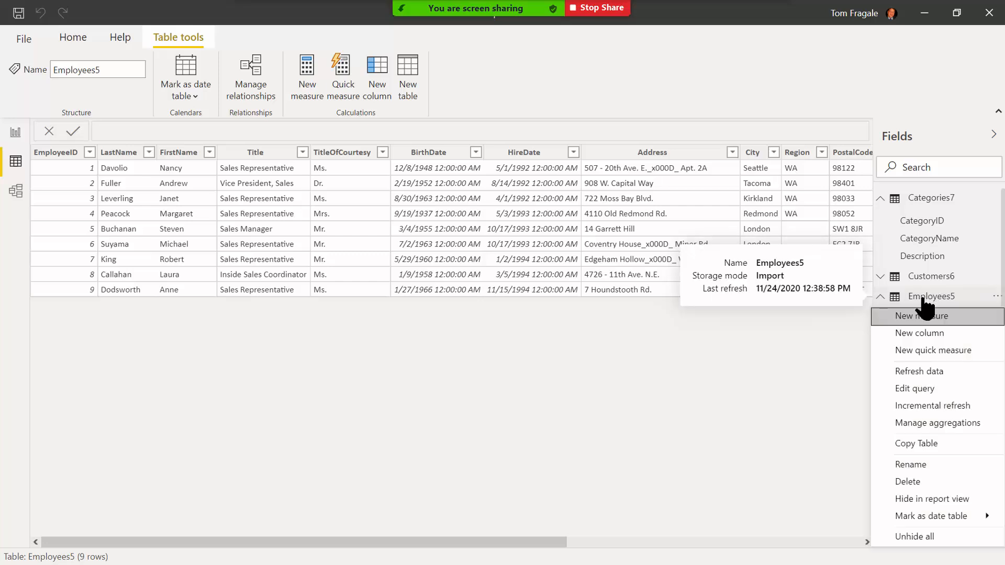
pyautogui.click(940, 388)
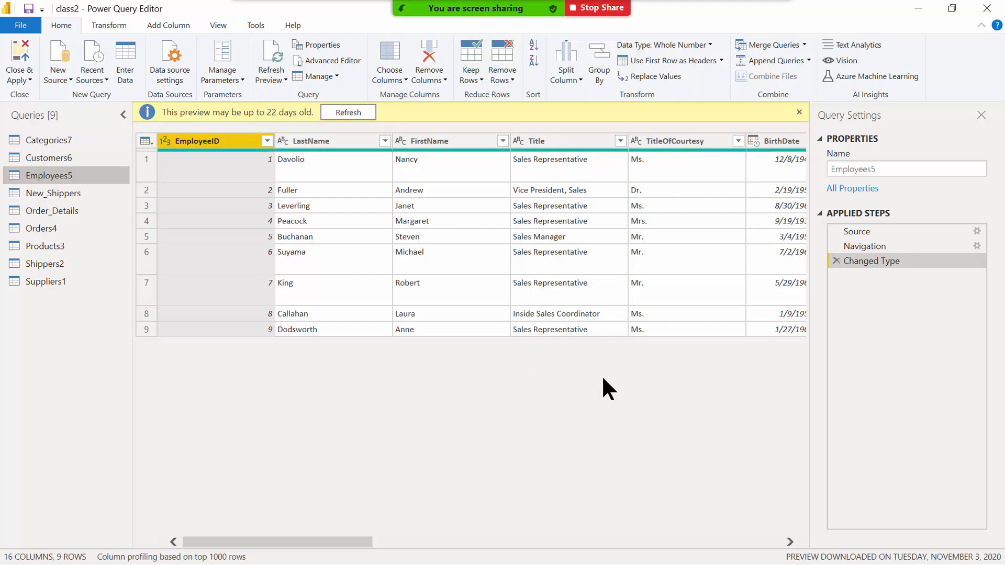
pyautogui.click(770, 138)
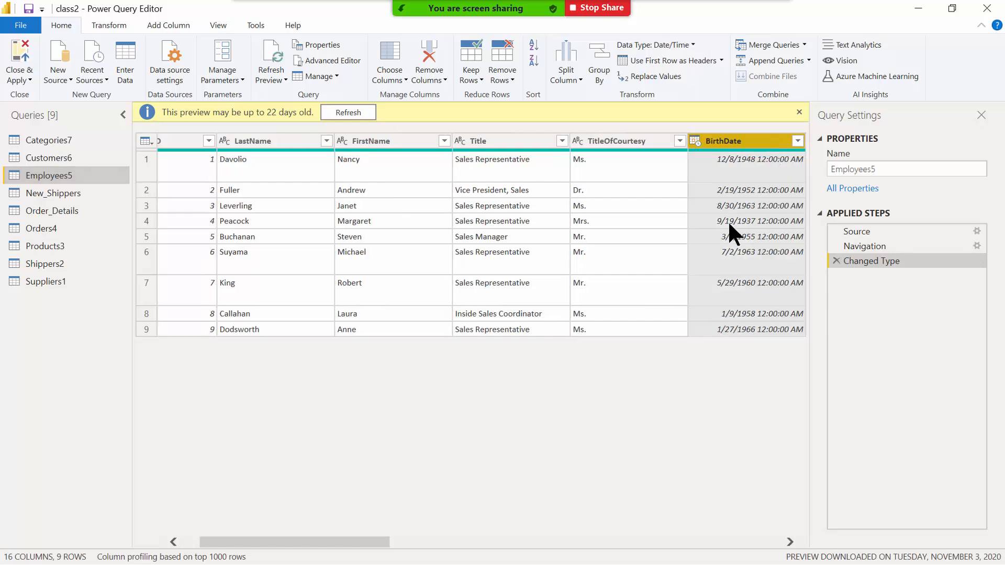
pyautogui.moveTo(345, 537); pyautogui.dragTo(380, 540)
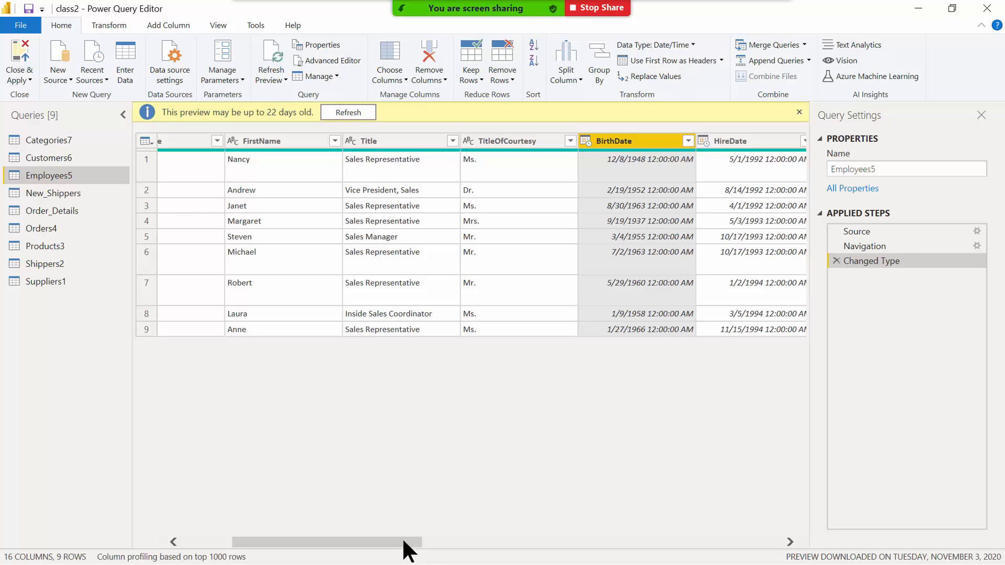
pyautogui.moveTo(403, 540); pyautogui.dragTo(662, 563)
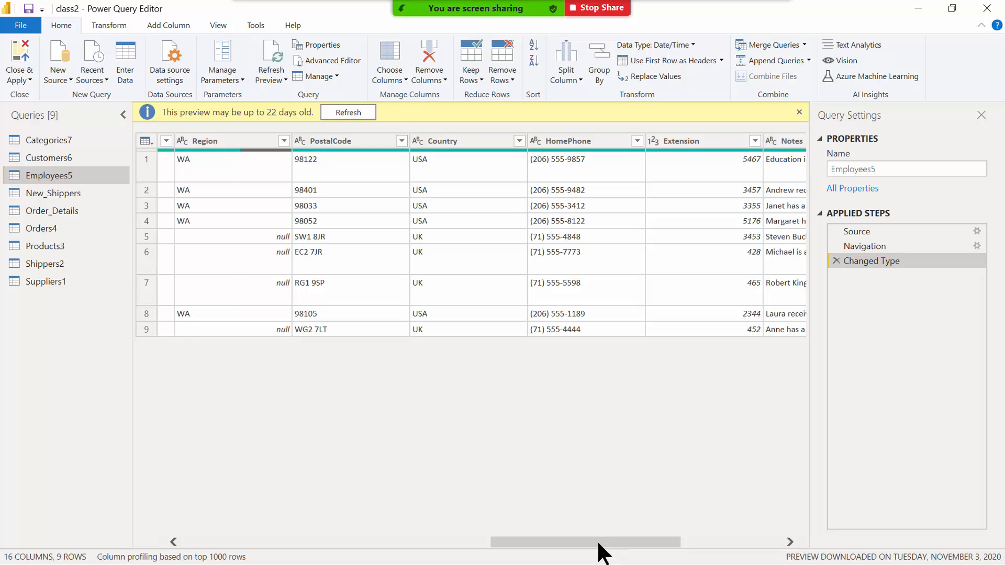
pyautogui.moveTo(598, 544); pyautogui.dragTo(372, 545)
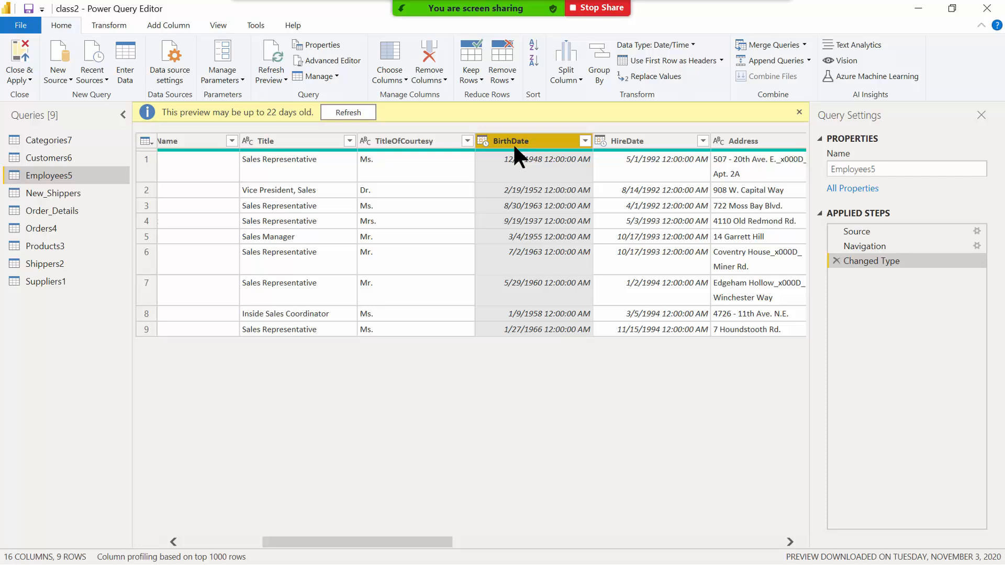
# Add an Age column from BirthDate and convert it to total years.
pyautogui.click(164, 24)
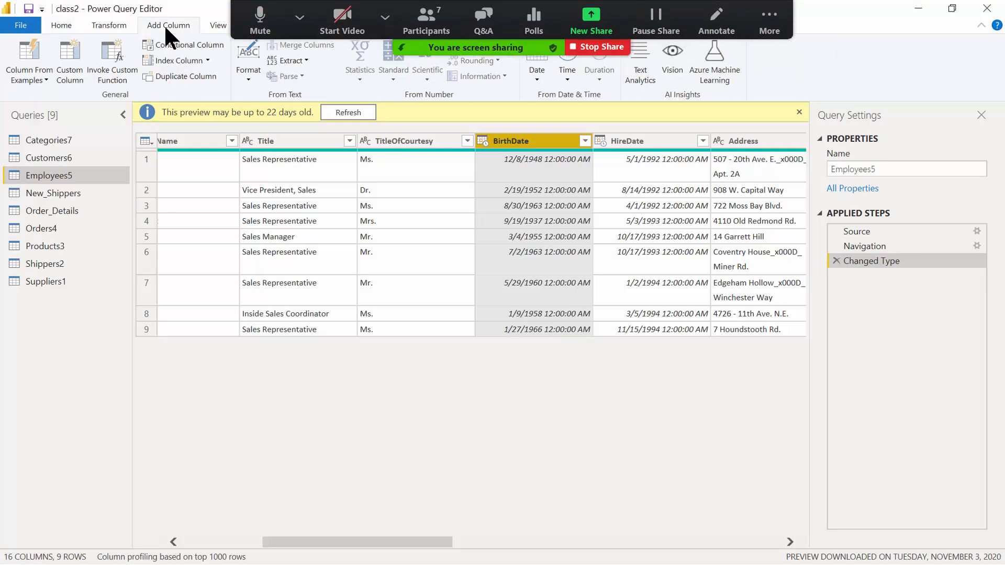
pyautogui.click(538, 76)
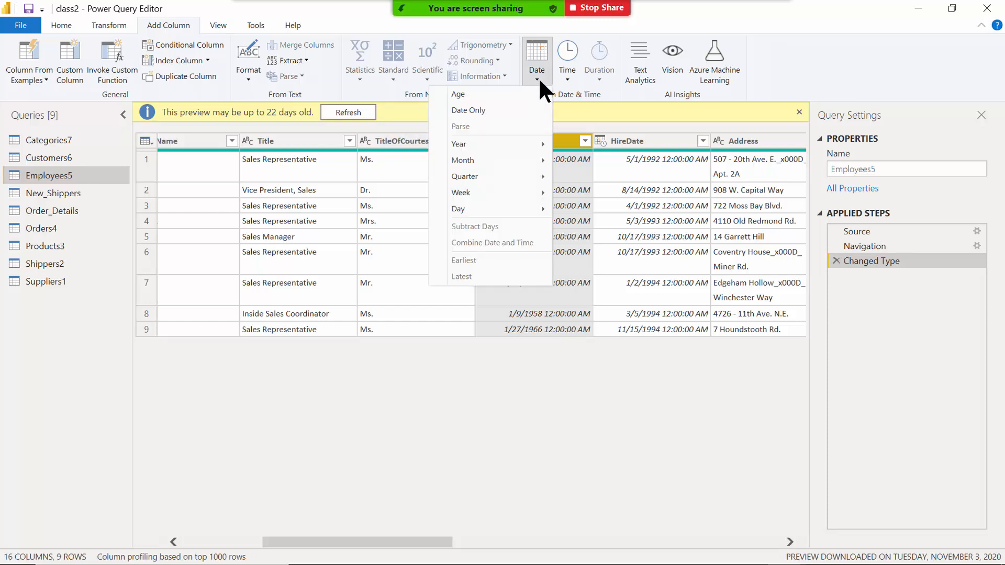
pyautogui.click(471, 94)
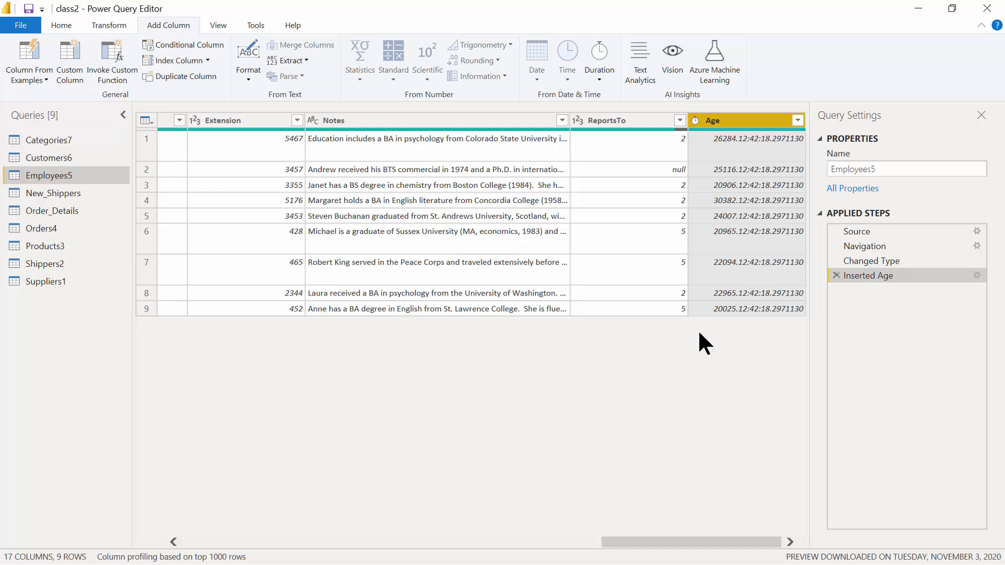
pyautogui.rightClick(717, 131)
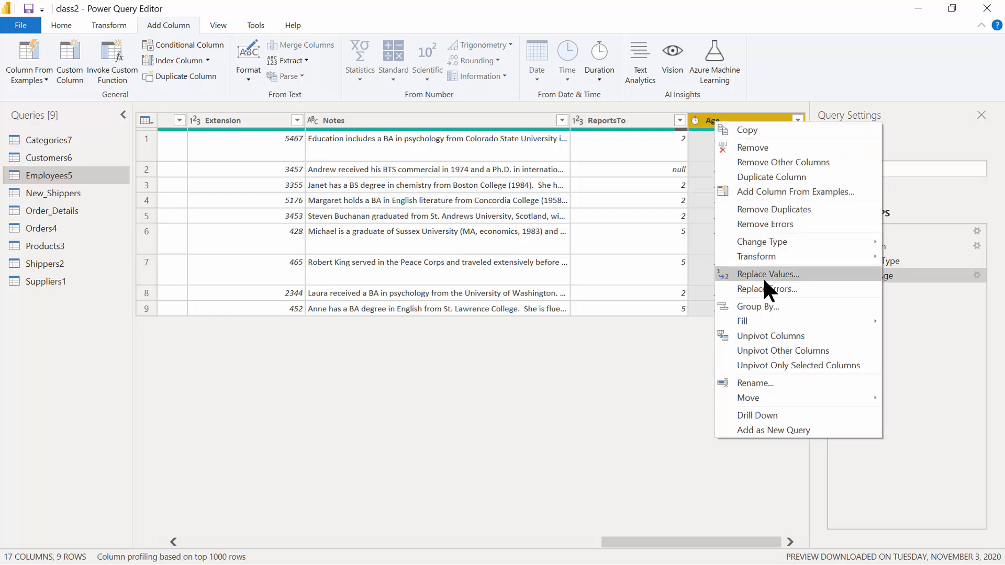
pyautogui.moveTo(770, 264)
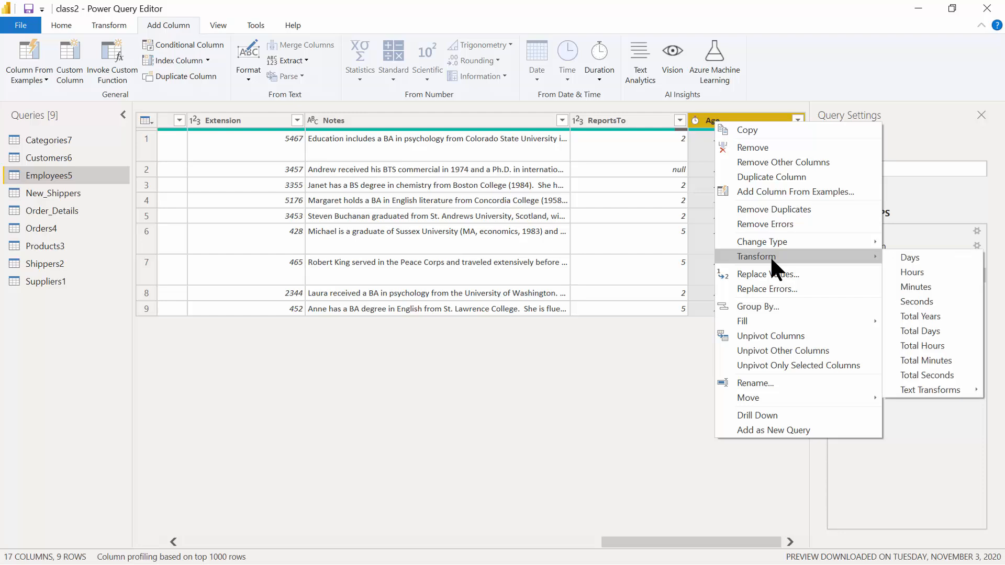
pyautogui.click(946, 315)
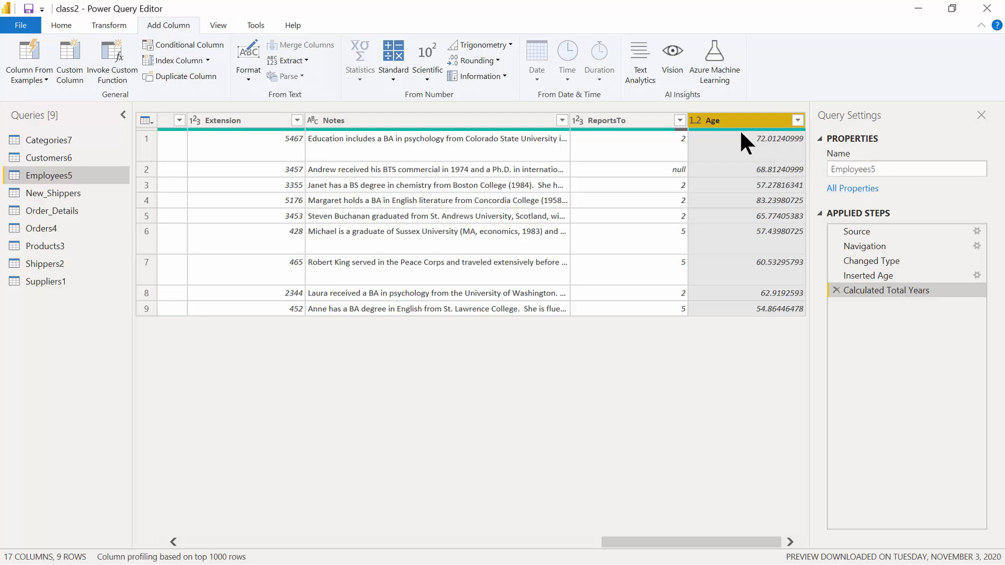
# Round the Employees5 Age values down to whole years (54–83).
pyautogui.rightClick(716, 121)
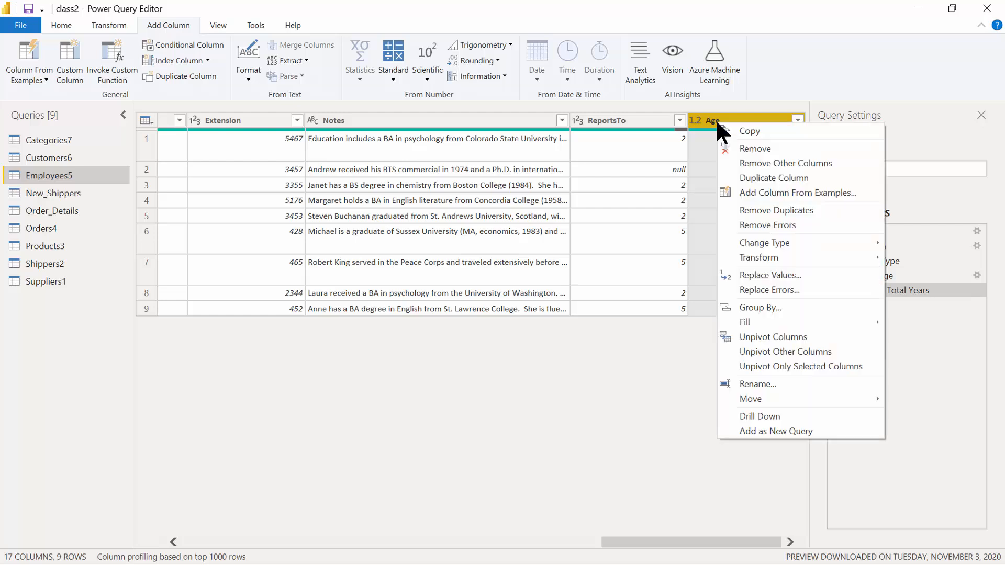
pyautogui.moveTo(749, 257)
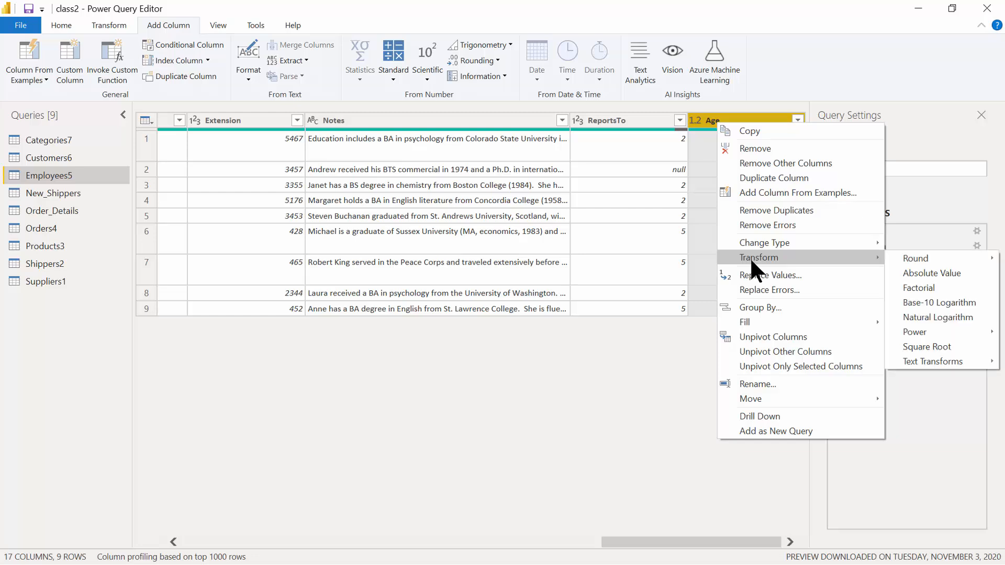
pyautogui.moveTo(908, 257)
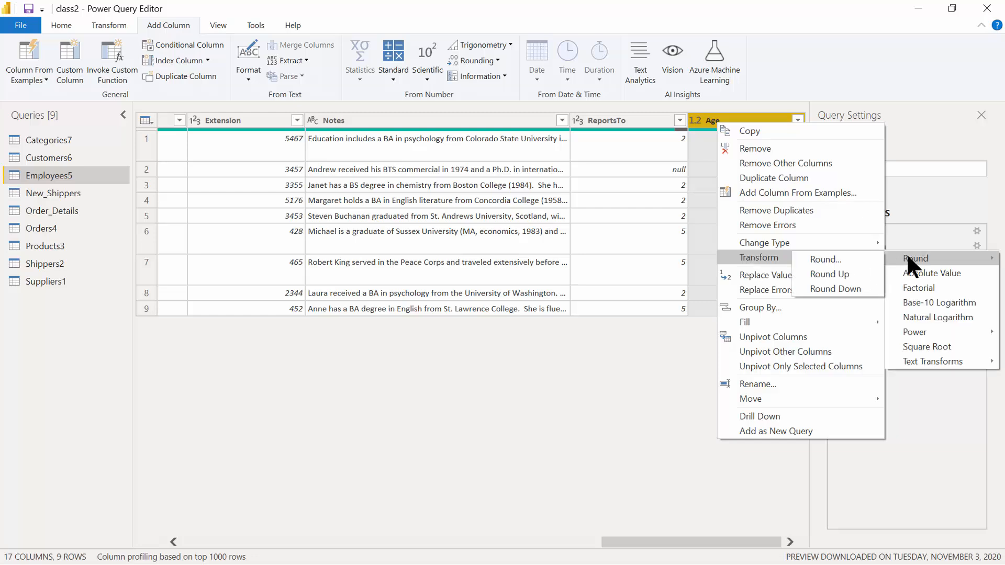
pyautogui.click(839, 287)
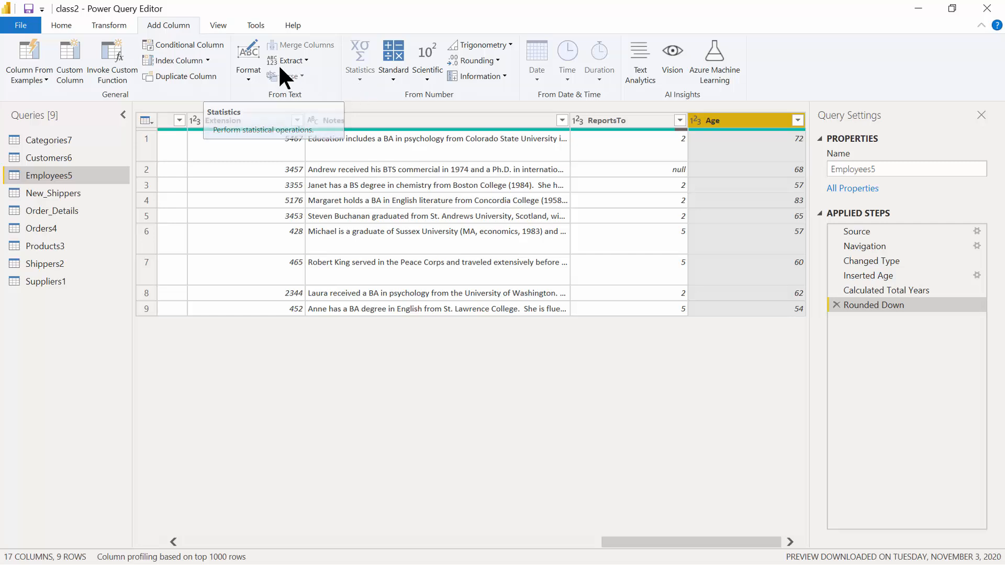
pyautogui.click(63, 25)
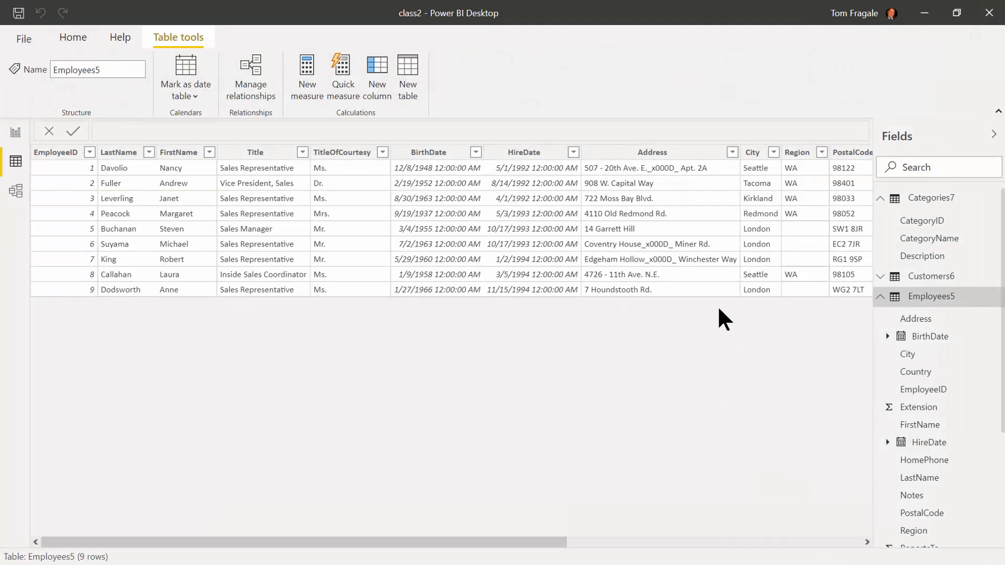
# Close & Apply the Employees5 changes, then open the Order_Details query for editing.
pyautogui.click(881, 400)
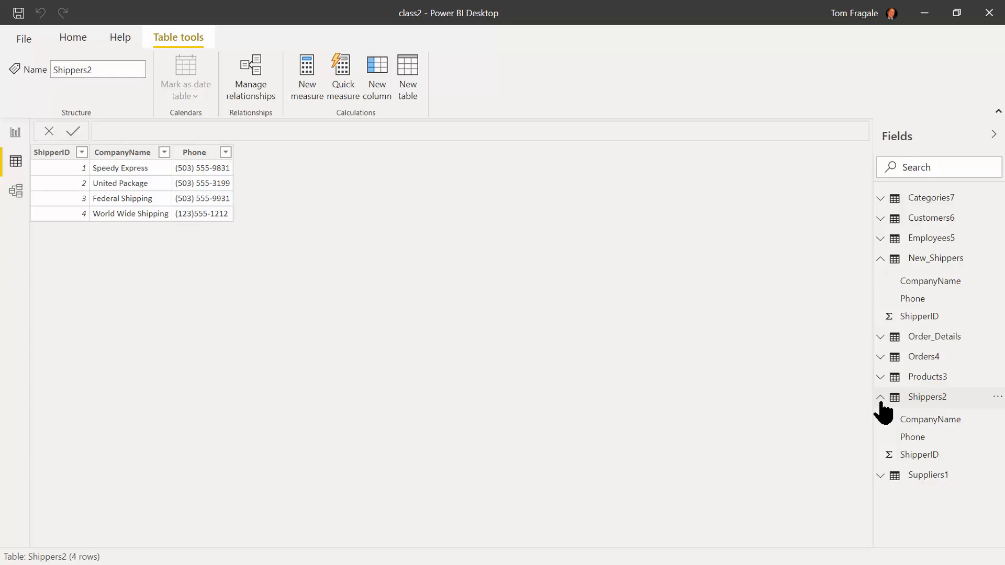
pyautogui.click(931, 402)
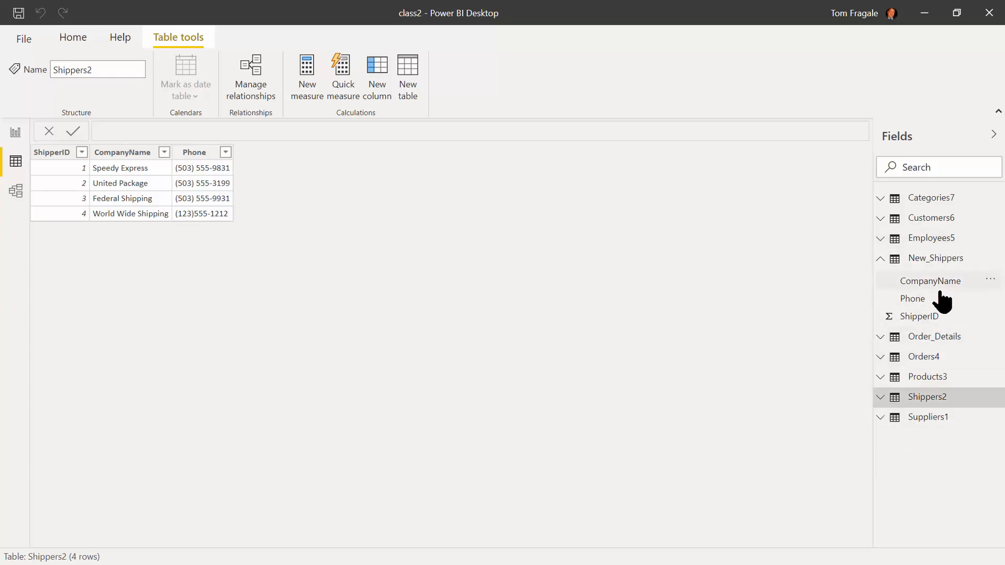
pyautogui.click(932, 337)
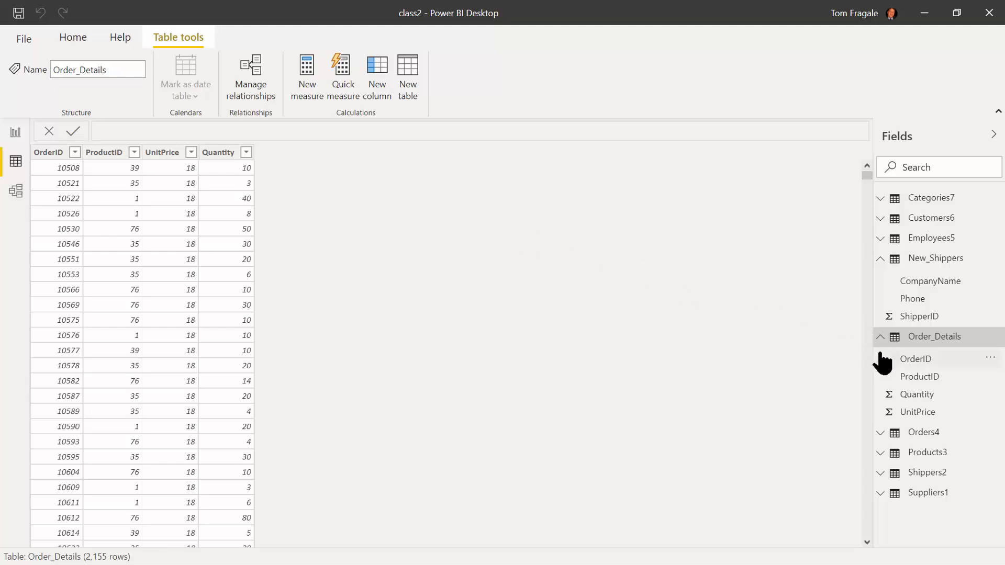
pyautogui.rightClick(921, 337)
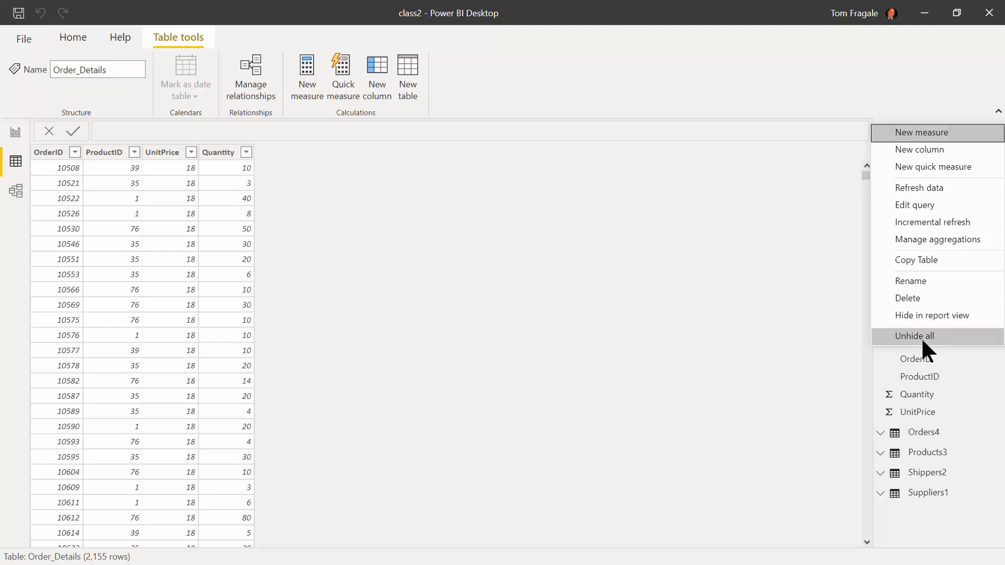
pyautogui.click(931, 206)
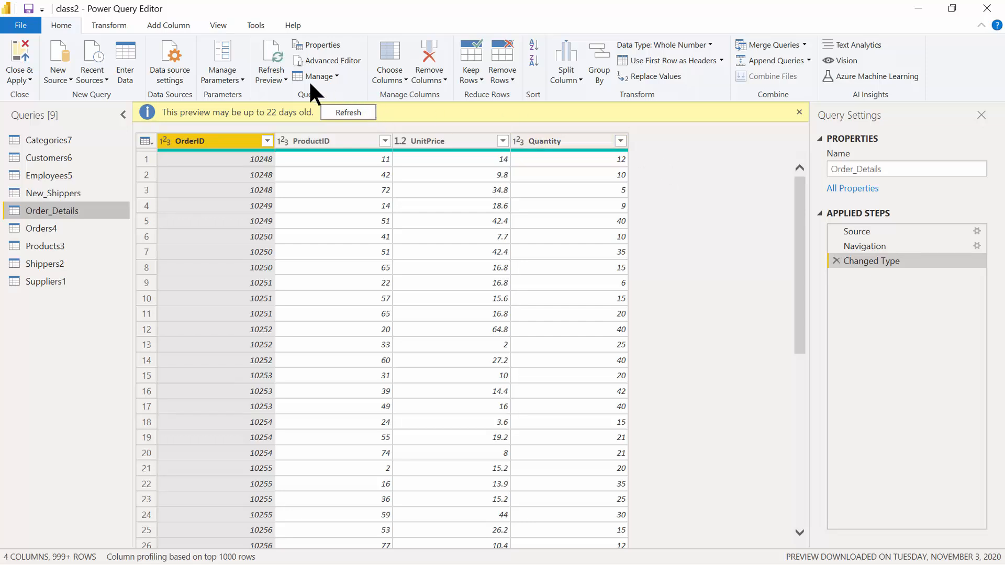
# Add a Line Total custom column to Order_Details with formula [UnitPrice]*[Quantity].
pyautogui.click(165, 24)
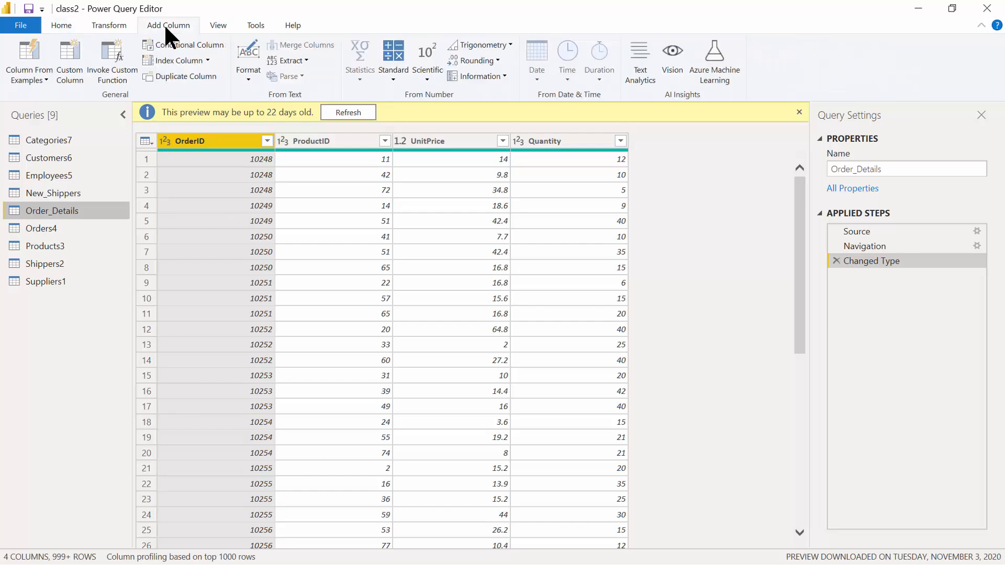
pyautogui.click(64, 71)
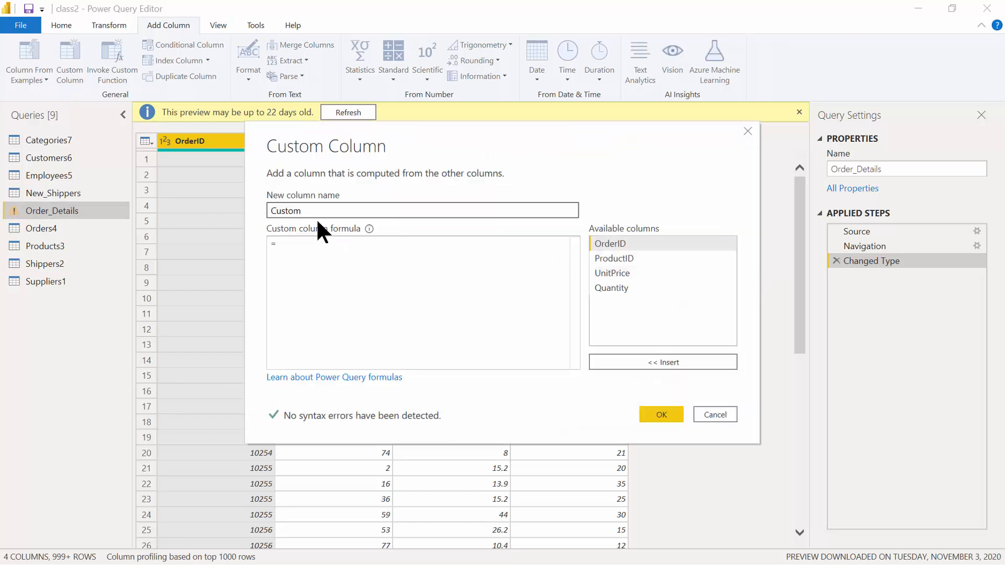
pyautogui.moveTo(308, 211); pyautogui.dragTo(248, 200)
pyautogui.write('Line Total')
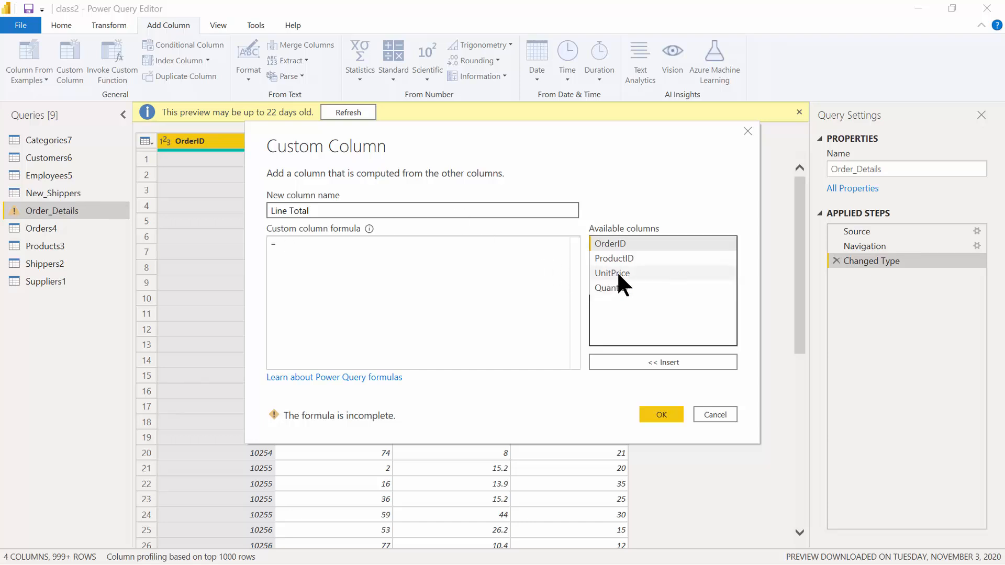
pyautogui.click(630, 274)
pyautogui.doubleClick(630, 273)
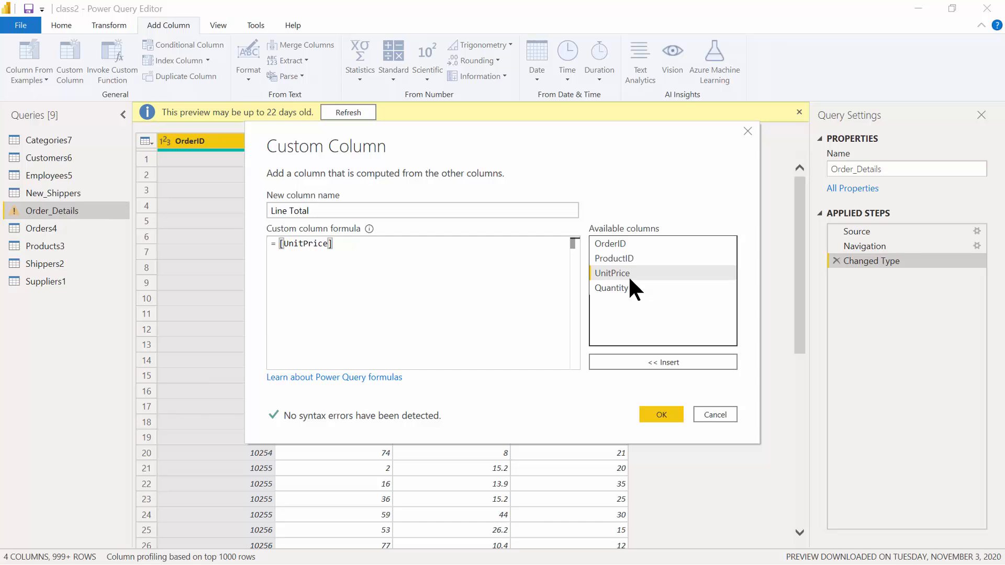
pyautogui.write('*')
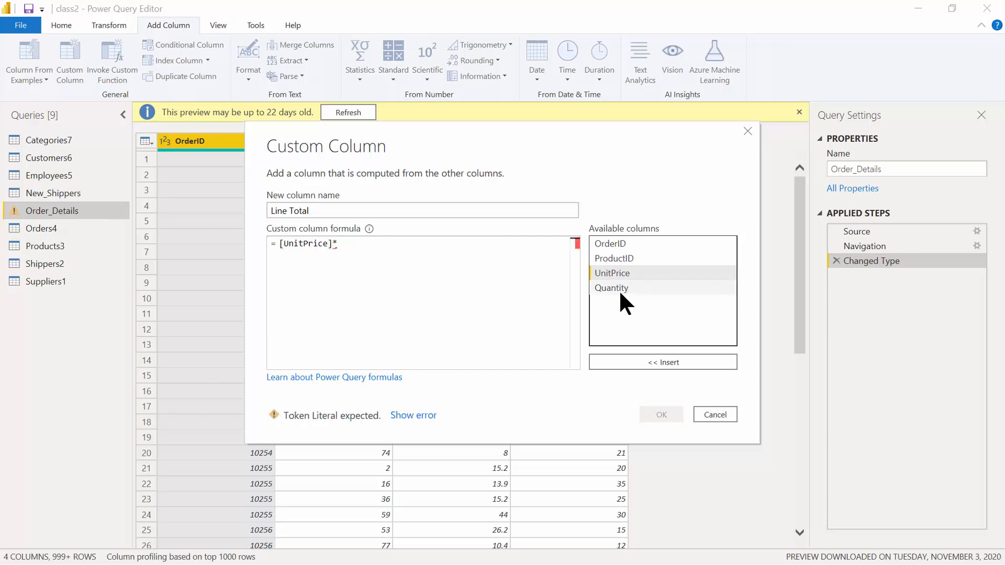
pyautogui.doubleClick(618, 290)
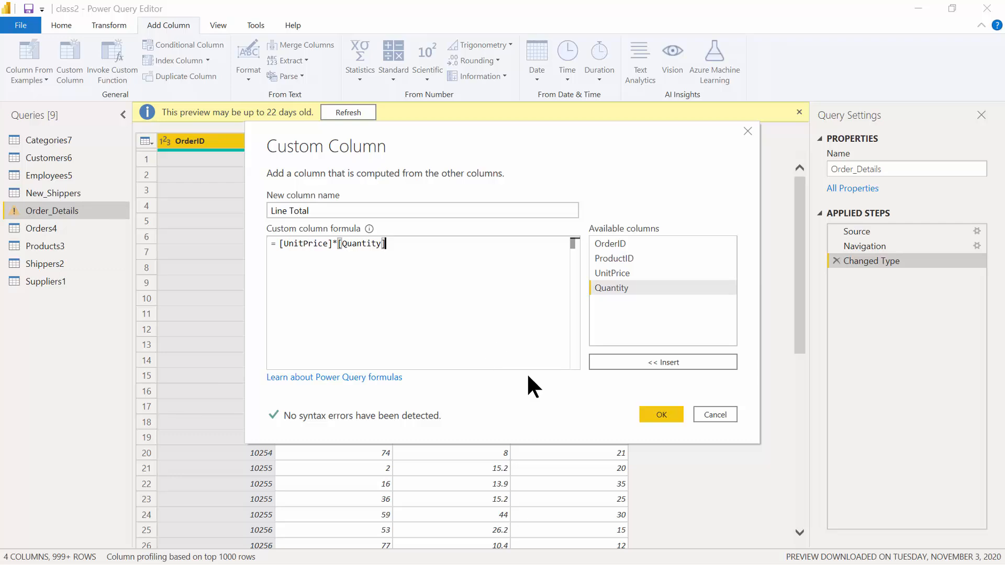
pyautogui.click(660, 414)
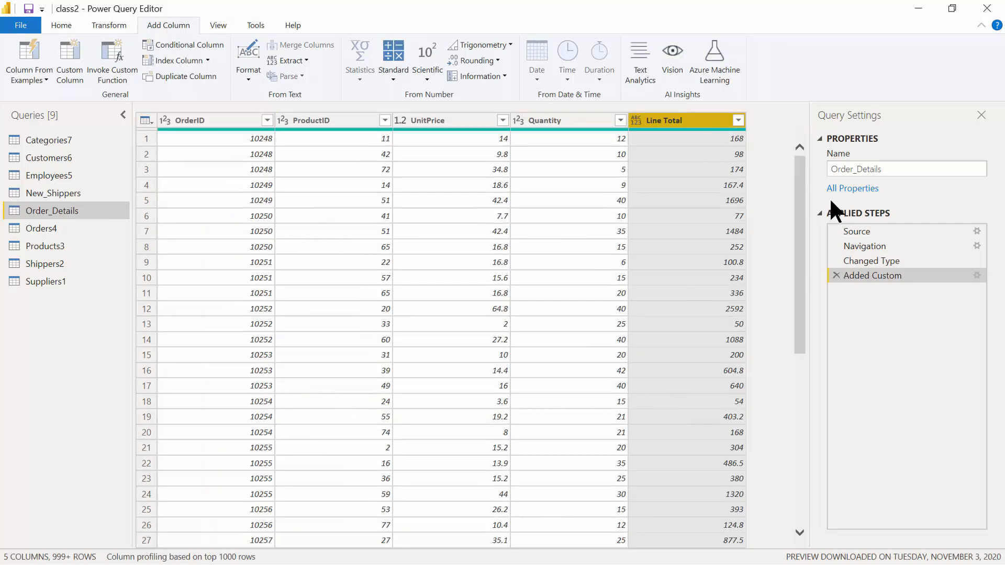
pyautogui.click(109, 25)
pyautogui.click(451, 74)
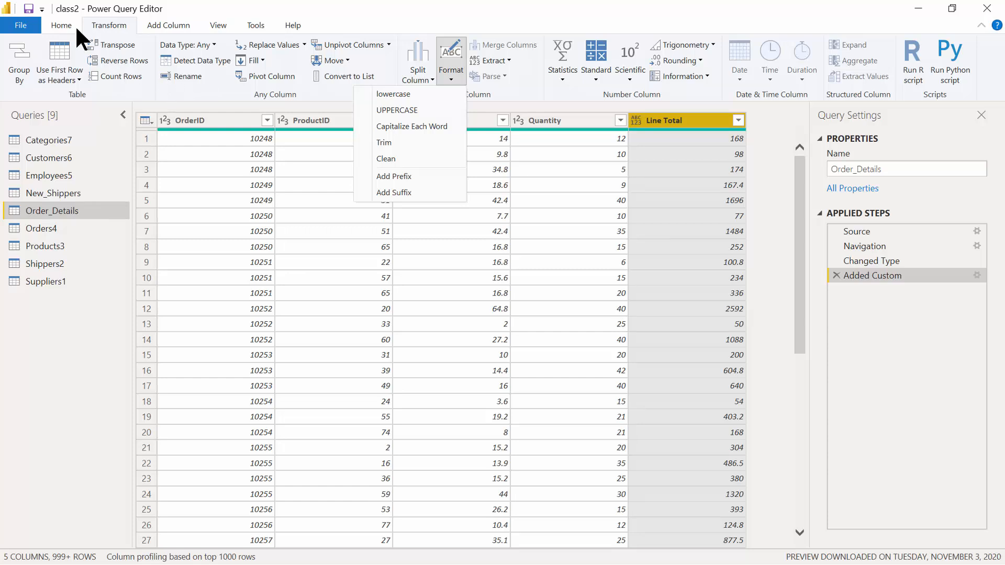
# Back in the report, view the Order_Details and Products3 tables and bring up Products3's options.
pyautogui.click(61, 24)
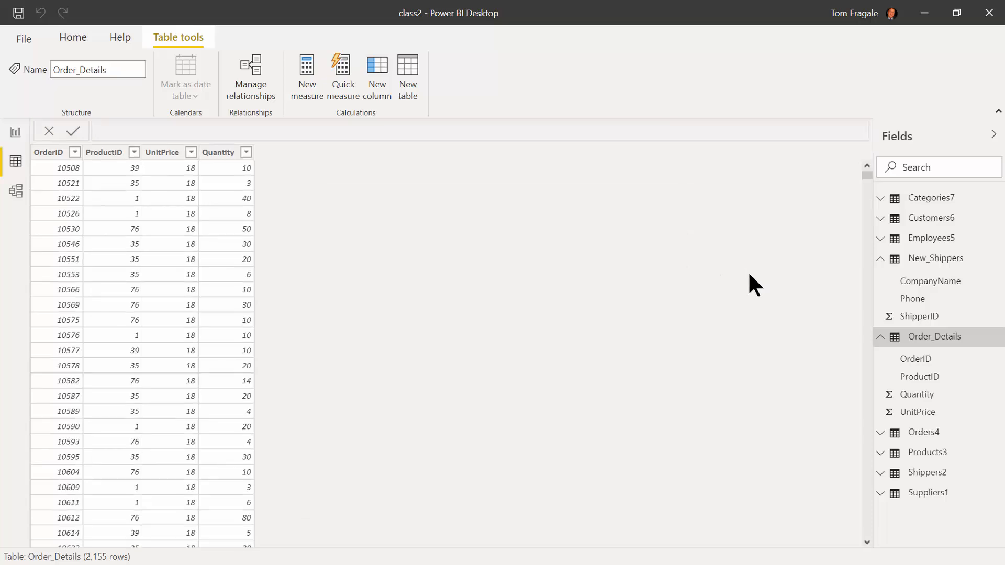
pyautogui.click(921, 335)
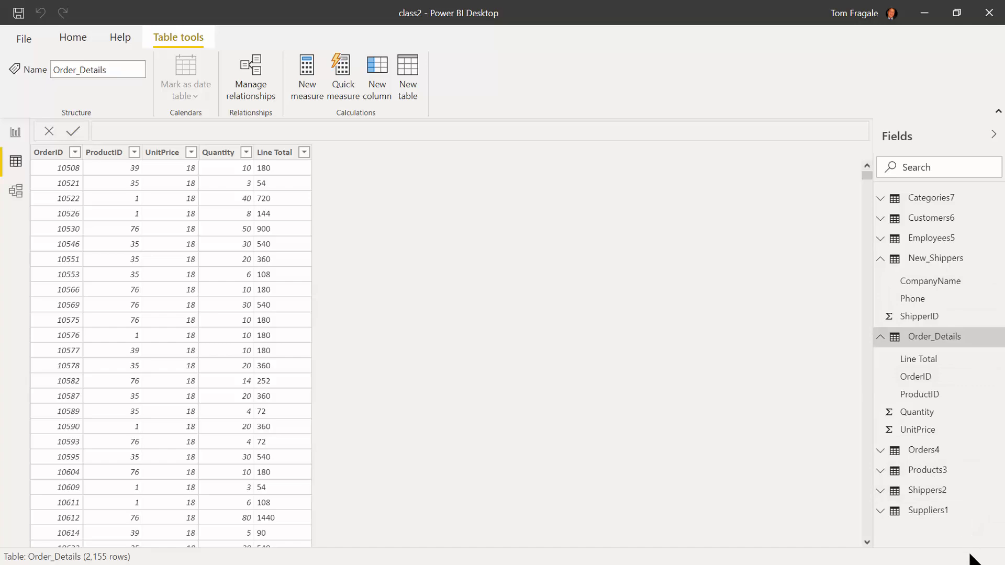
pyautogui.click(931, 477)
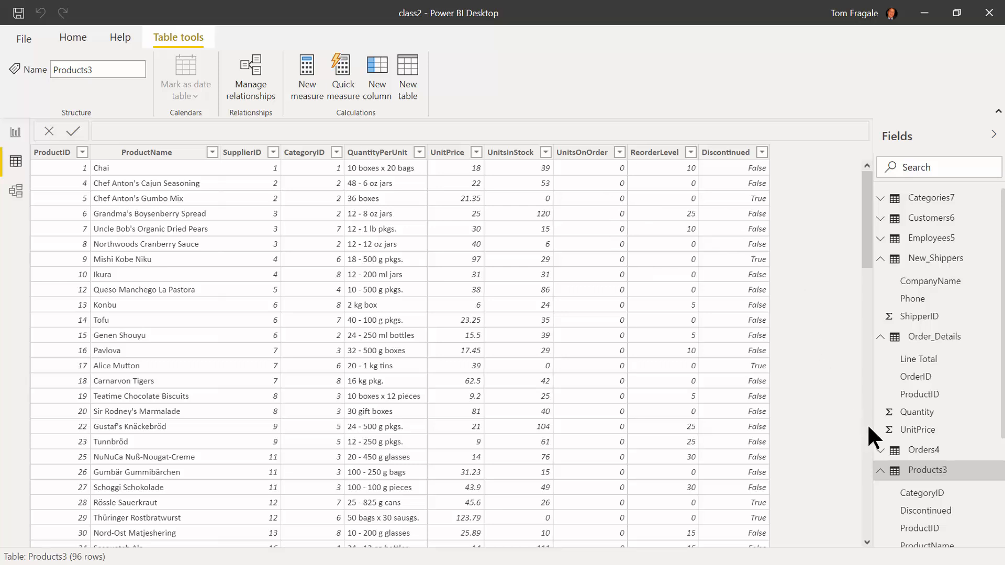
pyautogui.rightClick(929, 472)
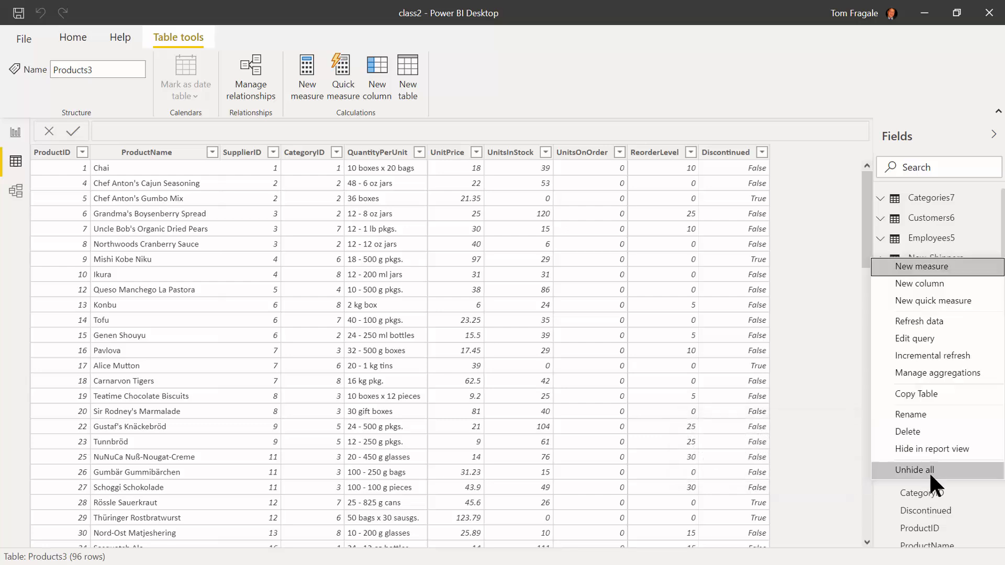
# Open the Products3 query and start a conditional column named Reorder.
pyautogui.click(929, 340)
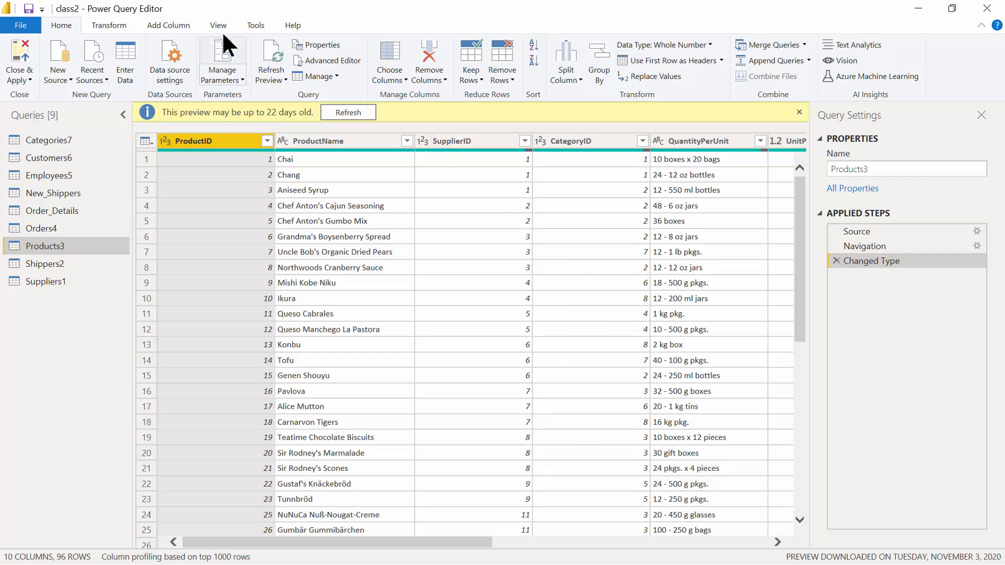
pyautogui.click(176, 27)
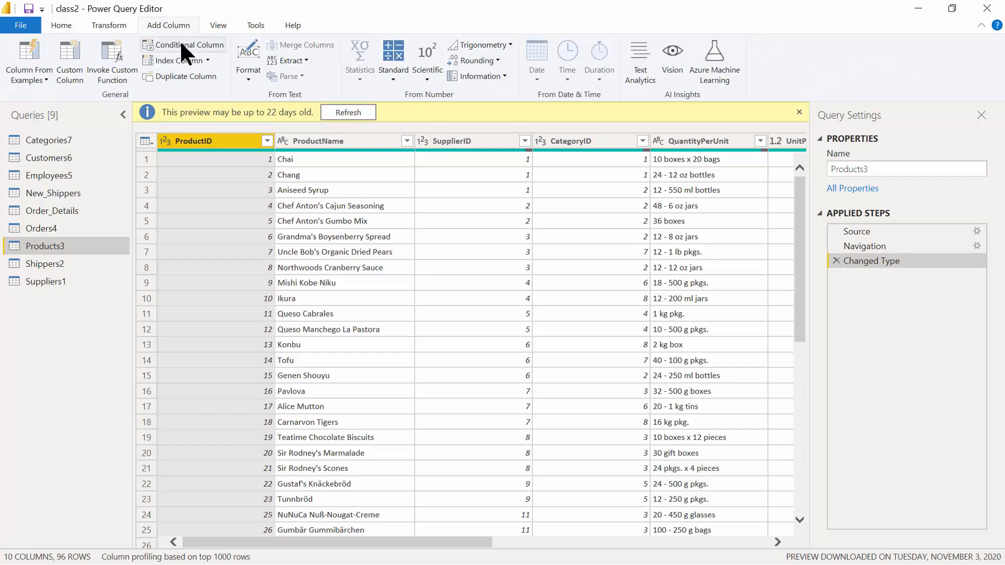
pyautogui.click(181, 45)
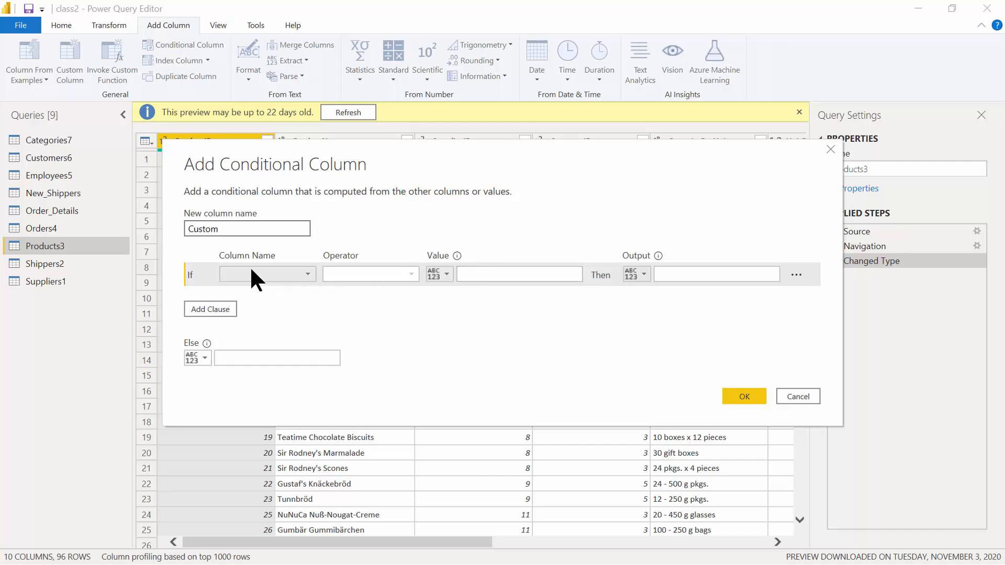
pyautogui.doubleClick(247, 230)
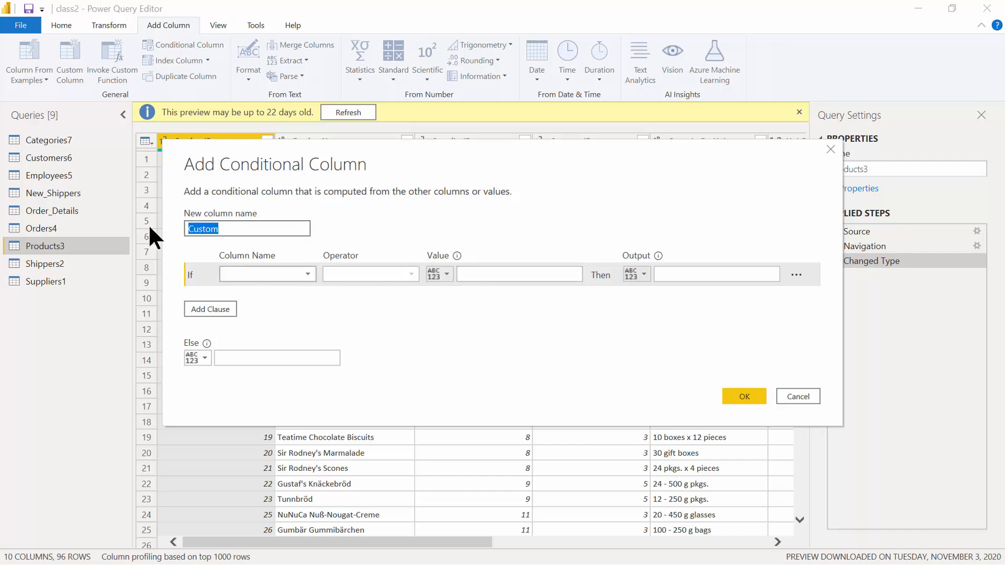
pyautogui.write('Reorder')
# Set the first rule: if UnitsInStock >= column ReorderLevel, output no.
pyautogui.click(306, 274)
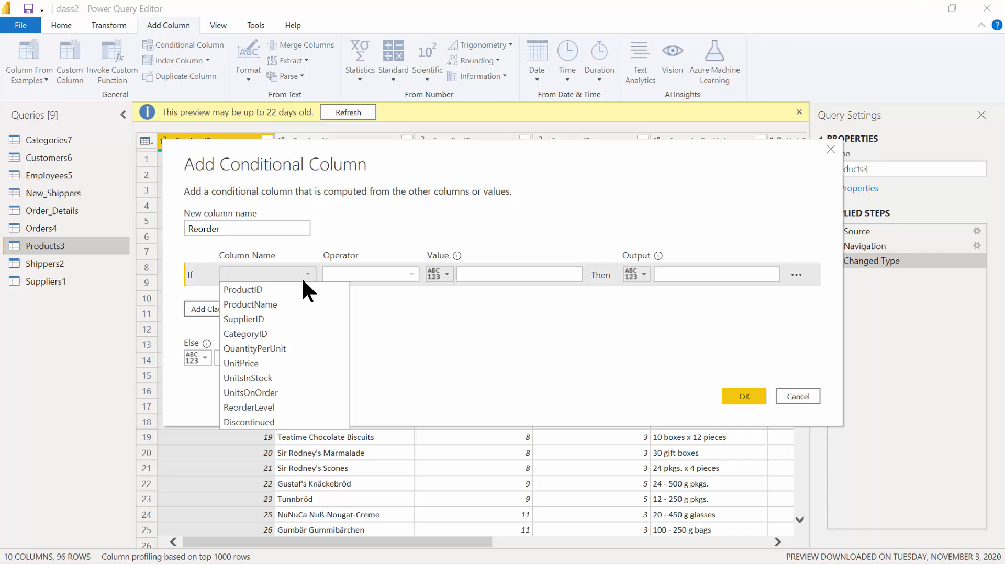
pyautogui.click(286, 378)
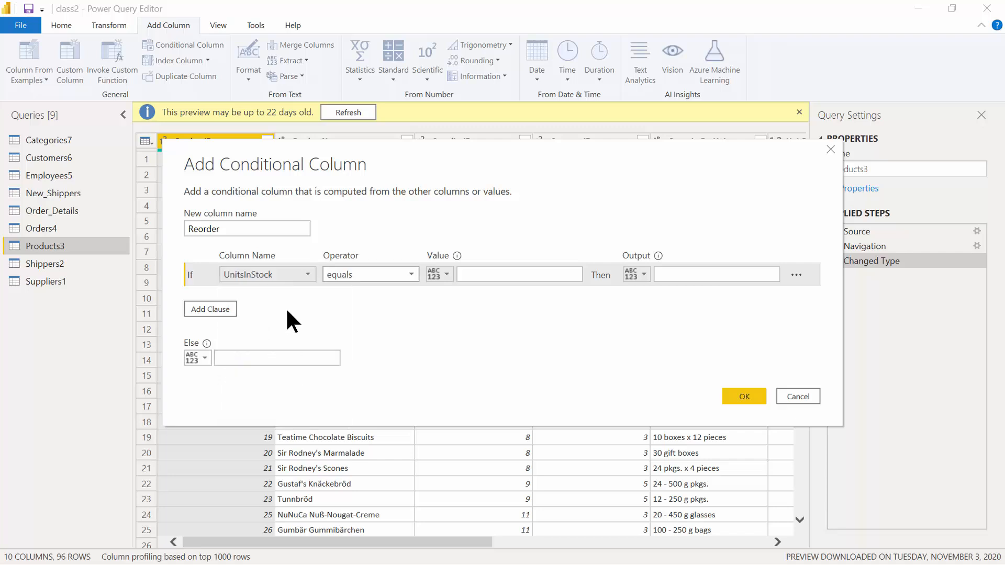
pyautogui.click(411, 273)
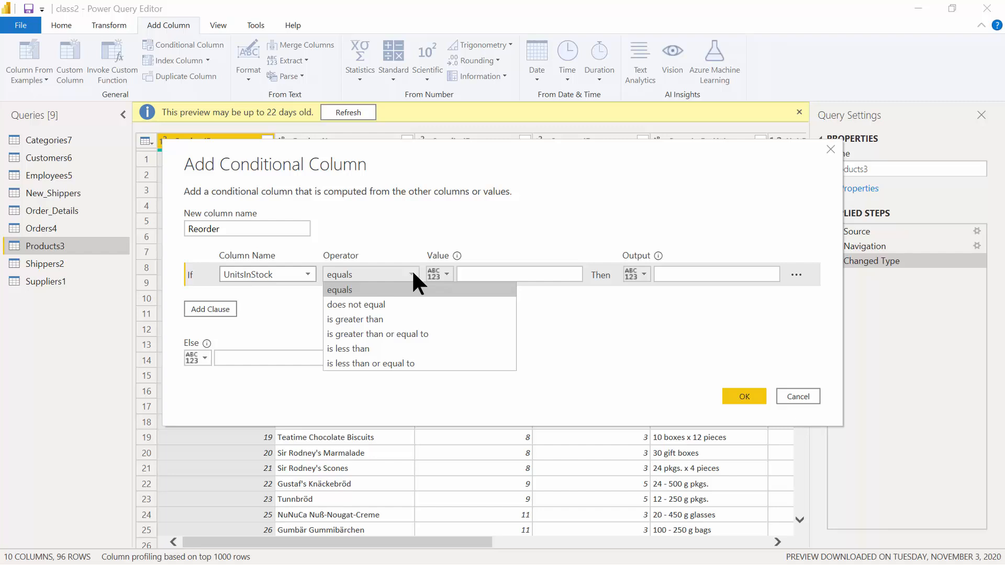
pyautogui.click(395, 333)
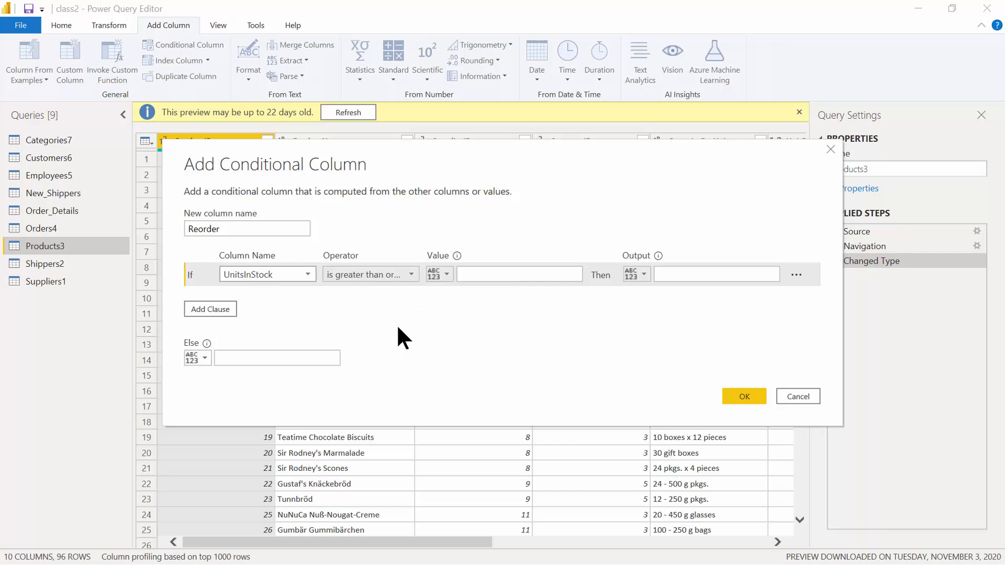
pyautogui.click(444, 274)
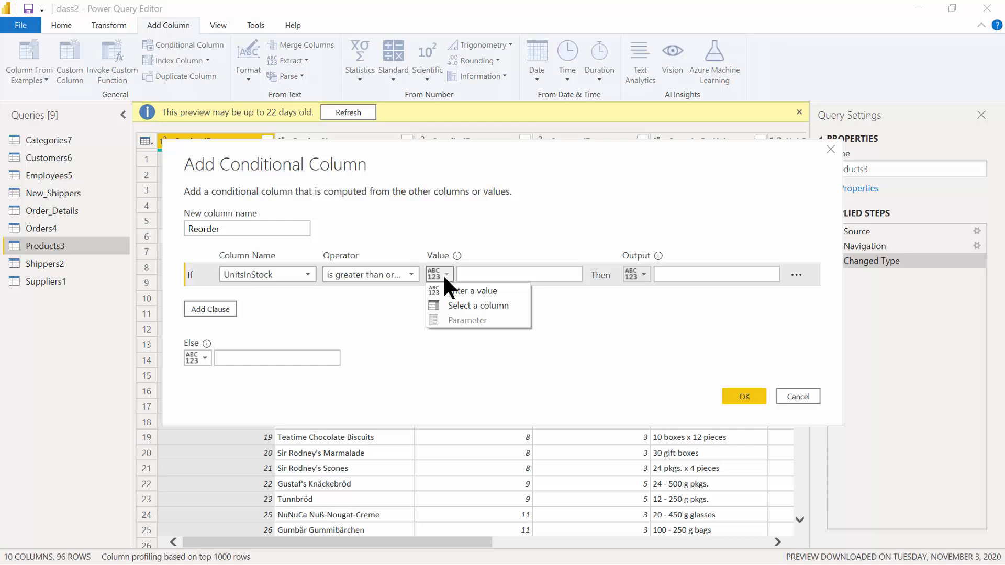
pyautogui.click(450, 306)
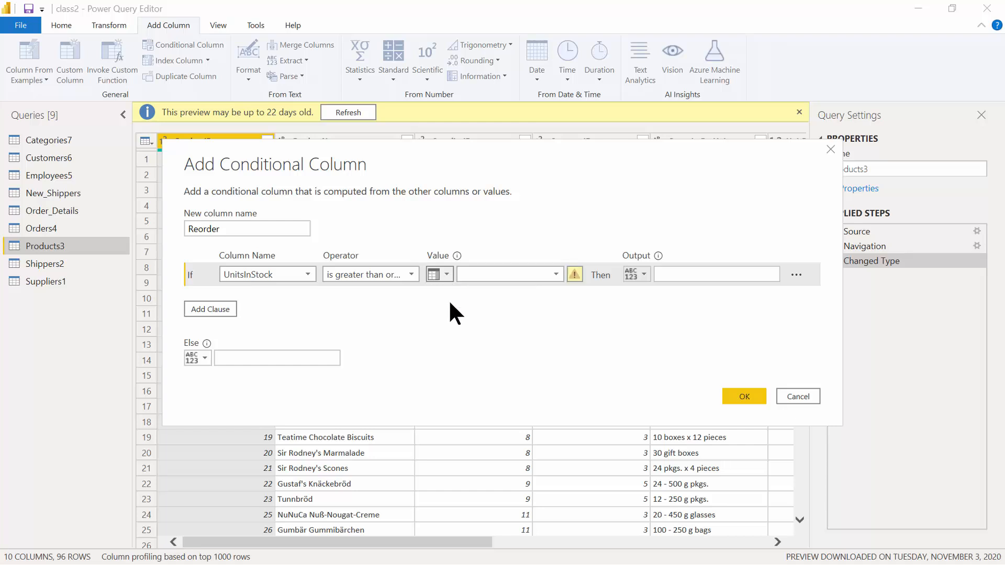
pyautogui.click(557, 282)
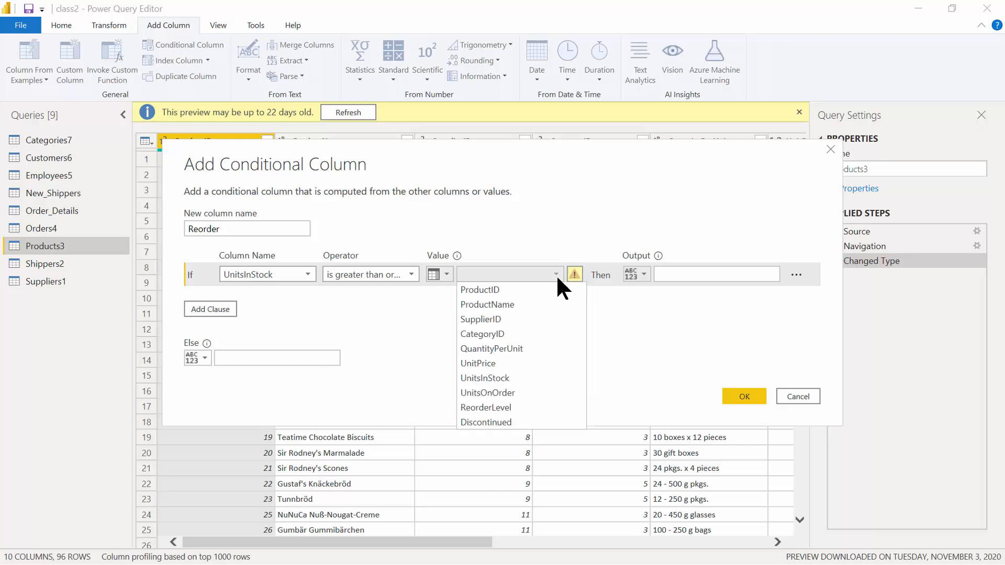
pyautogui.click(508, 407)
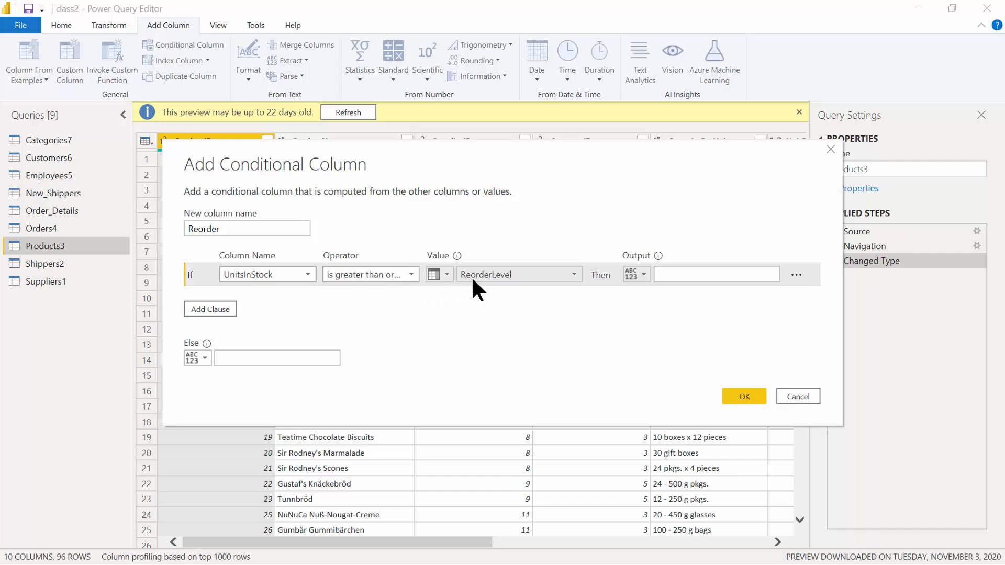
pyautogui.click(723, 276)
pyautogui.write('no')
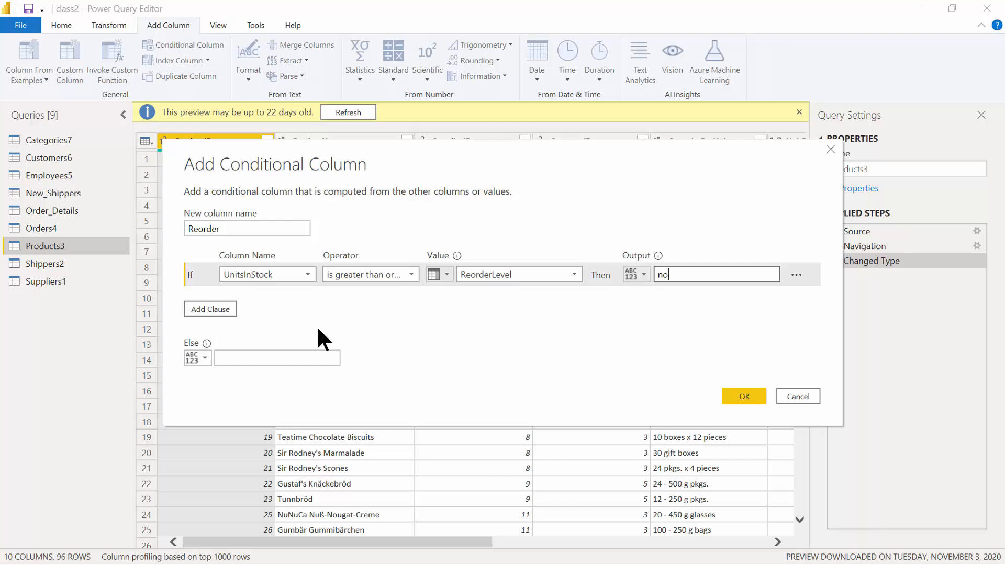
# Add a rule: Discontinued equals True outputs no, with yes as the Else result.
pyautogui.click(212, 308)
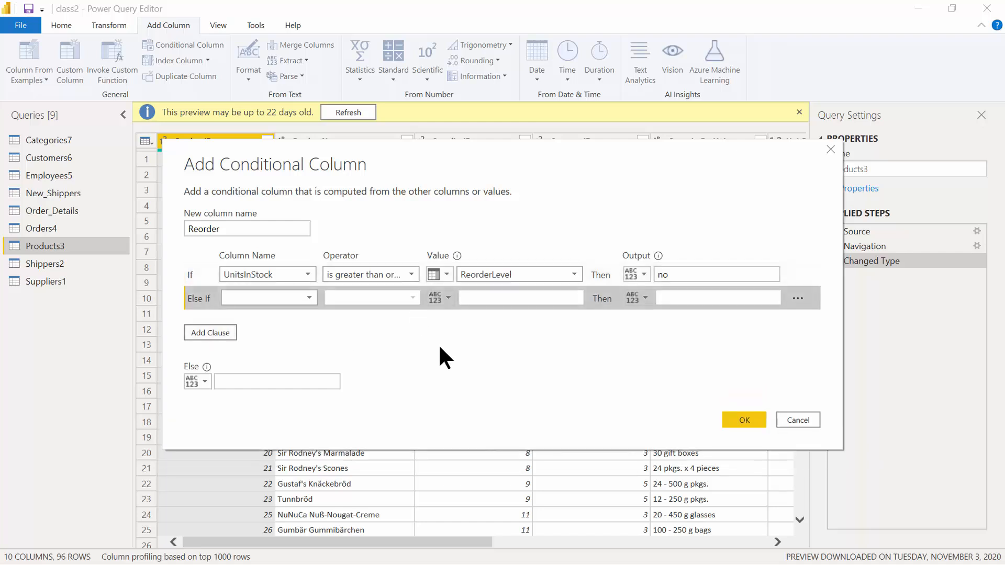
pyautogui.click(309, 299)
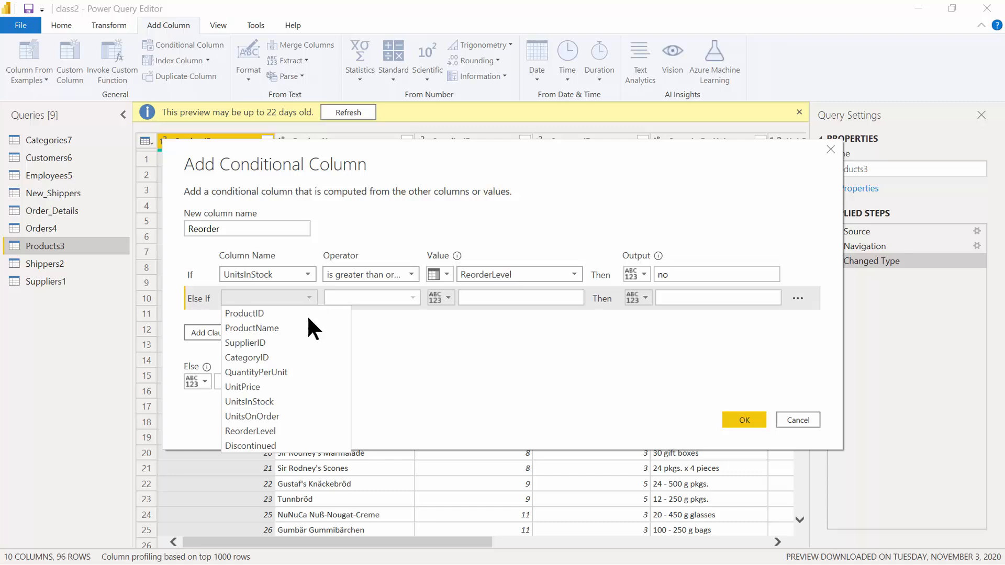
pyautogui.click(278, 444)
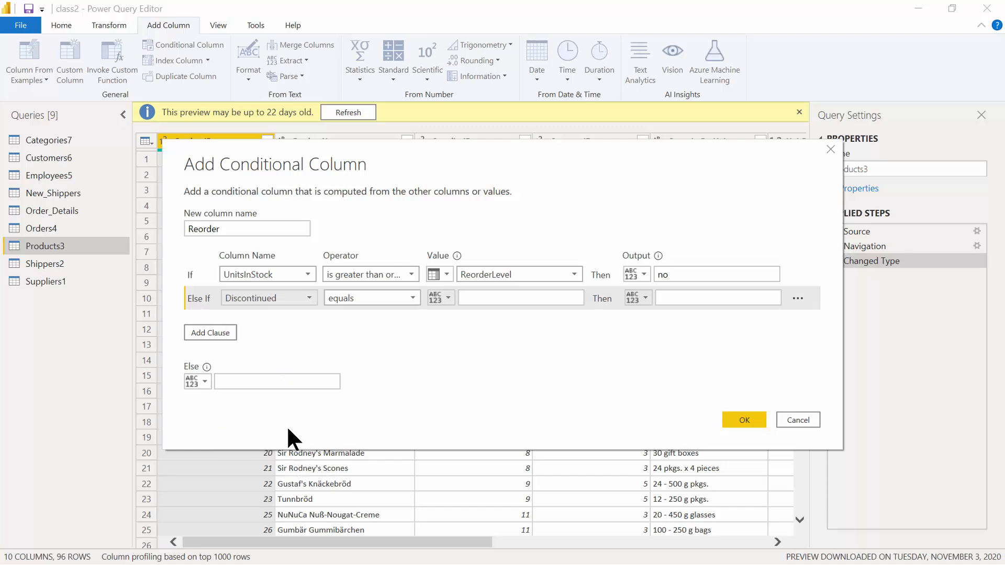
pyautogui.click(486, 299)
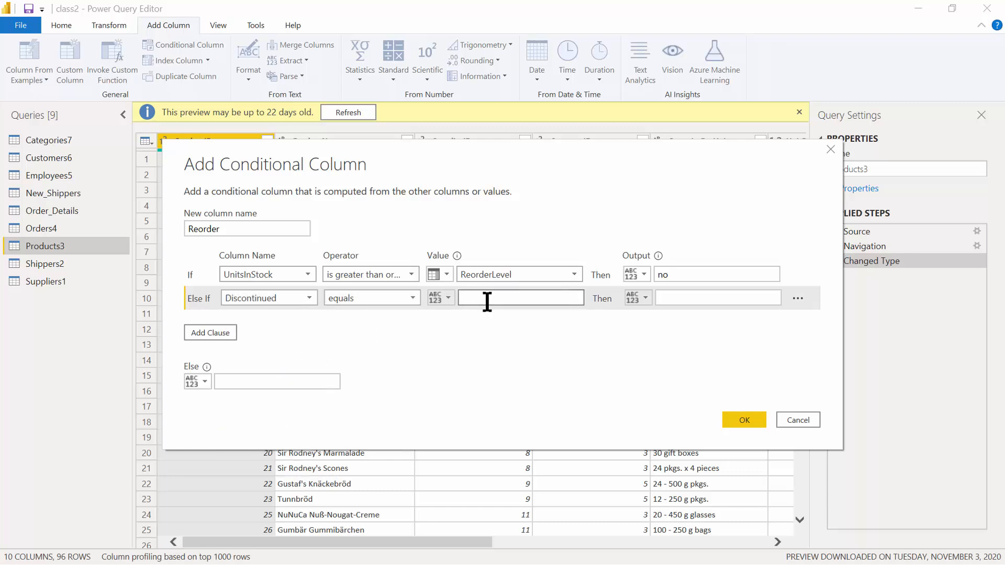
pyautogui.write('True')
pyautogui.click(680, 299)
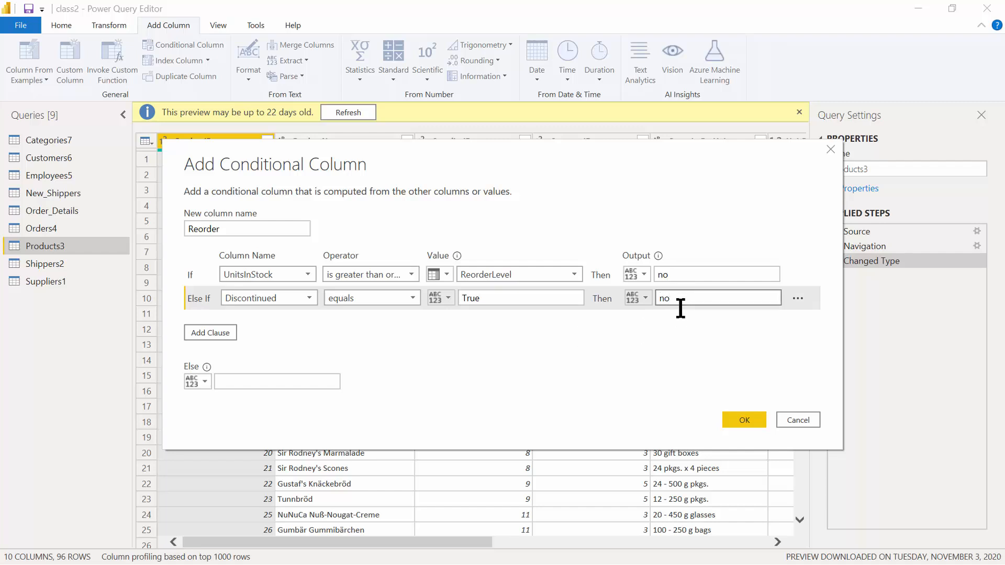
pyautogui.click(249, 386)
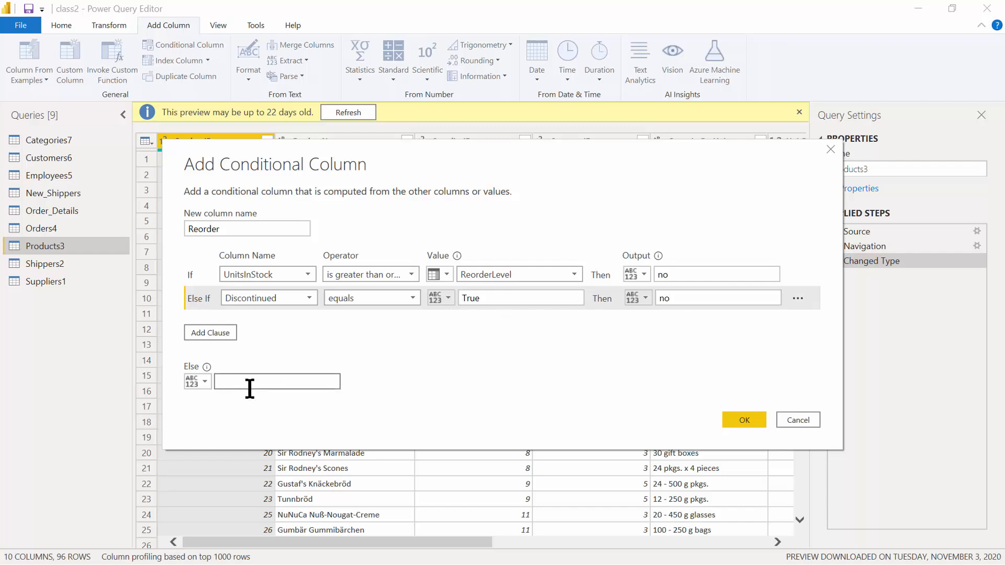
pyautogui.write('yes')
# Create the Reorder column and verify row 2's result against UnitsInStock, ReorderLevel and Discontinued.
pyautogui.click(742, 414)
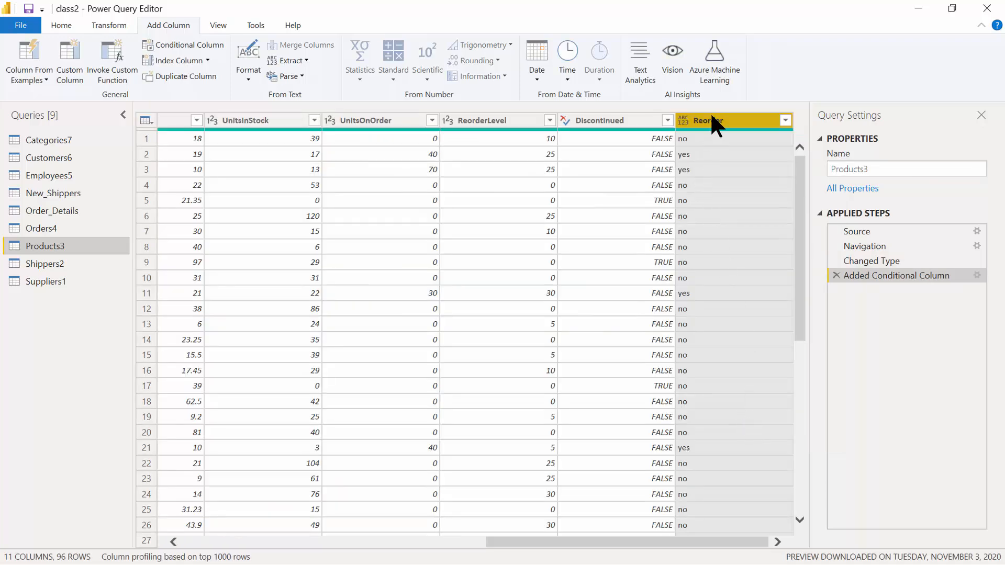
pyautogui.click(700, 154)
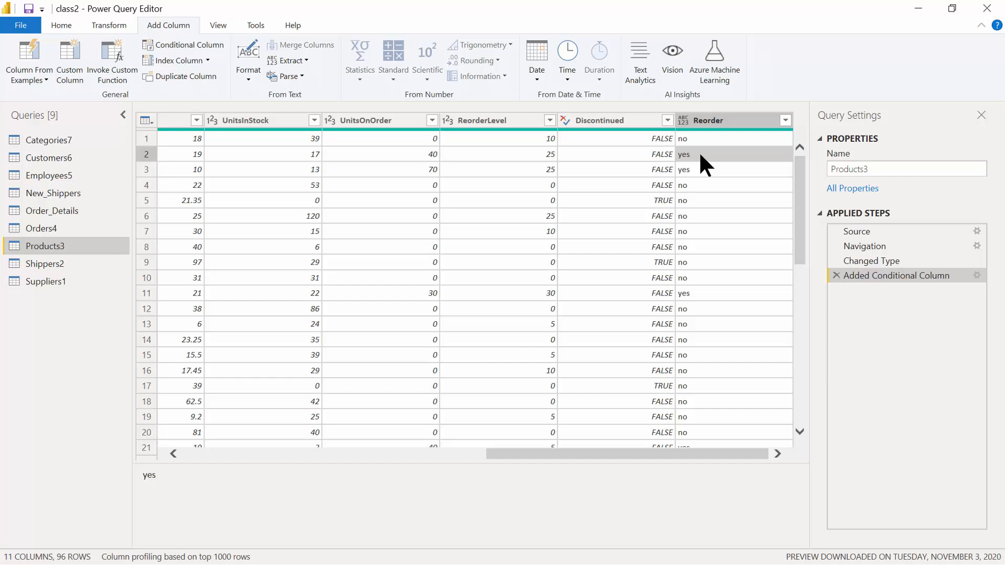
pyautogui.click(284, 153)
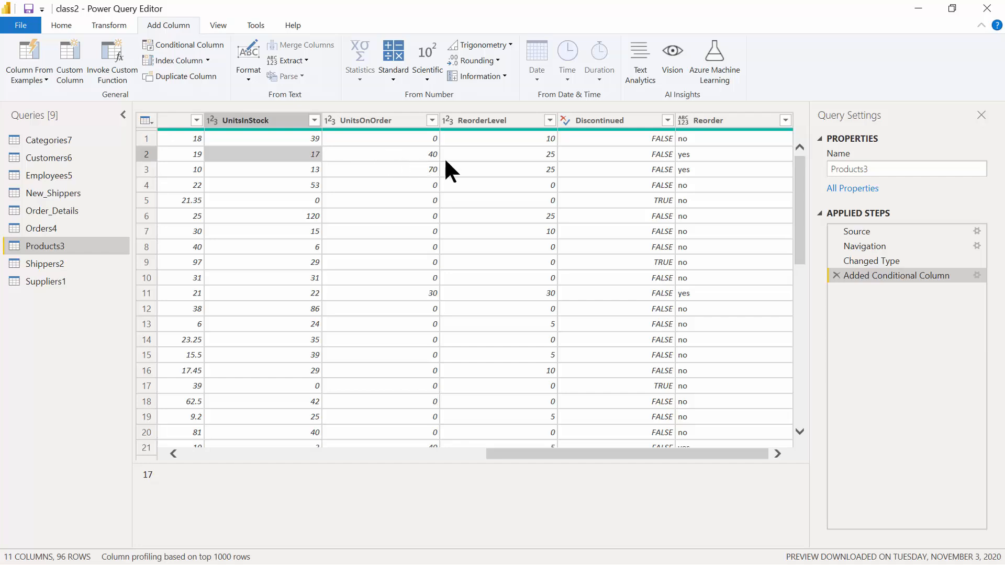
pyautogui.click(482, 154)
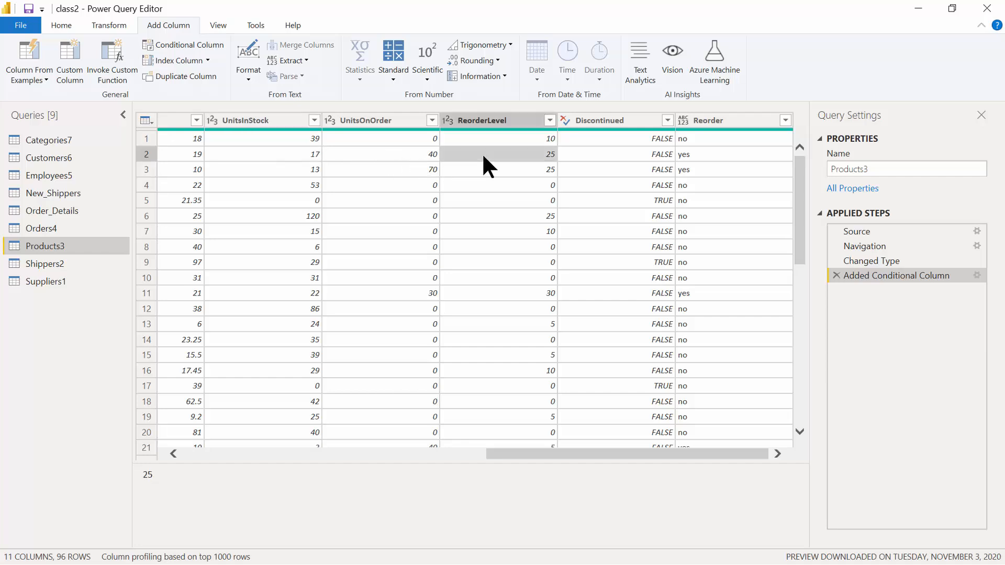
pyautogui.click(567, 157)
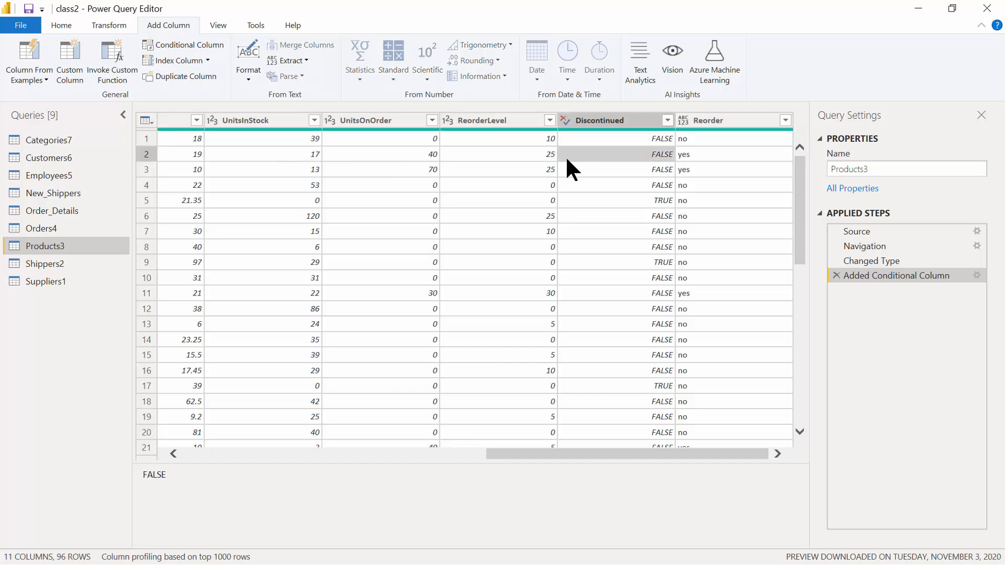
pyautogui.click(685, 157)
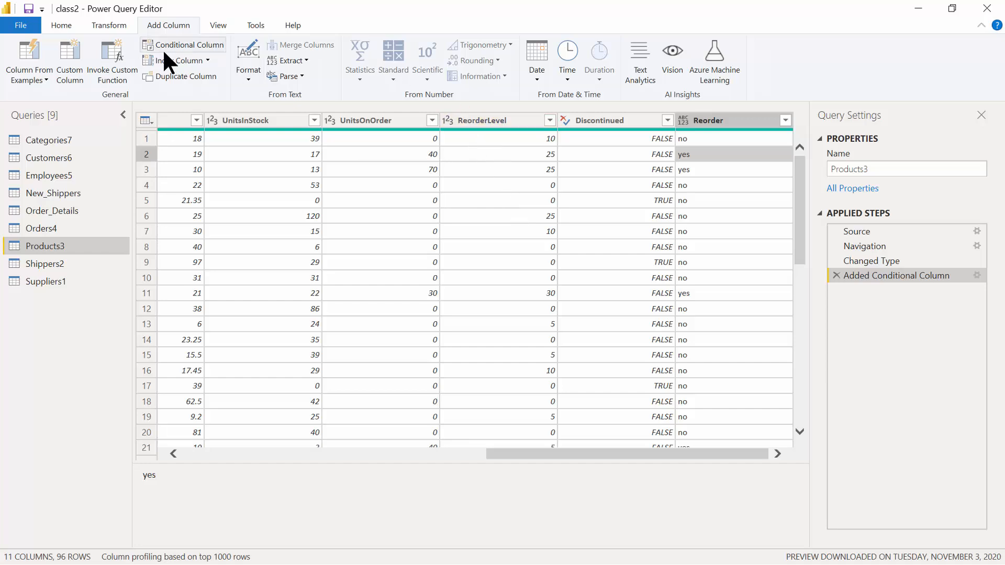
# Apply the query changes, display the Suppliers1 table in data view, and save the report.
pyautogui.click(53, 27)
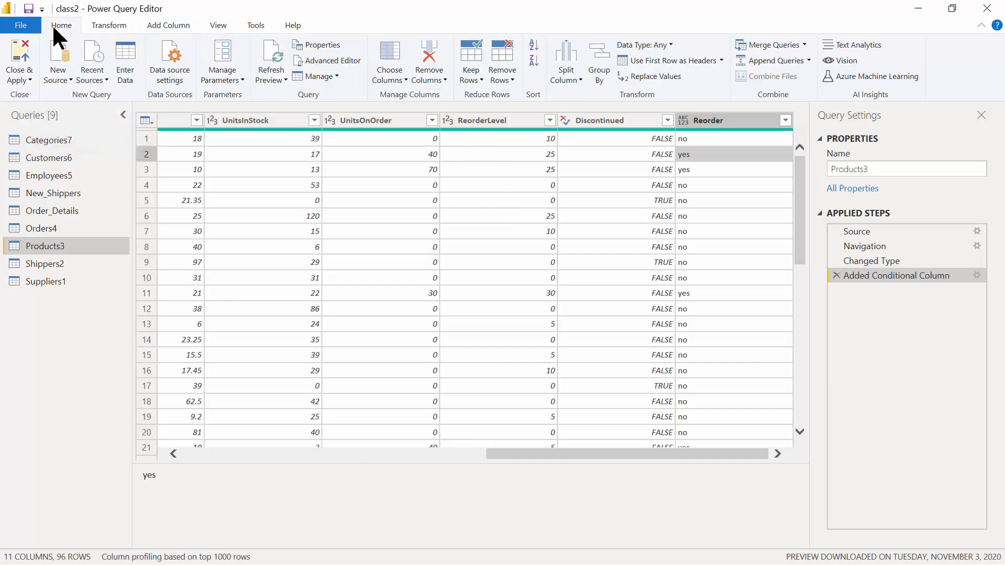
pyautogui.click(21, 51)
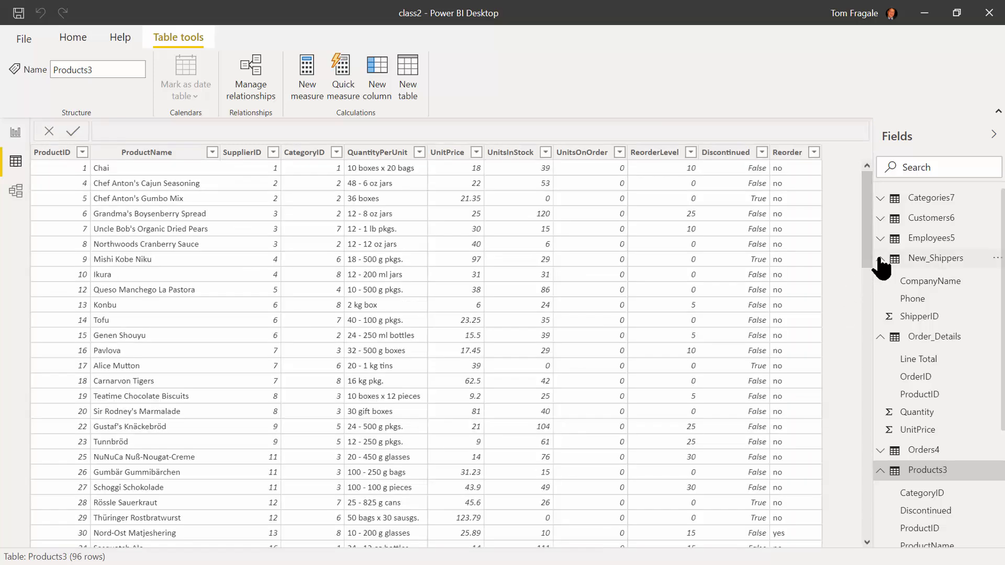
pyautogui.click(880, 259)
pyautogui.click(880, 279)
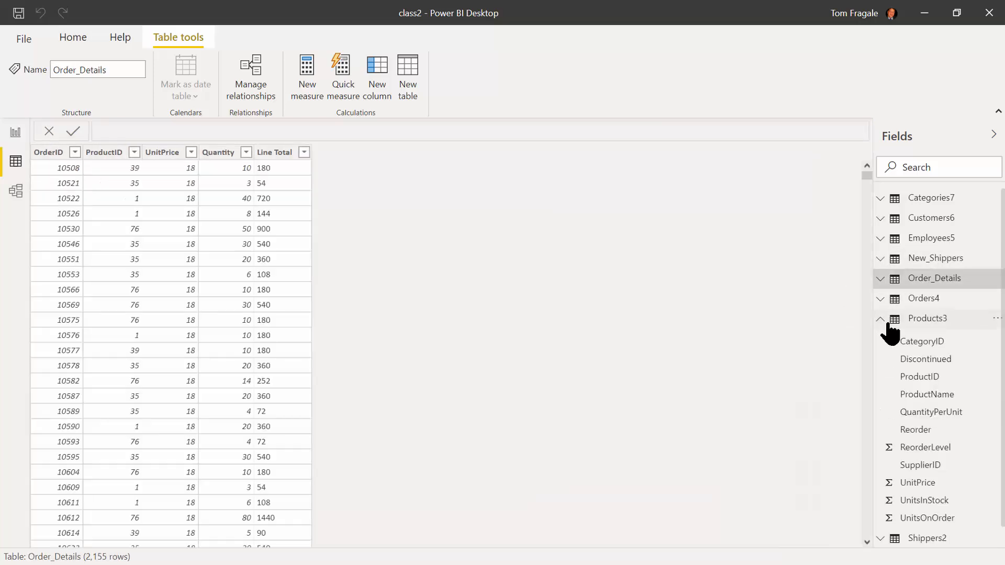
pyautogui.click(880, 319)
pyautogui.click(935, 339)
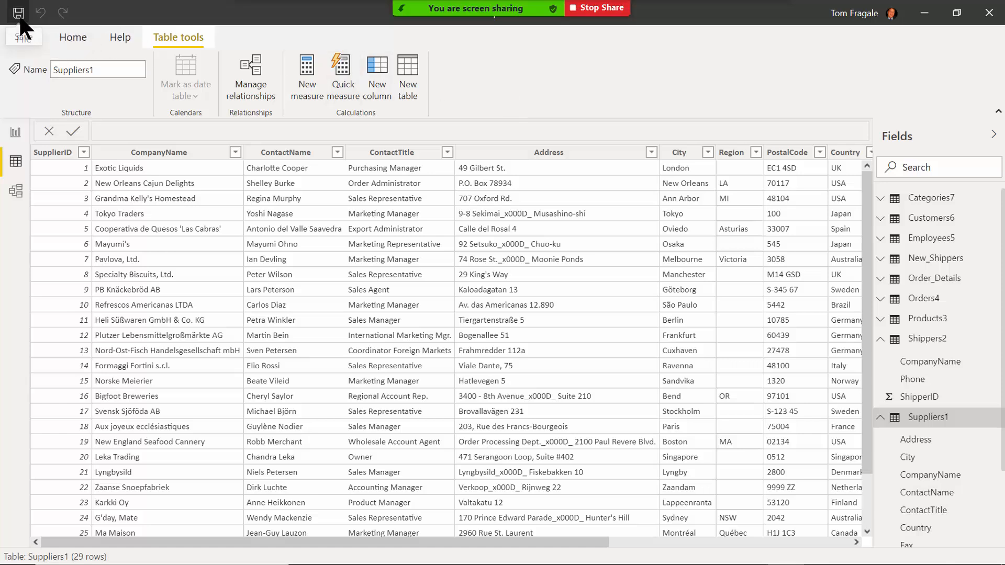
pyautogui.click(20, 19)
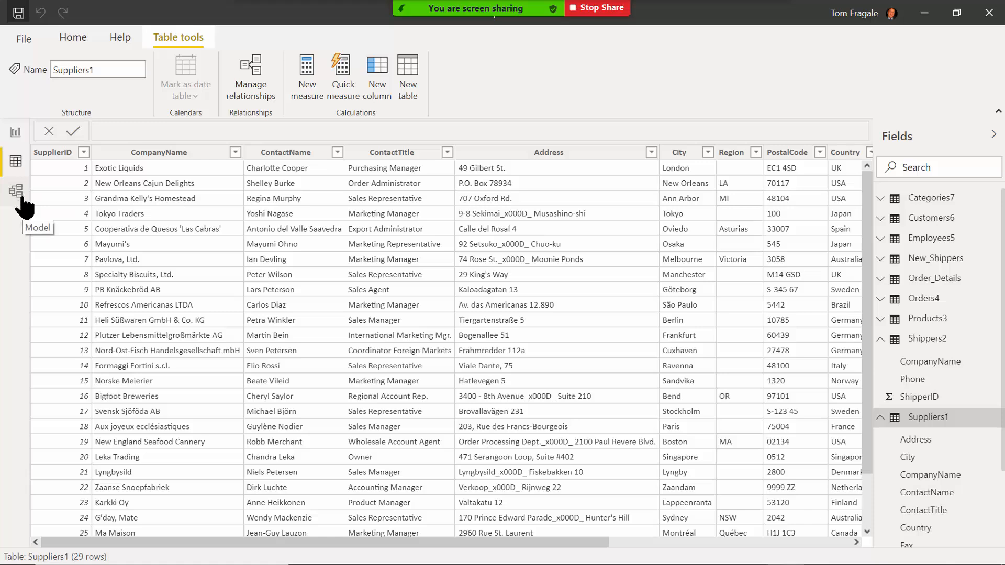
# Switch to Model view, collapse the Properties and Fields panes, and zoom out to fit all tables.
pyautogui.click(21, 198)
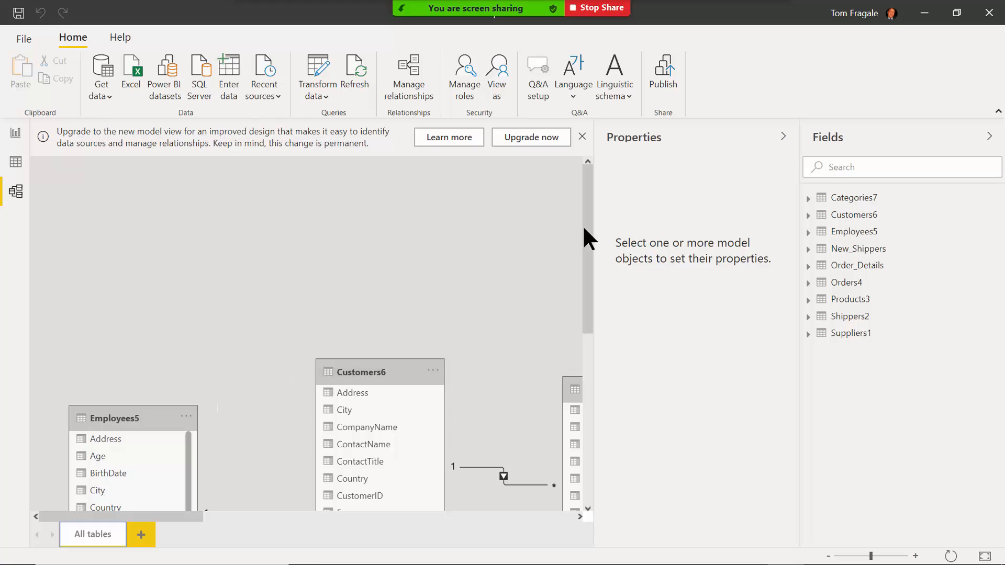
pyautogui.click(784, 138)
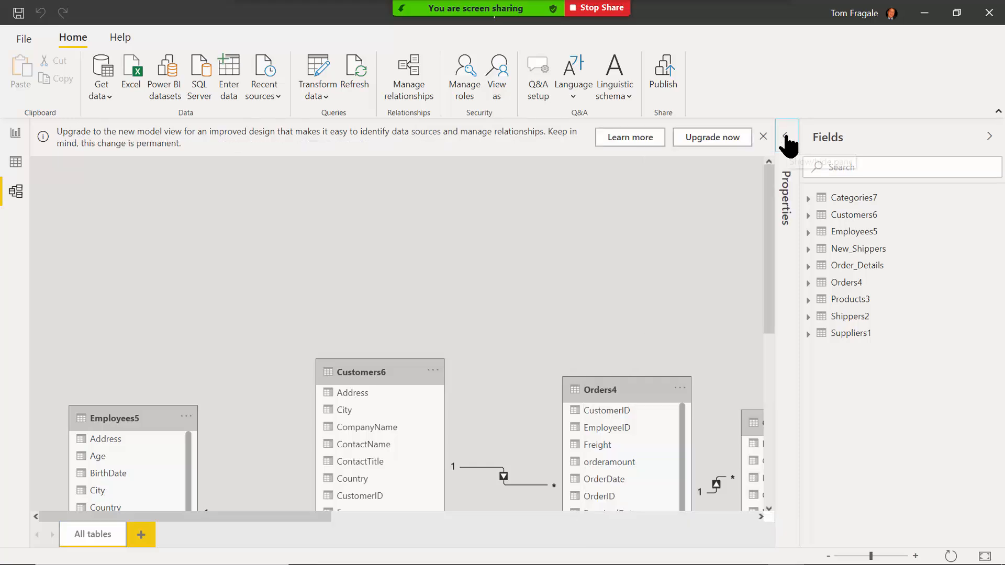
pyautogui.click(990, 139)
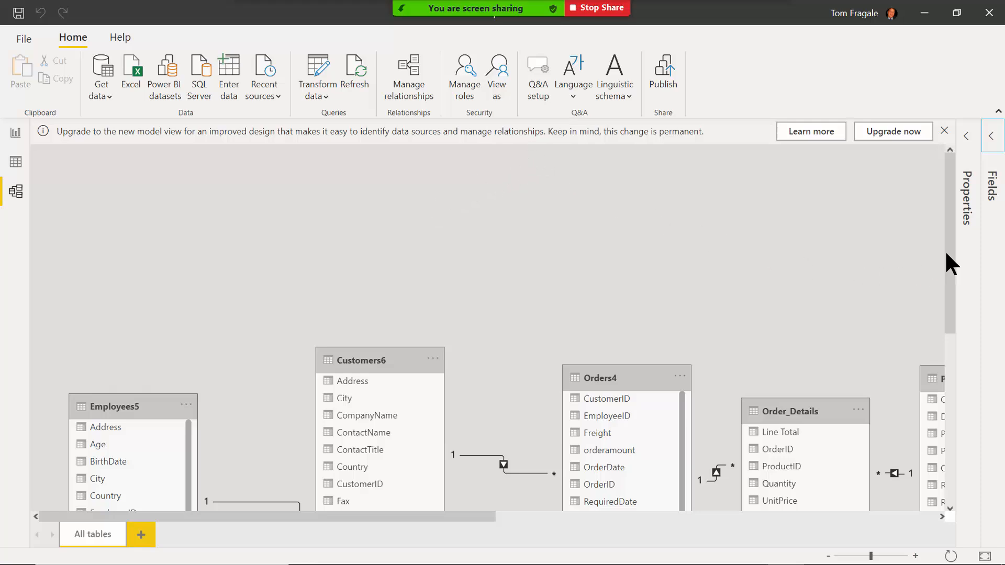
pyautogui.moveTo(948, 240); pyautogui.dragTo(952, 298)
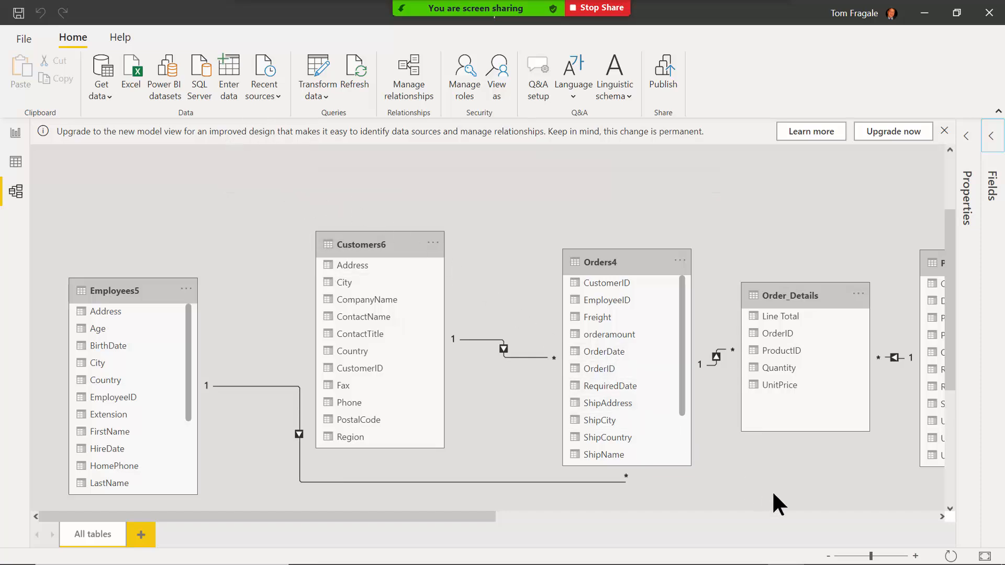
pyautogui.click(851, 555)
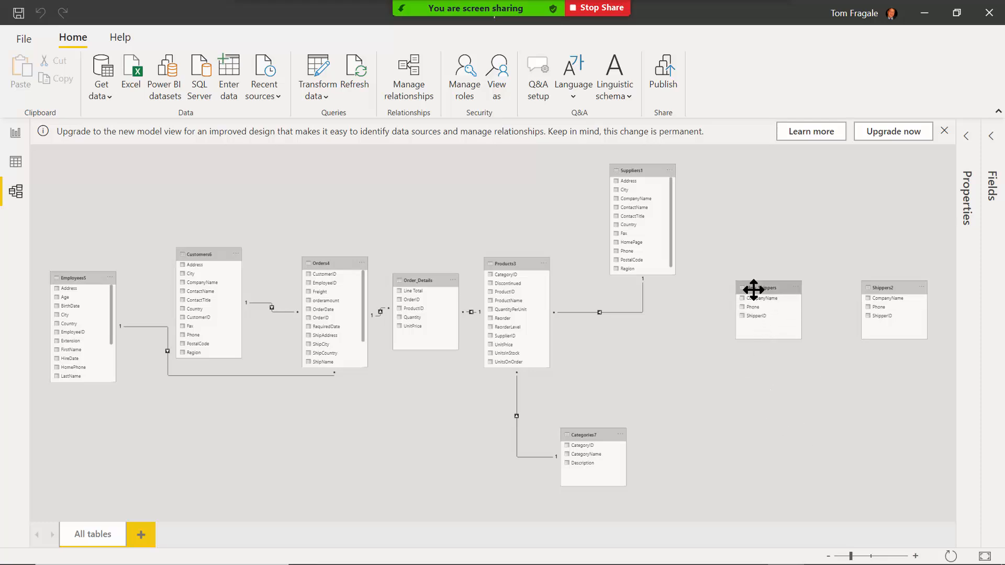
# Place New_Shippers top right with Shippers2 below it, then scroll Orders4's fields to ShipVia.
pyautogui.moveTo(755, 288); pyautogui.dragTo(877, 155)
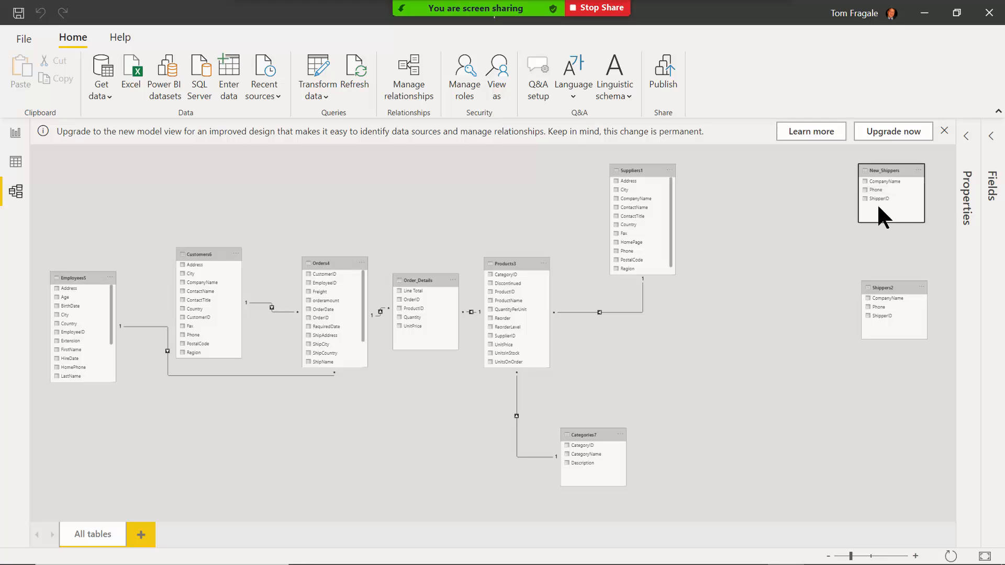
pyautogui.moveTo(888, 287); pyautogui.dragTo(784, 281)
pyautogui.moveTo(848, 293); pyautogui.dragTo(826, 298)
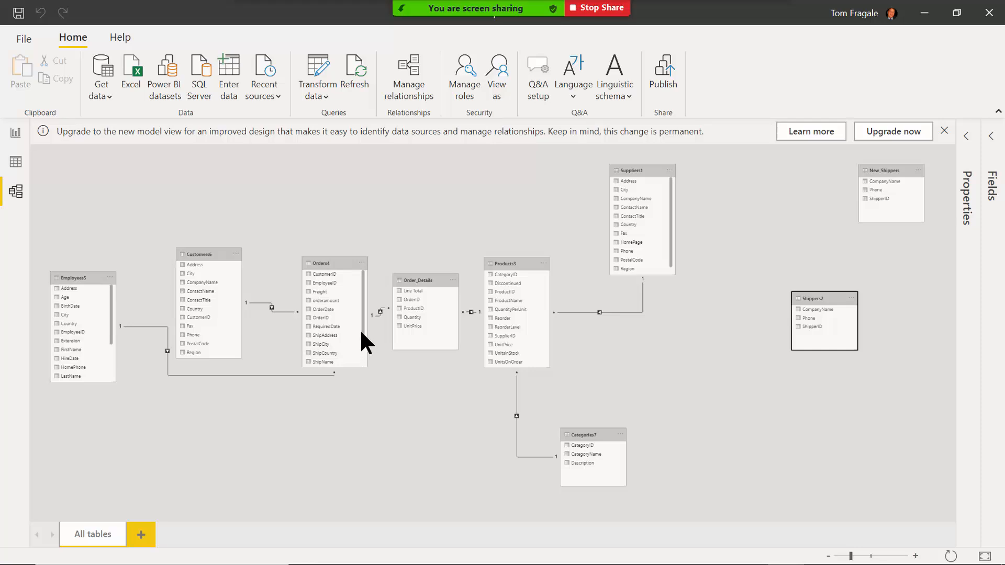
pyautogui.click(363, 279)
pyautogui.moveTo(363, 277); pyautogui.dragTo(367, 309)
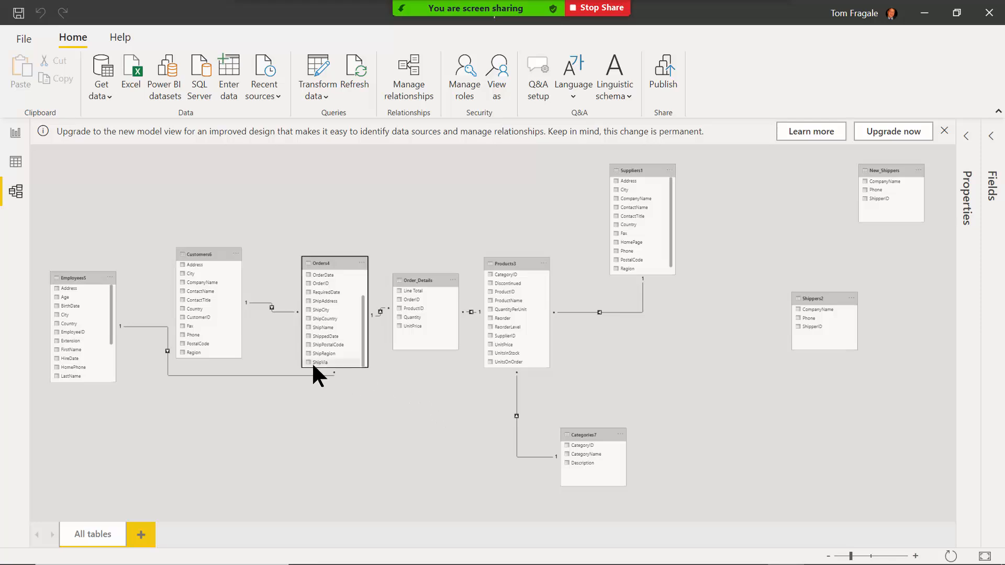
# Link Orders4's ShipVia field to ShipperID in Shippers2.
pyautogui.moveTo(314, 364); pyautogui.dragTo(805, 329)
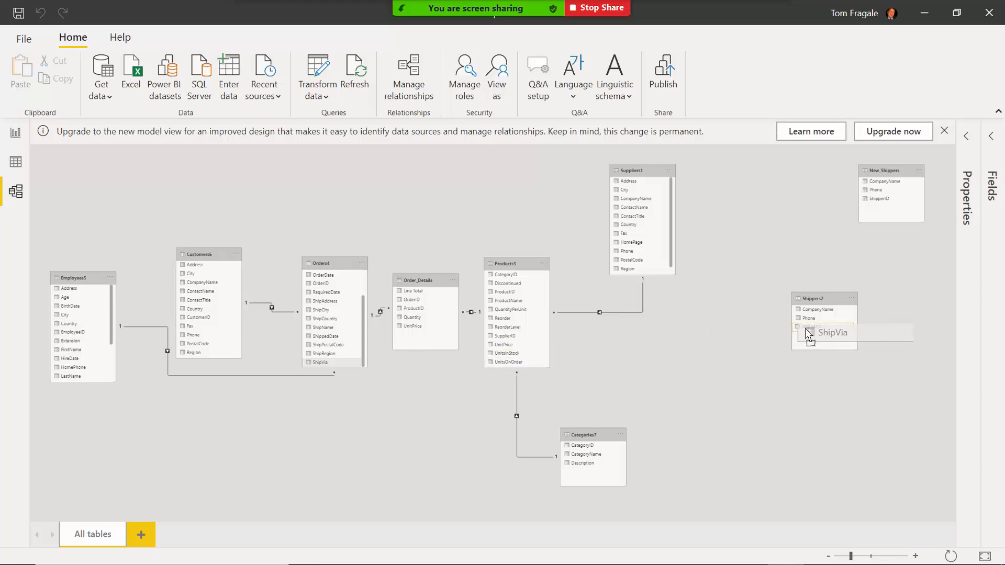
pyautogui.moveTo(805, 328); pyautogui.dragTo(804, 328)
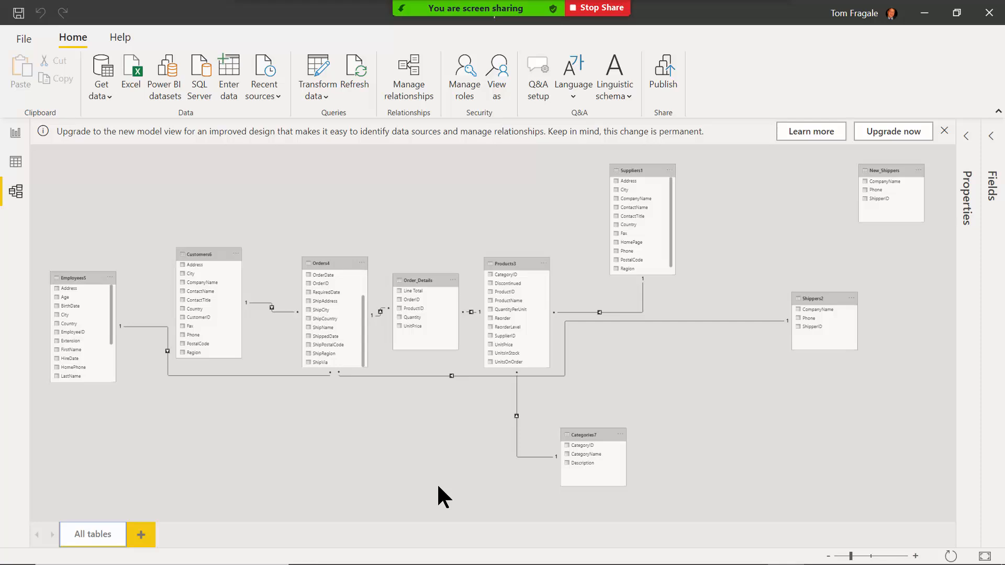
# Open the Edit relationship dialog for the Orders4–Employees5 link.
pyautogui.rightClick(246, 376)
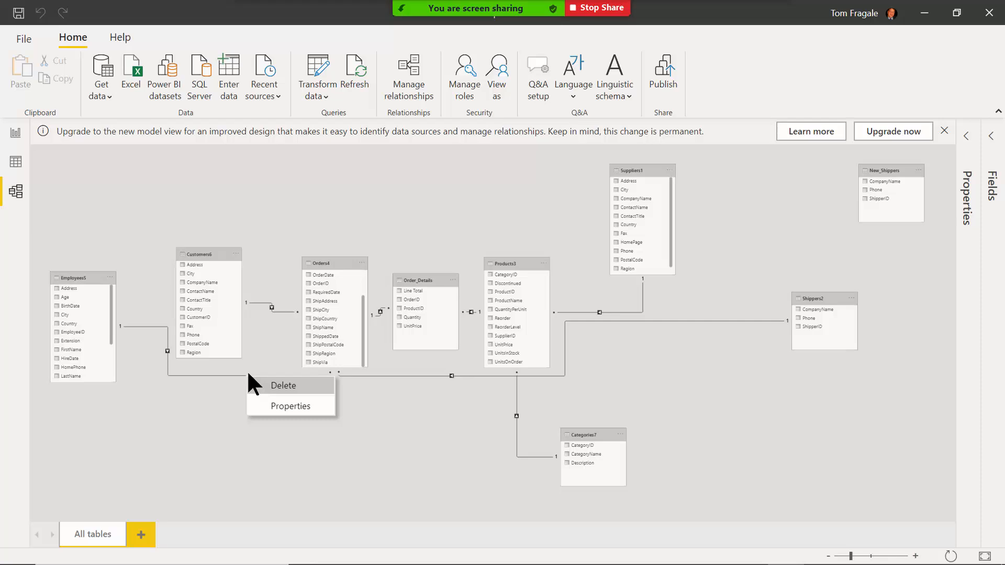
pyautogui.click(206, 429)
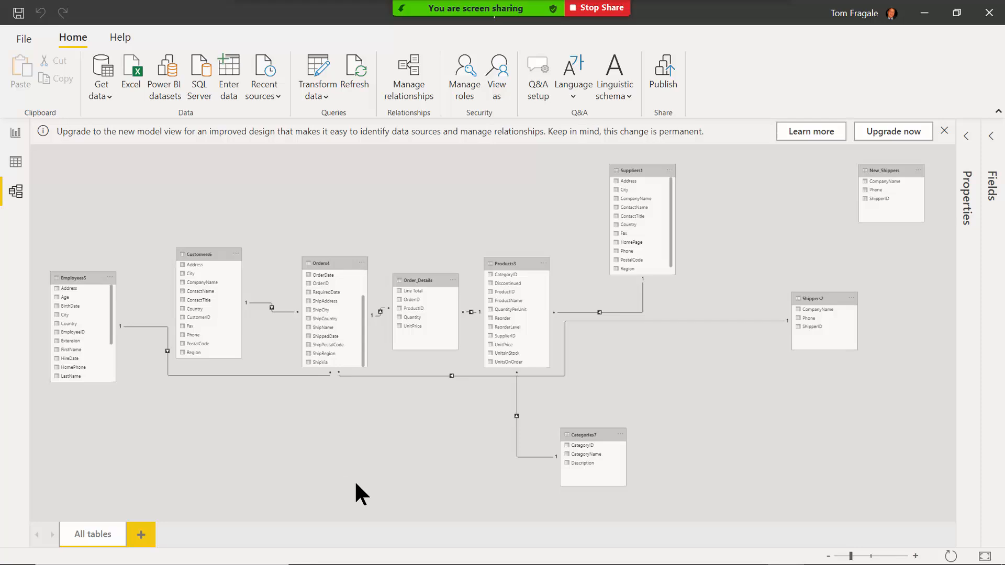
pyautogui.doubleClick(258, 376)
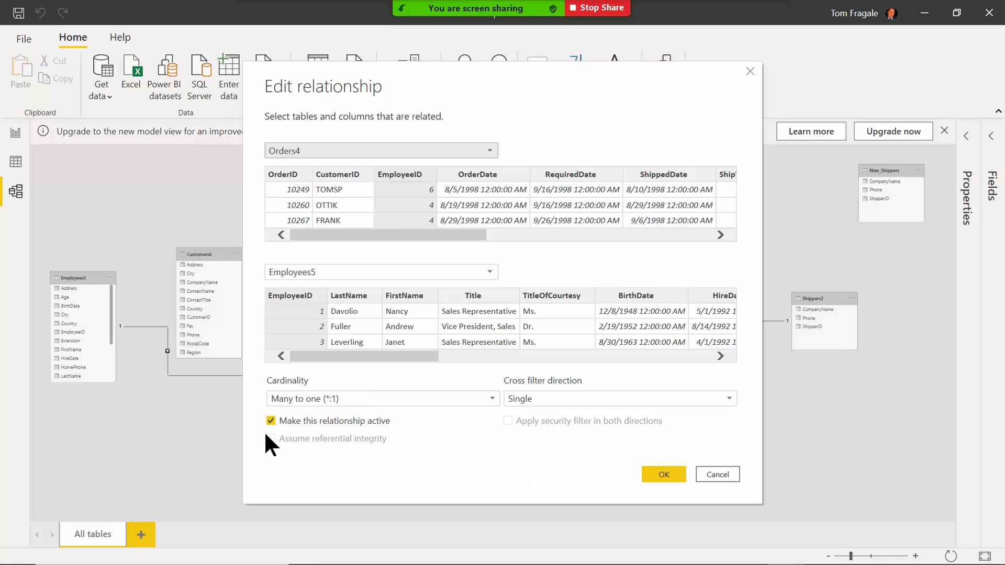
pyautogui.click(491, 397)
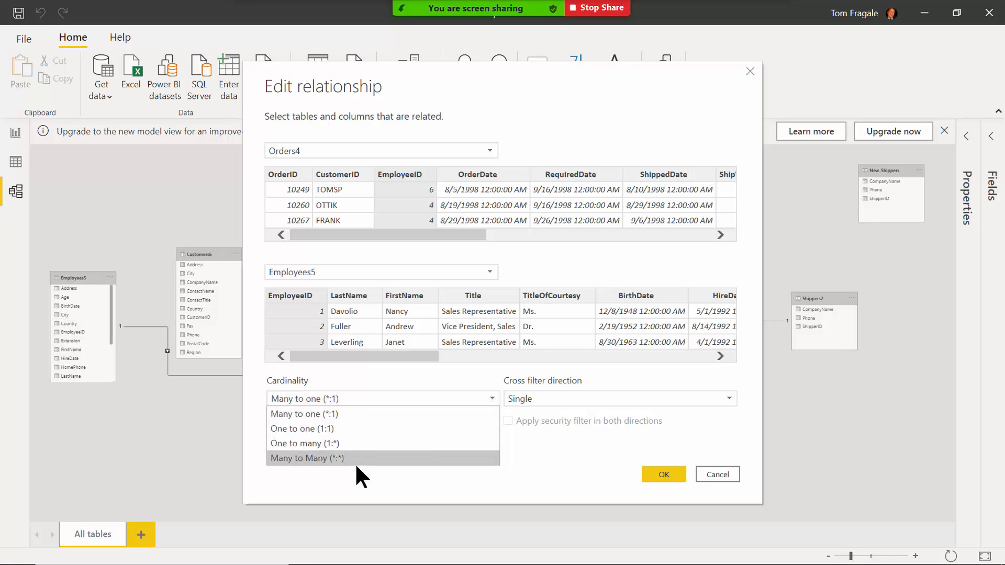
pyautogui.click(194, 401)
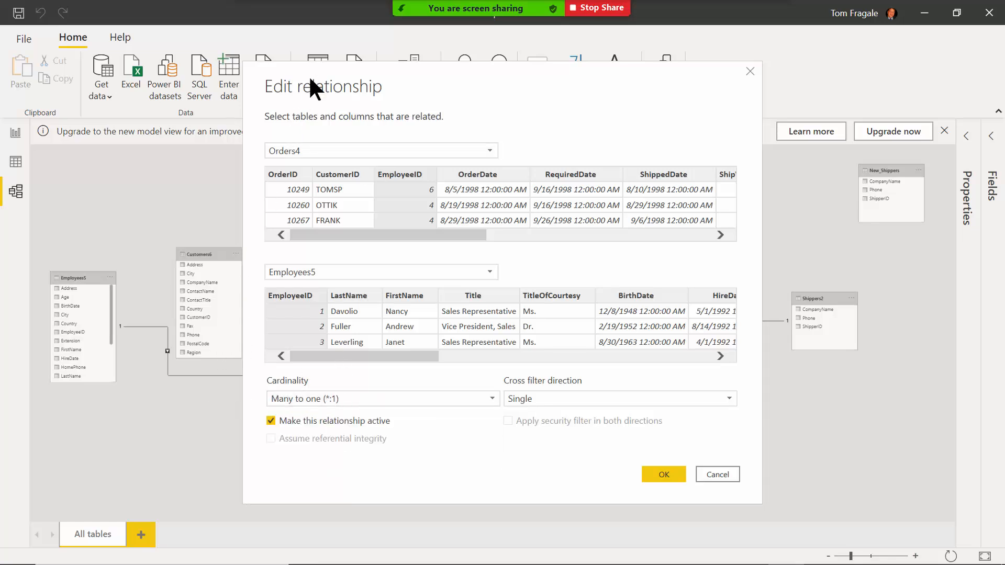
pyautogui.moveTo(312, 77); pyautogui.dragTo(516, 96)
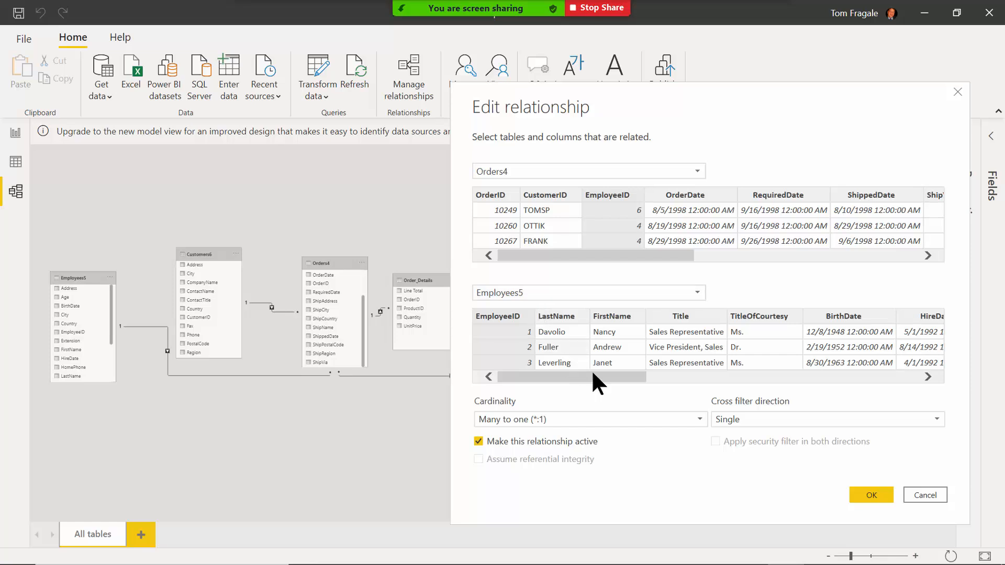
pyautogui.click(701, 419)
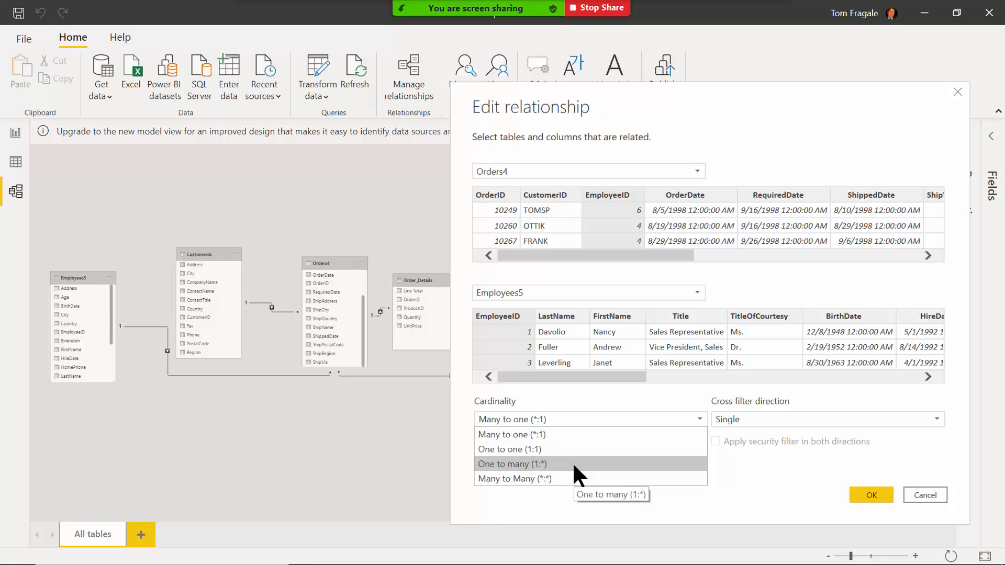
pyautogui.click(369, 481)
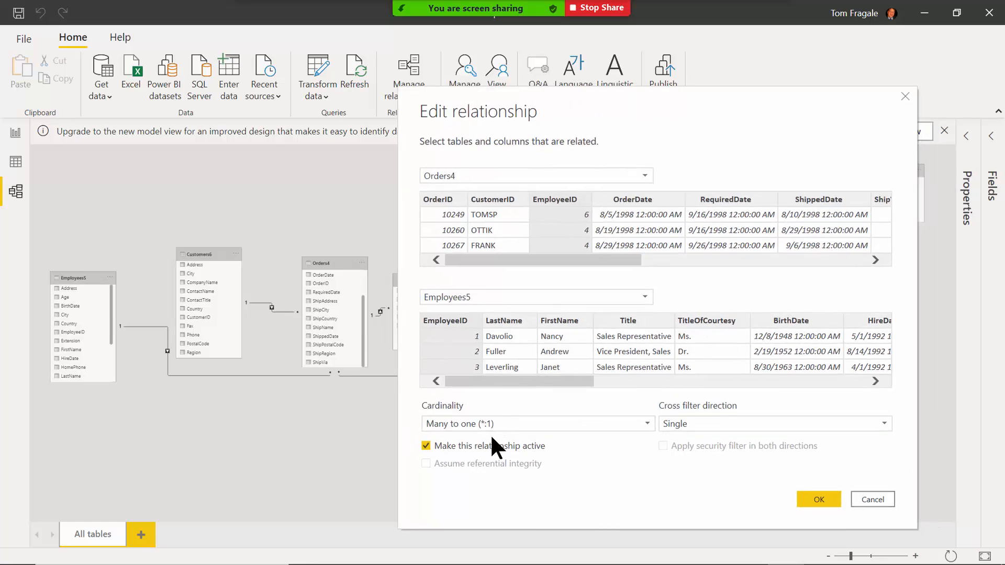
# Keep Many to one cardinality and Single cross filter direction for Orders4–Employees5.
pyautogui.click(696, 422)
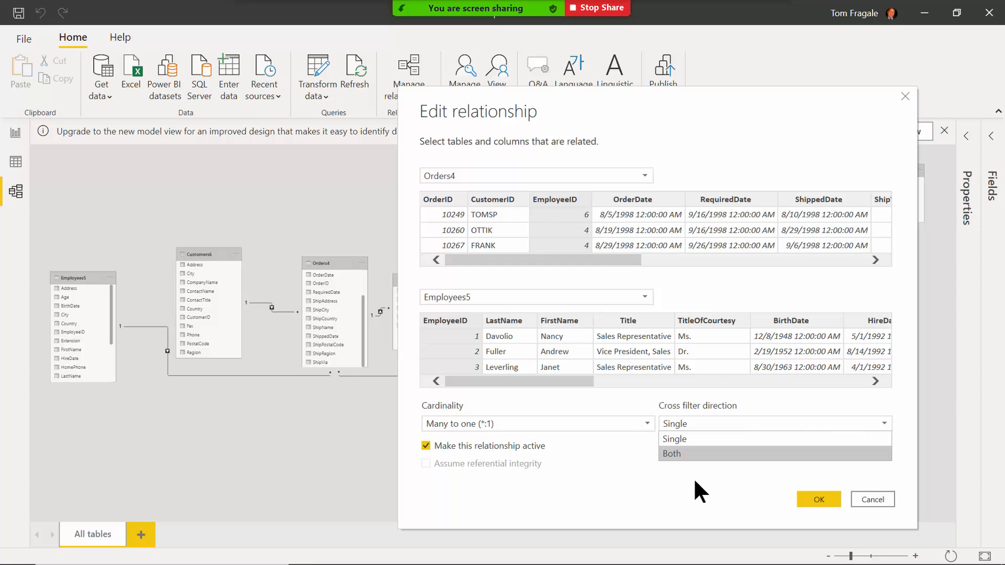
pyautogui.click(693, 494)
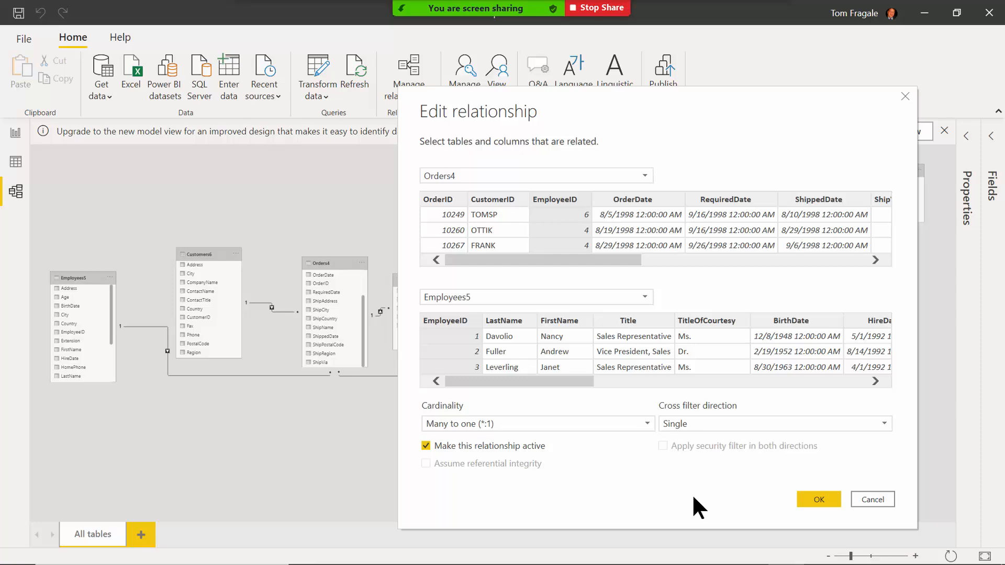
pyautogui.click(611, 425)
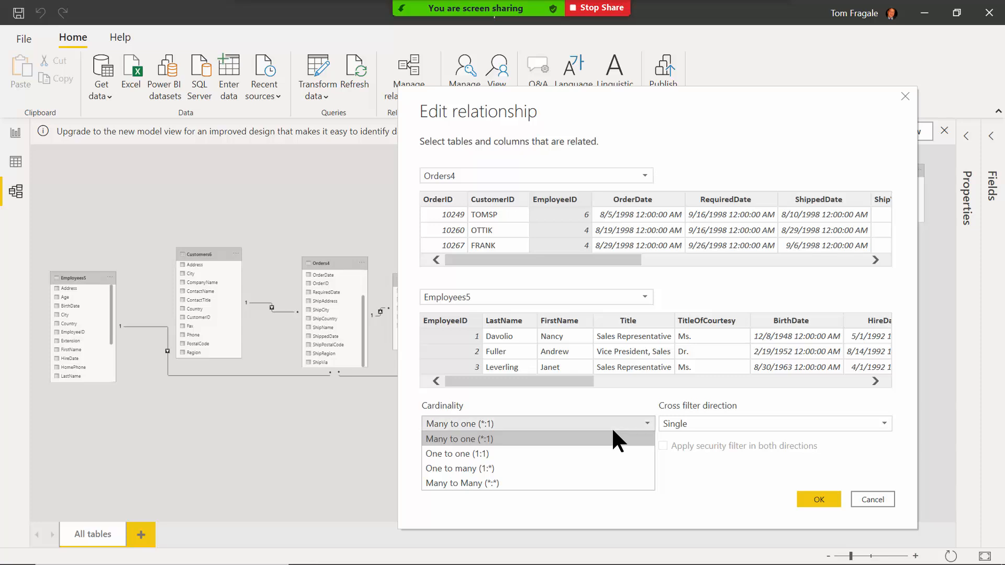
pyautogui.click(729, 420)
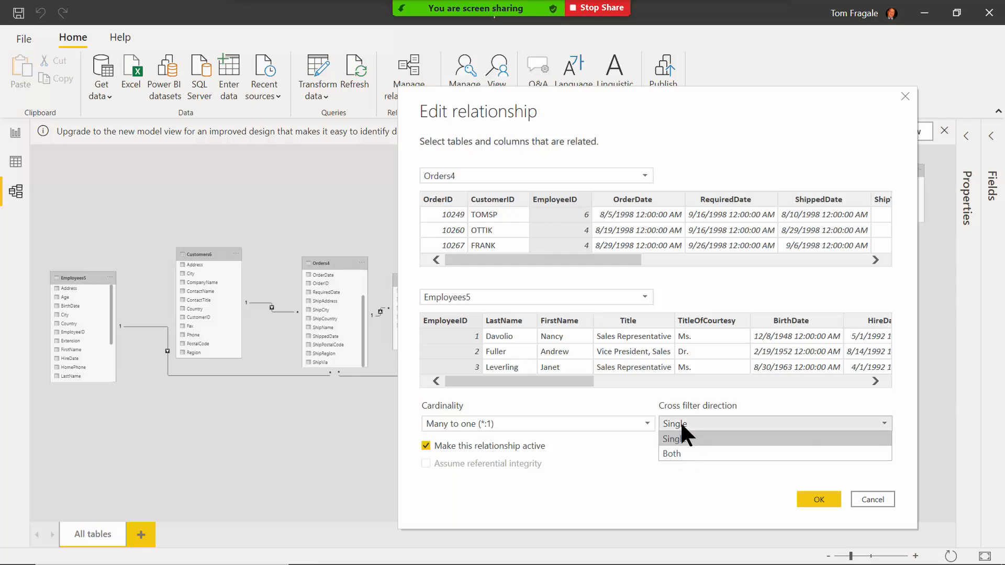
pyautogui.click(608, 467)
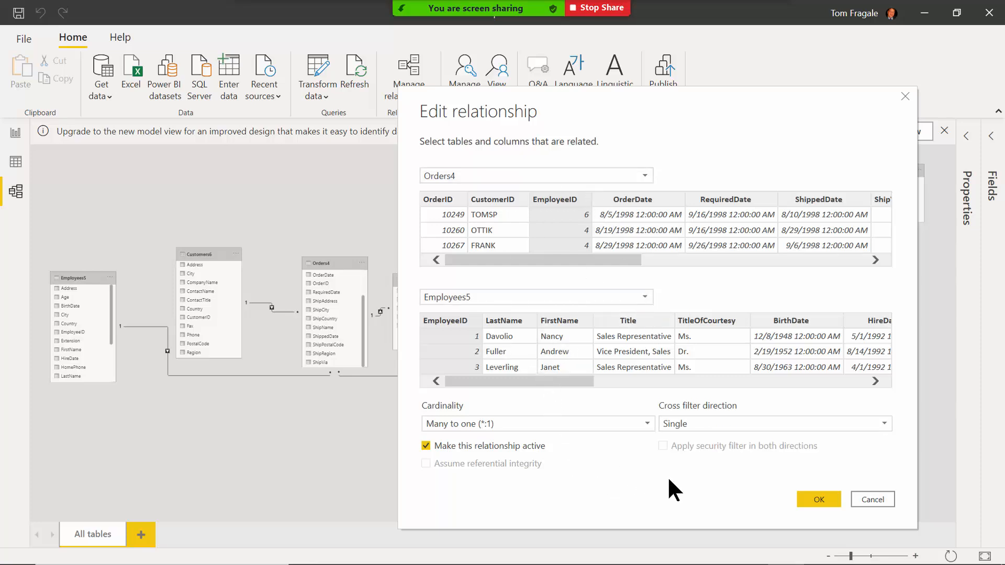
# Close the Orders4–Employees5 relationship editor without changes.
pyautogui.click(816, 499)
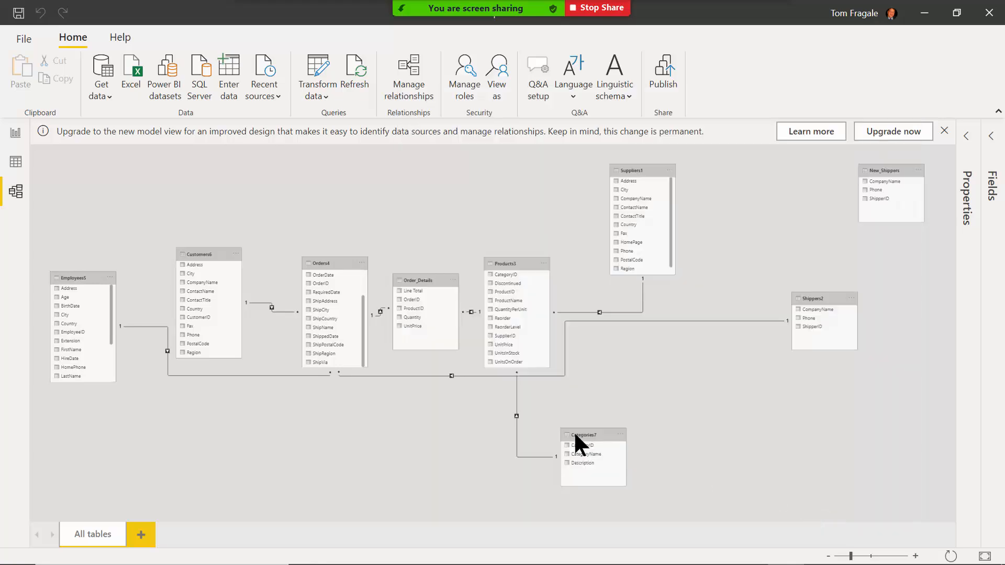
pyautogui.doubleClick(290, 375)
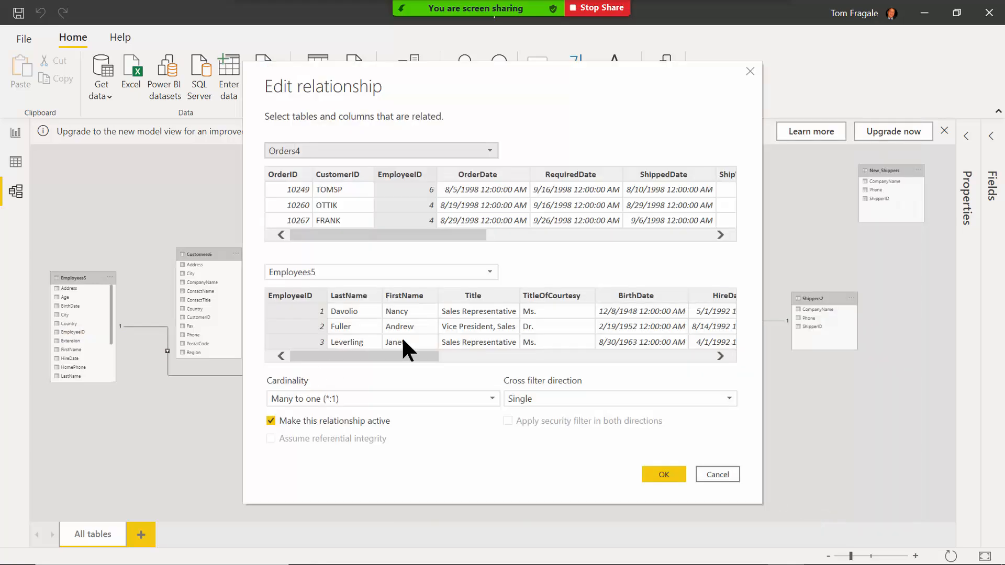
pyautogui.click(748, 72)
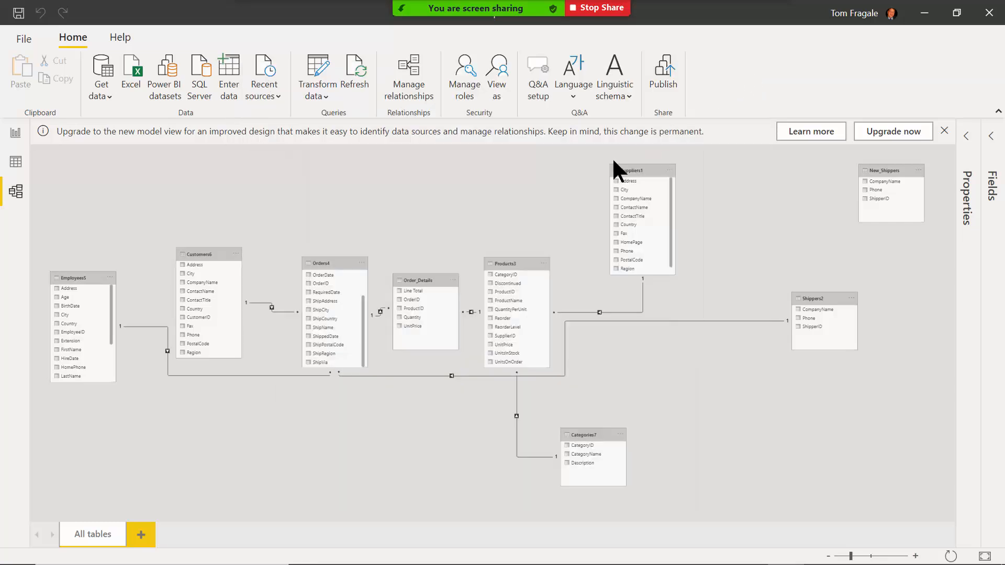
# Reopen the relationship's properties from its context menu and close them unchanged.
pyautogui.rightClick(278, 372)
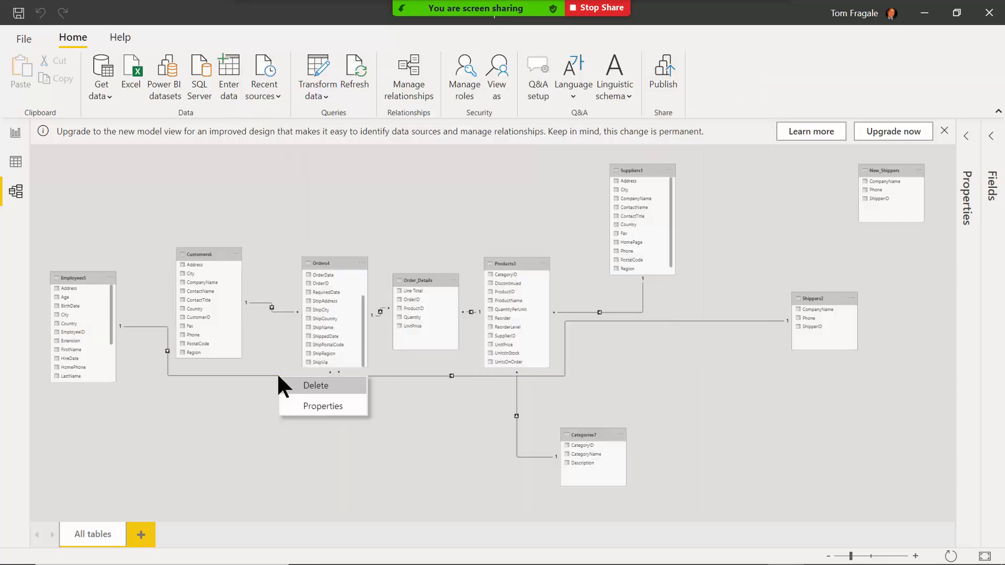
pyautogui.click(325, 406)
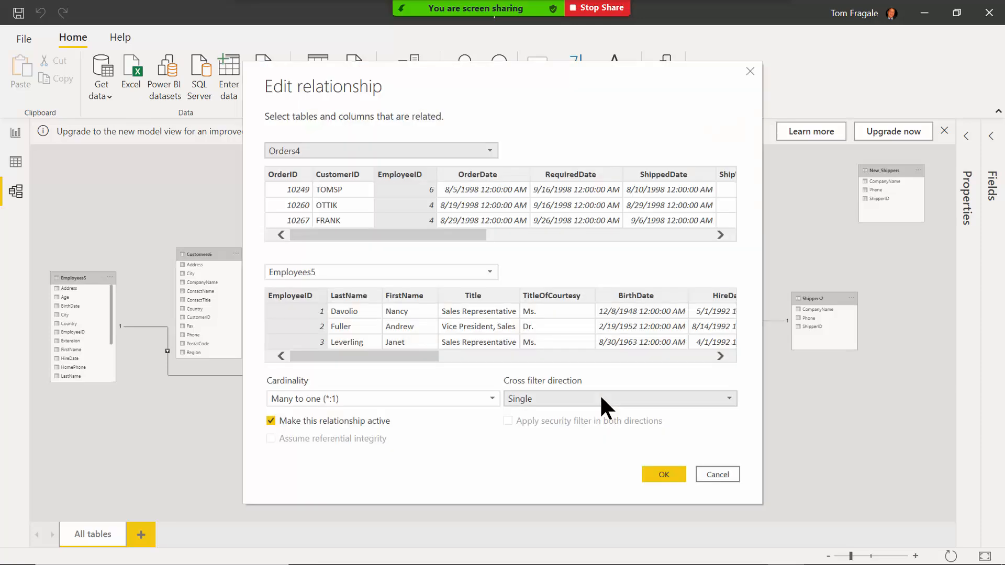
pyautogui.click(750, 70)
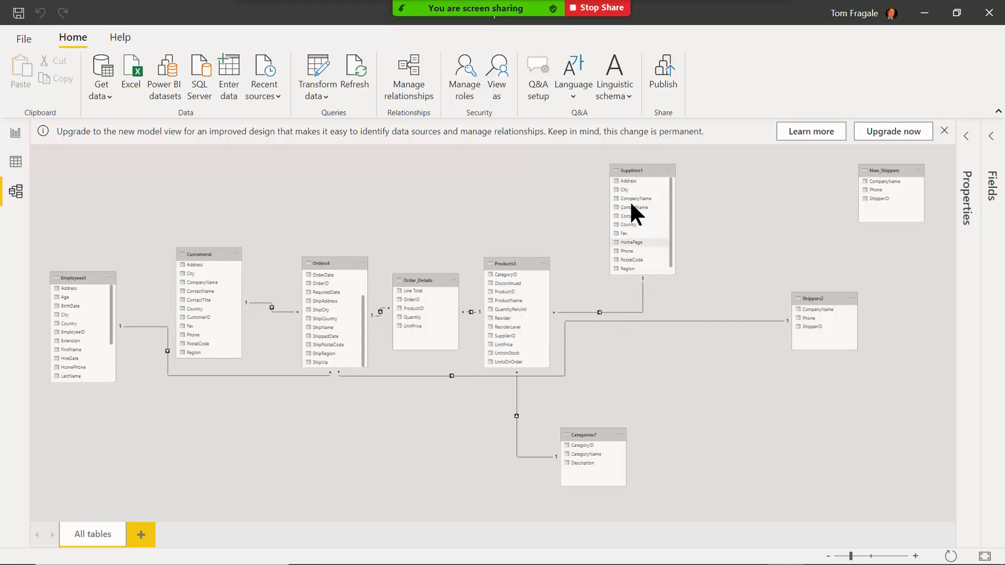
# Delete the existing Products3–Suppliers1 relationship.
pyautogui.rightClick(642, 296)
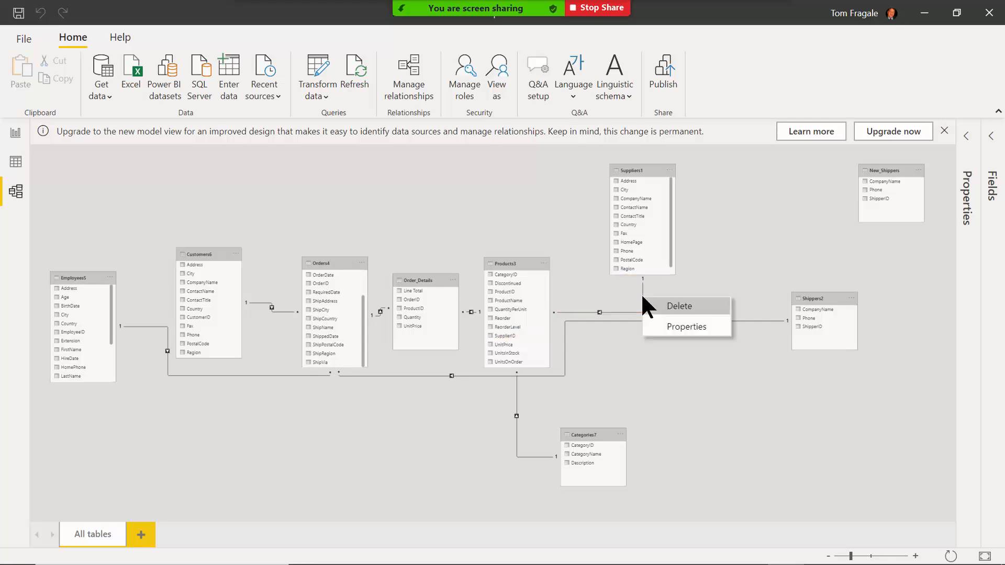
pyautogui.click(683, 306)
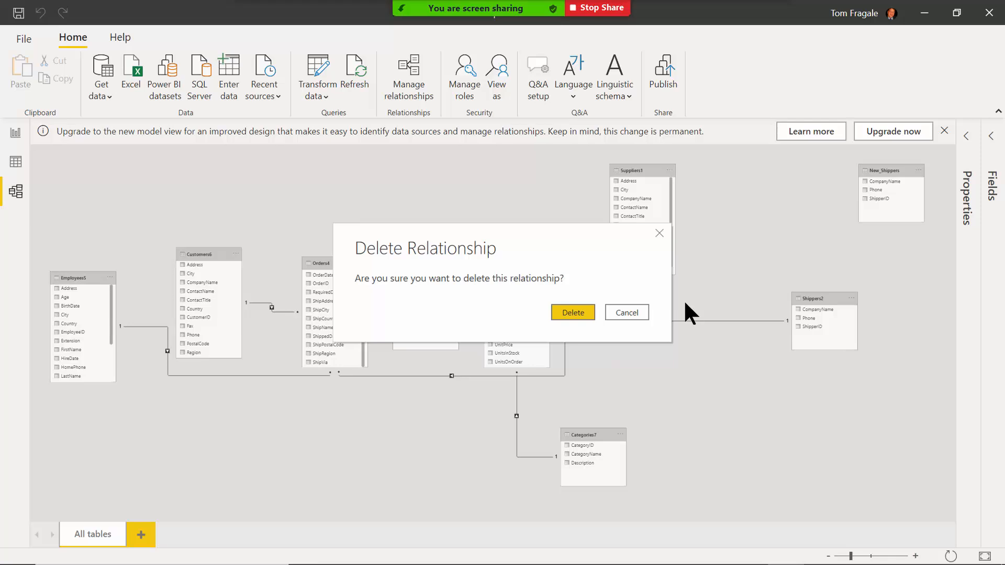
pyautogui.click(582, 314)
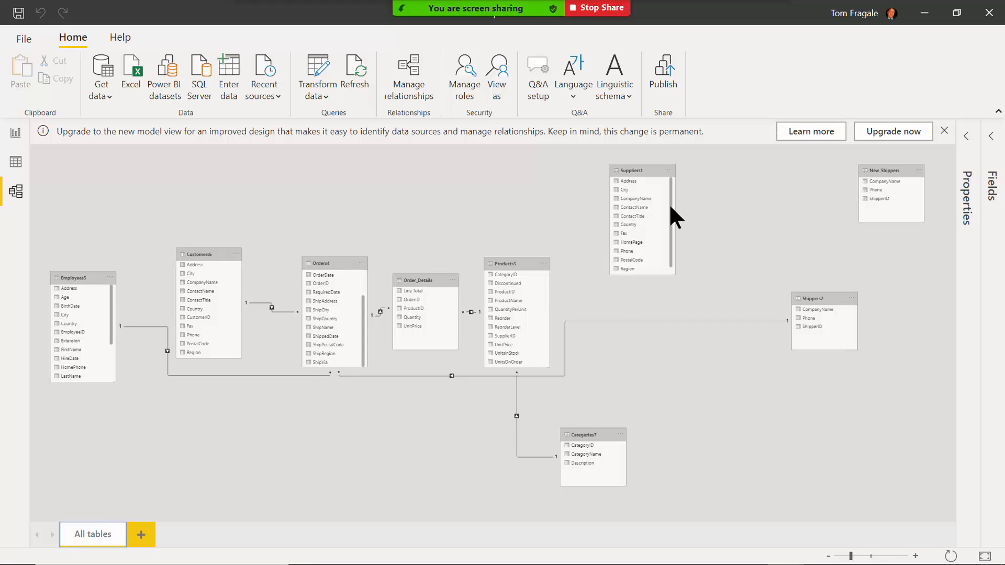
# Join Suppliers1's SupplierID to Products3's SupplierID and accept the many-to-one settings.
pyautogui.moveTo(670, 181); pyautogui.dragTo(669, 199)
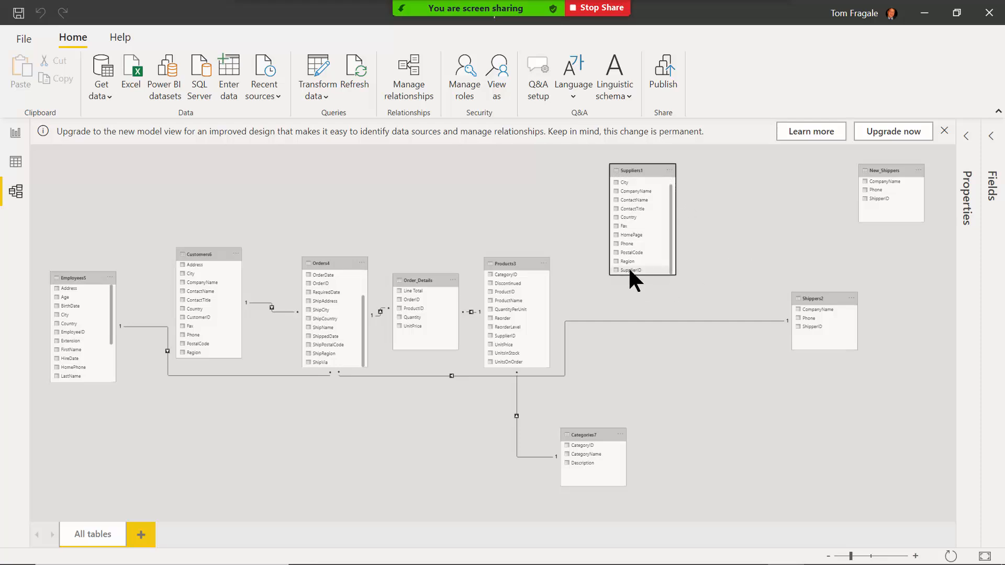
pyautogui.moveTo(630, 270); pyautogui.dragTo(514, 343)
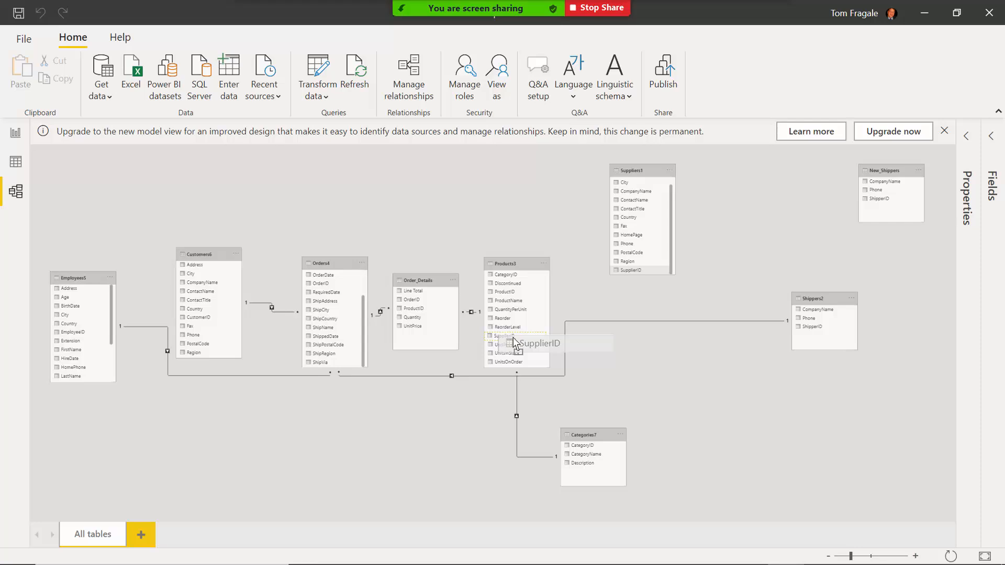
pyautogui.moveTo(514, 342); pyautogui.dragTo(514, 343)
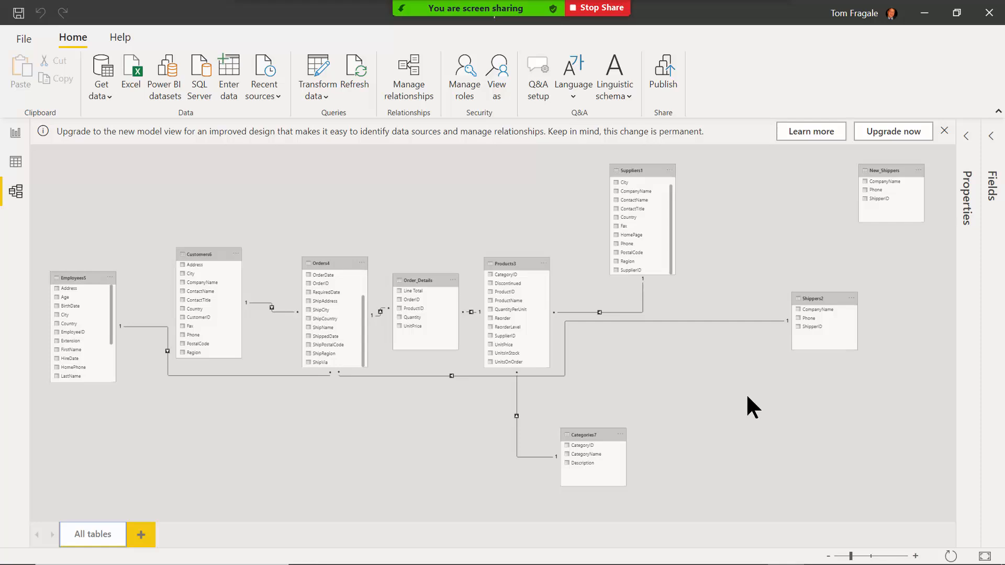
pyautogui.doubleClick(630, 312)
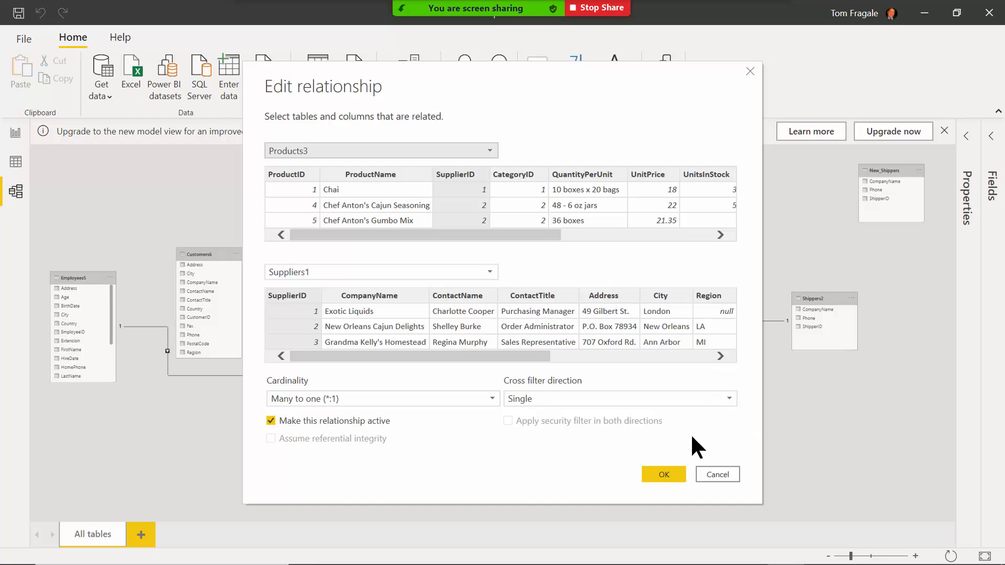
pyautogui.click(654, 471)
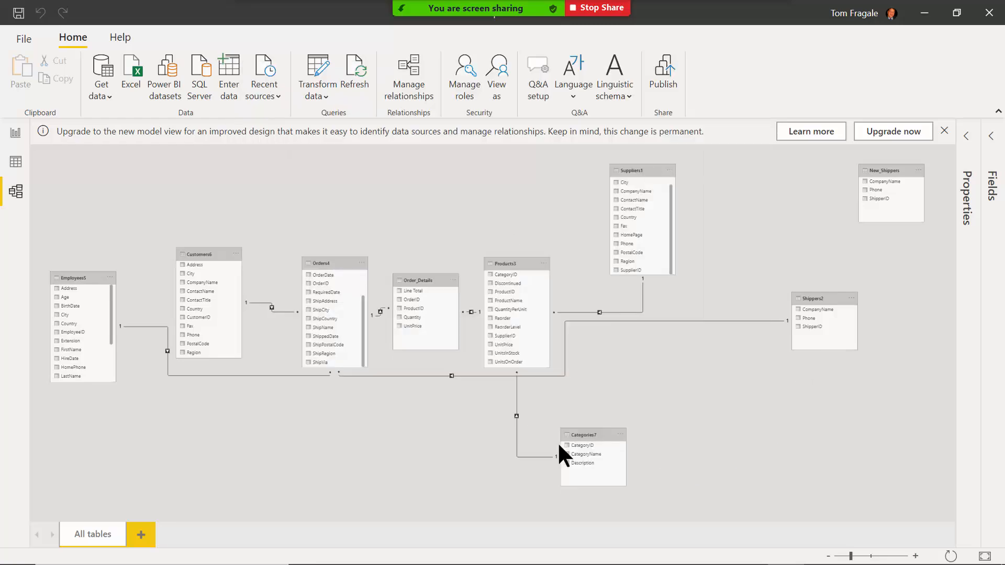
# Zoom the diagram, save the report, and show the Suppliers1 rows in Data view.
pyautogui.moveTo(852, 557)
pyautogui.mouseDown()
pyautogui.moveTo(871, 557)
pyautogui.moveTo(850, 560)
pyautogui.mouseUp()
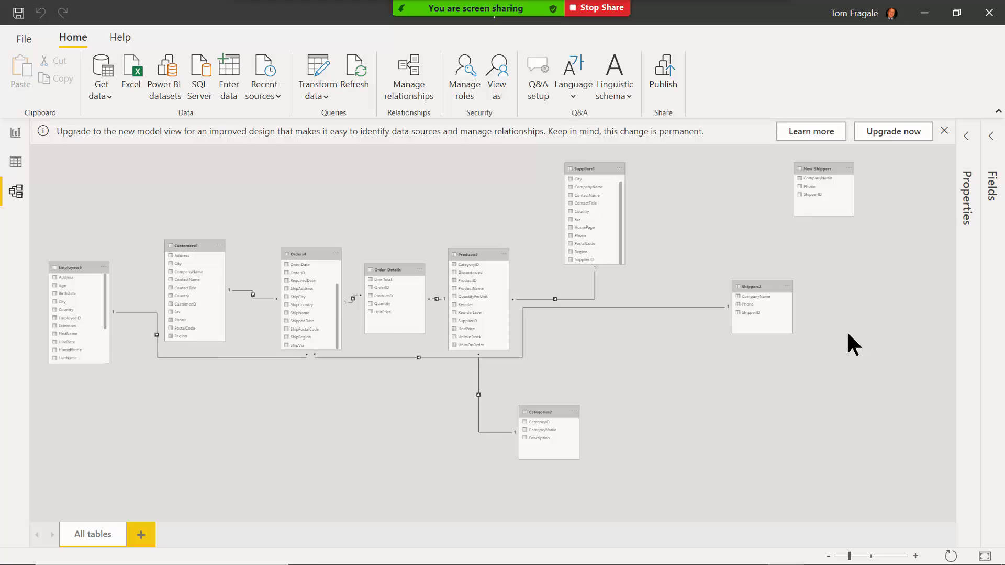
pyautogui.click(18, 20)
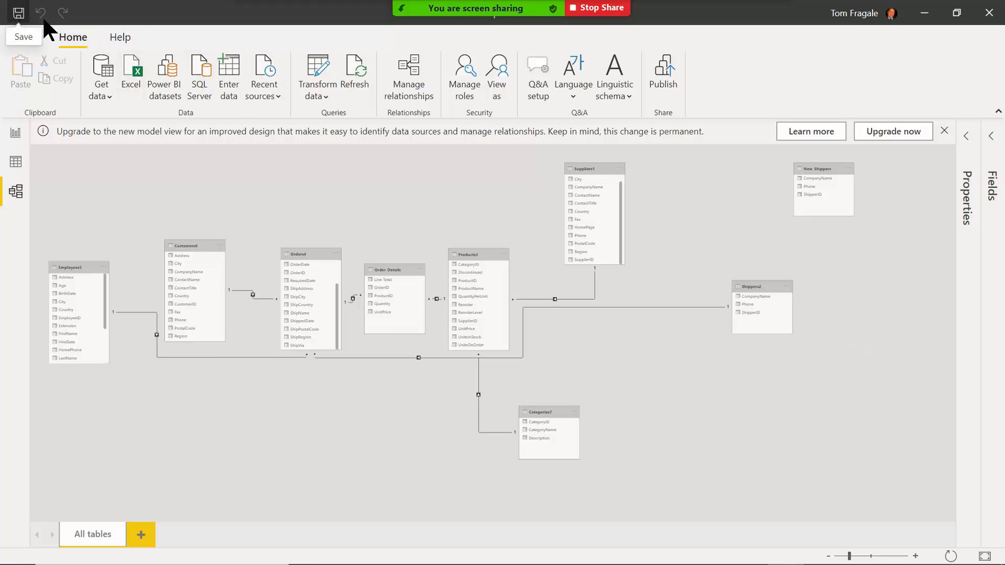
pyautogui.click(15, 162)
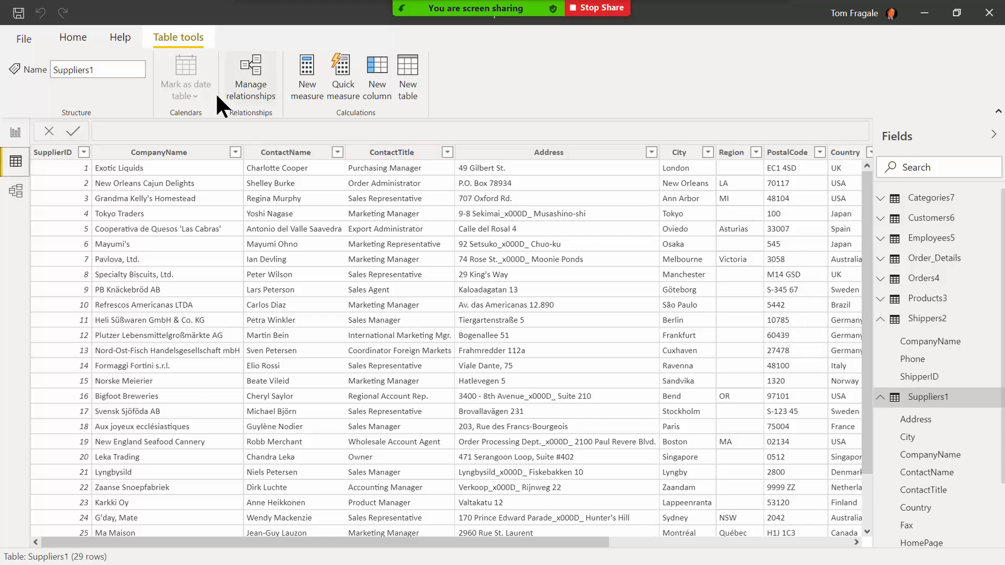
pyautogui.click(74, 36)
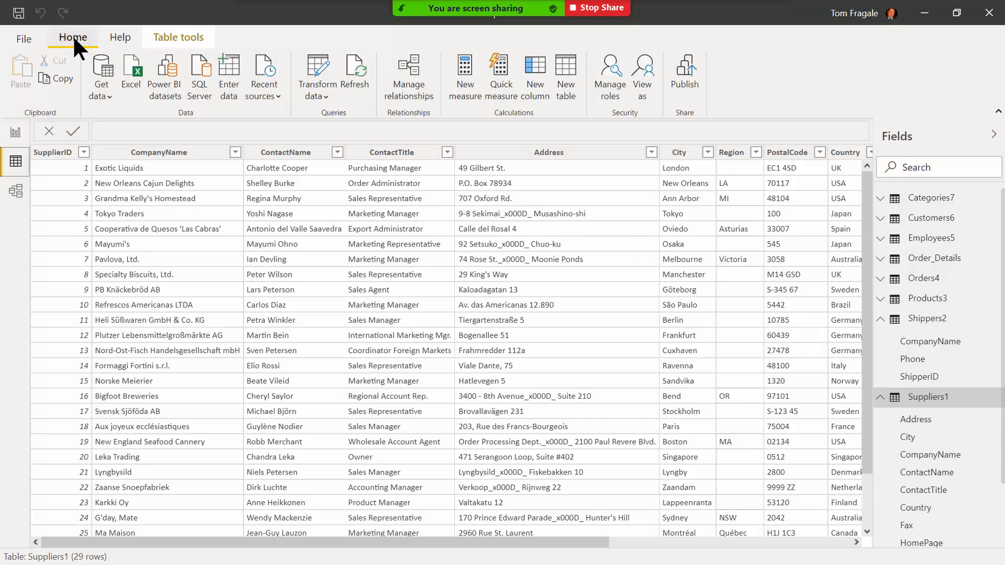
# Import from the Desktop's StudentFile.xlsm workbook and tick the Orders4 table in the Navigator.
pyautogui.click(131, 73)
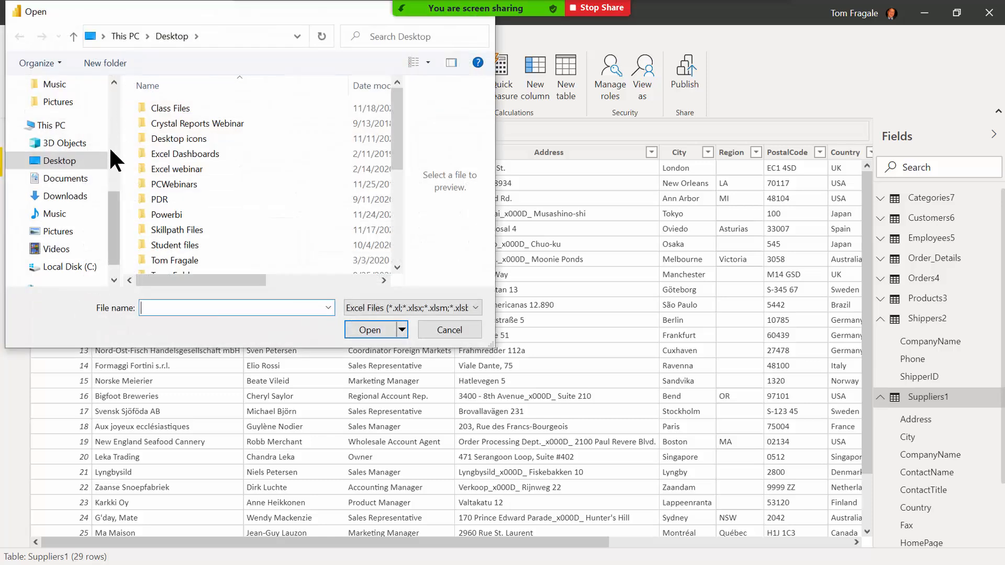
pyautogui.moveTo(395, 128); pyautogui.dragTo(397, 173)
pyautogui.scroll(-2, 400, 180)
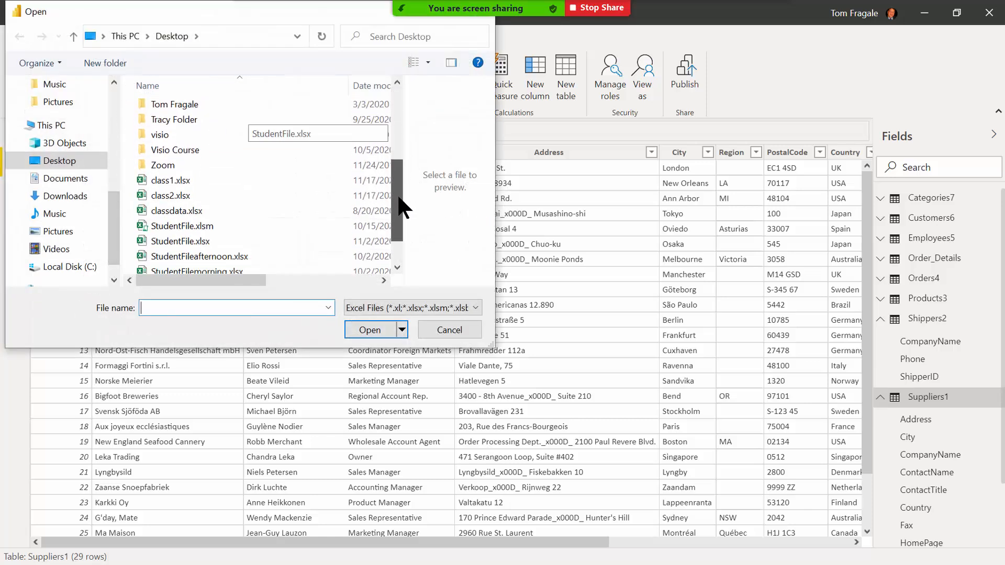
pyautogui.click(174, 225)
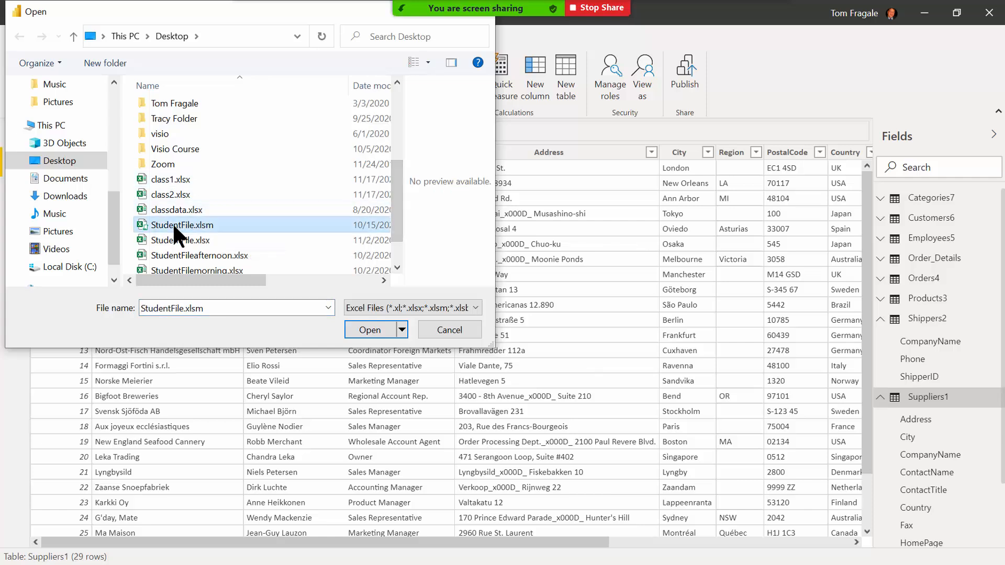
pyautogui.click(368, 331)
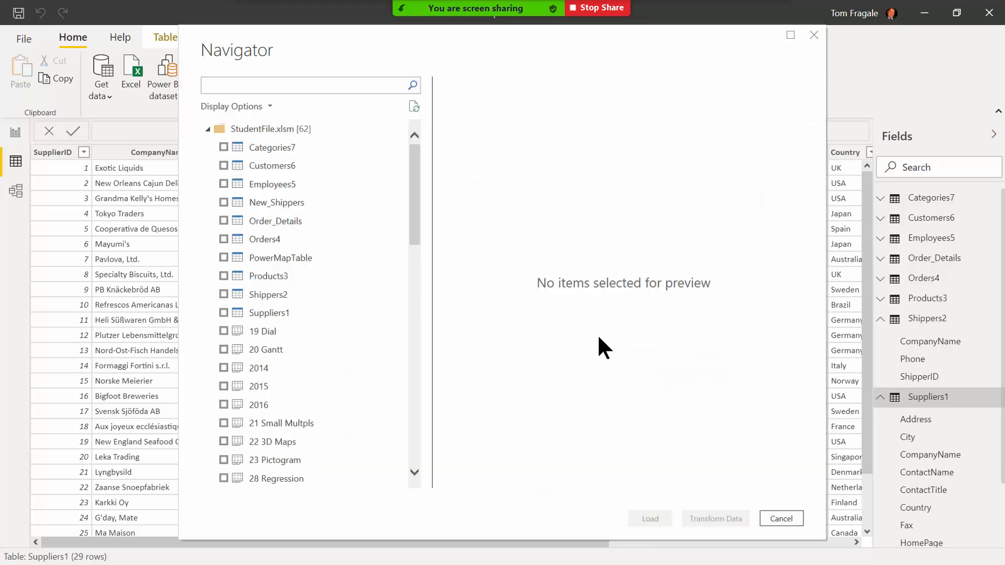
pyautogui.click(223, 239)
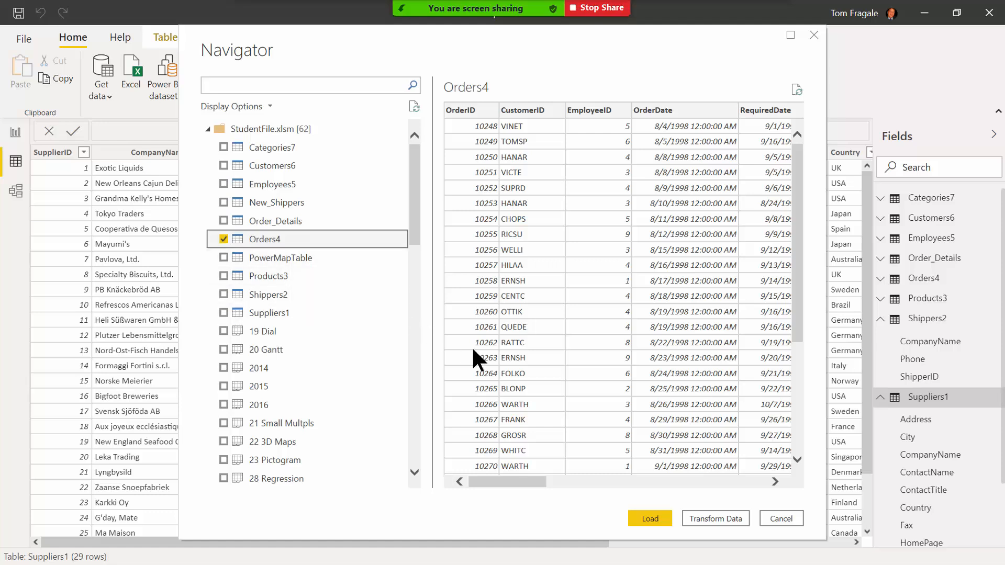
# Load Orders4 into the Power Query Editor, rename the query 'Order Totals', and select CustomerID.
pyautogui.click(722, 519)
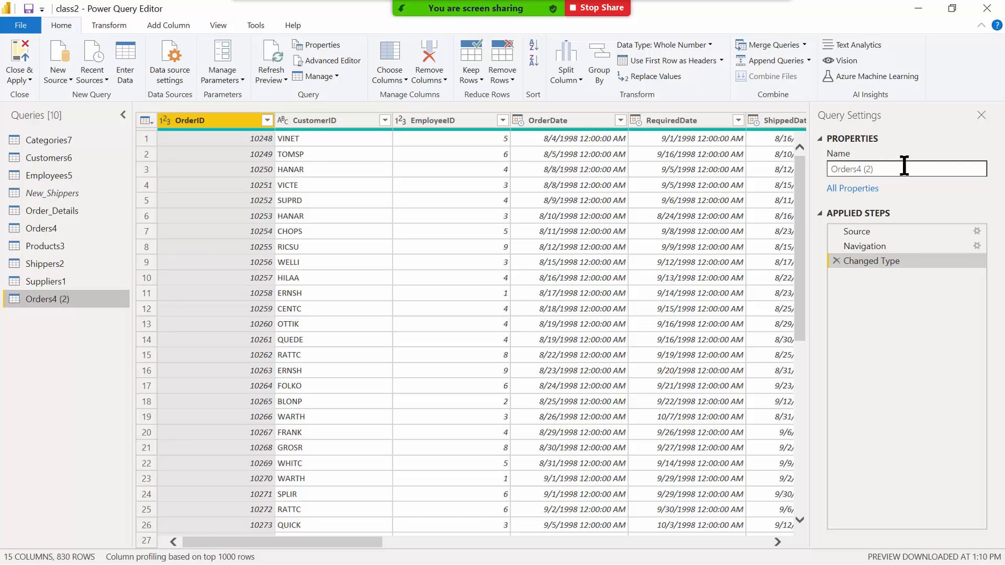
pyautogui.moveTo(895, 166); pyautogui.dragTo(800, 163)
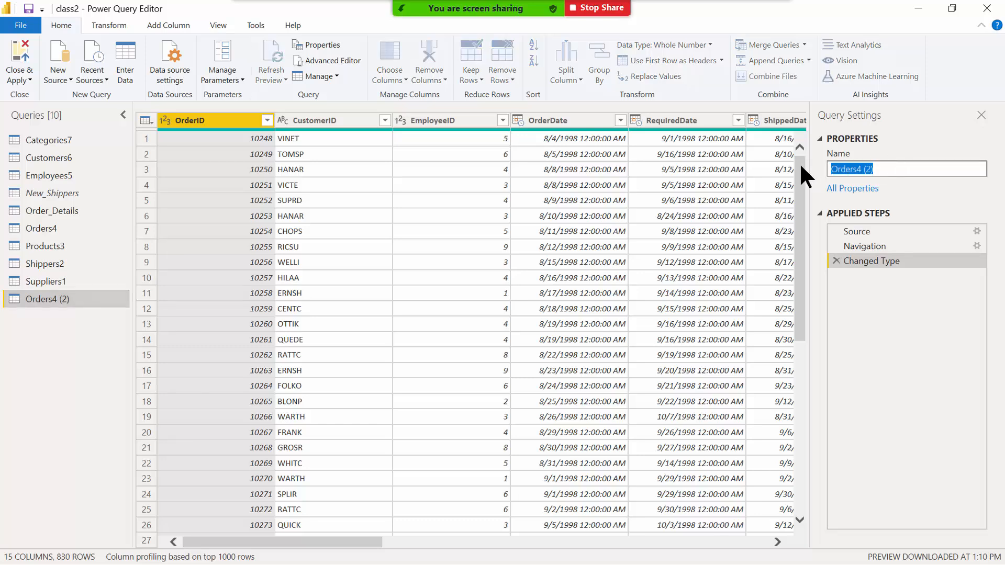
pyautogui.write('Order Totals')
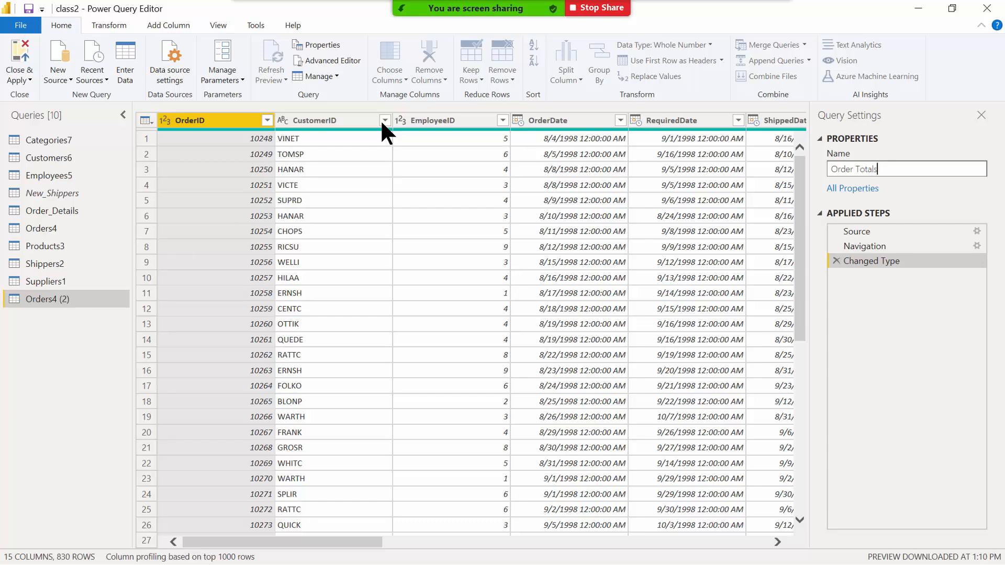
pyautogui.press('Return')
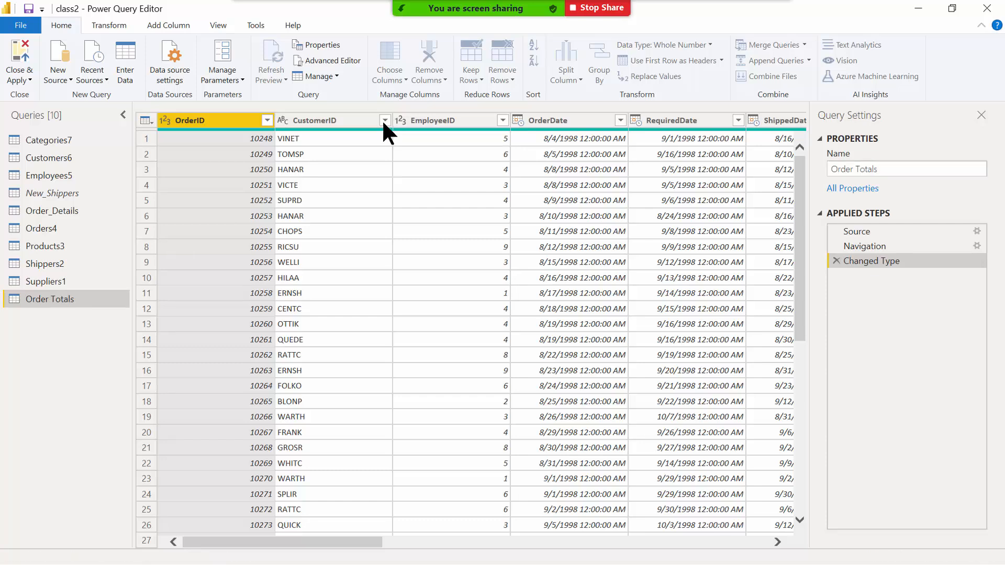
pyautogui.click(382, 123)
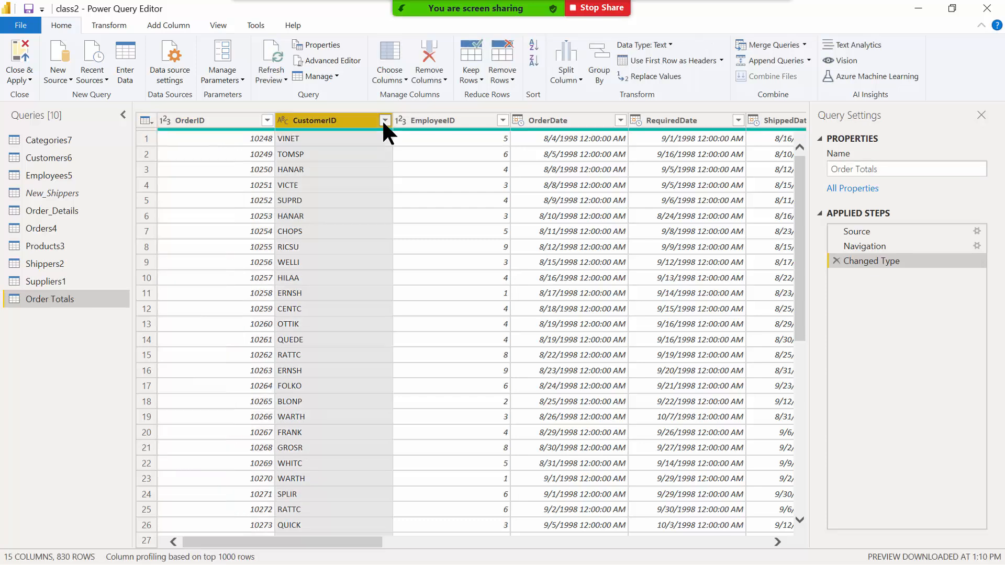
pyautogui.click(384, 120)
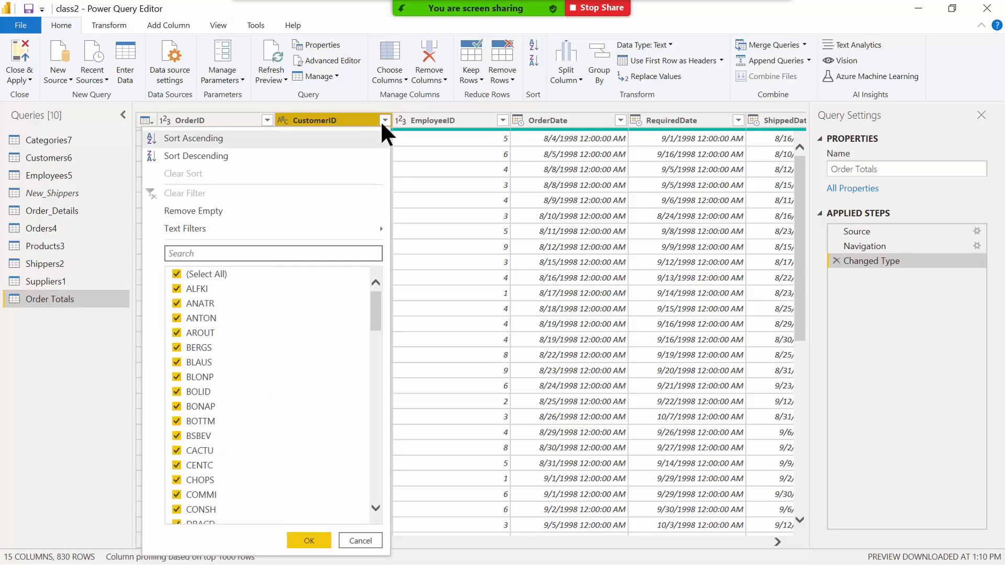
# Sort the Order Totals rows by CustomerID in ascending order.
pyautogui.click(314, 138)
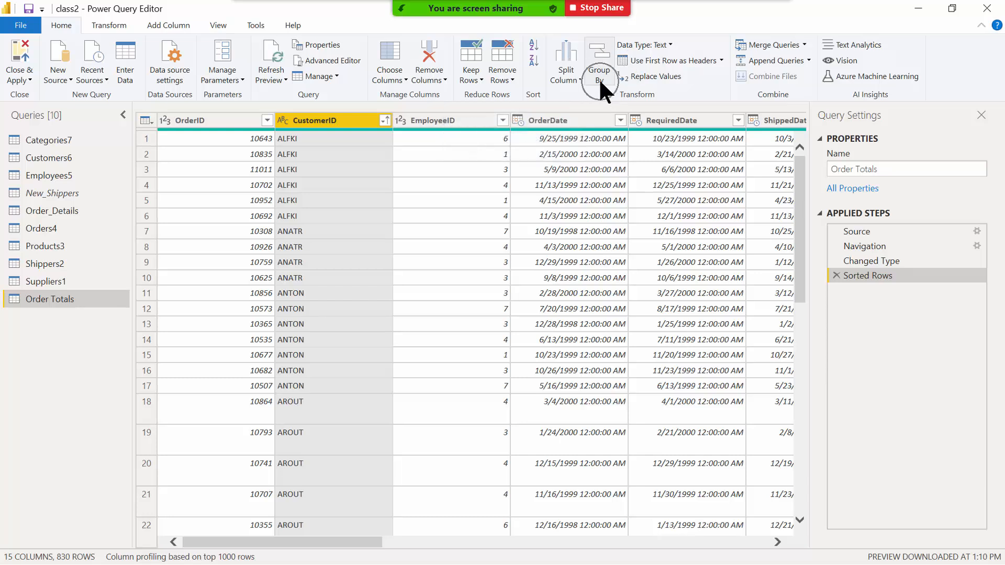
pyautogui.press('ctrl')
pyautogui.press('ctrl')
# Group rows by CustomerID into a NewTotal column using Sum of orderamount.
pyautogui.click(604, 67)
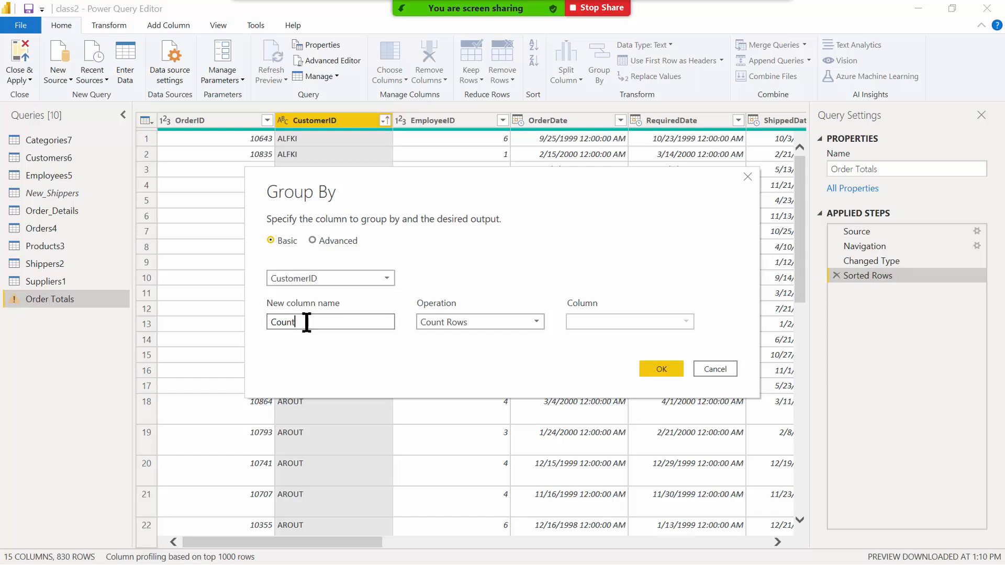
pyautogui.moveTo(305, 322); pyautogui.dragTo(255, 321)
pyautogui.write('NewTotal')
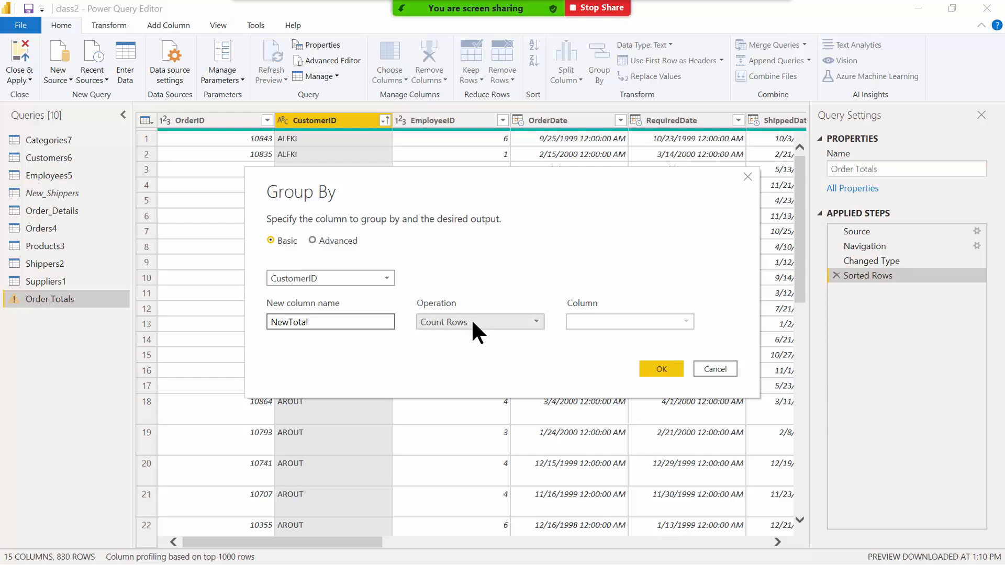
pyautogui.click(476, 333)
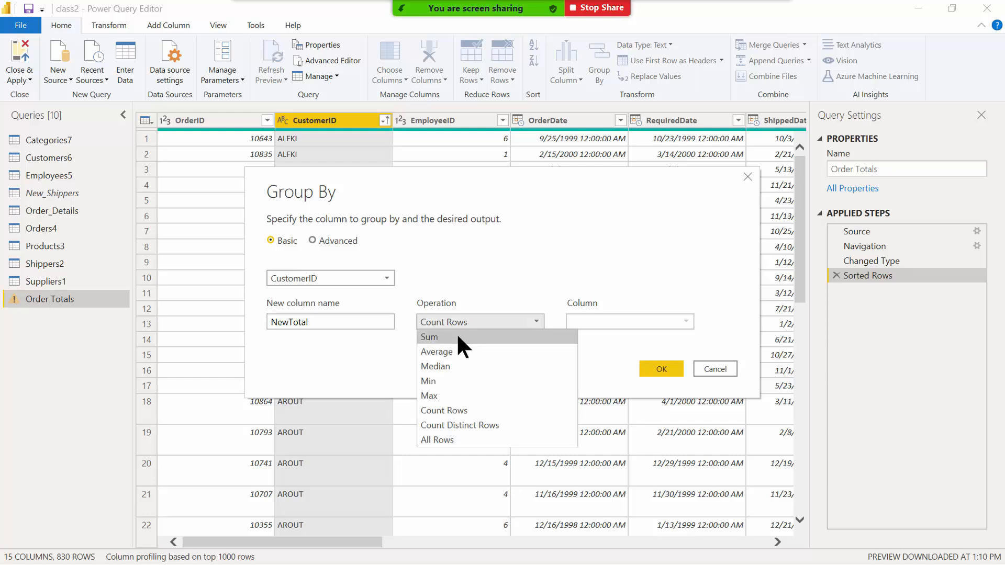
pyautogui.click(458, 339)
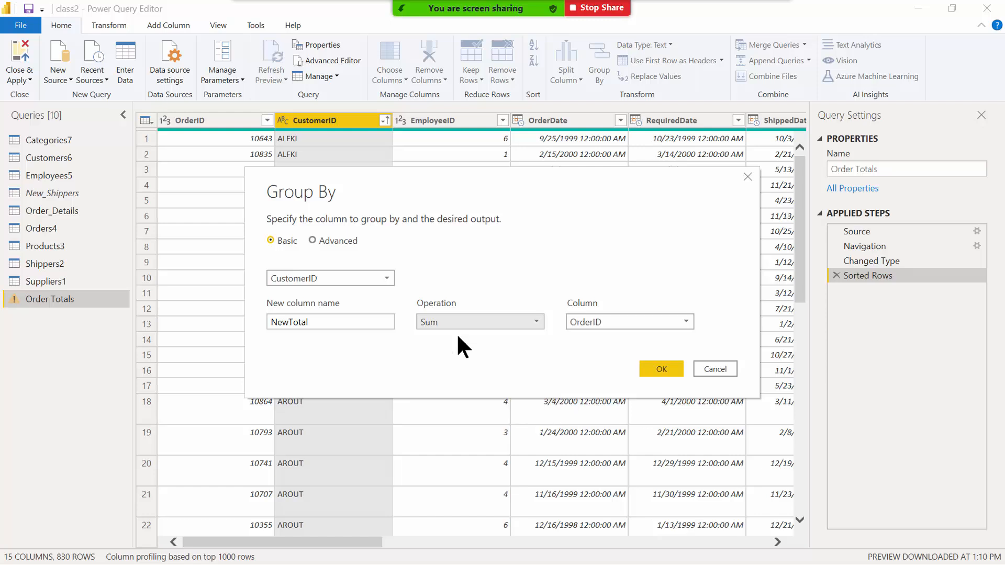
pyautogui.click(610, 323)
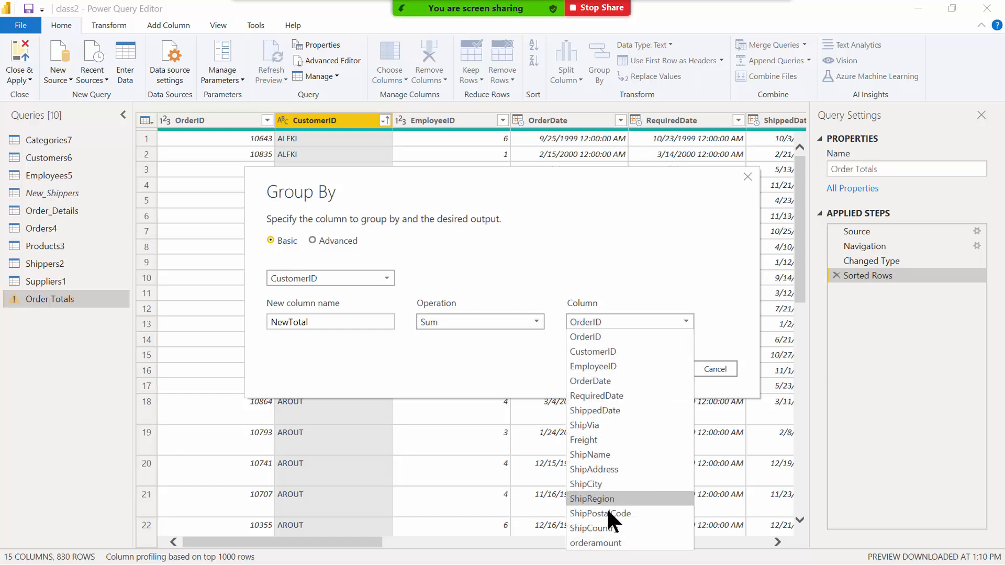
pyautogui.click(599, 544)
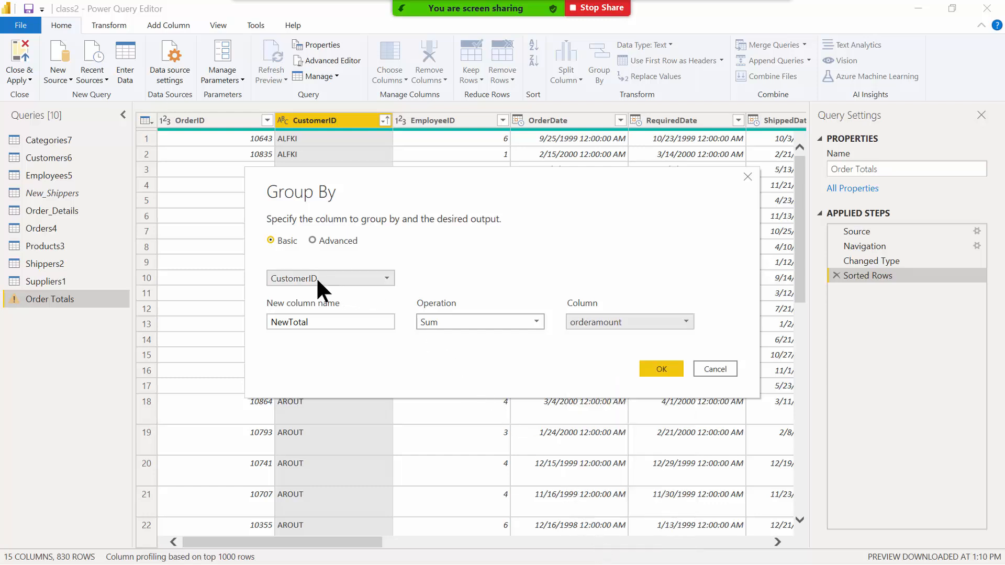
pyautogui.click(307, 322)
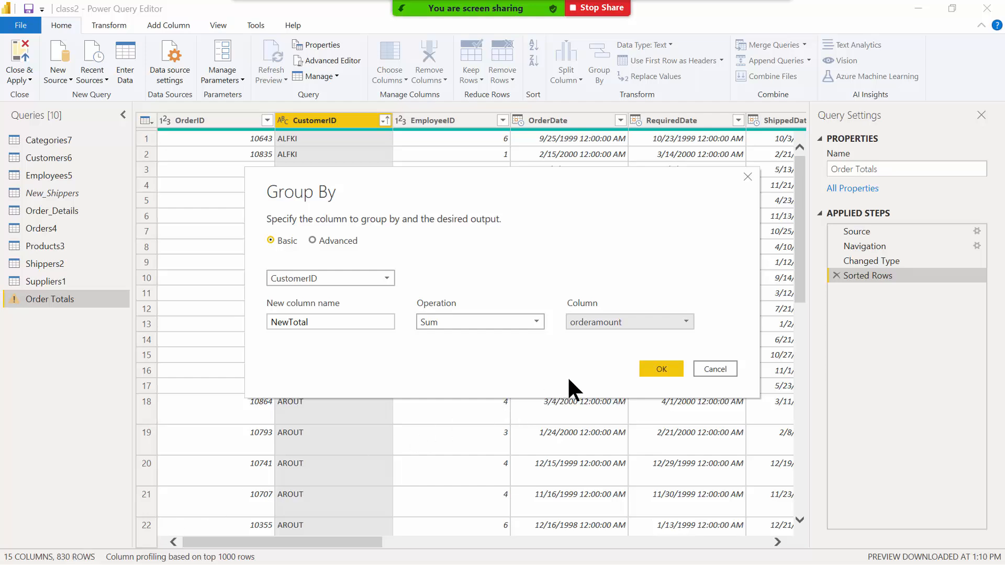
pyautogui.click(647, 373)
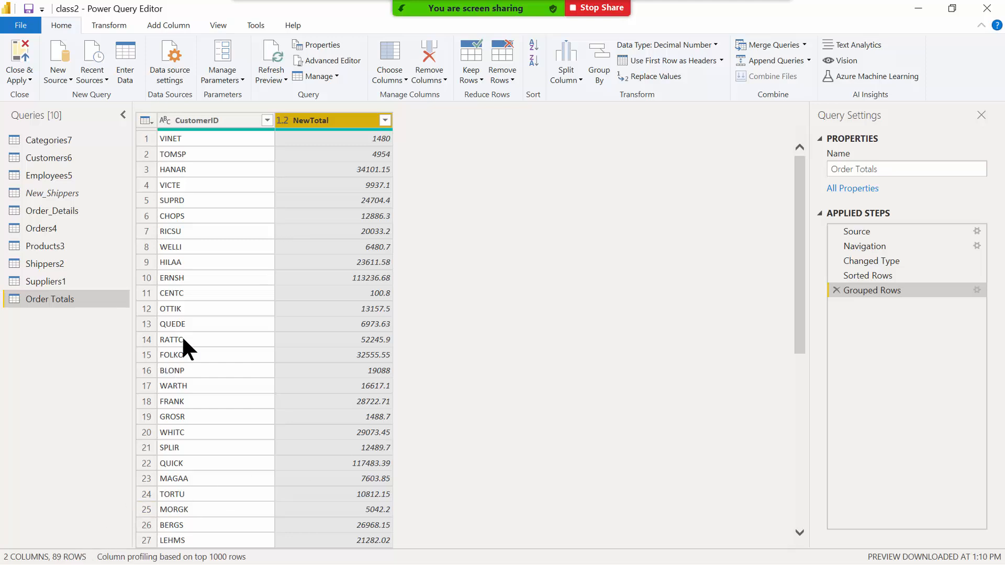
# Re-sort the 89 grouped customer rows ascending by CustomerID.
pyautogui.click(267, 120)
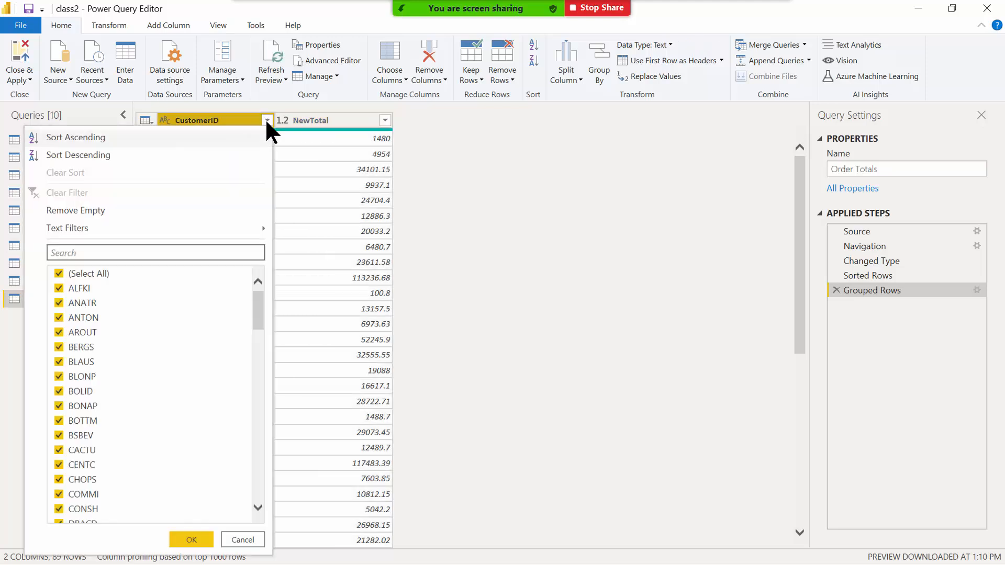
pyautogui.click(164, 138)
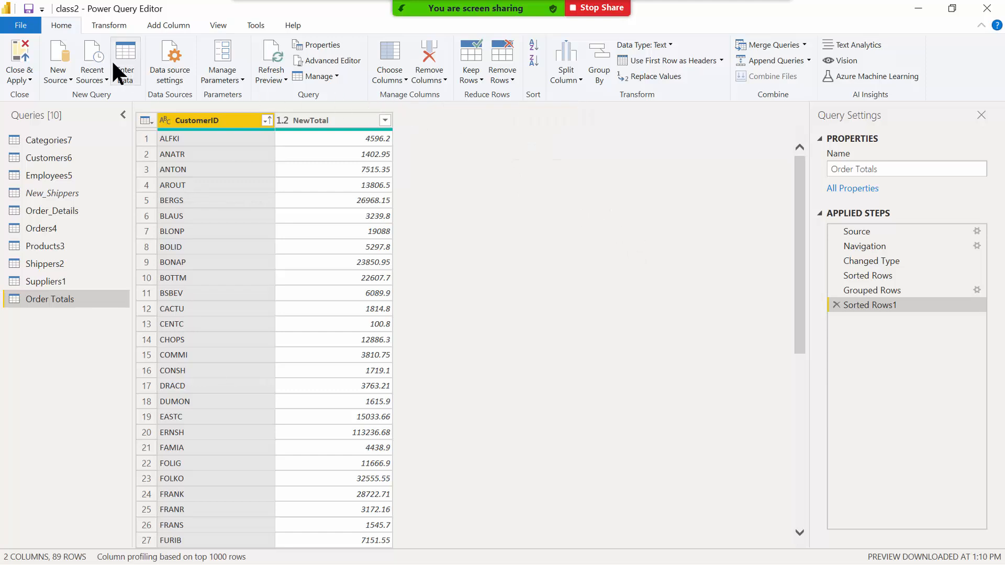
# Close & Apply the query changes and review the Order Totals table's data.
pyautogui.click(23, 55)
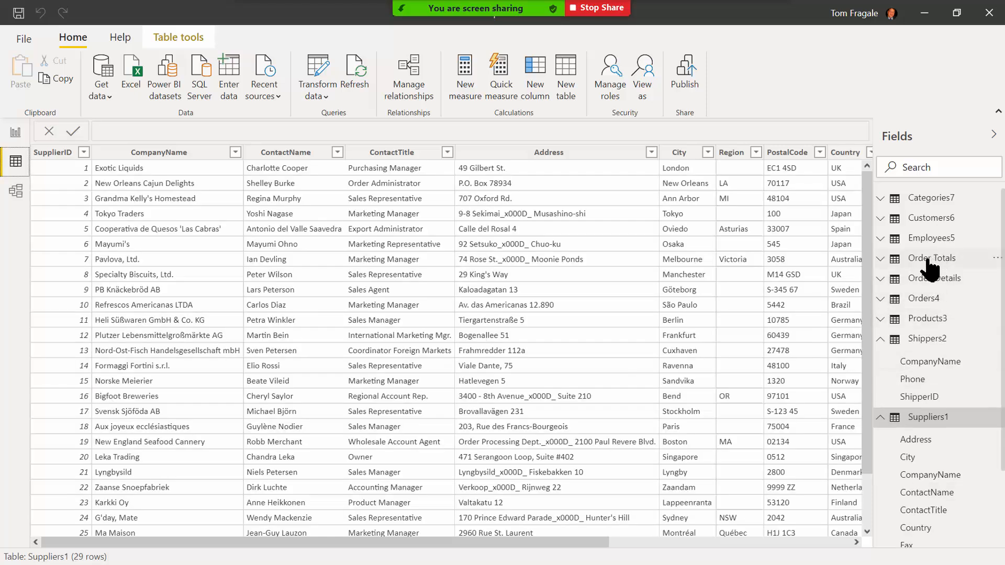
pyautogui.click(927, 259)
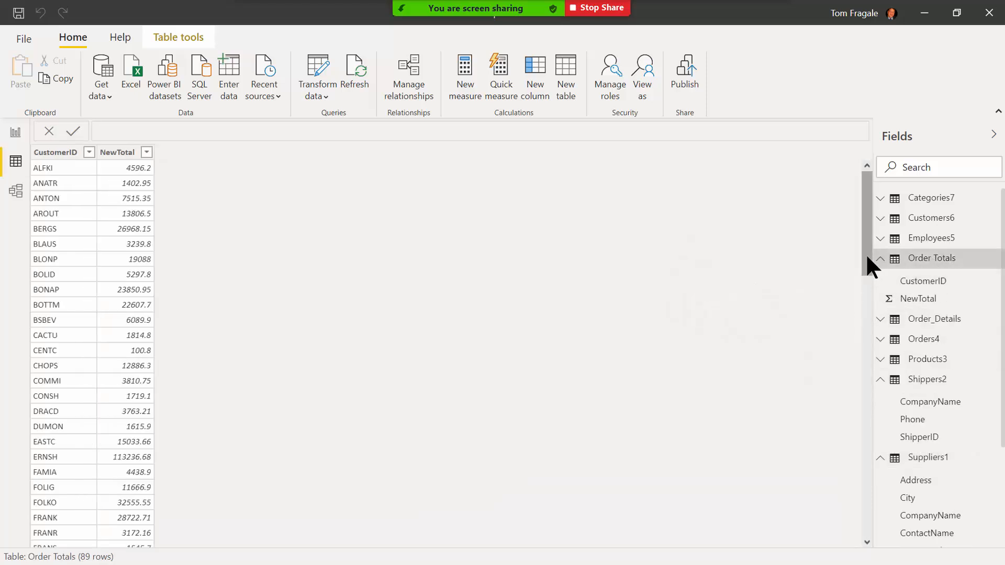
pyautogui.moveTo(865, 253); pyautogui.dragTo(865, 456)
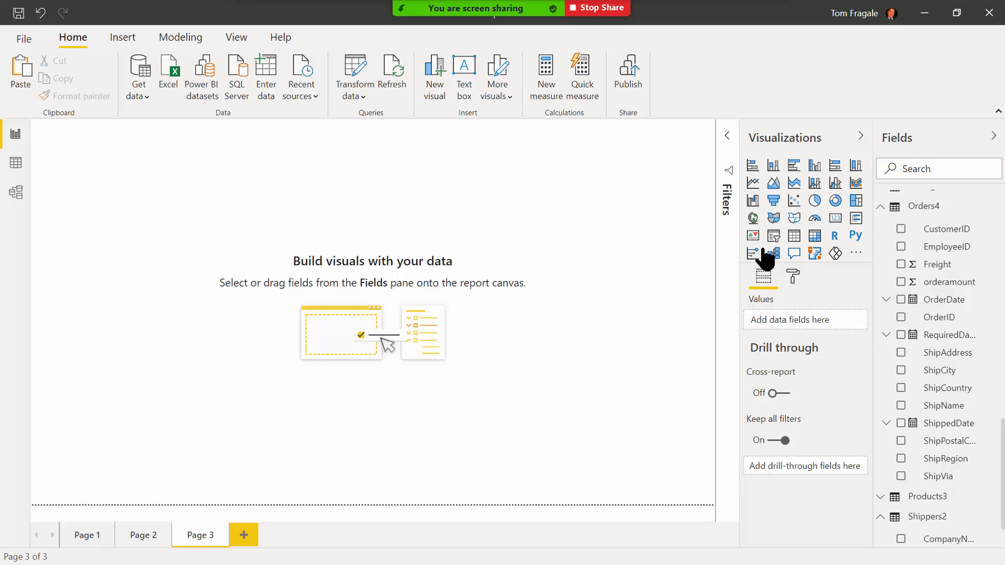
# Add a table visual listing Shippers2 CompanyName with its total Orders4 orderamount.
pyautogui.click(794, 237)
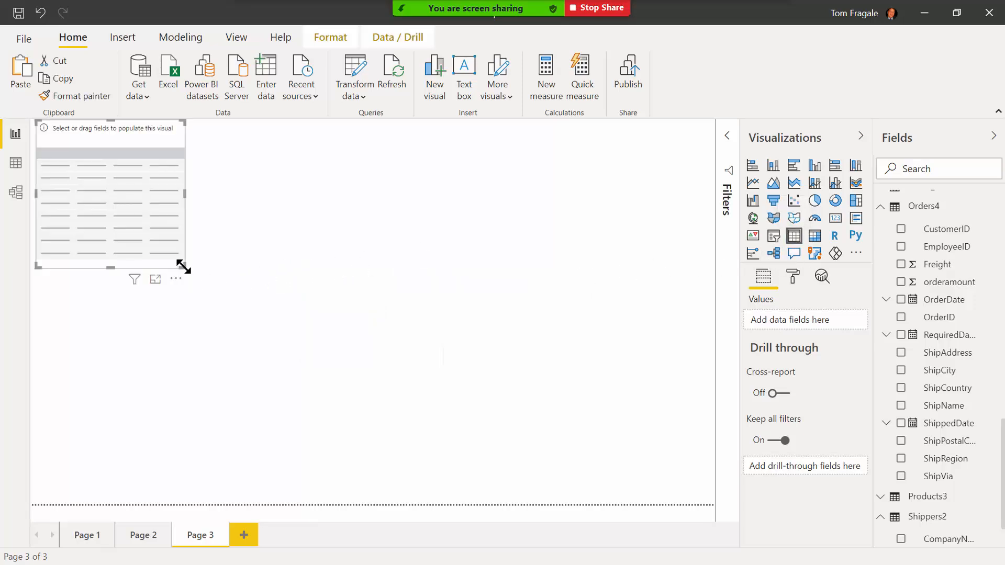
pyautogui.moveTo(184, 266); pyautogui.dragTo(183, 302)
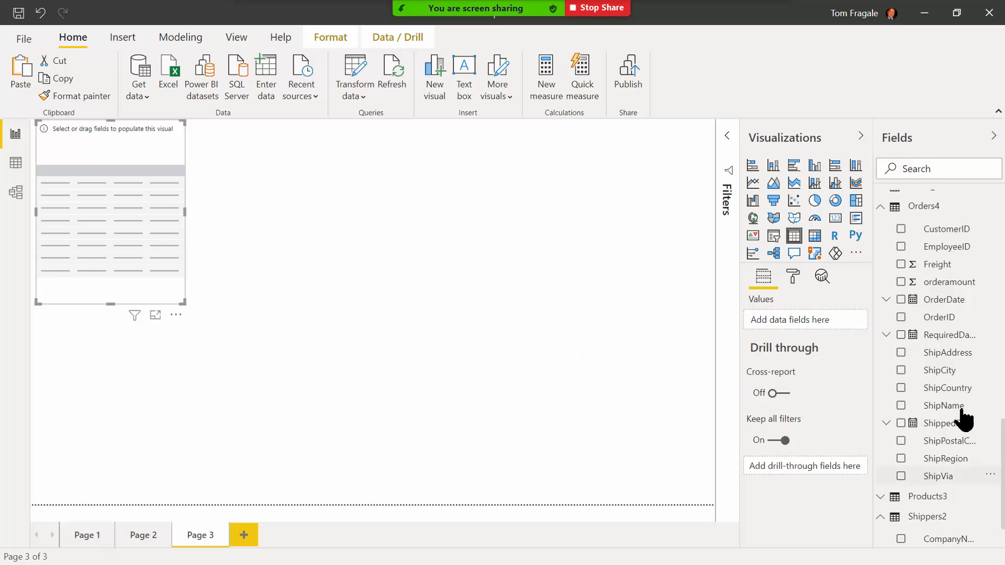
pyautogui.scroll(-2, 997, 444)
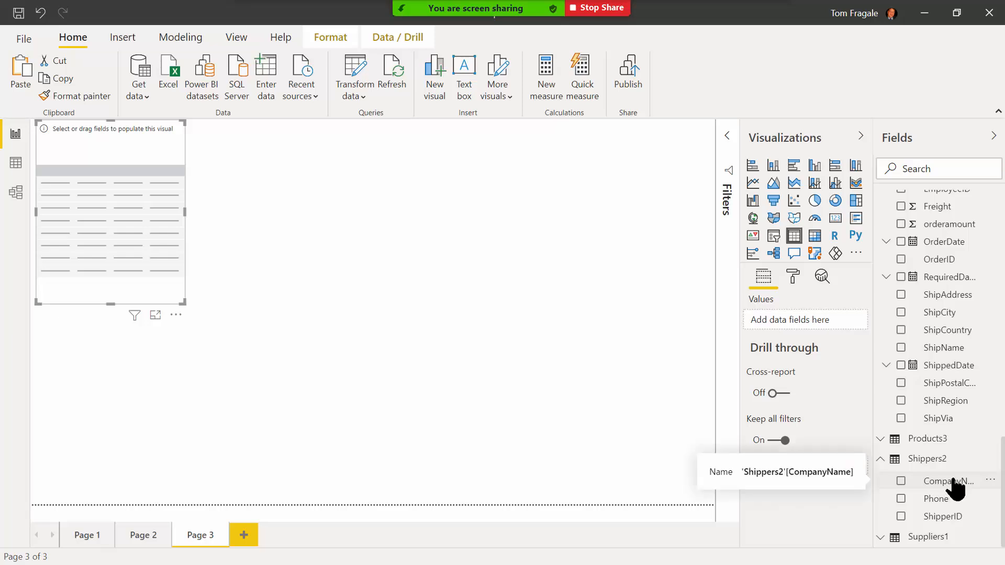
pyautogui.moveTo(908, 439); pyautogui.dragTo(811, 325)
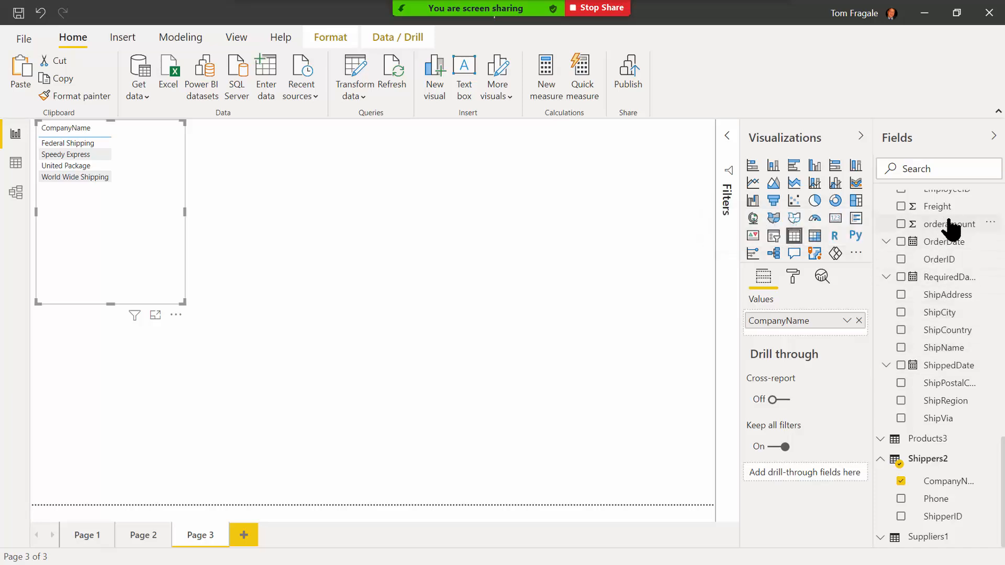
pyautogui.moveTo(936, 231); pyautogui.dragTo(812, 336)
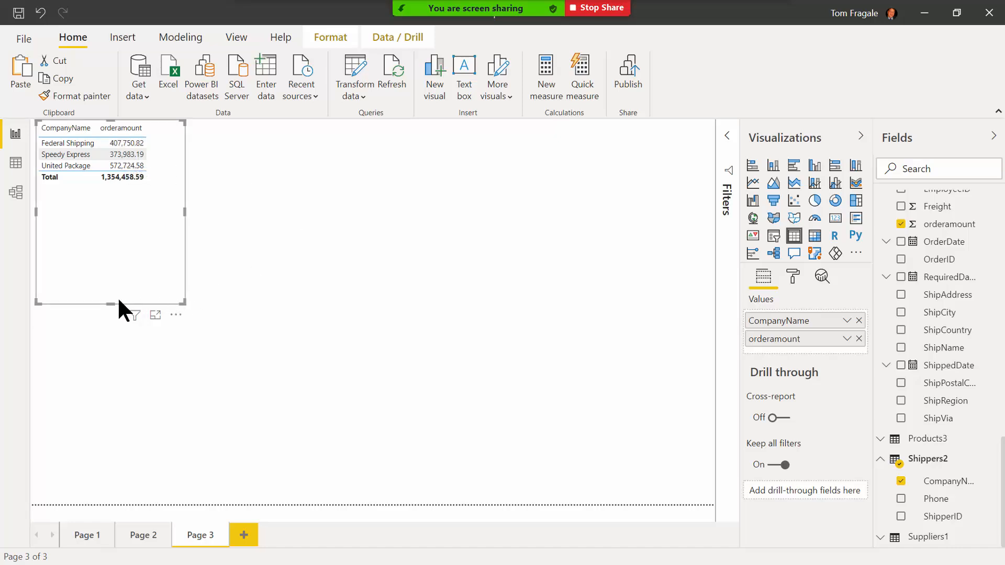
# Resize the shipper table and paste a duplicate copy of it.
pyautogui.moveTo(110, 303)
pyautogui.mouseDown()
pyautogui.moveTo(119, 224)
pyautogui.moveTo(110, 181)
pyautogui.moveTo(108, 302)
pyautogui.mouseUp()
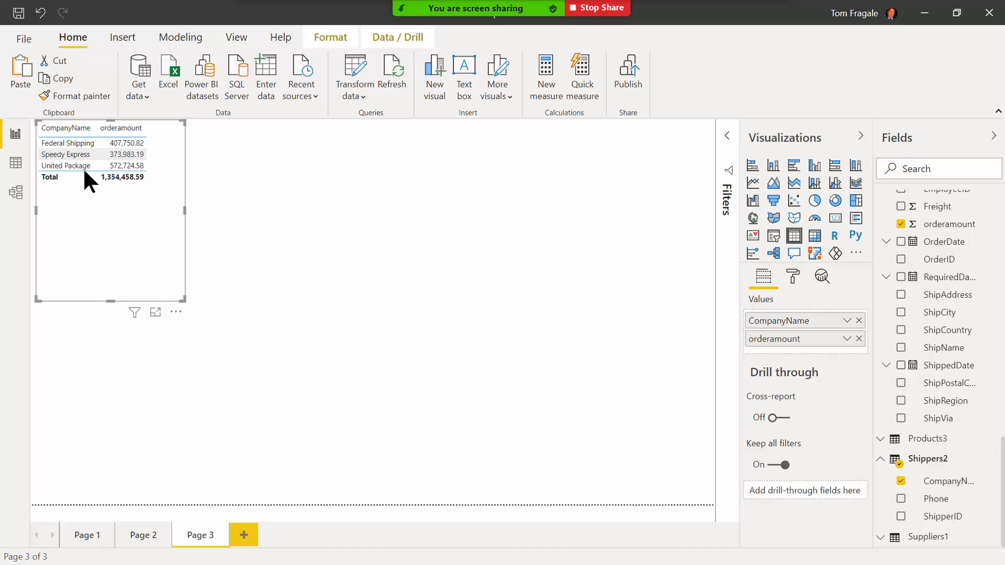
pyautogui.click(58, 77)
pyautogui.click(20, 66)
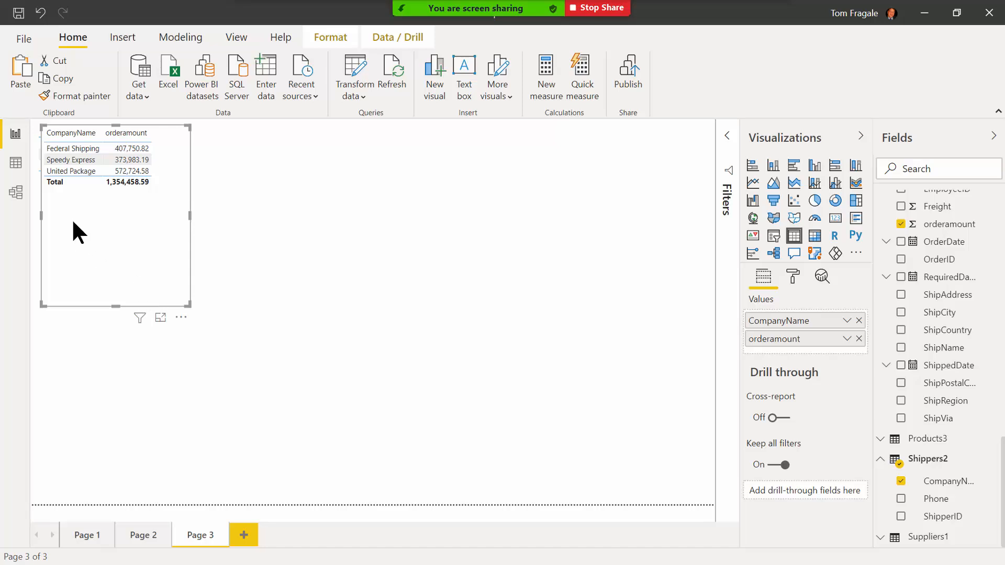
# Move the duplicate right and convert it to a matrix with ShipCountry as columns.
pyautogui.moveTo(56, 213); pyautogui.dragTo(248, 213)
pyautogui.click(322, 342)
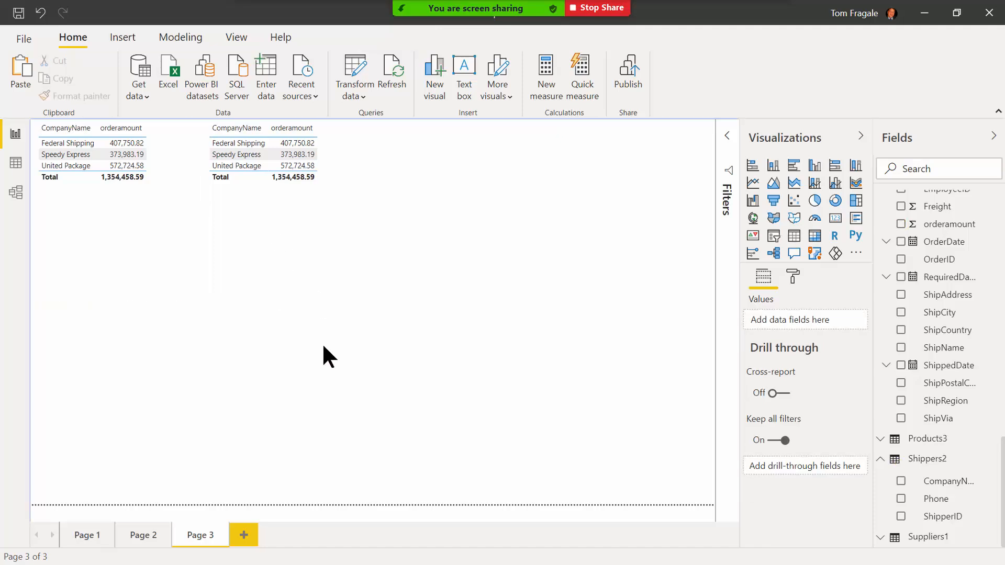
pyautogui.click(291, 249)
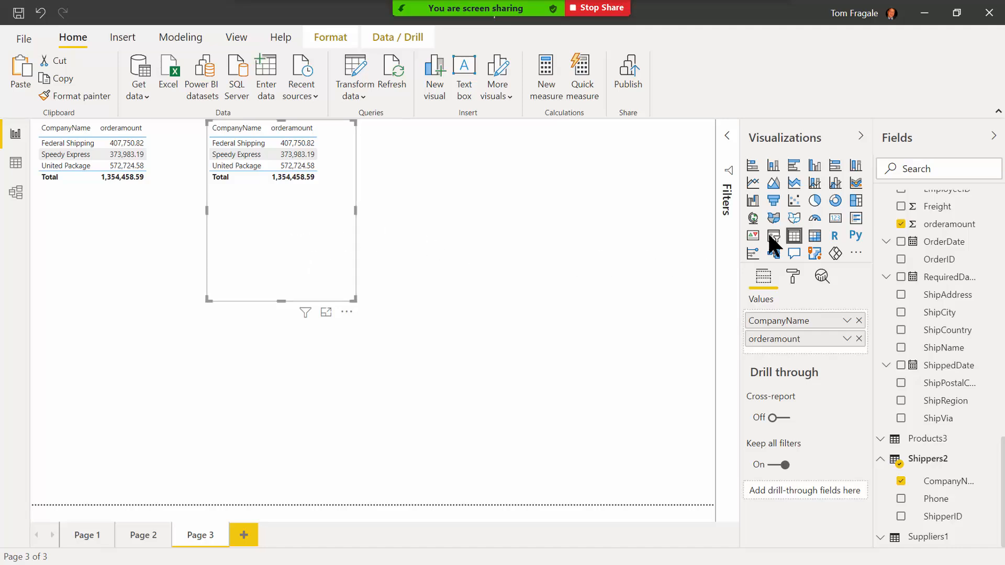
pyautogui.click(814, 237)
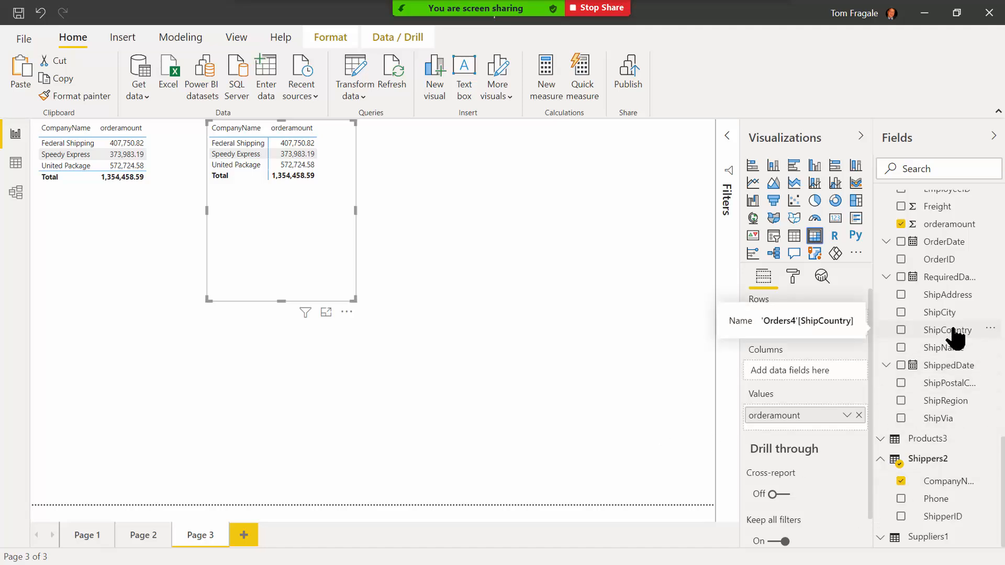
pyautogui.moveTo(952, 329); pyautogui.dragTo(815, 369)
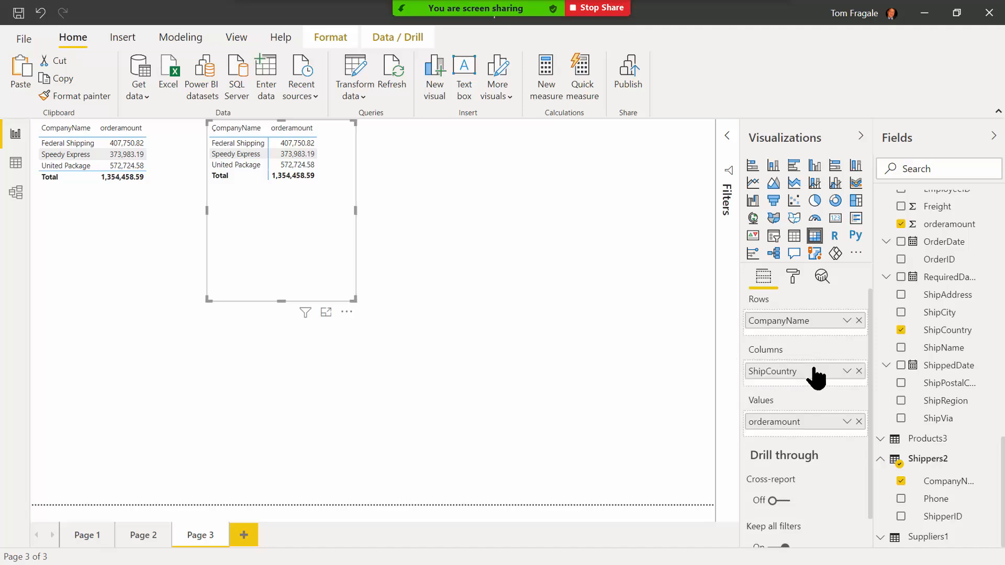
# Widen the matrix to show more countries and narrow the original shipper table.
pyautogui.moveTo(357, 212); pyautogui.dragTo(704, 218)
pyautogui.moveTo(269, 219); pyautogui.dragTo(230, 210)
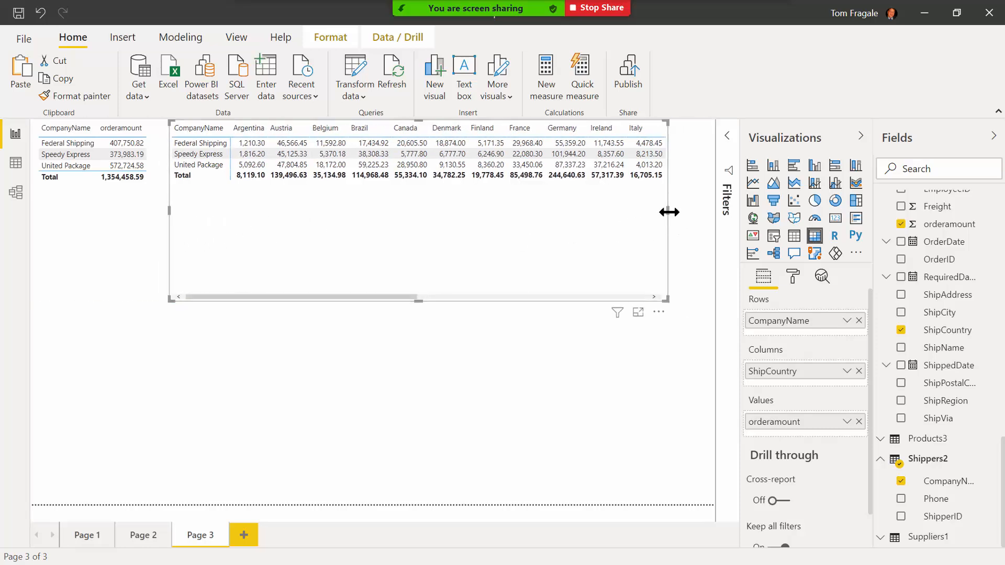
pyautogui.moveTo(669, 212); pyautogui.dragTo(708, 208)
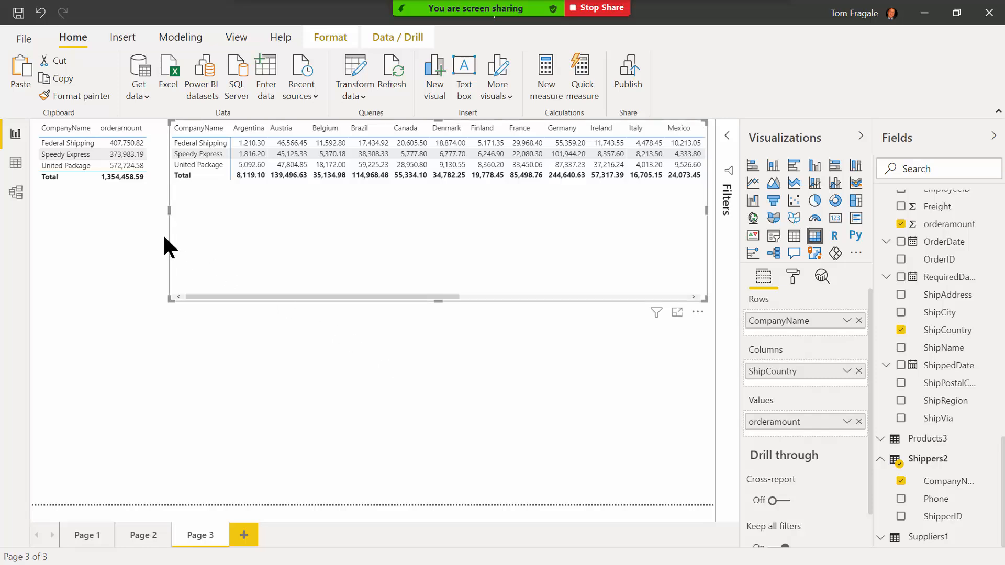
pyautogui.click(89, 205)
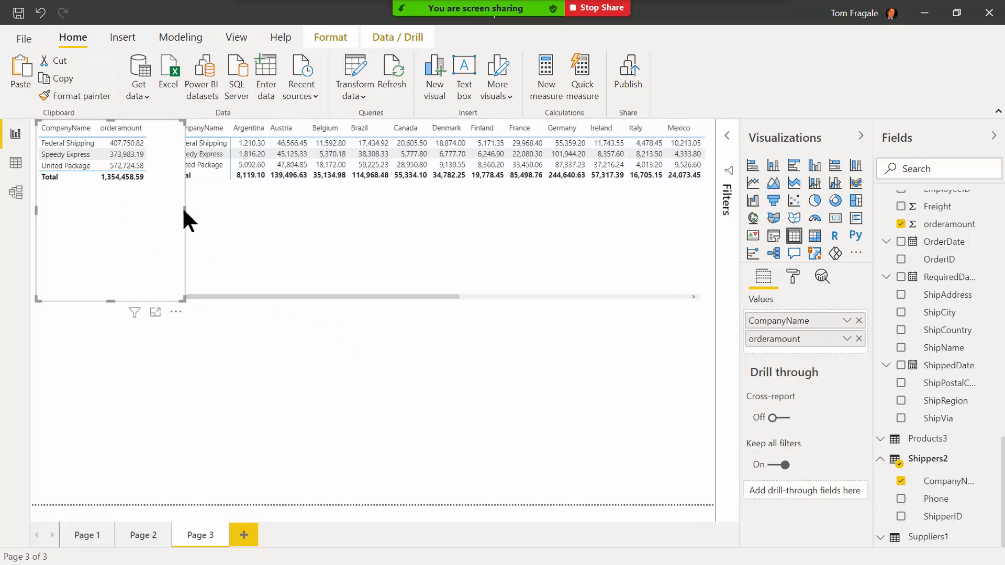
pyautogui.moveTo(183, 209); pyautogui.dragTo(161, 215)
pyautogui.click(208, 234)
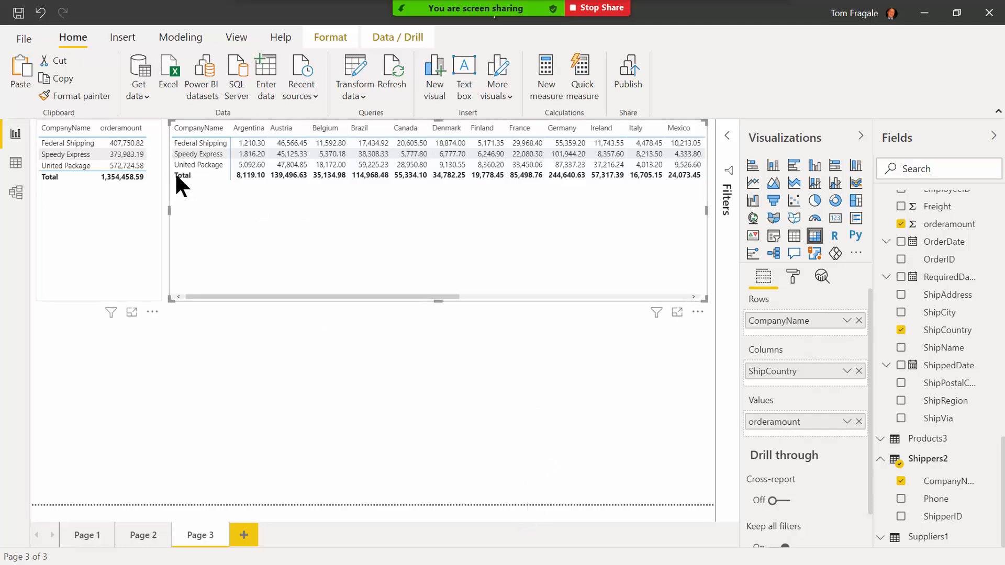
# Switch to Data view and display the Orders4 table's rows.
pyautogui.click(346, 347)
pyautogui.click(375, 246)
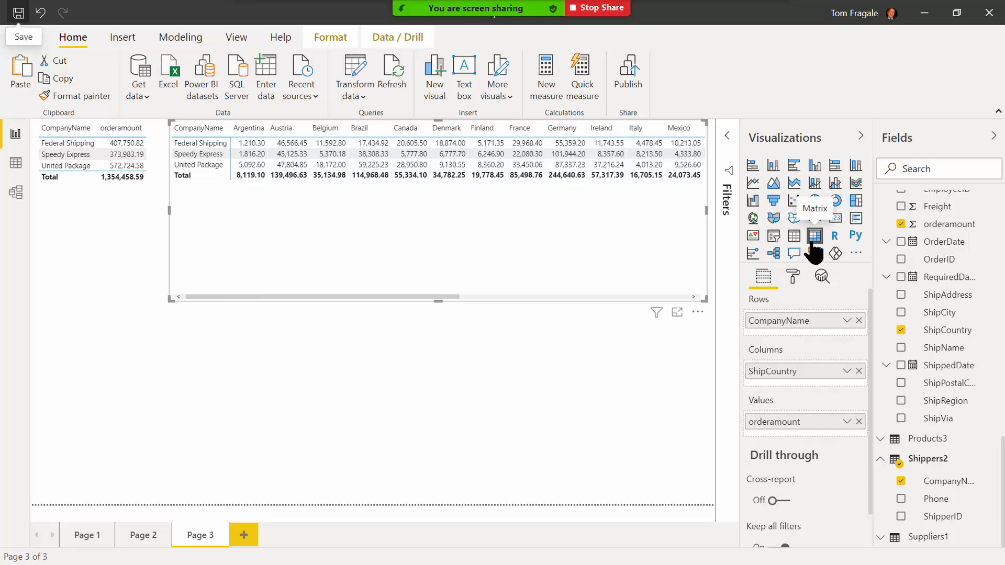
pyautogui.click(16, 162)
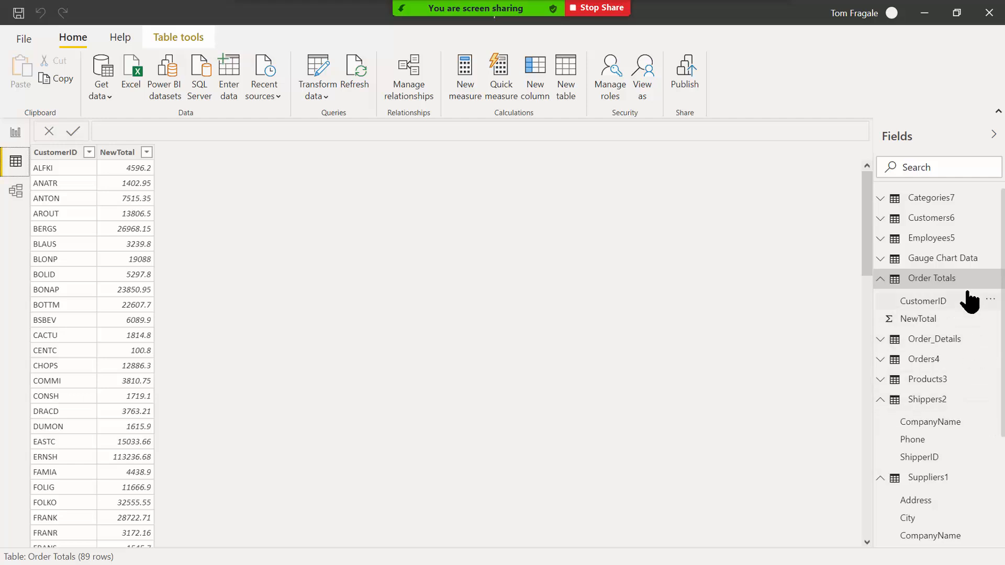
pyautogui.click(912, 361)
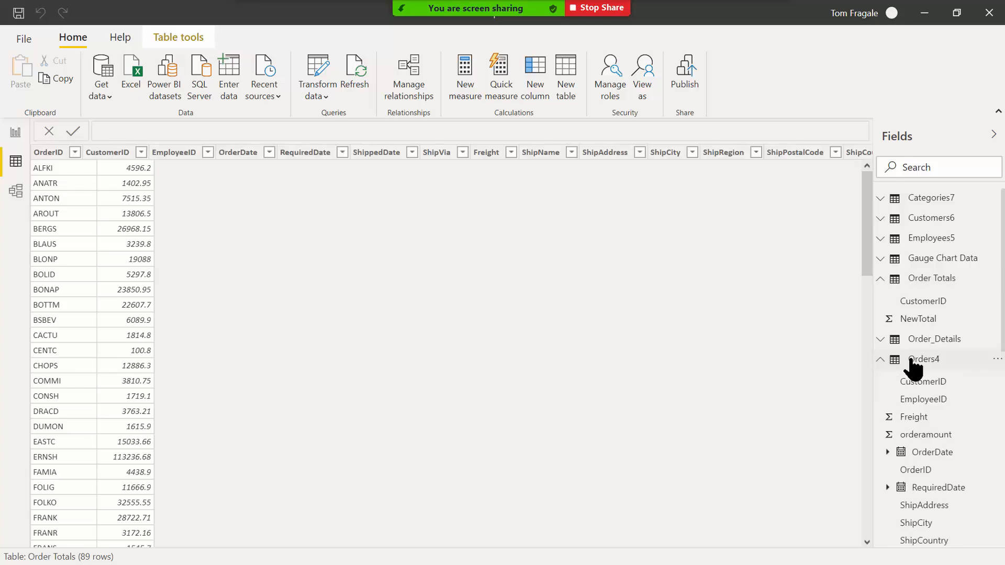
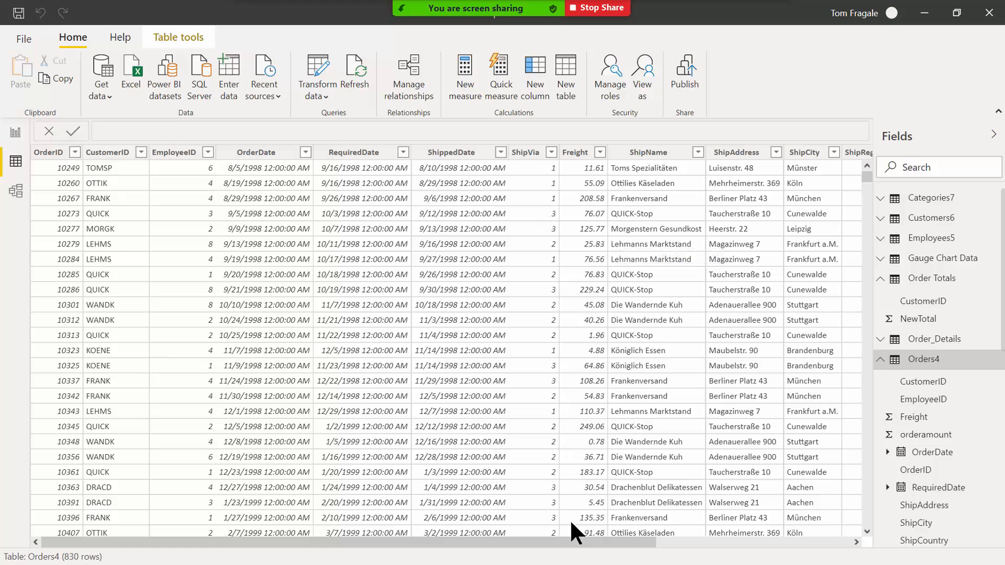
# Scroll the Orders4 rows right and open the Orders4 table's context menu in Fields.
pyautogui.moveTo(576, 543); pyautogui.dragTo(815, 539)
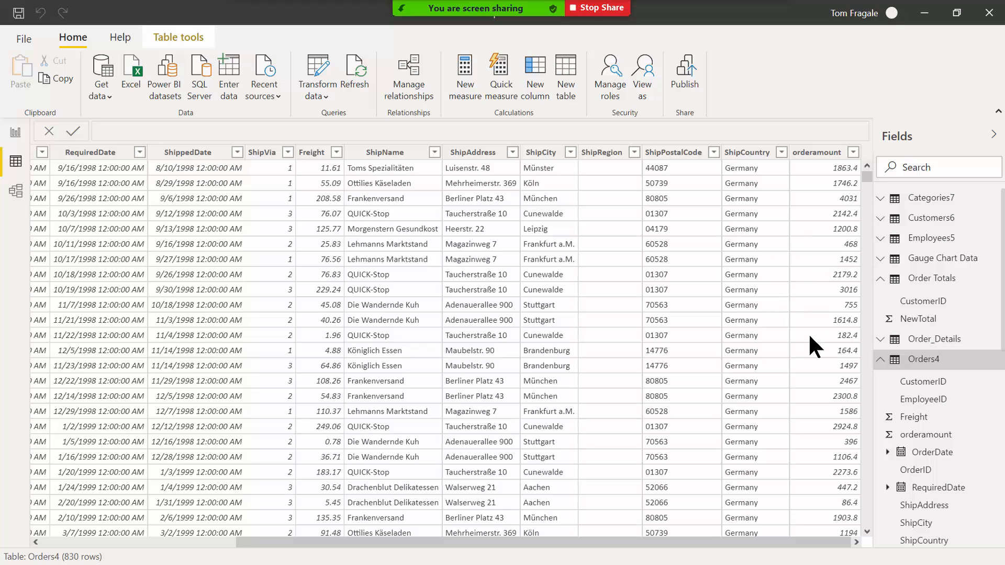
pyautogui.rightClick(924, 360)
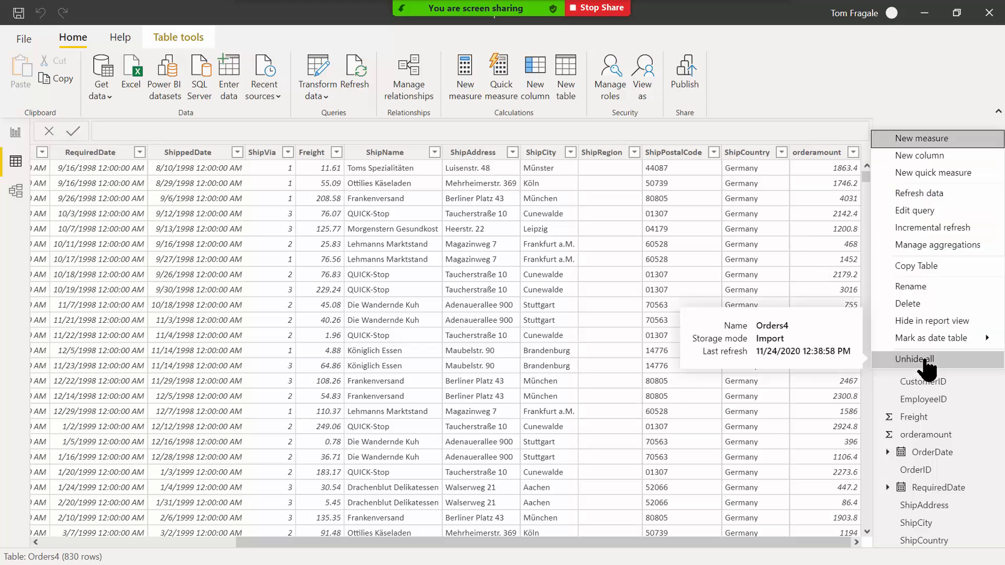
# Create the Orders4 column days = Orders4[ShippedDate]-Orders4[OrderDate].
pyautogui.click(943, 155)
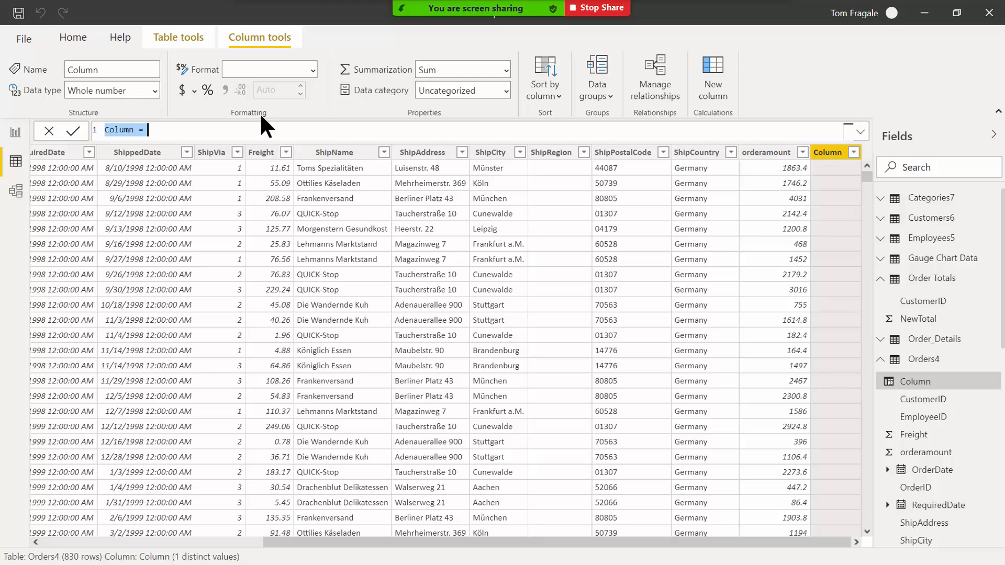
pyautogui.press('BackSpace')
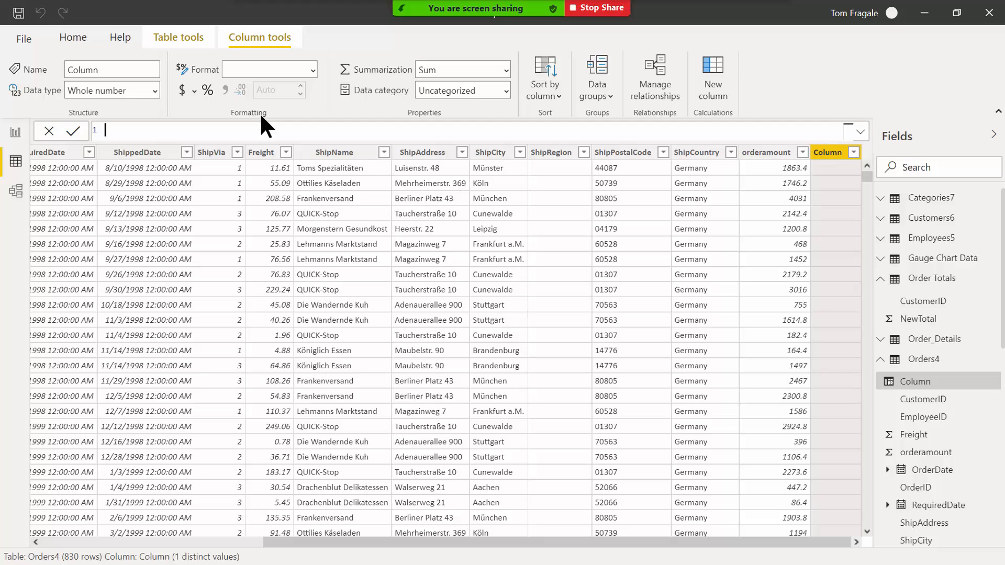
pyautogui.write('days=s')
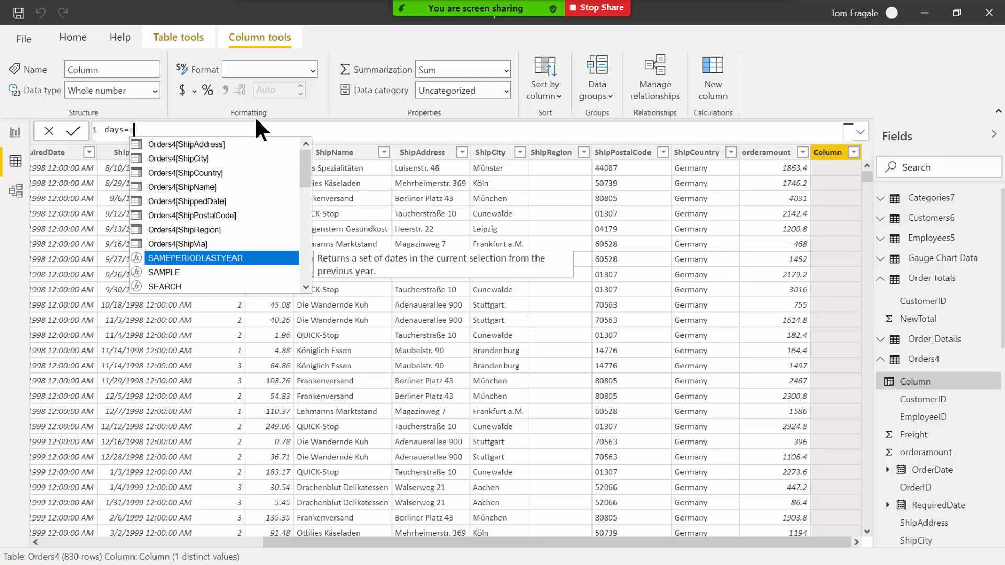
pyautogui.doubleClick(193, 200)
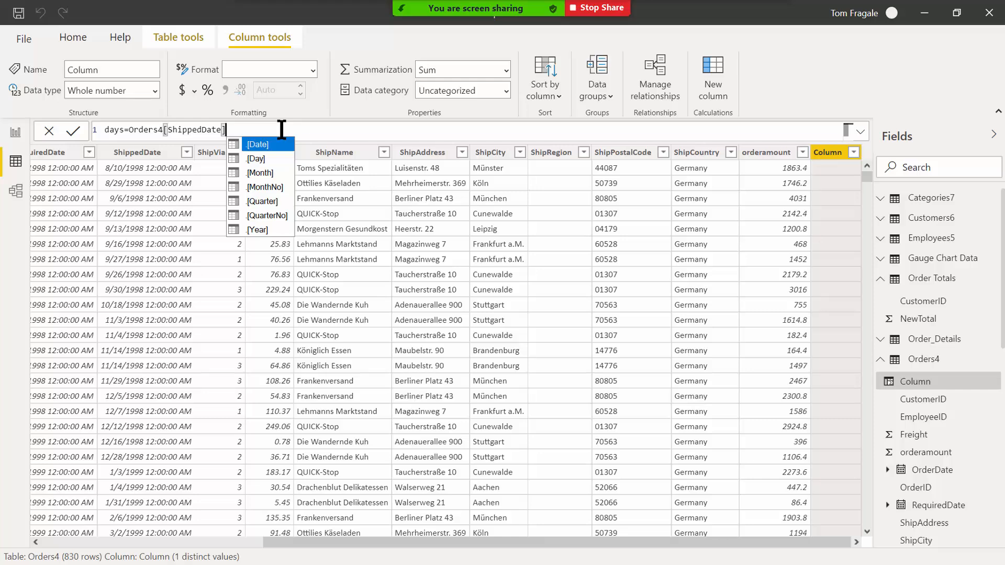
pyautogui.write('-')
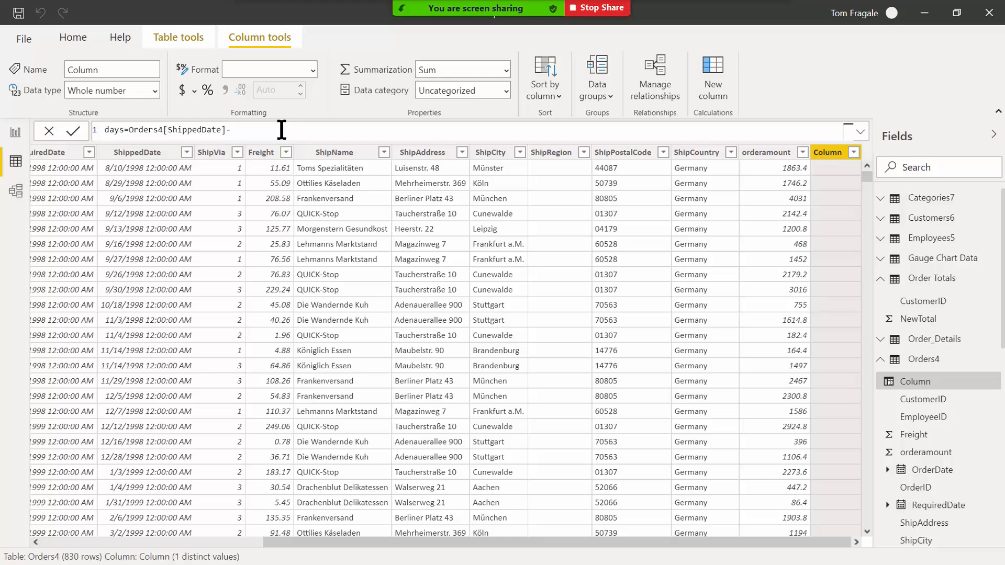
pyautogui.write('o')
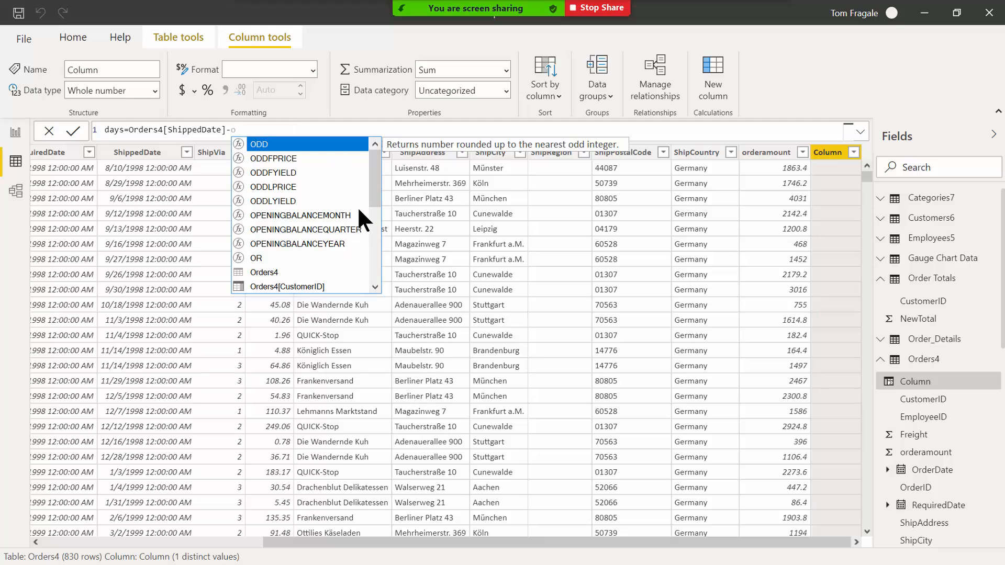
pyautogui.moveTo(371, 186); pyautogui.dragTo(368, 224)
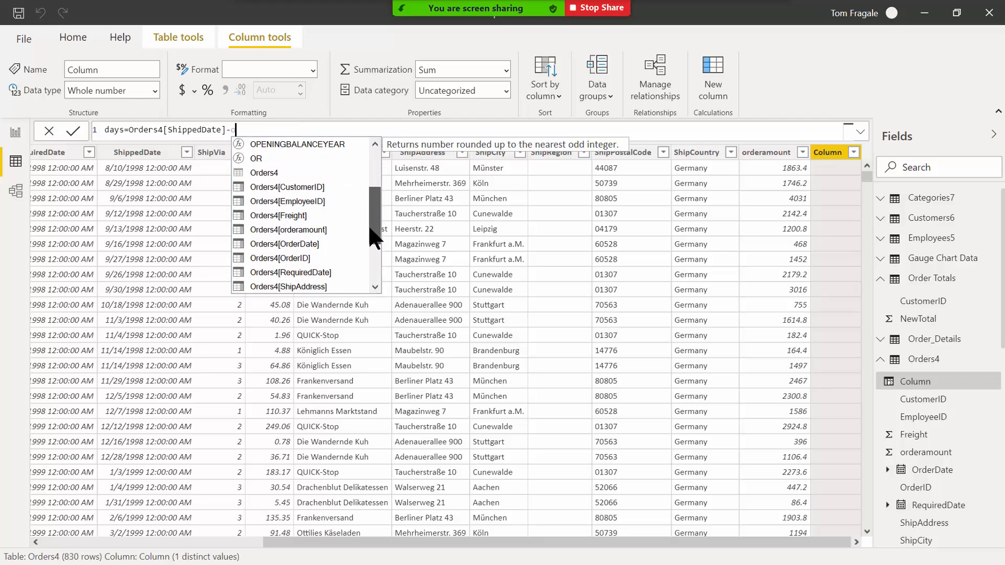
pyautogui.click(276, 243)
pyautogui.doubleClick(276, 244)
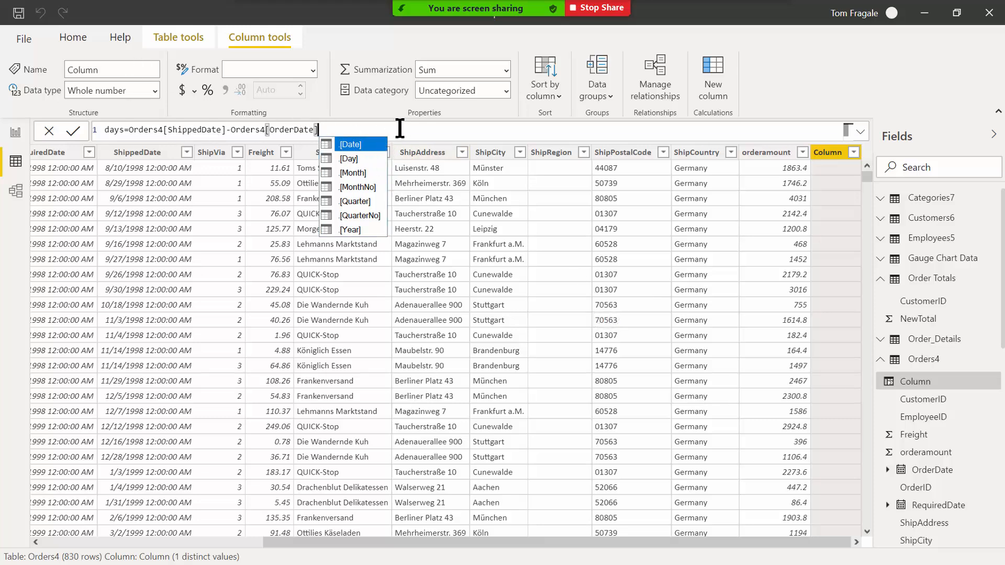
pyautogui.click(73, 137)
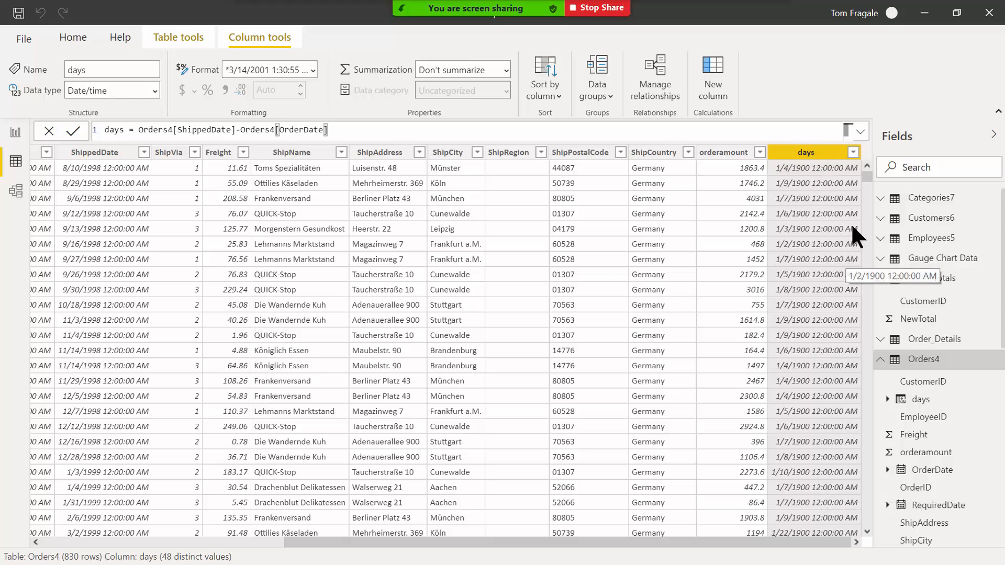
# Change the days column's data type to Whole number and confirm the change.
pyautogui.rightClick(806, 153)
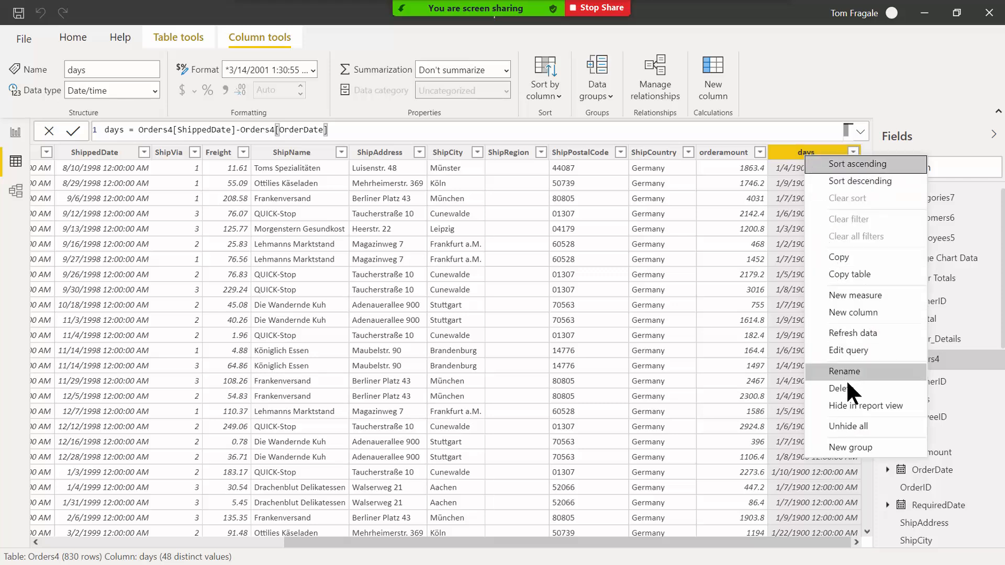
pyautogui.click(795, 156)
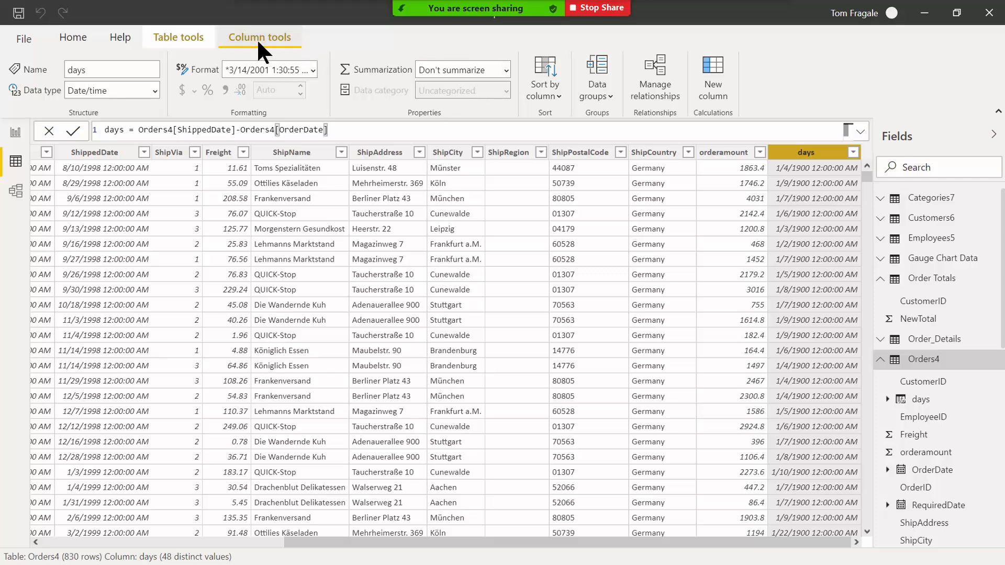
pyautogui.click(313, 69)
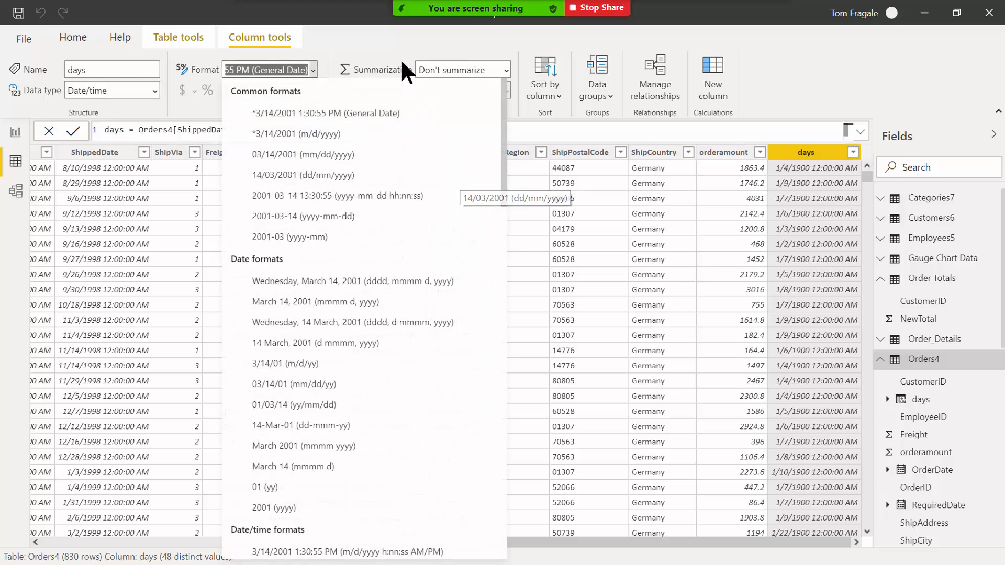
pyautogui.click(399, 40)
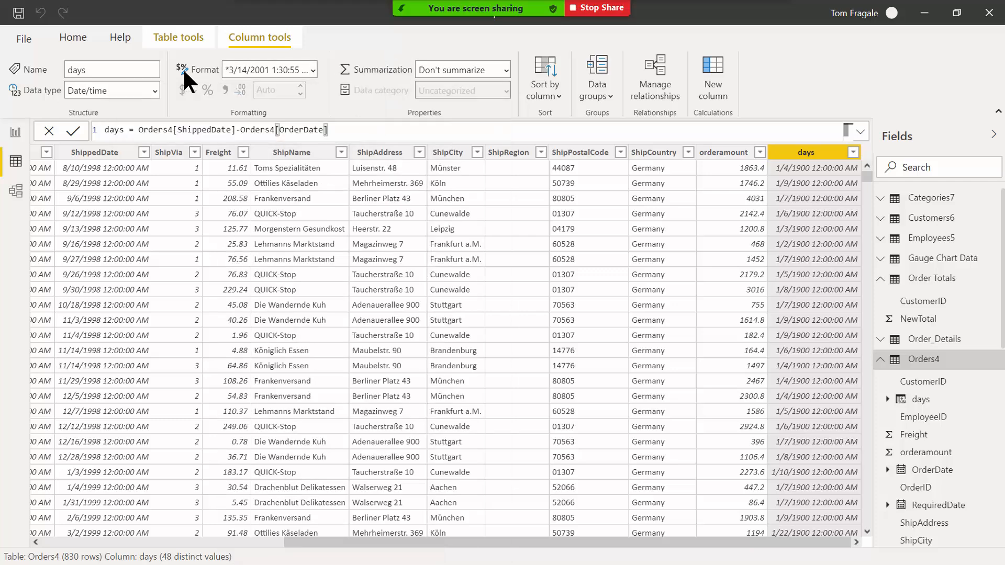
pyautogui.click(156, 90)
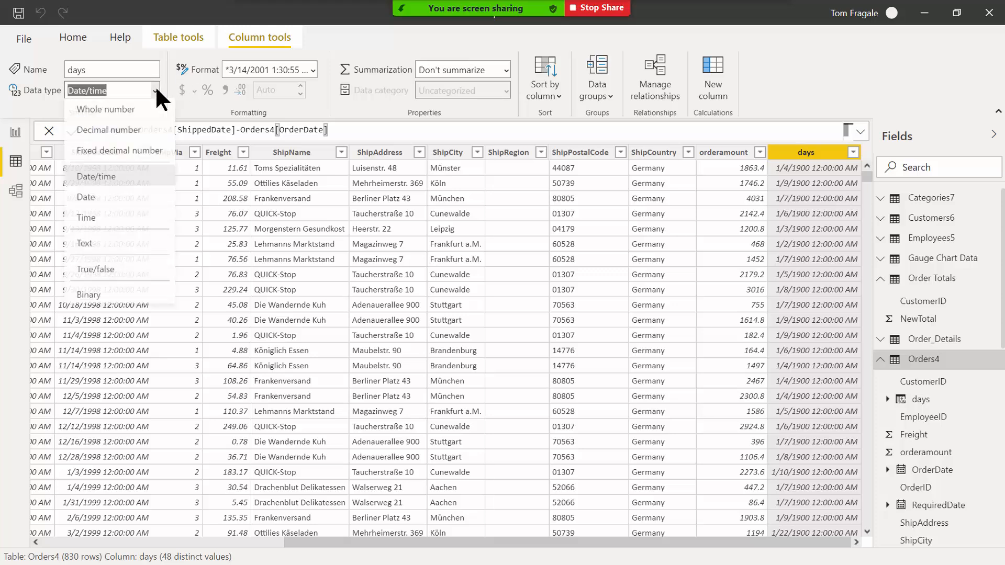
pyautogui.click(128, 111)
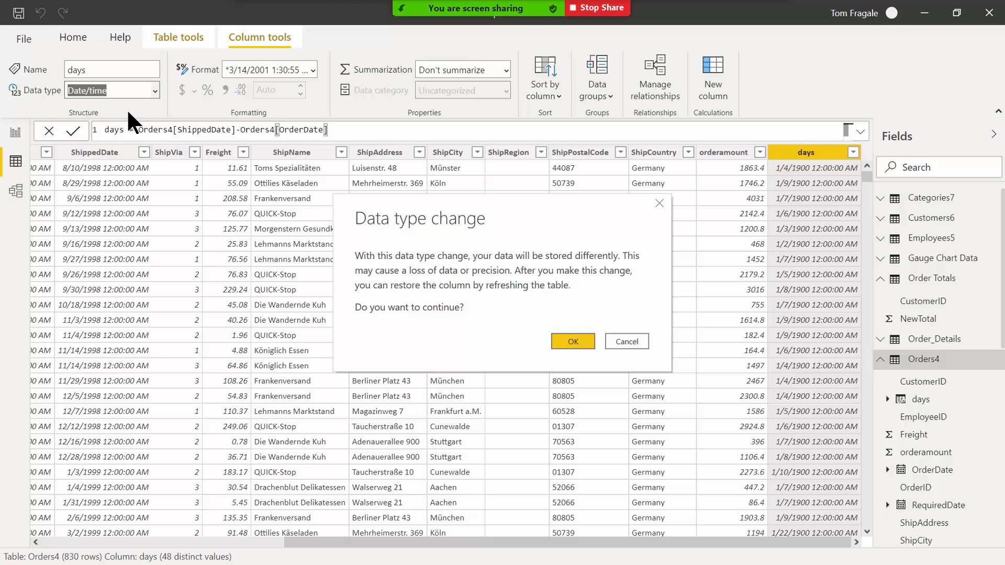
pyautogui.click(555, 341)
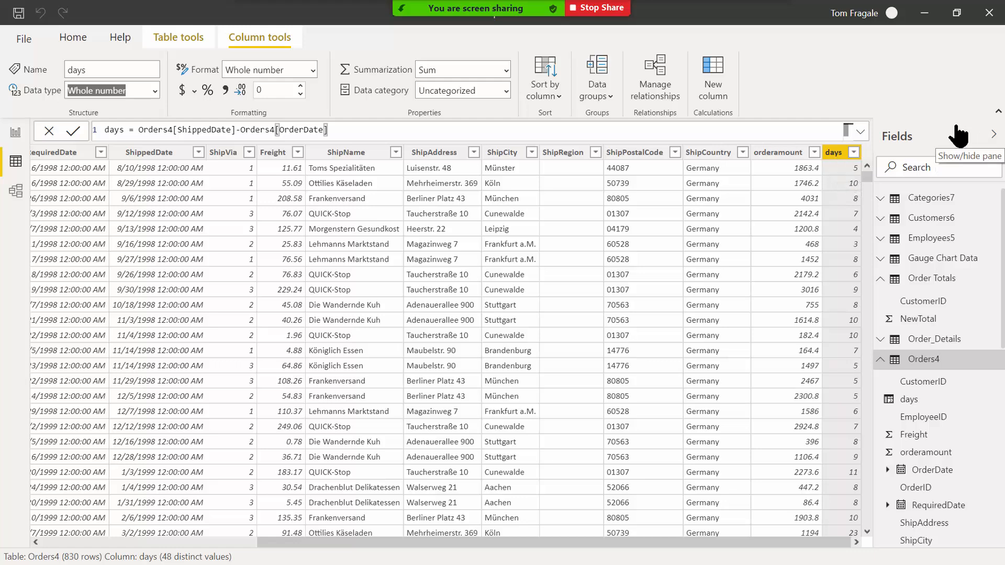
pyautogui.click(840, 156)
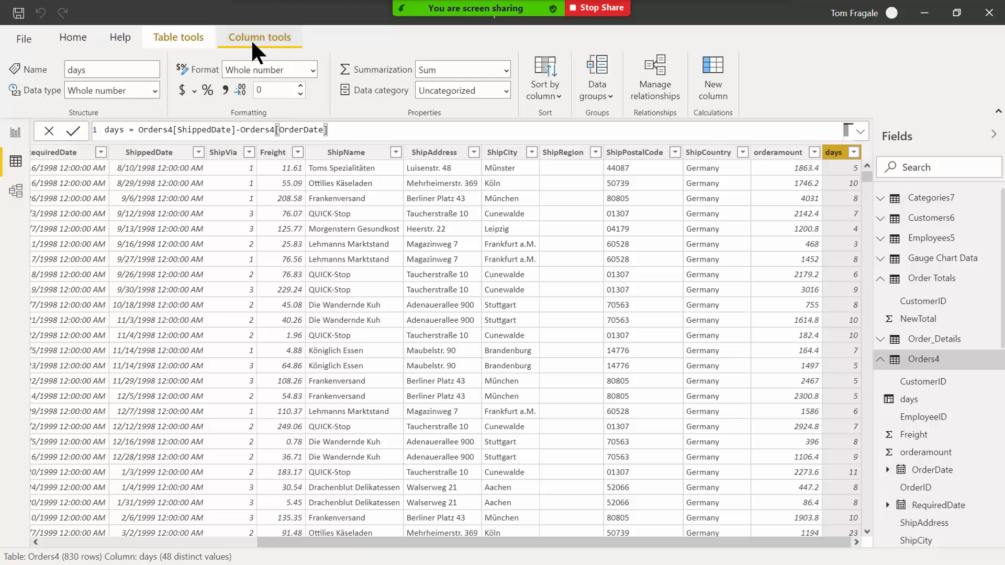
pyautogui.click(155, 89)
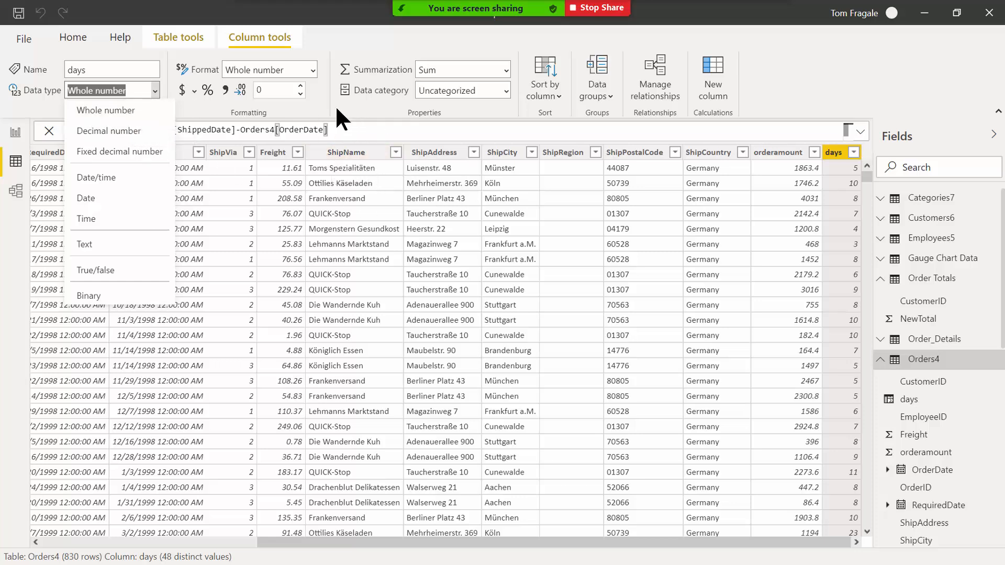
pyautogui.click(280, 49)
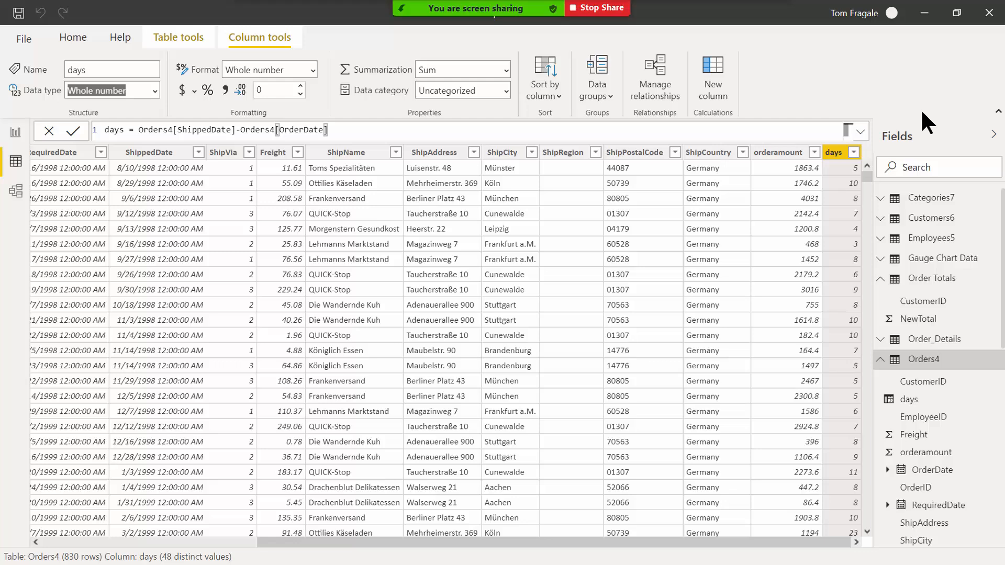
pyautogui.rightClick(920, 220)
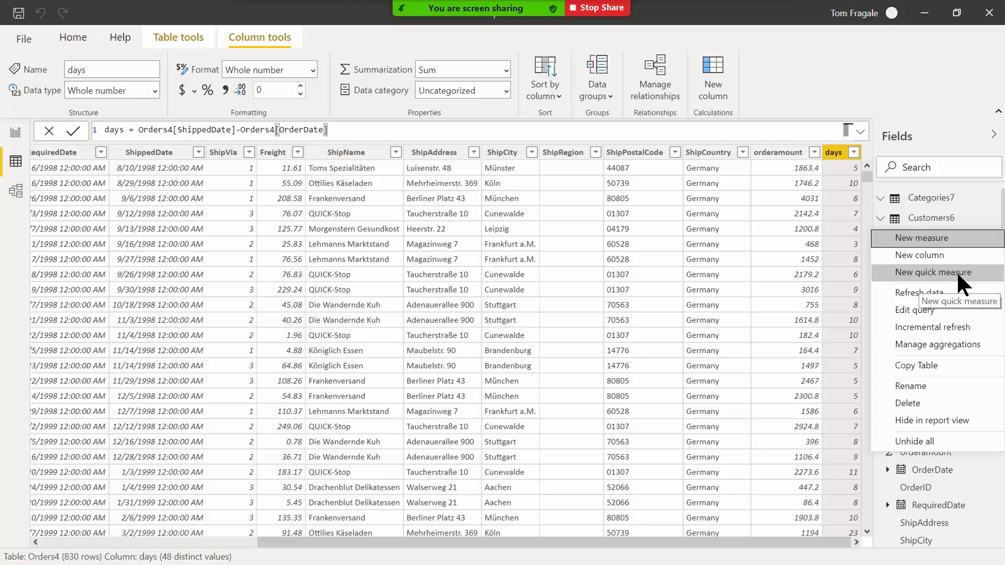
pyautogui.click(946, 93)
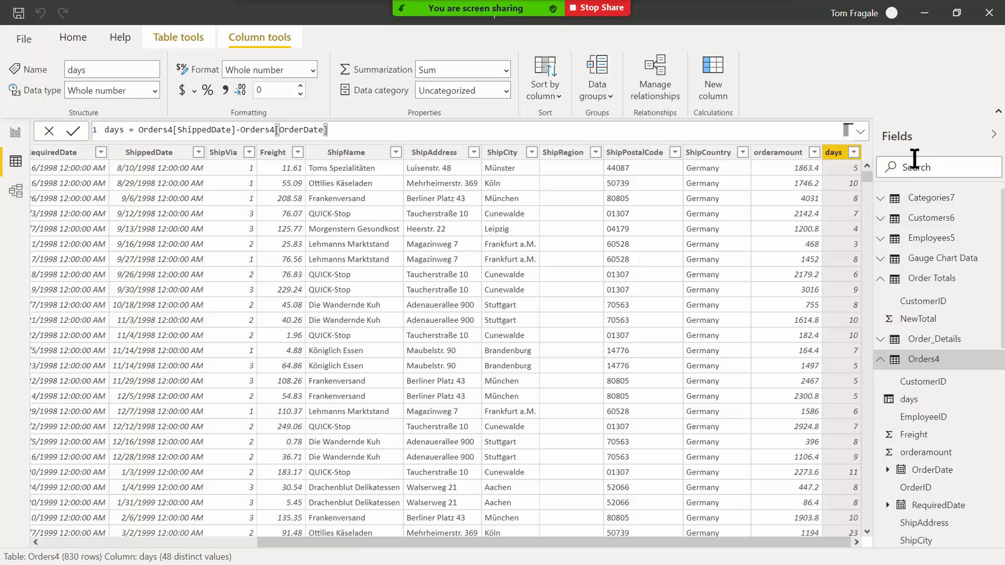
pyautogui.rightClick(913, 200)
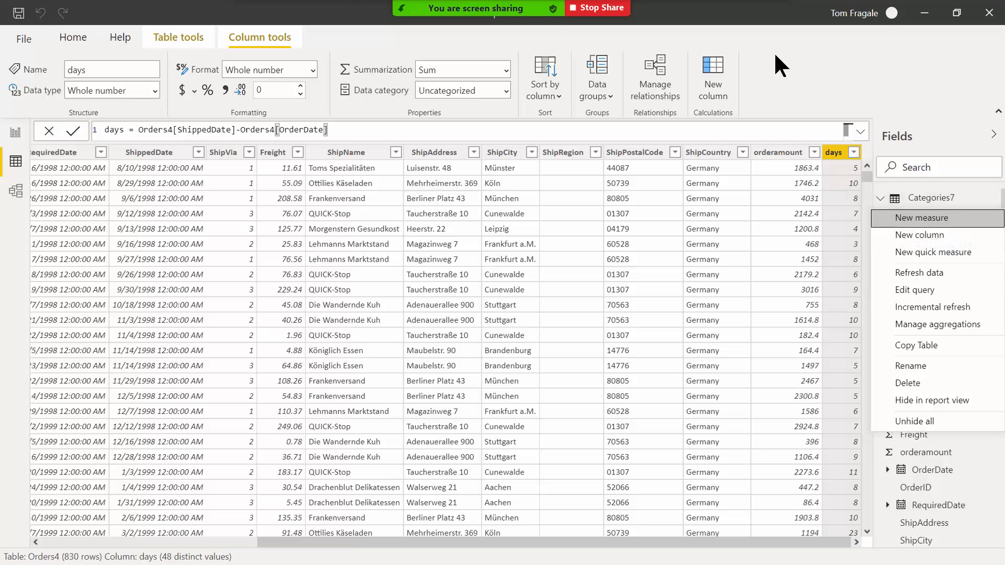
pyautogui.click(859, 94)
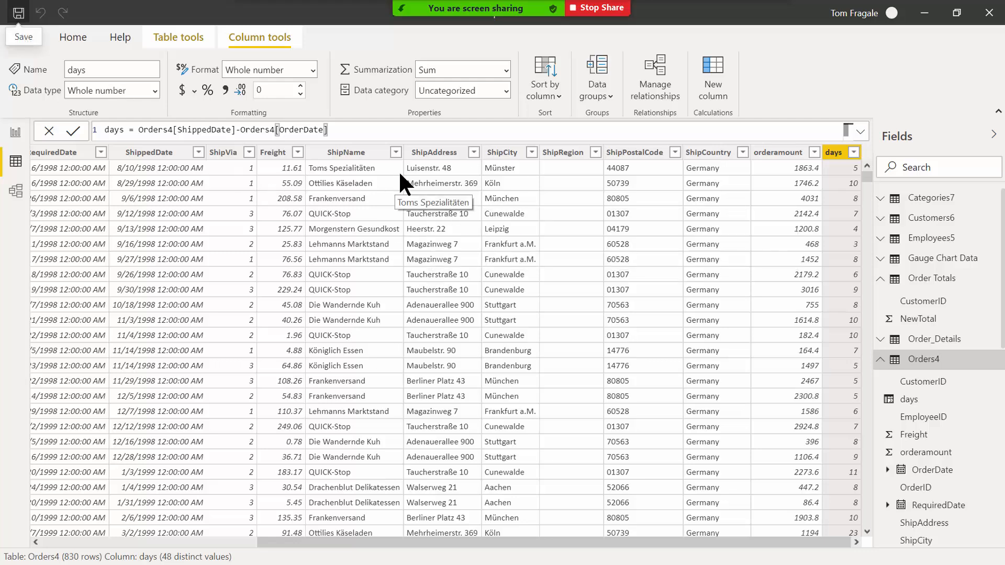
# Minimize Power BI Desktop and launch Excel from the taskbar.
pyautogui.click(925, 21)
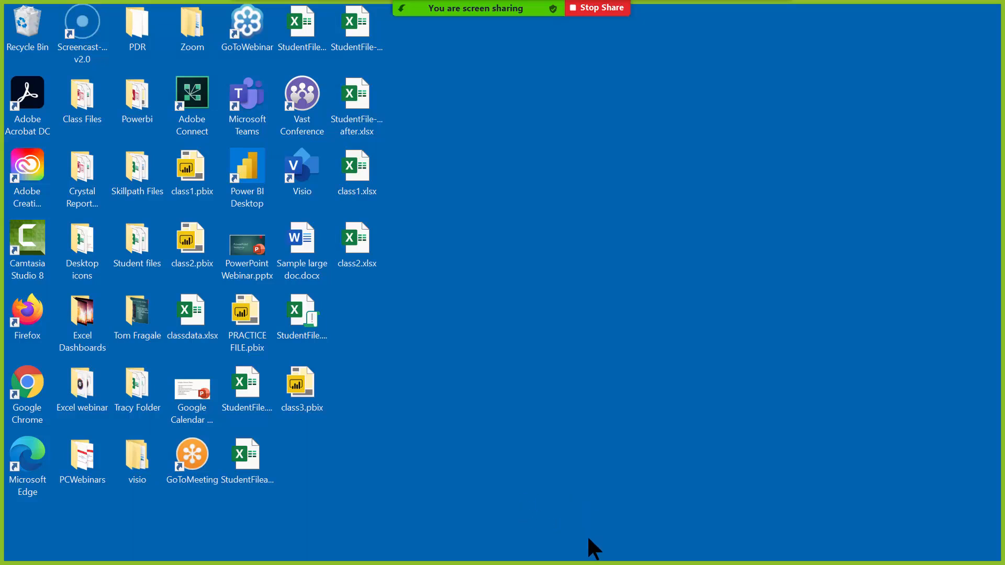
pyautogui.moveTo(626, 563)
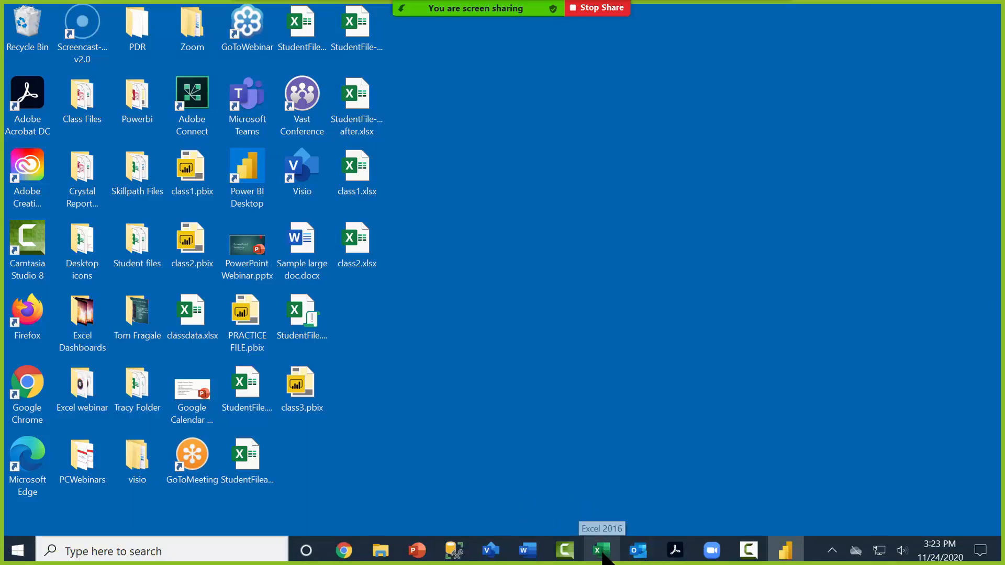
pyautogui.click(602, 550)
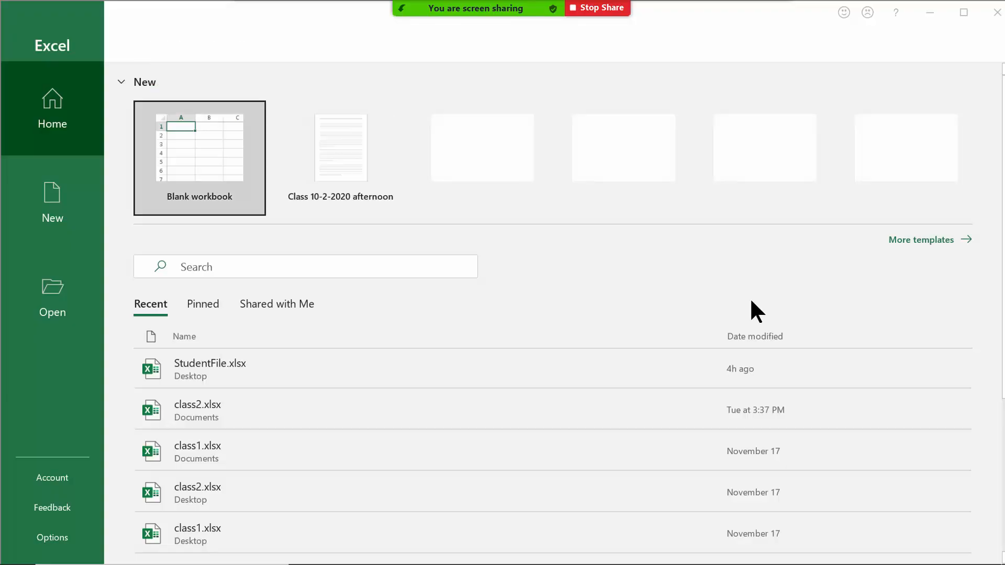
# Open StudentFile.xlsx and activate its PowerBI - PowerPivot Formulas sheet.
pyautogui.click(213, 368)
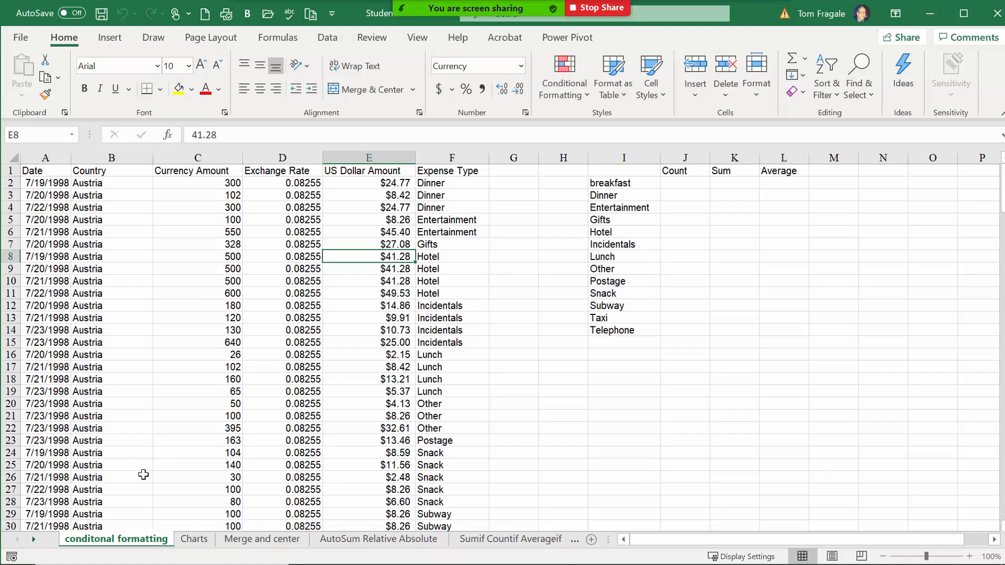
pyautogui.rightClick(35, 538)
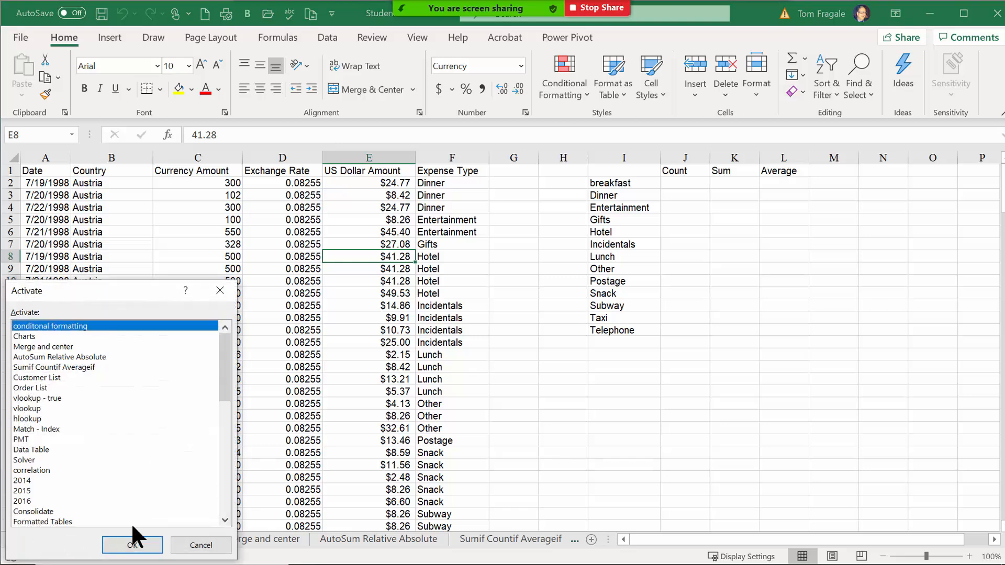
pyautogui.moveTo(225, 343); pyautogui.dragTo(233, 473)
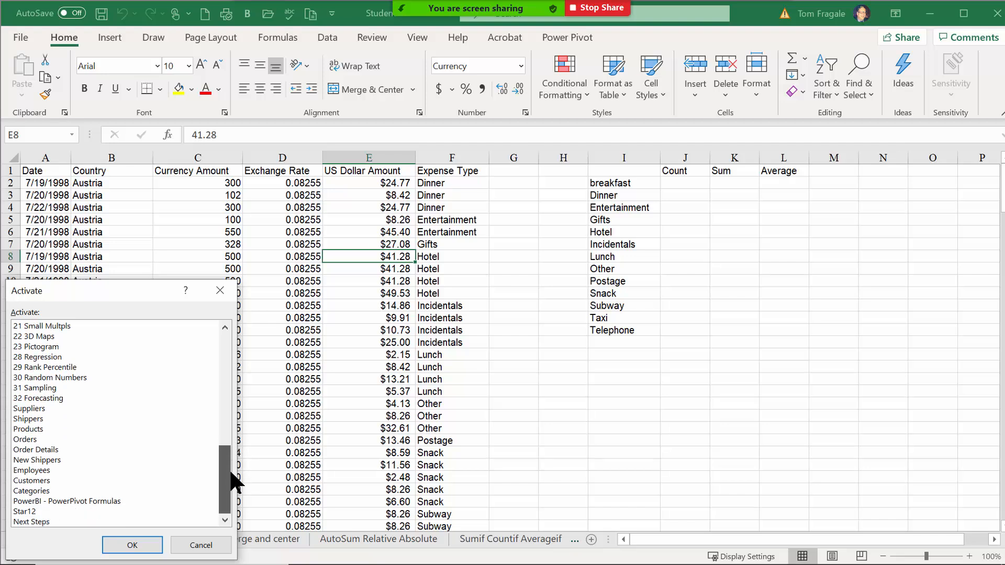
pyautogui.click(50, 501)
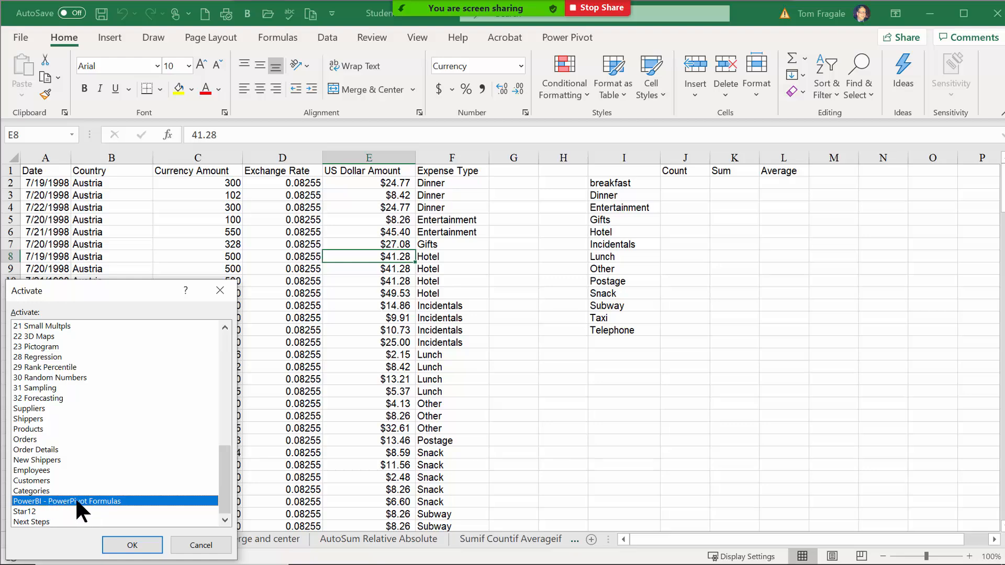
pyautogui.click(133, 545)
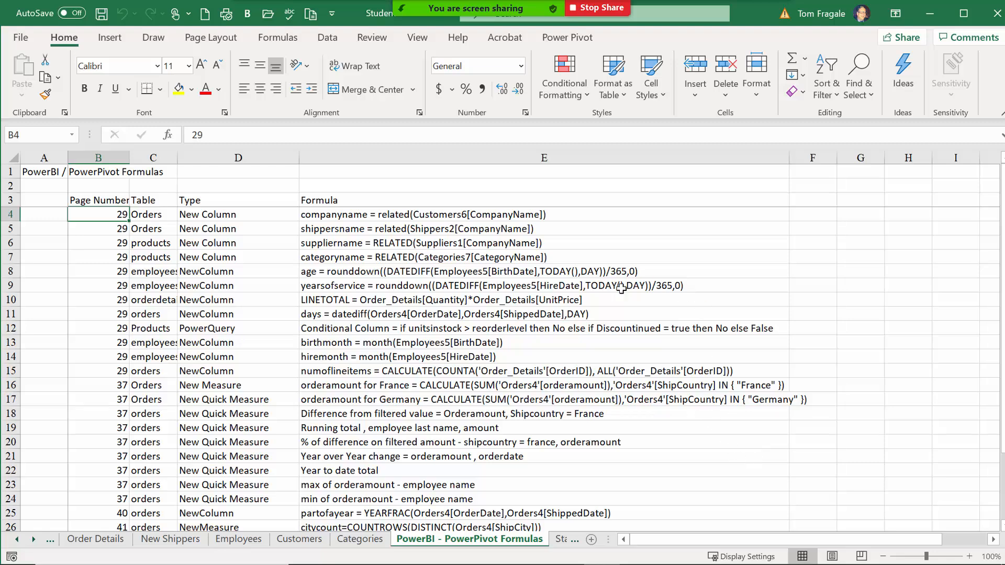
# Copy the companyname formula from cell E4 and return to Power BI Desktop.
pyautogui.click(338, 213)
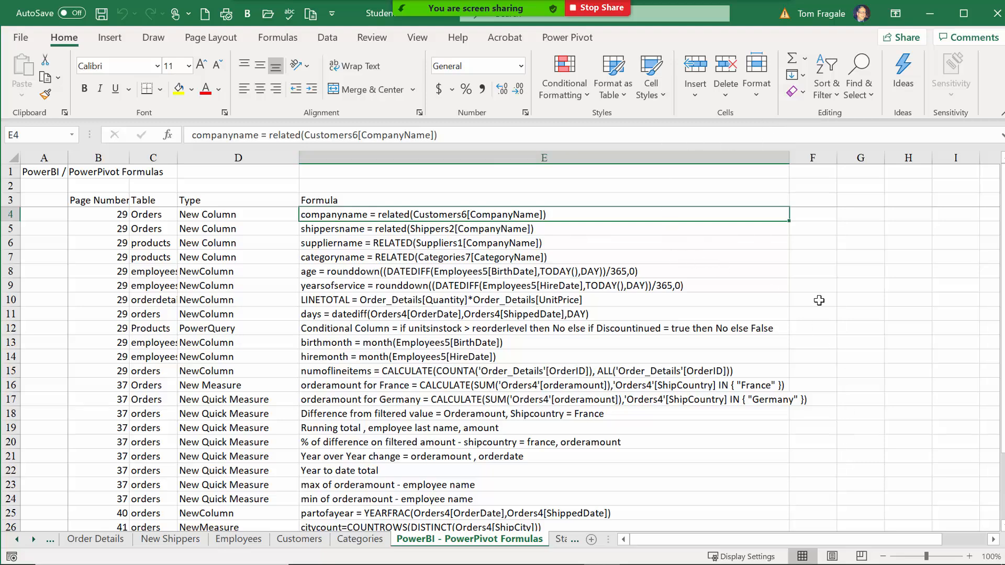
pyautogui.click(812, 242)
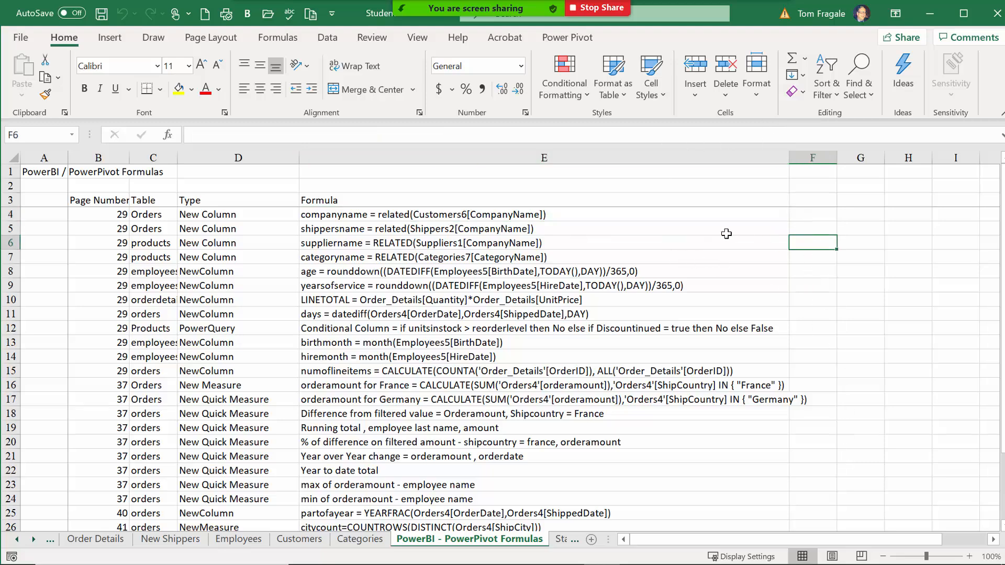
pyautogui.click(395, 213)
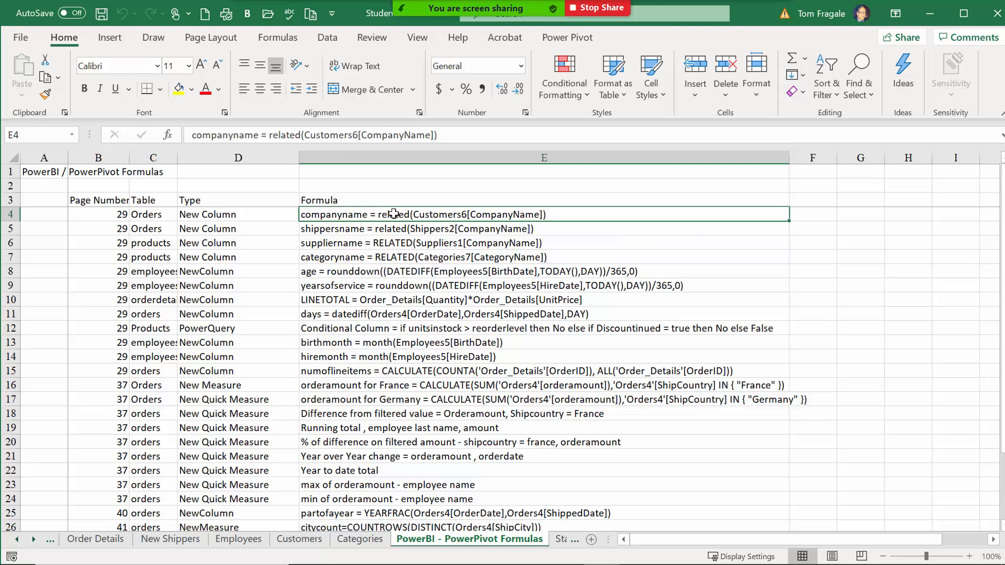
pyautogui.rightClick(393, 213)
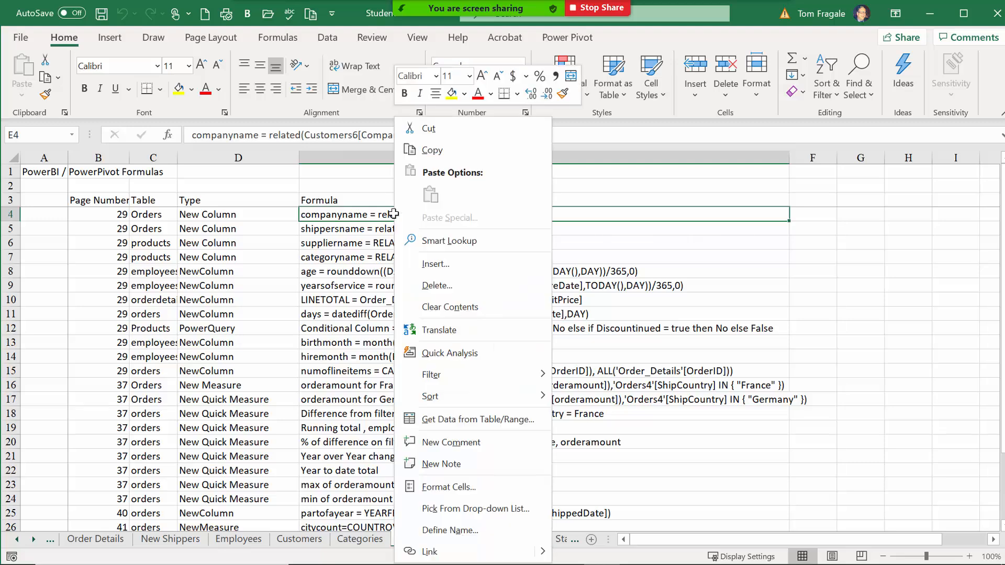
pyautogui.click(433, 149)
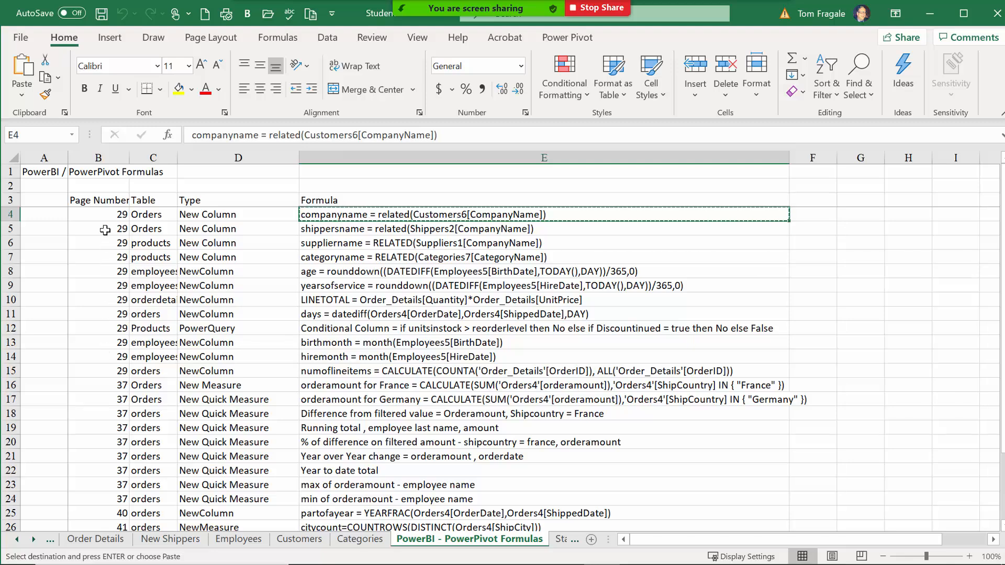
pyautogui.rightClick(387, 214)
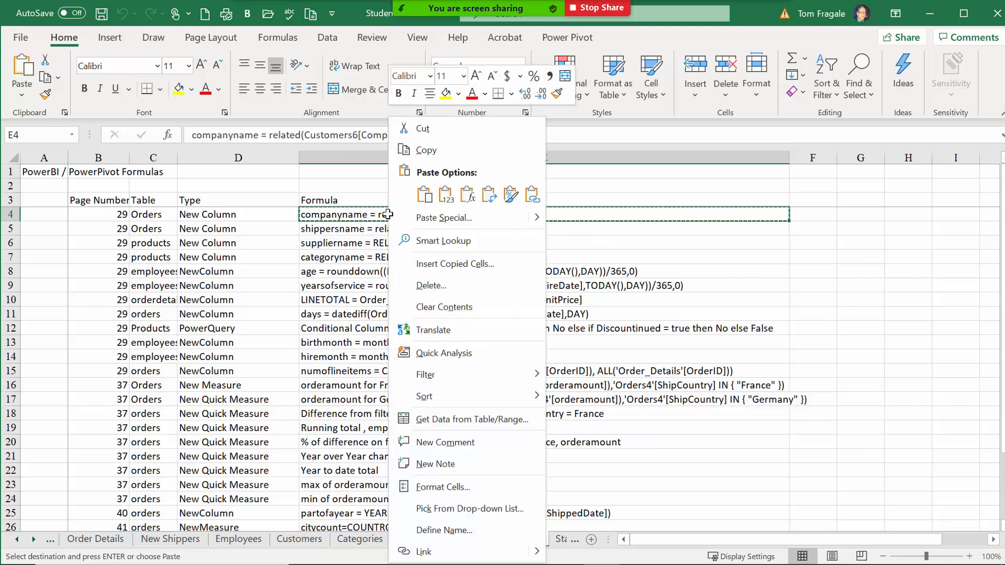
pyautogui.click(433, 156)
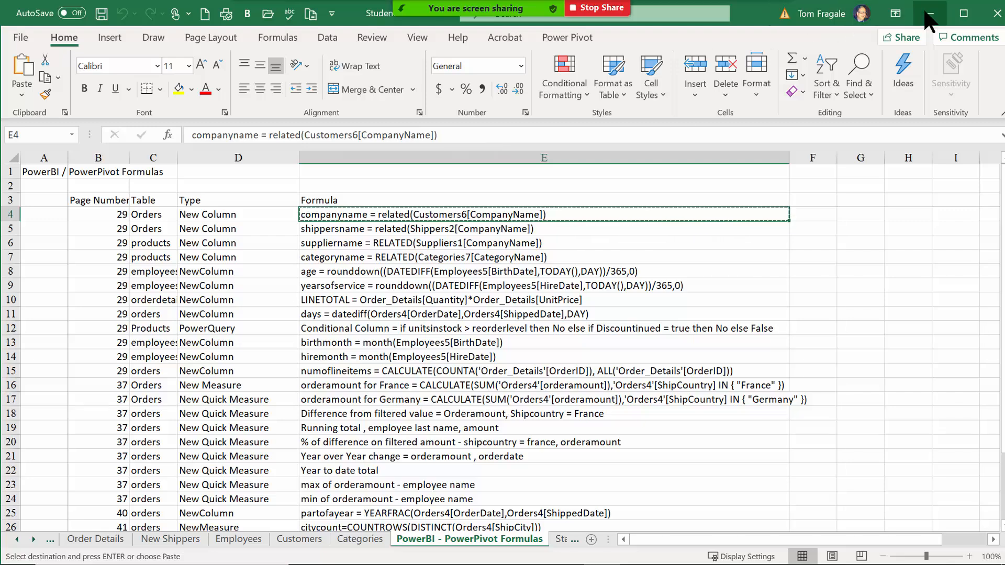
pyautogui.click(925, 16)
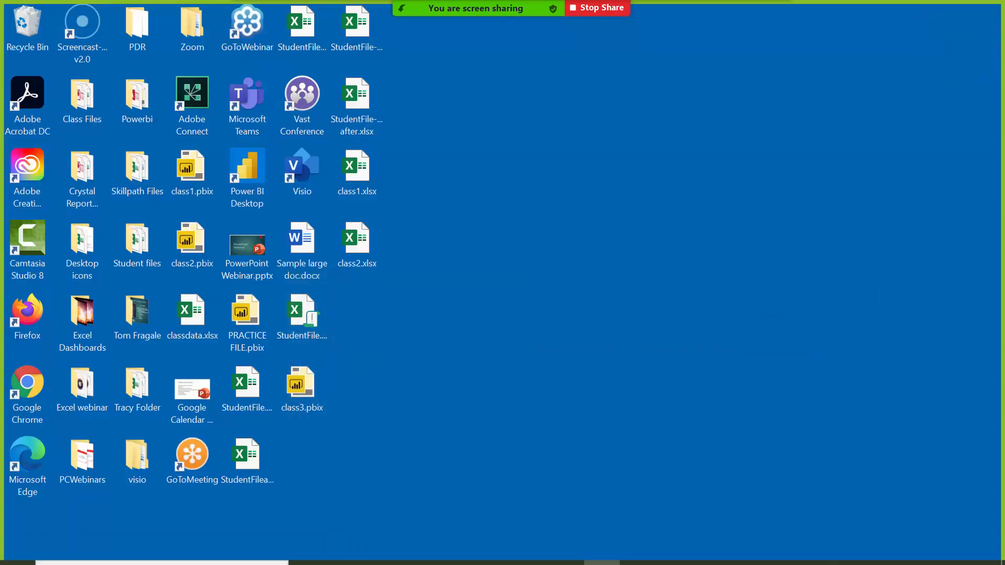
pyautogui.click(785, 549)
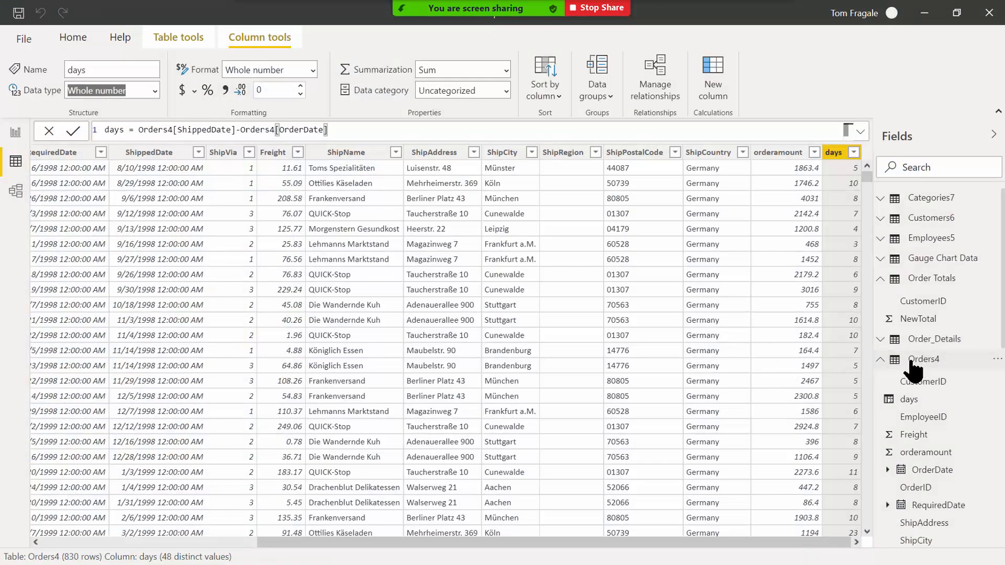
# Add Orders4 column companyname = related(Customers6[CompanyName]) from the pasted formula, then minimize Power BI.
pyautogui.moveTo(930, 371)
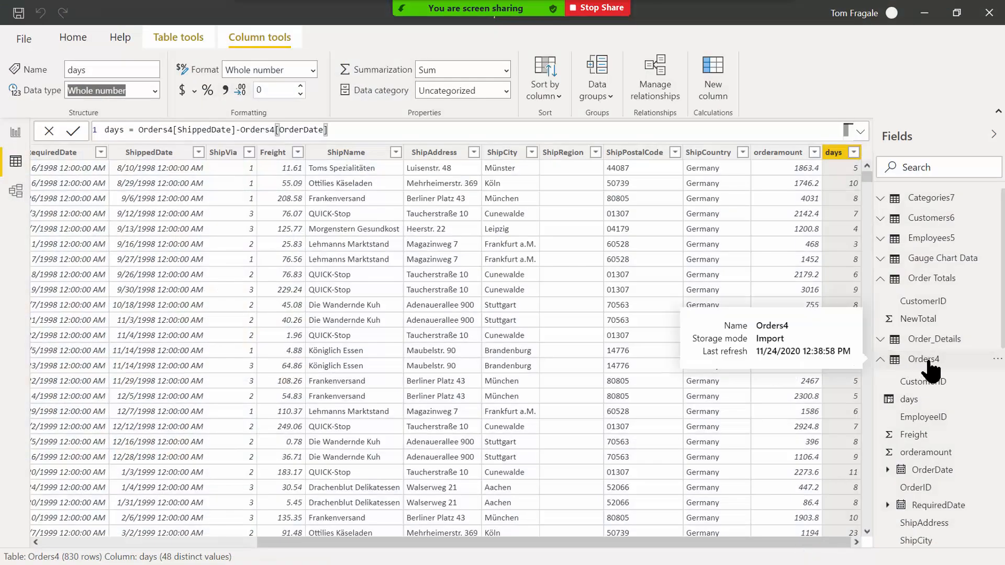
pyautogui.rightClick(930, 371)
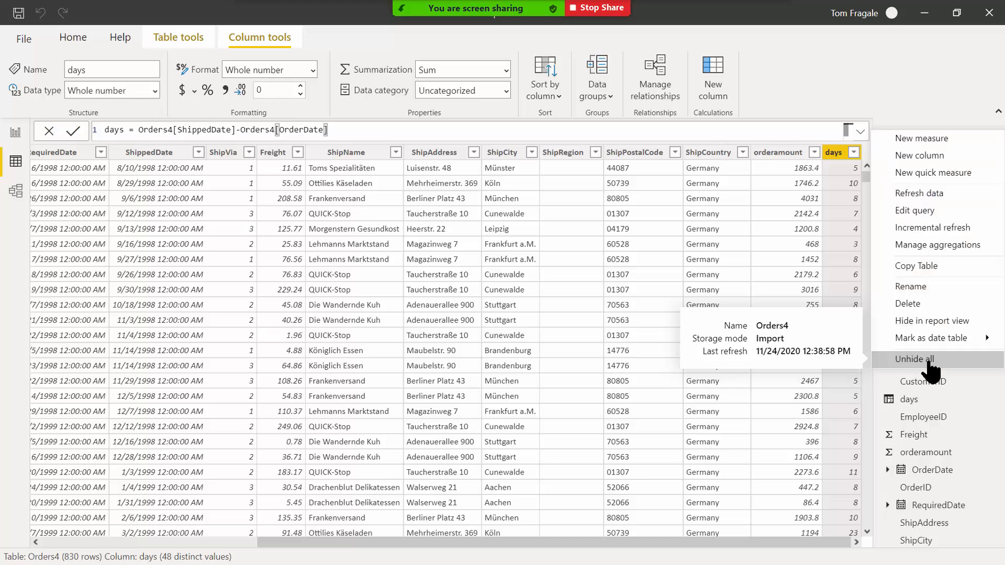
pyautogui.click(937, 151)
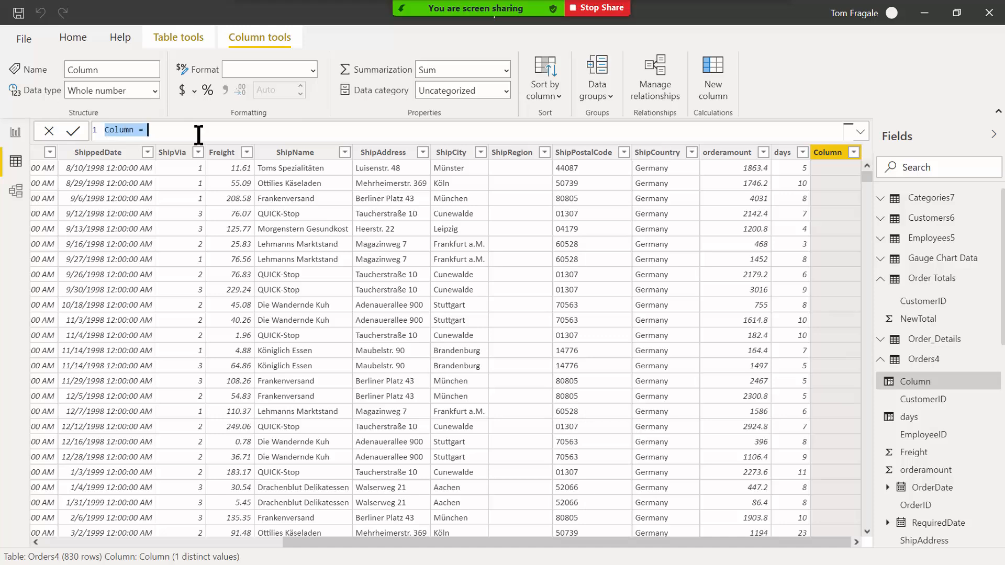
pyautogui.hotkey('ctrl', 'v')
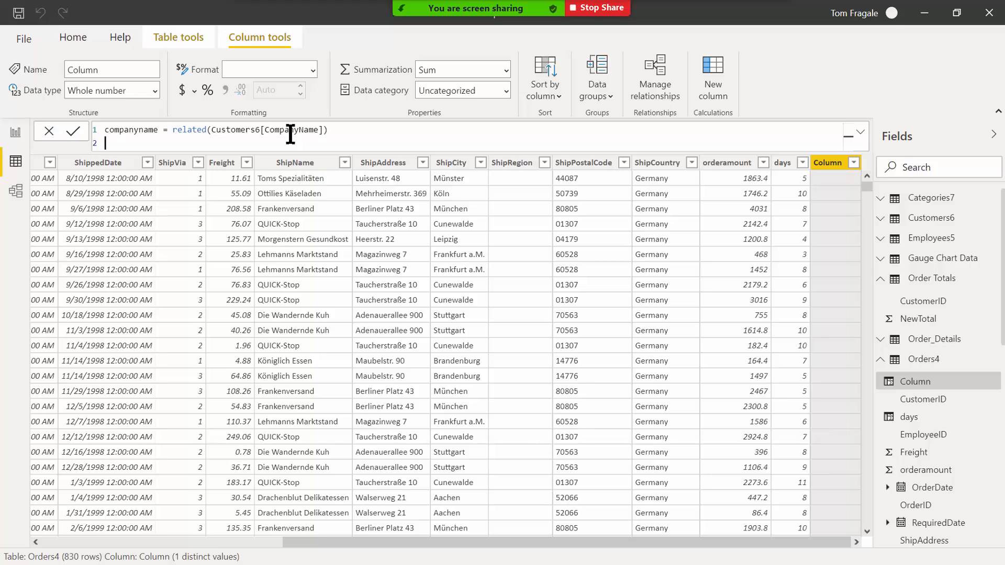
pyautogui.click(73, 133)
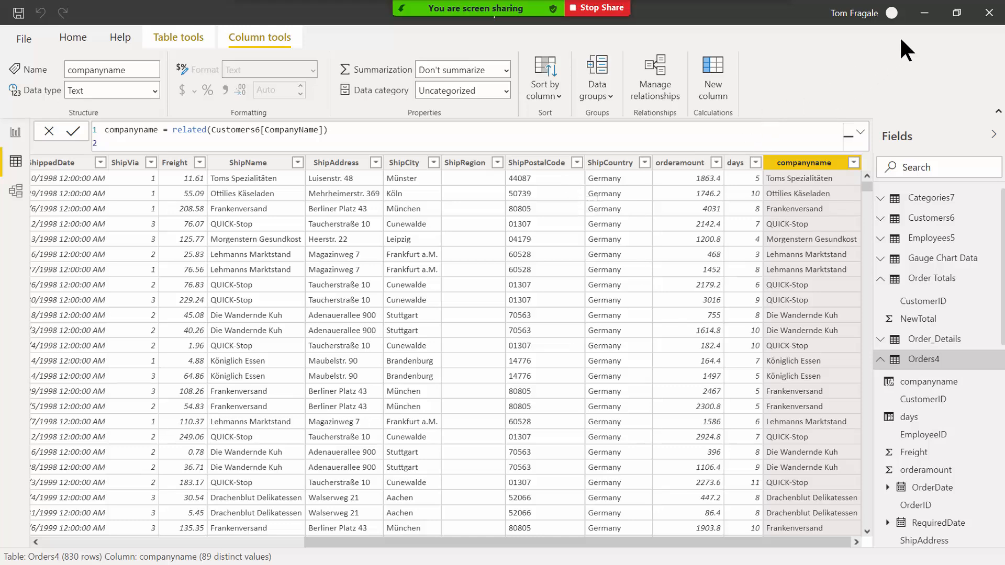
pyautogui.click(924, 19)
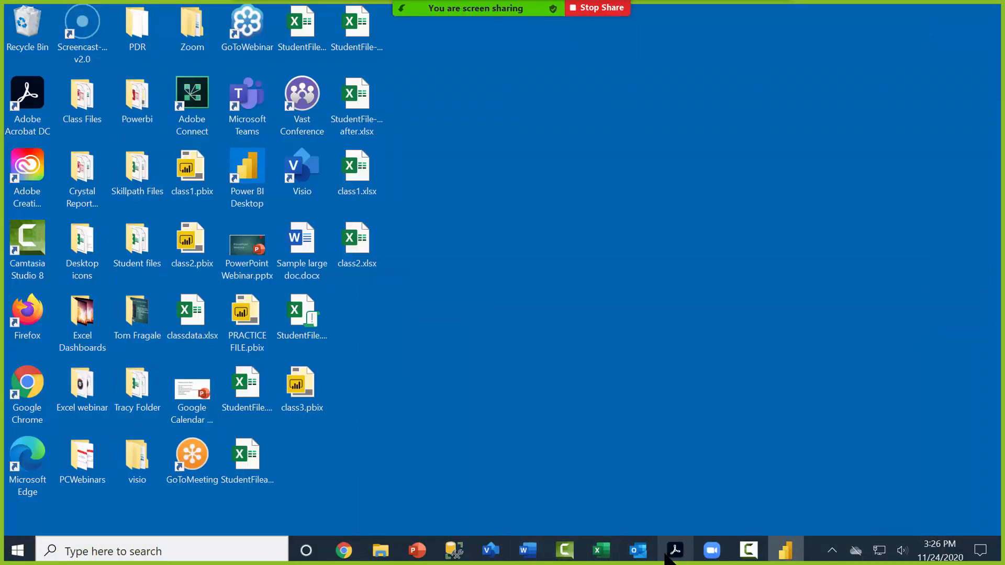
# Copy the shippersname = related(Shippers2[CompanyName]) formula from Excel cell E5, then minimize Excel.
pyautogui.moveTo(605, 552)
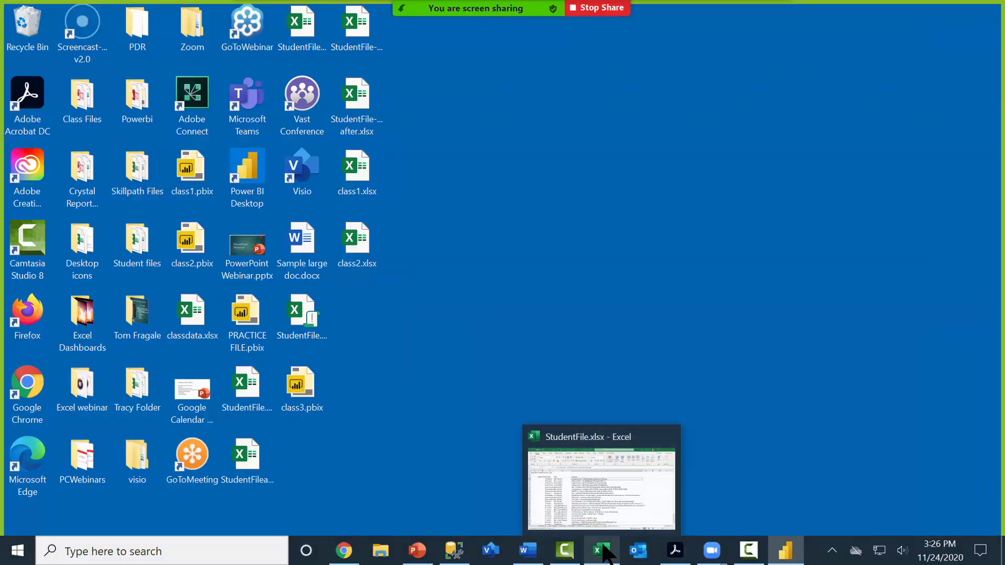
pyautogui.click(602, 550)
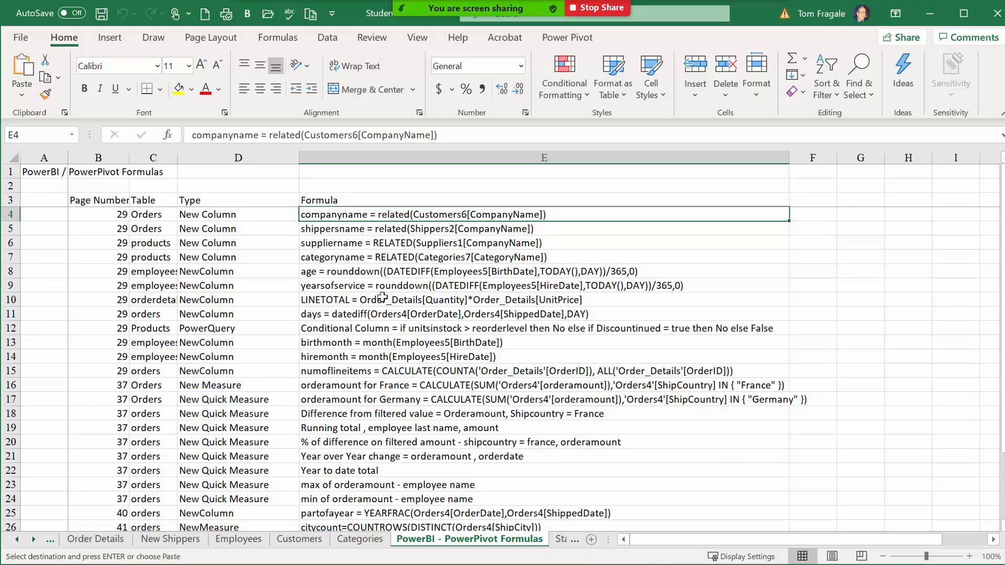
pyautogui.click(369, 231)
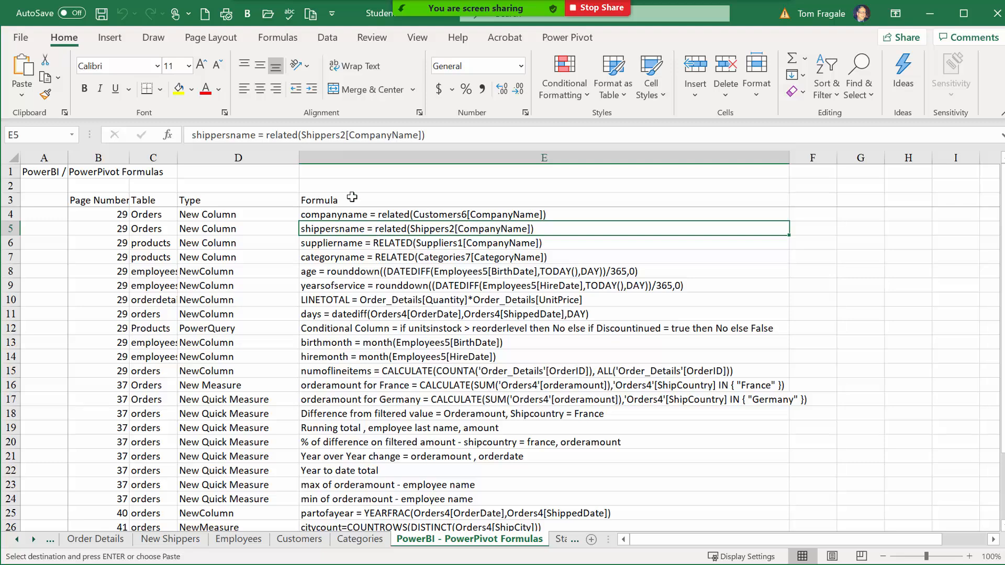
pyautogui.rightClick(365, 230)
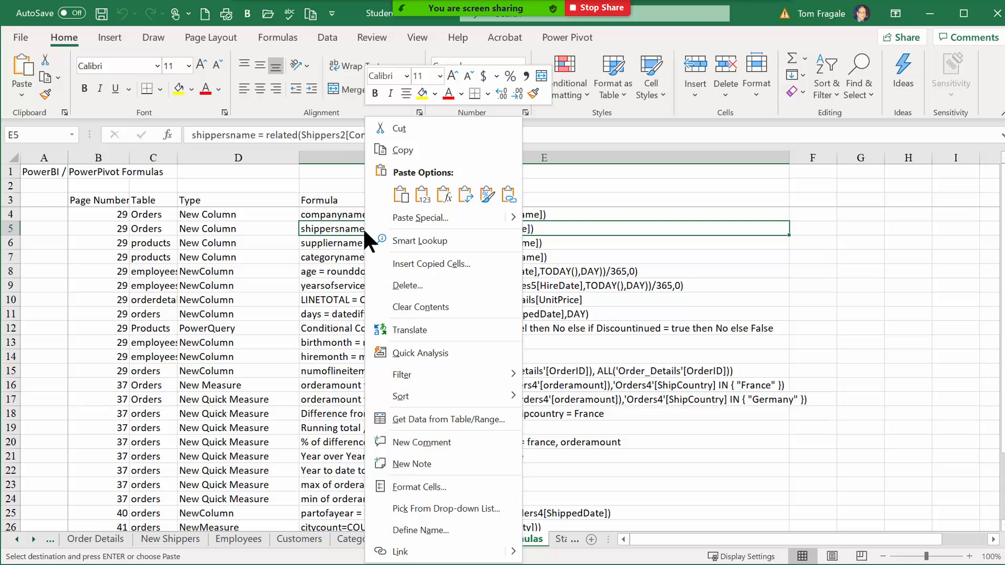
pyautogui.click(396, 150)
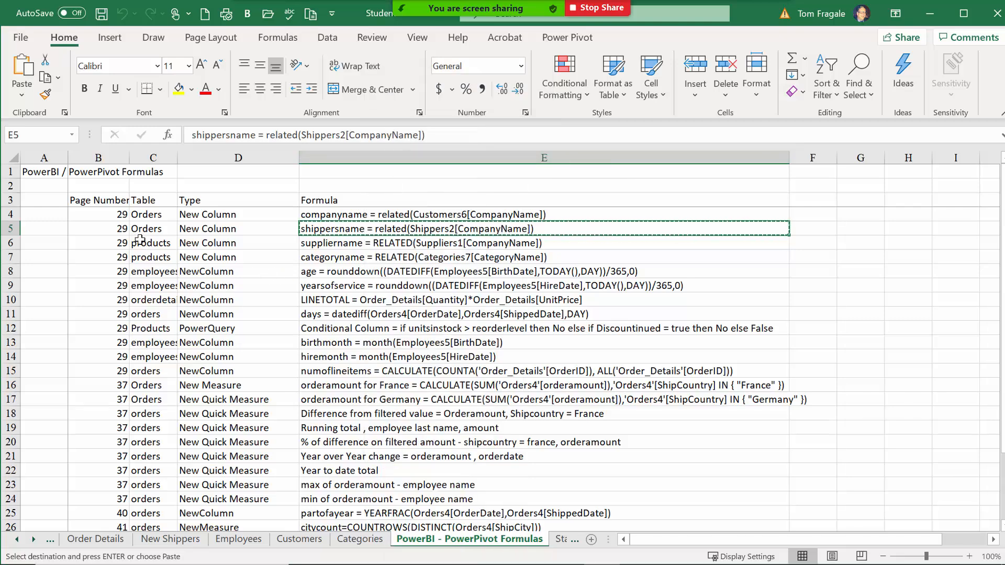
pyautogui.click(928, 14)
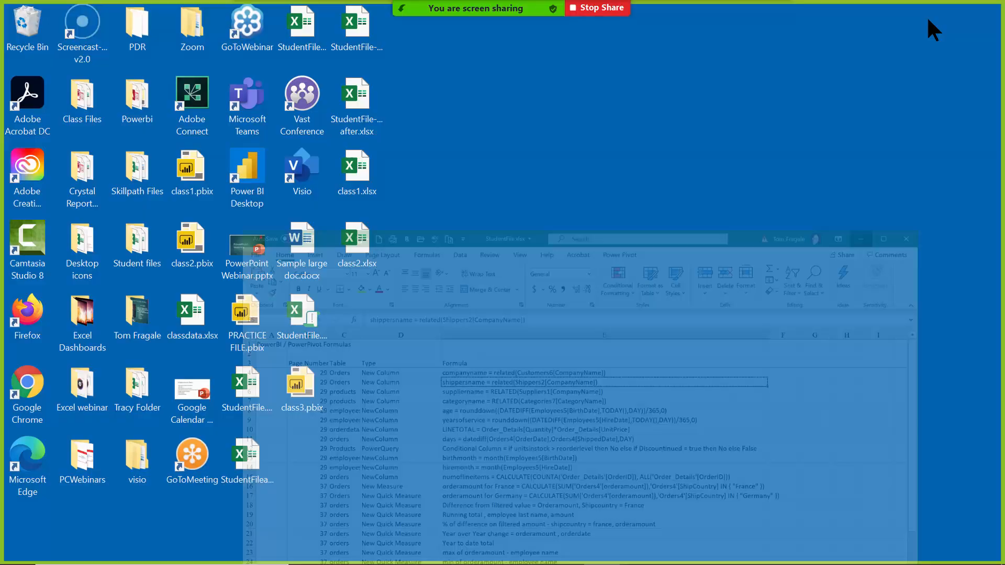
pyautogui.moveTo(576, 562)
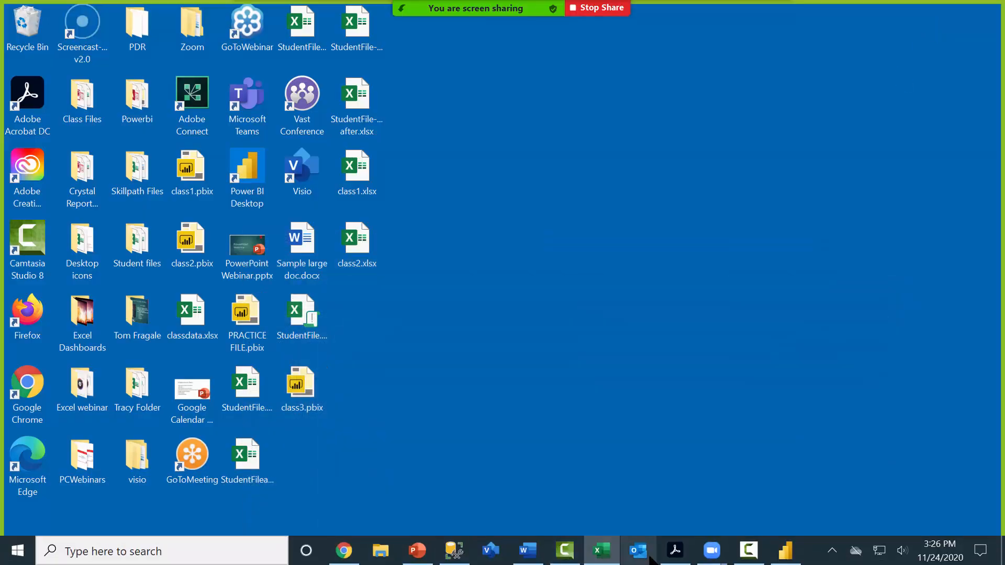
# Add Orders4 column shippersname from the pasted related(Shippers2[CompanyName]) formula, then minimize Power BI.
pyautogui.click(785, 554)
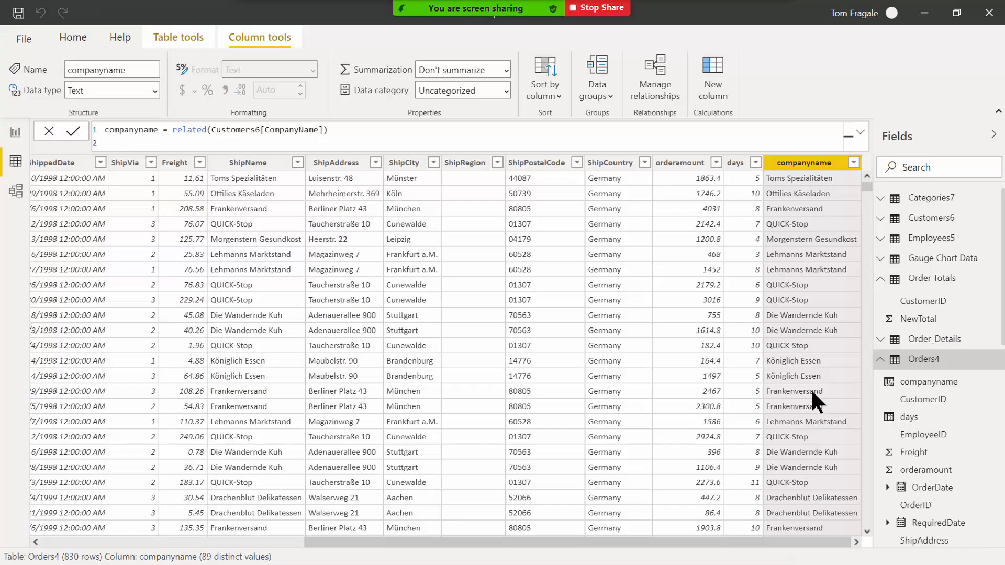
pyautogui.rightClick(921, 361)
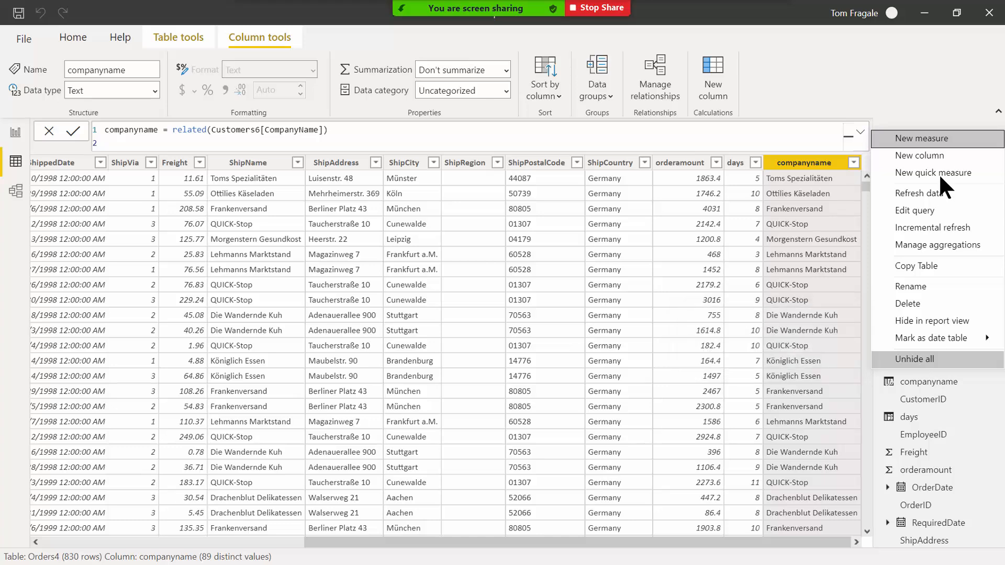
pyautogui.click(945, 156)
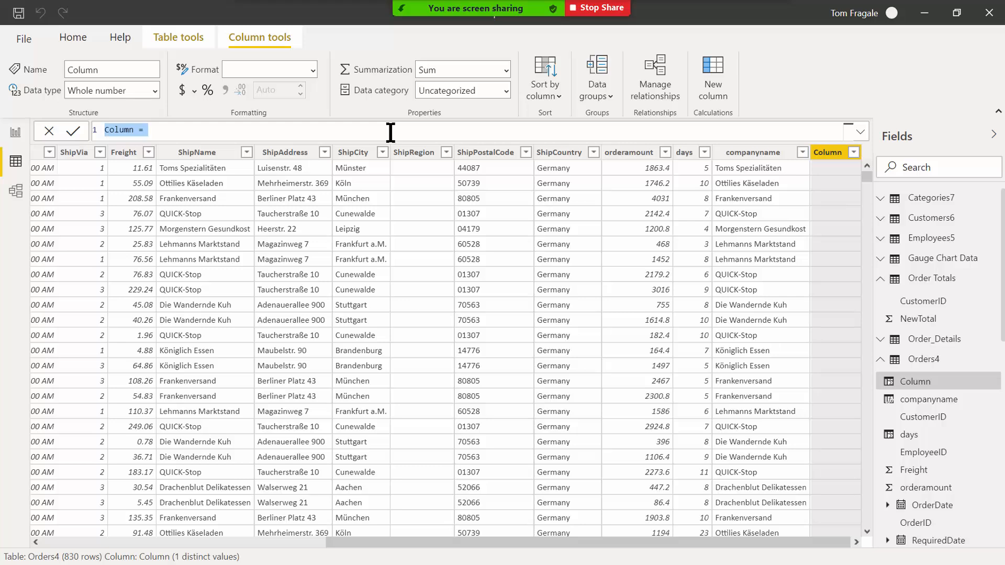
pyautogui.hotkey('ctrl', 'v')
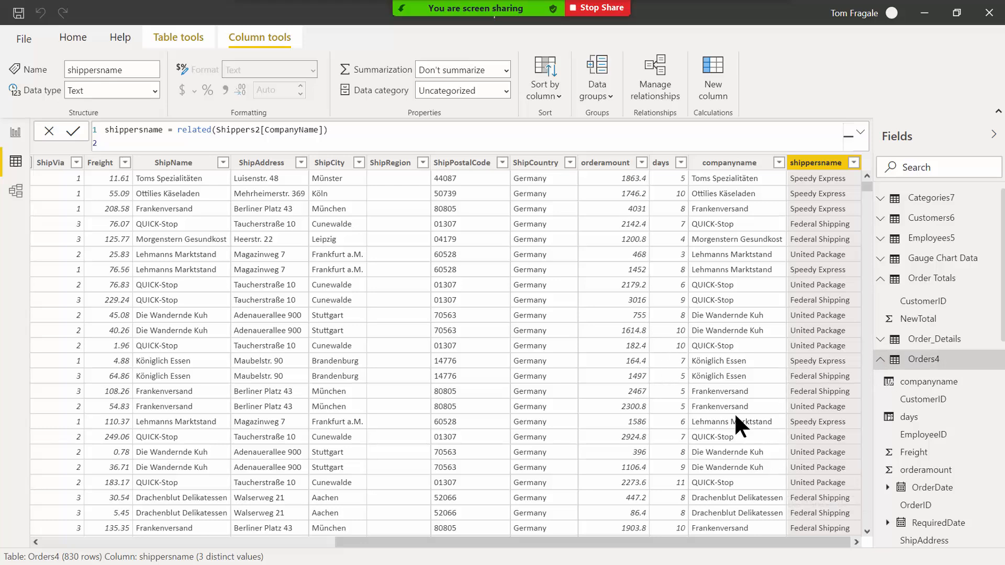
pyautogui.click(924, 13)
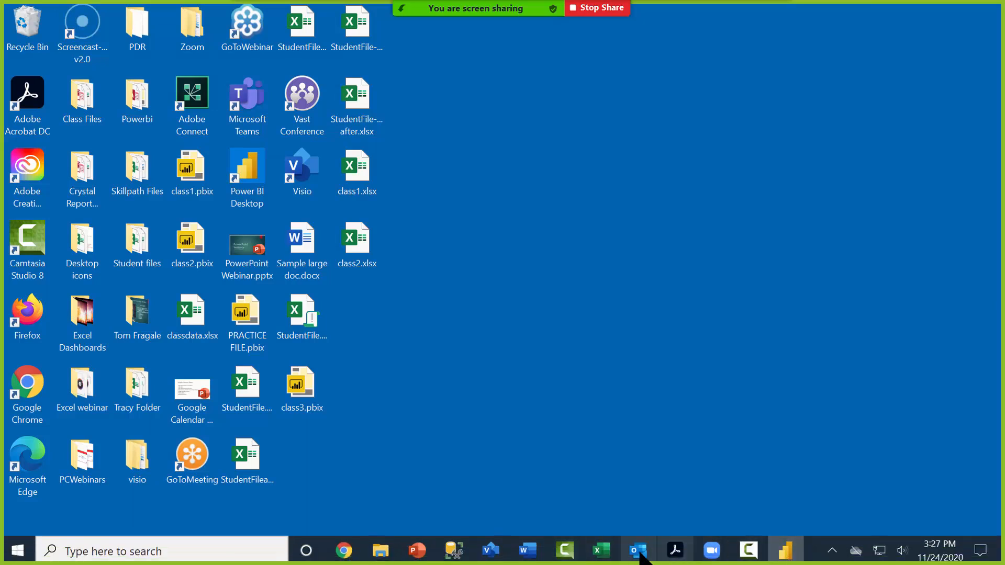
# Review the suppliername, categoryname, age, yearsofservice, LINETOTAL and days formulas in cells E6–E11.
pyautogui.click(600, 554)
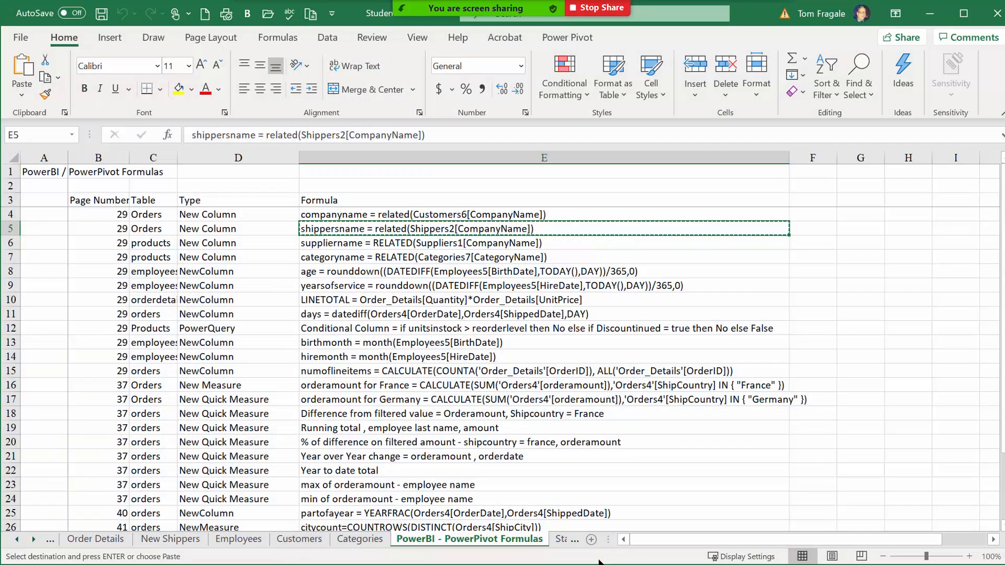
pyautogui.click(336, 243)
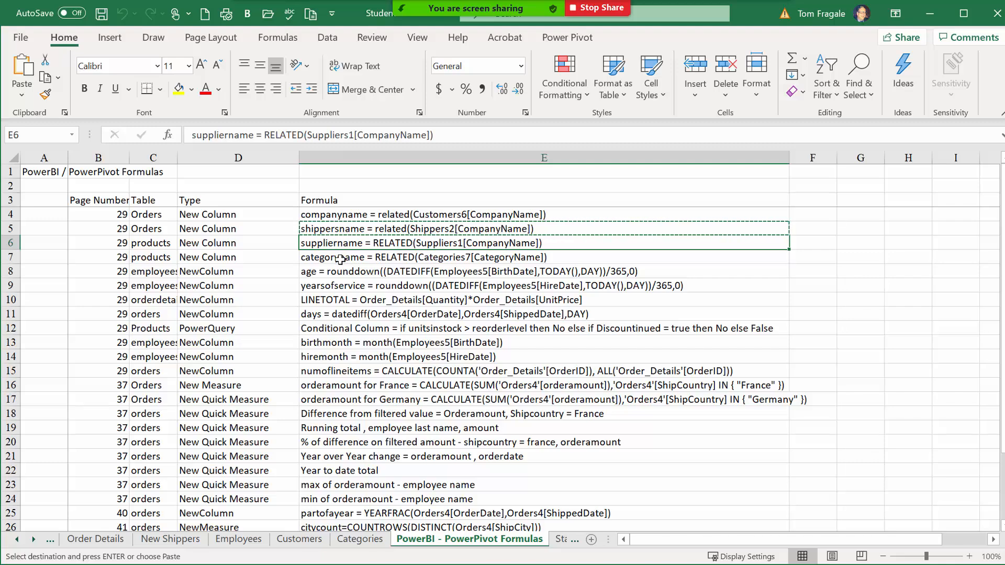
pyautogui.click(340, 258)
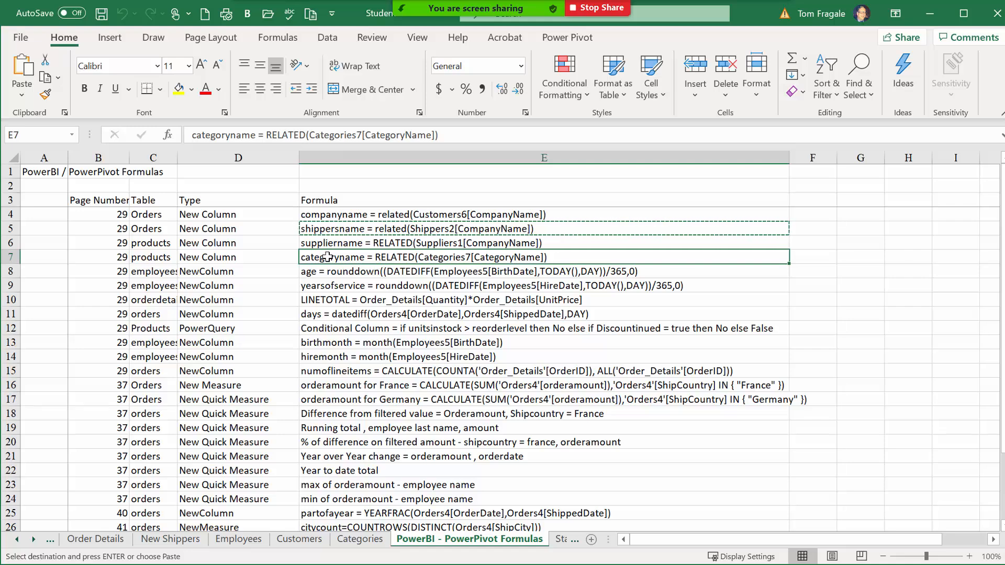
pyautogui.click(316, 273)
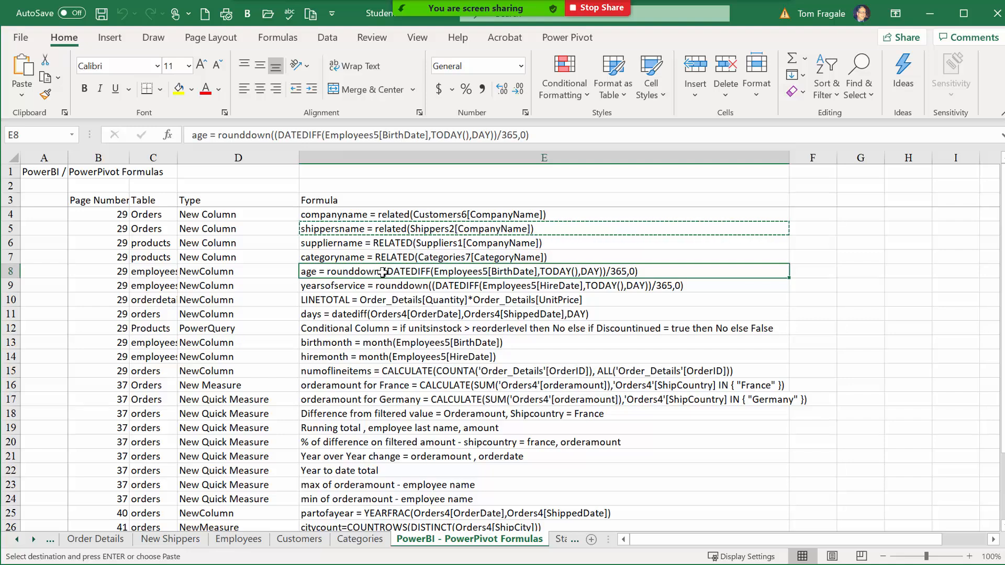
pyautogui.click(364, 287)
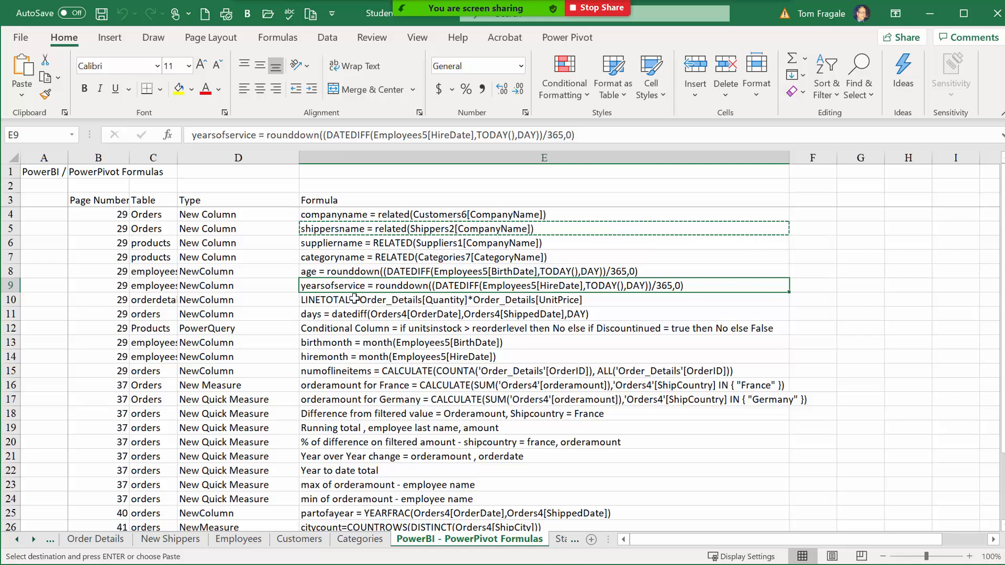
pyautogui.click(353, 298)
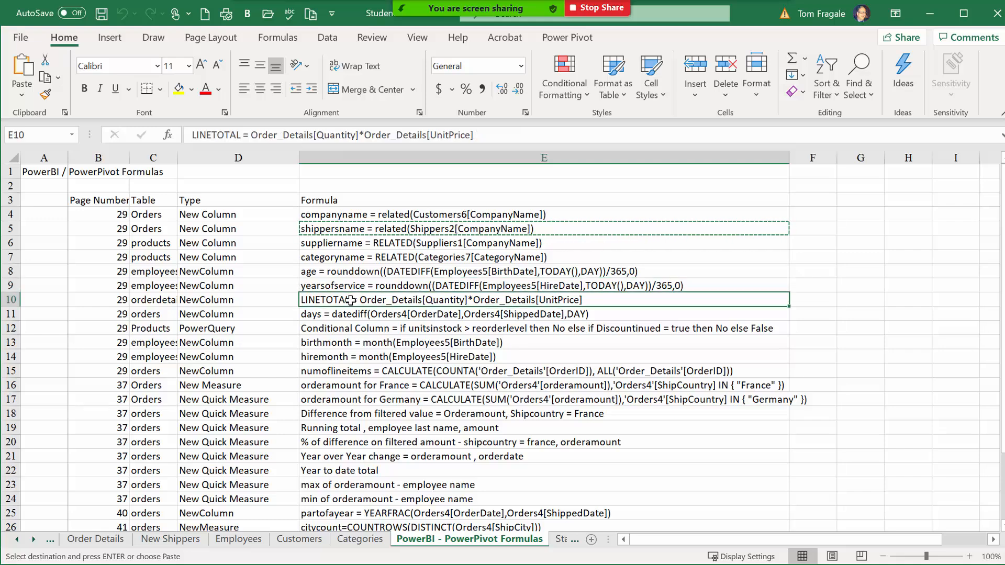
pyautogui.click(339, 316)
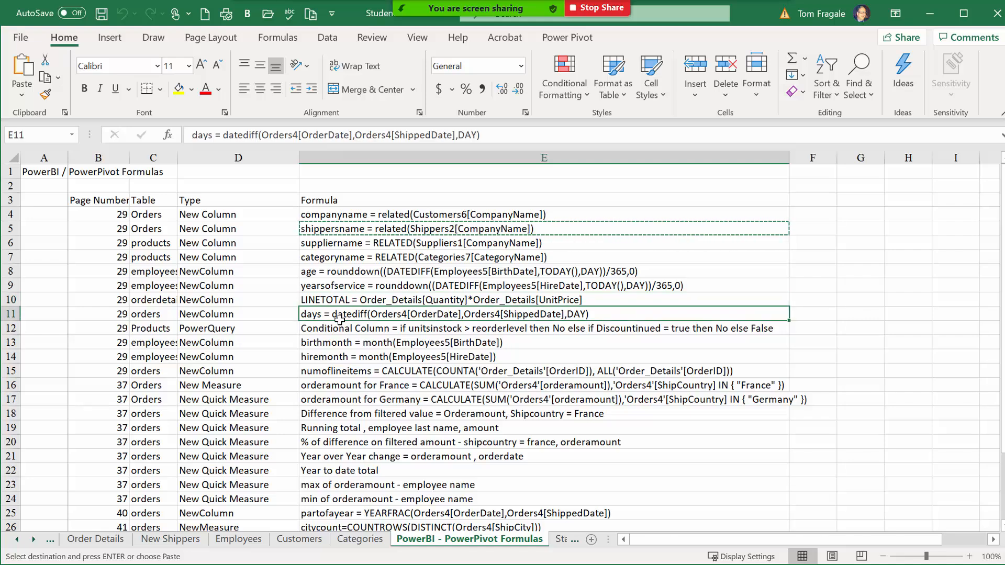
# Copy the numoflineitems formula from cell E15 and switch to Power BI Desktop.
pyautogui.click(330, 372)
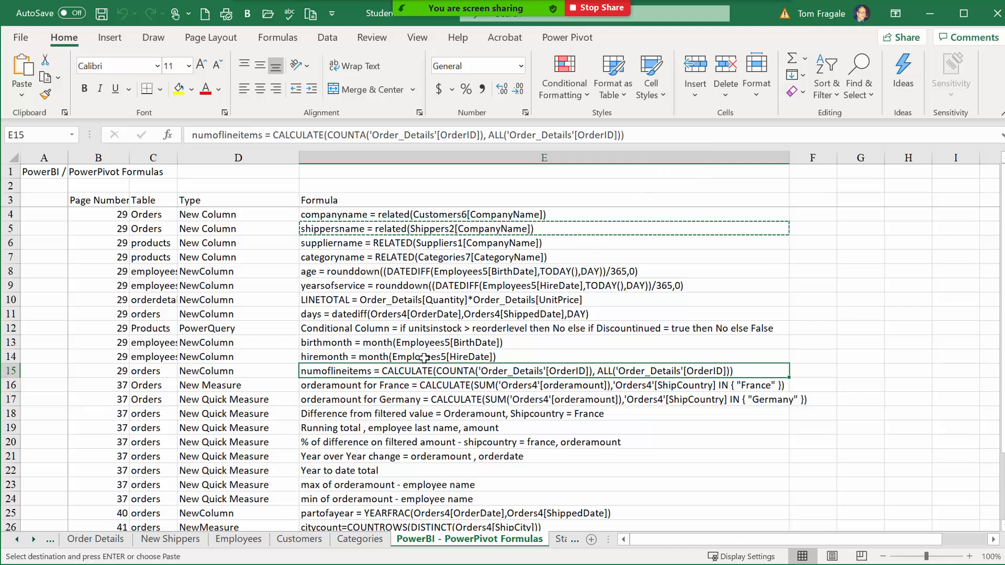
pyautogui.rightClick(396, 371)
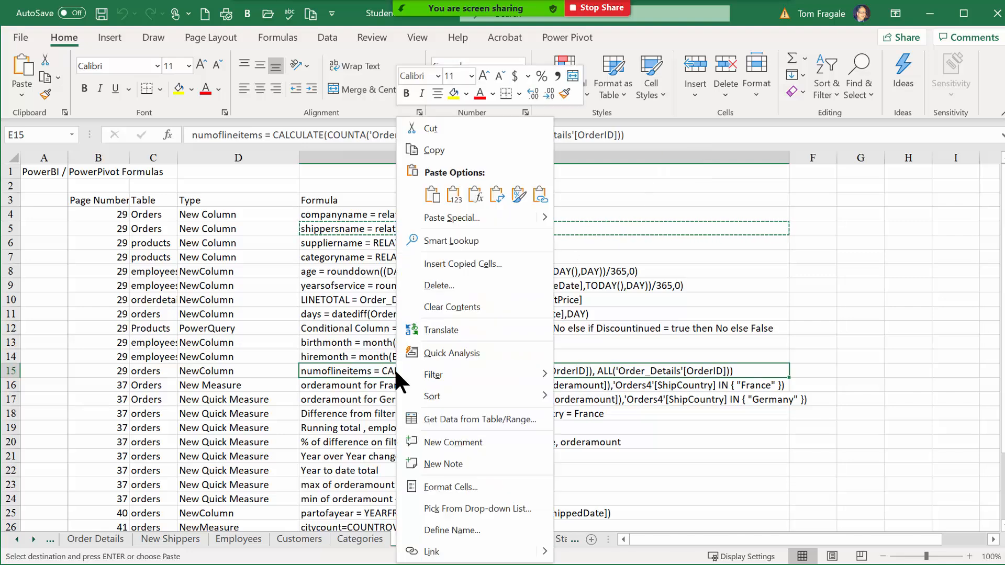
pyautogui.click(442, 152)
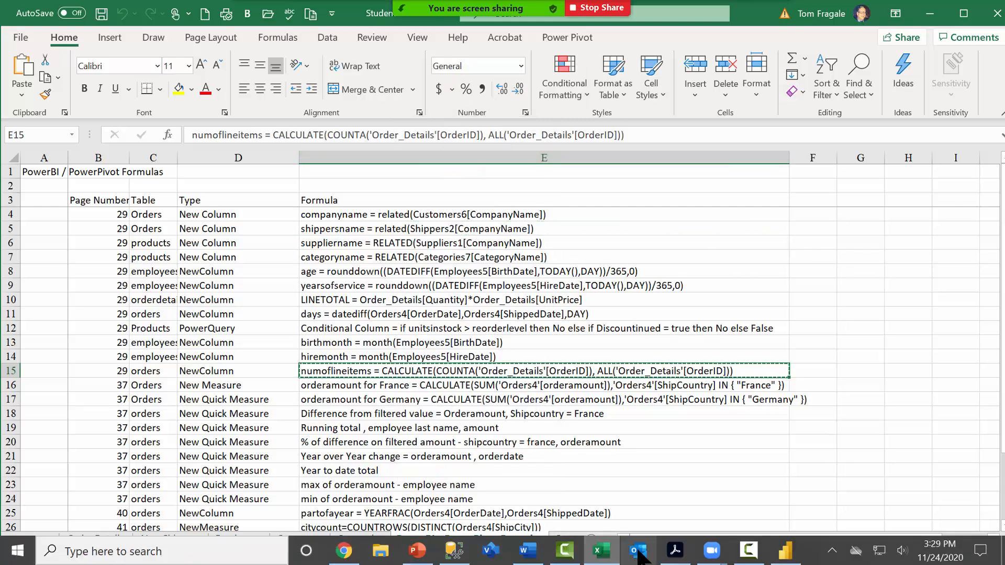
pyautogui.click(785, 552)
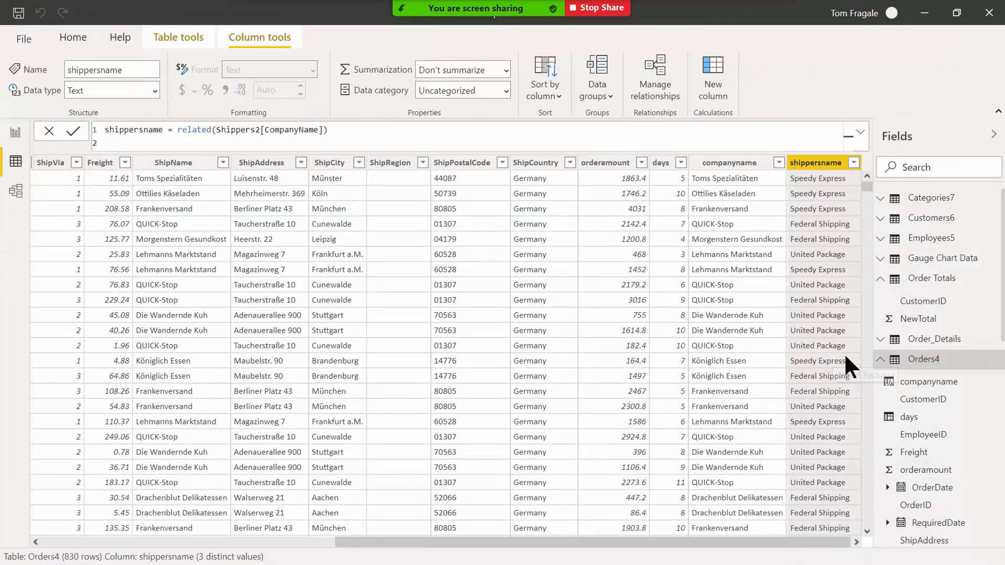
# Add a numoflineitems calculated column to Orders4 by pasting its line-item count DAX formula.
pyautogui.rightClick(909, 364)
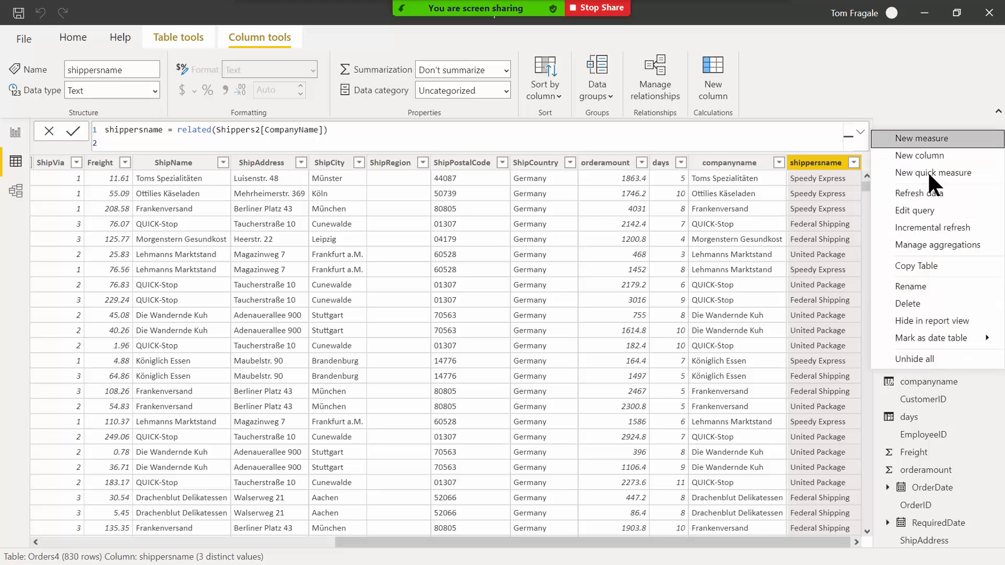
pyautogui.click(928, 155)
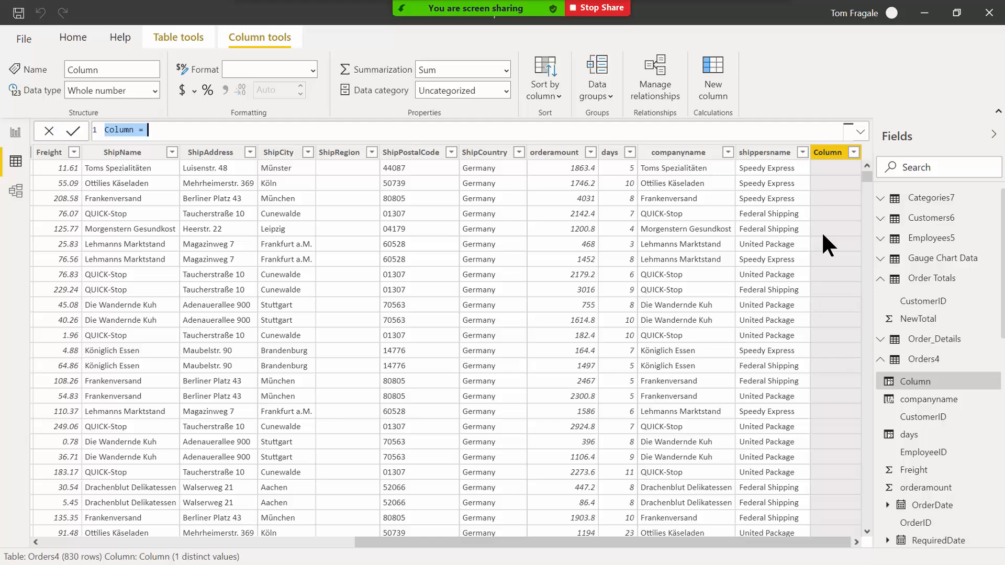
pyautogui.hotkey('ctrl', 'v')
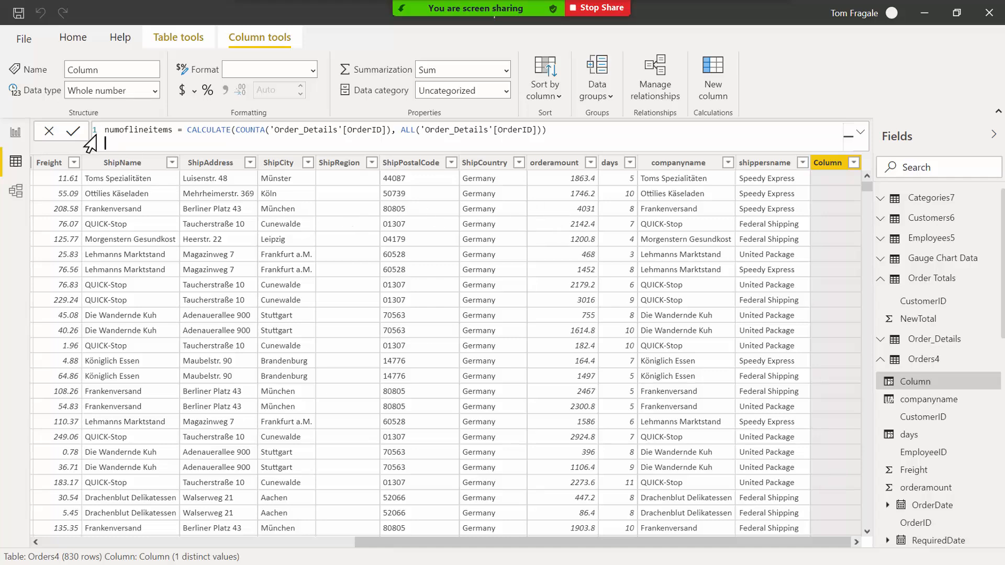
pyautogui.click(74, 133)
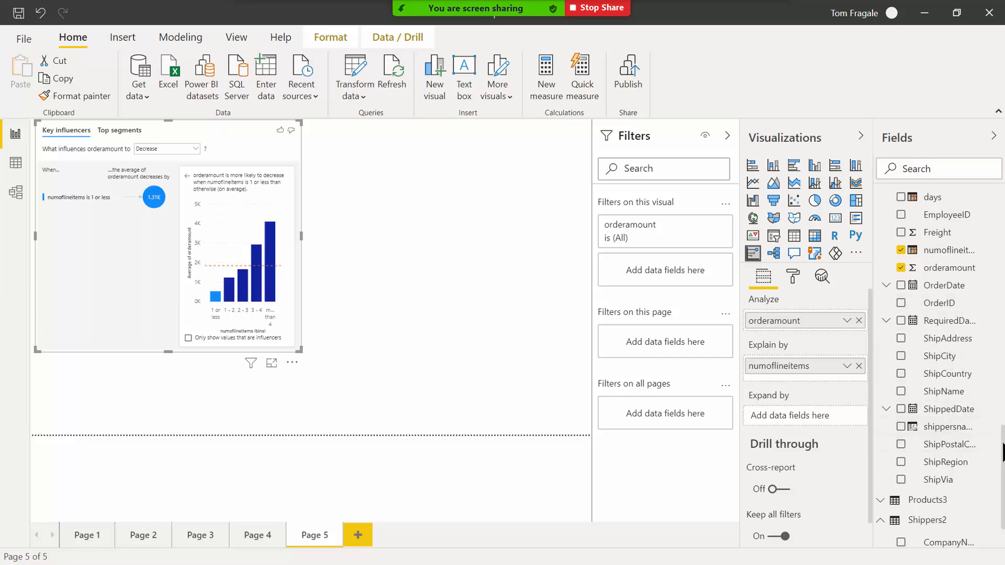
# Bring up the Employees5 table's context menu in the Fields pane.
pyautogui.scroll(-10, 1002, 451)
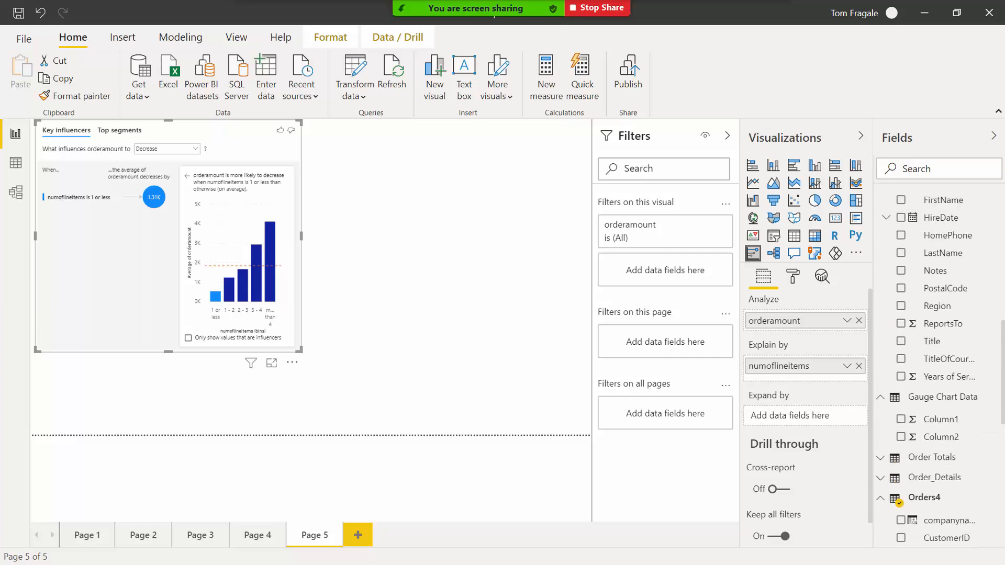
pyautogui.scroll(5, 989, 215)
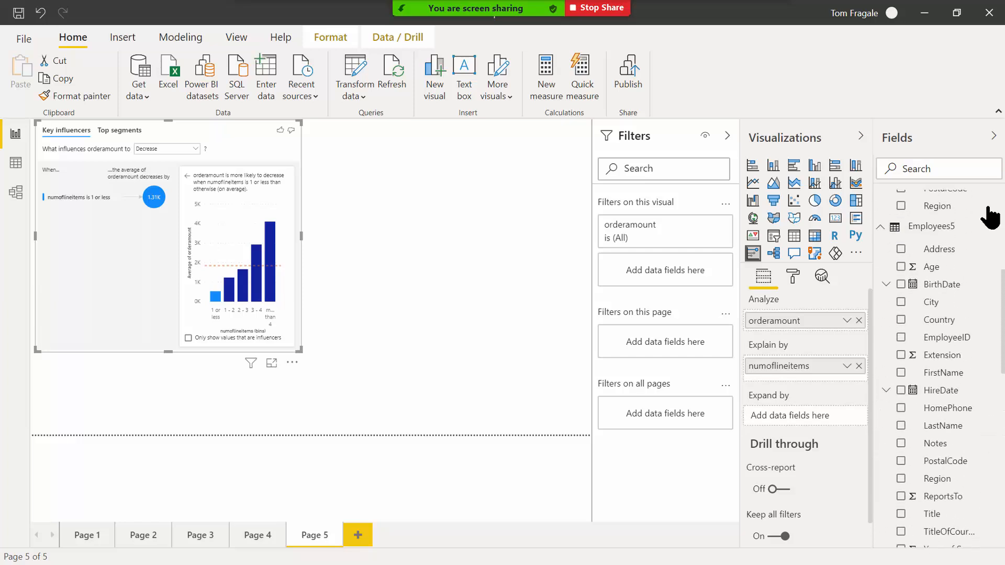
pyautogui.rightClick(917, 227)
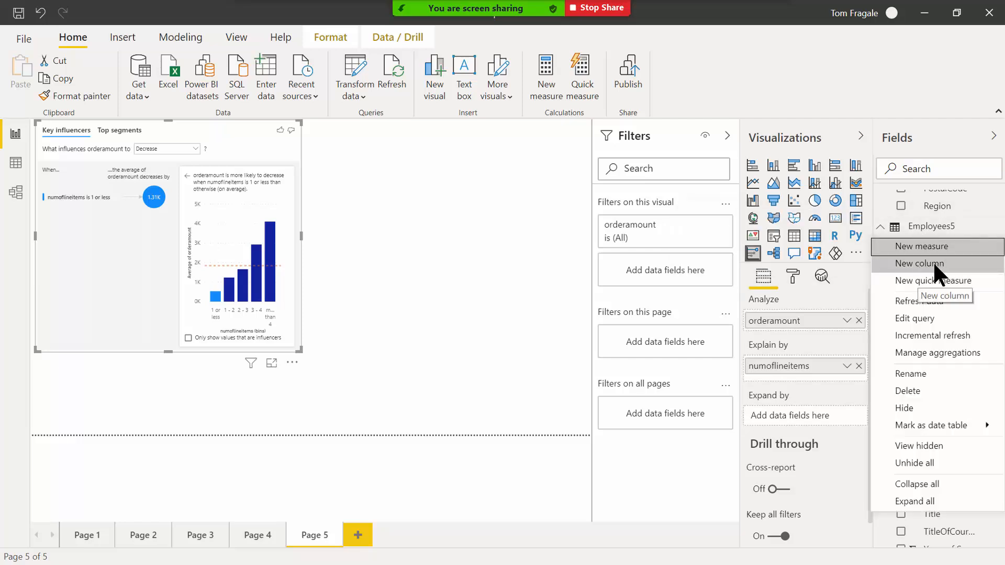
# Review the numoflineitems values in the Orders4 data, then minimize Power BI to reach Excel.
pyautogui.click(17, 166)
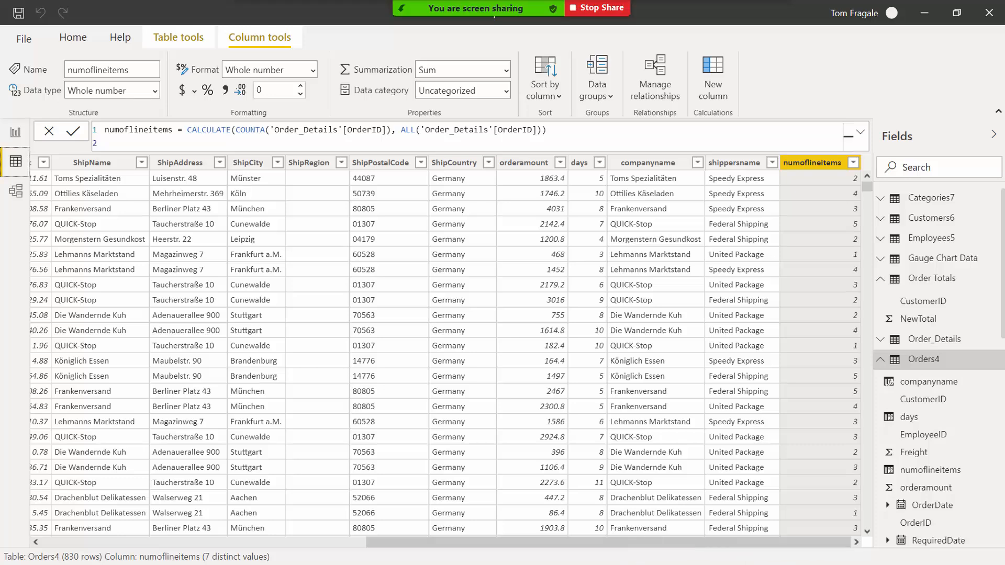
pyautogui.click(924, 14)
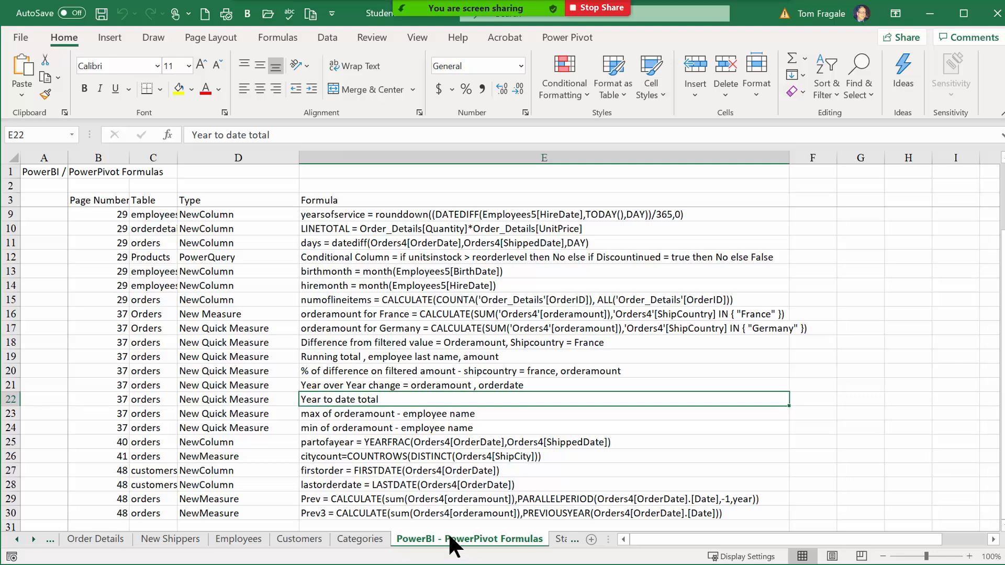
# Copy the firstorder = FIRSTDATE(Orders4[OrderDate]) formula from cell E27 and minimize Excel.
pyautogui.click(239, 476)
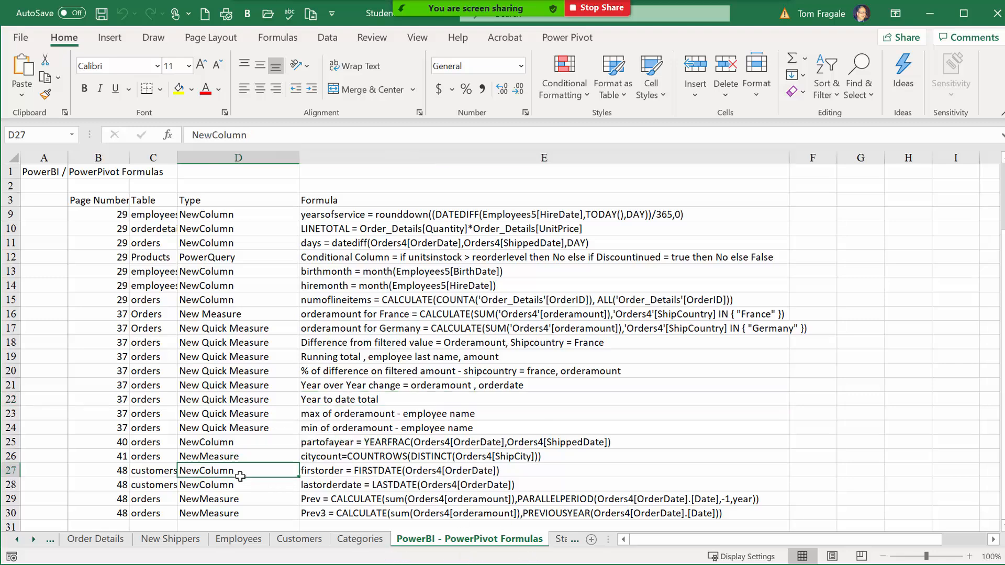
pyautogui.click(361, 472)
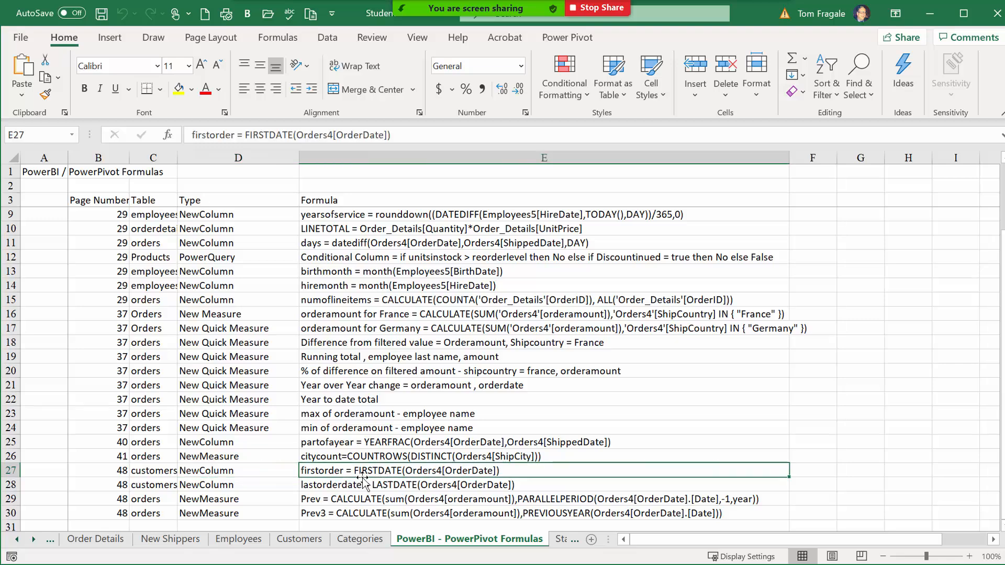
pyautogui.rightClick(350, 471)
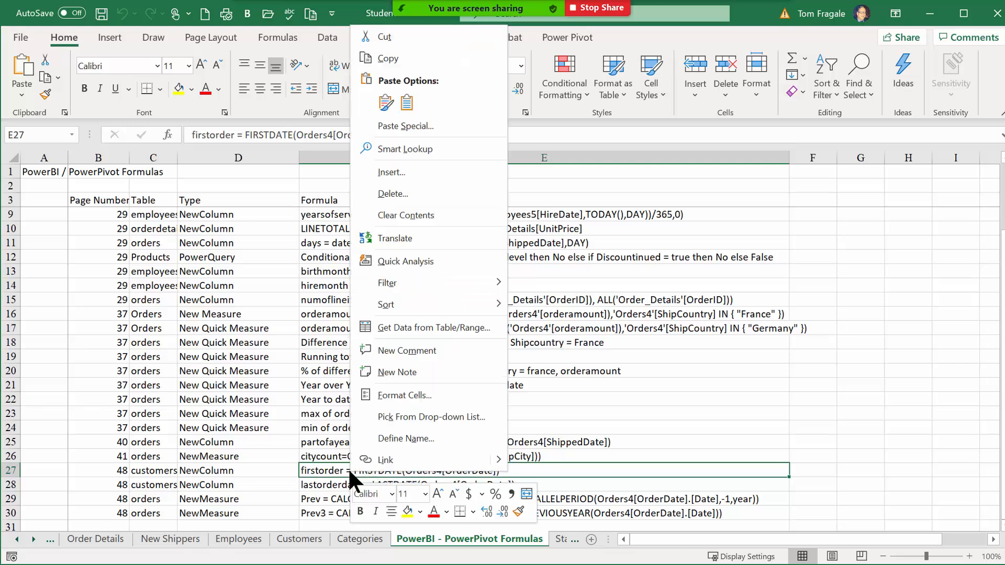
pyautogui.click(398, 62)
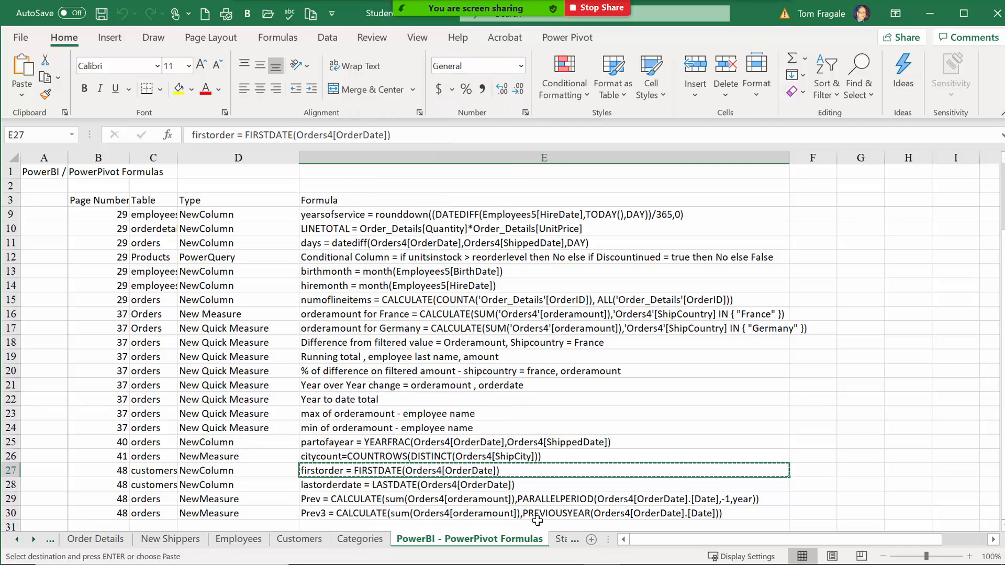
pyautogui.moveTo(602, 562)
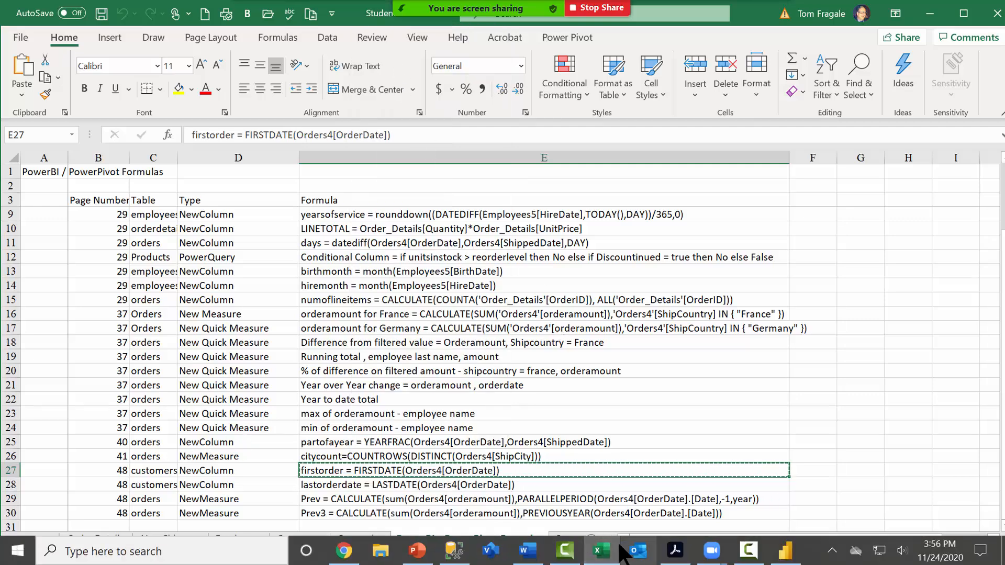
pyautogui.moveTo(748, 556)
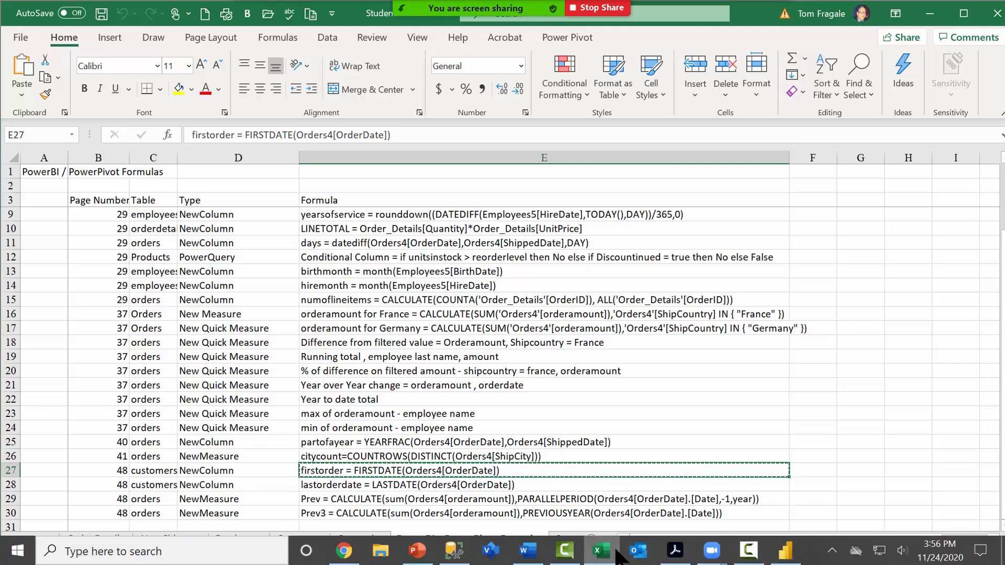
pyautogui.click(613, 556)
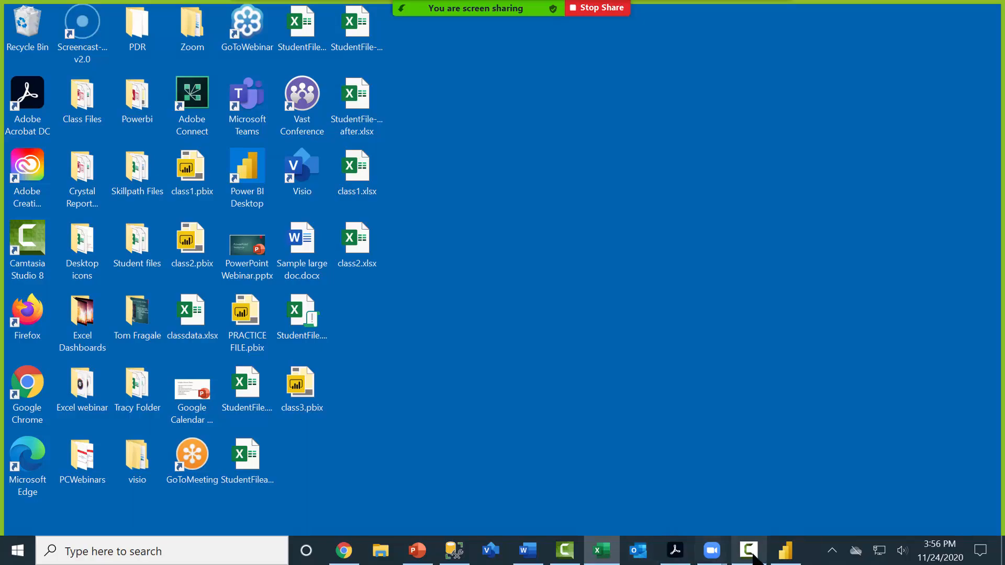
# Return to Power BI and display the Customers6 data: 91 customers with CompanyName, City, Country.
pyautogui.click(784, 555)
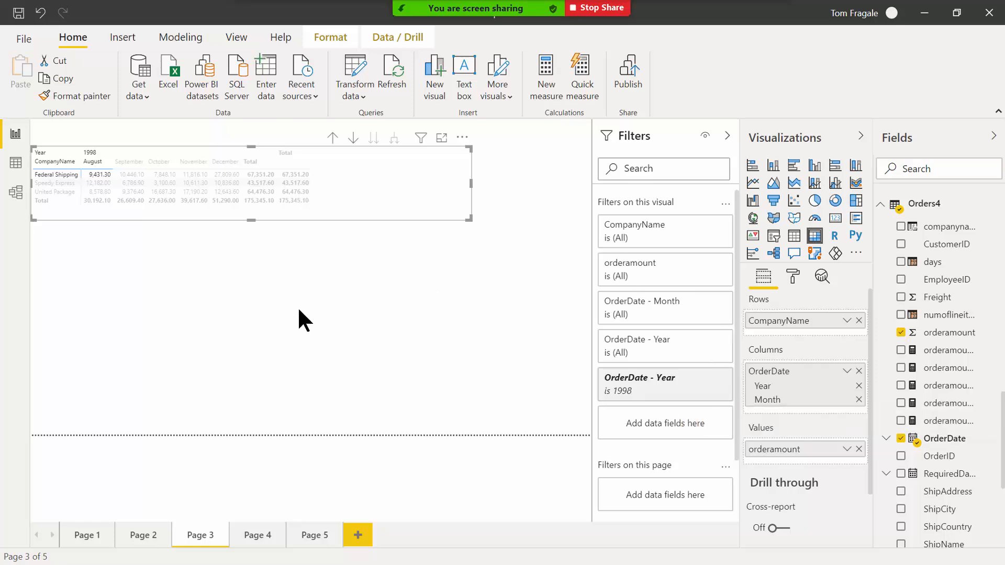
pyautogui.click(15, 164)
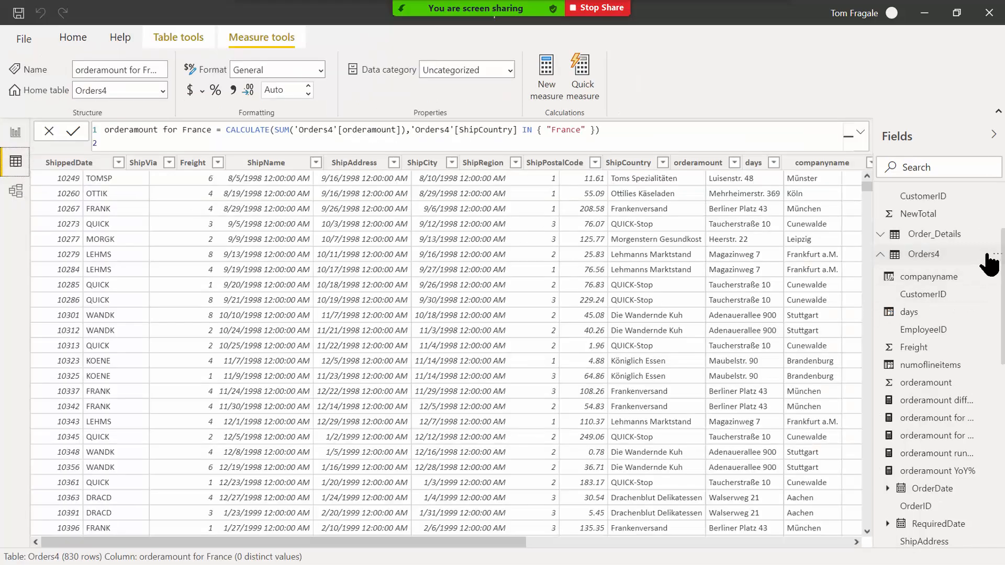
pyautogui.scroll(2, 988, 265)
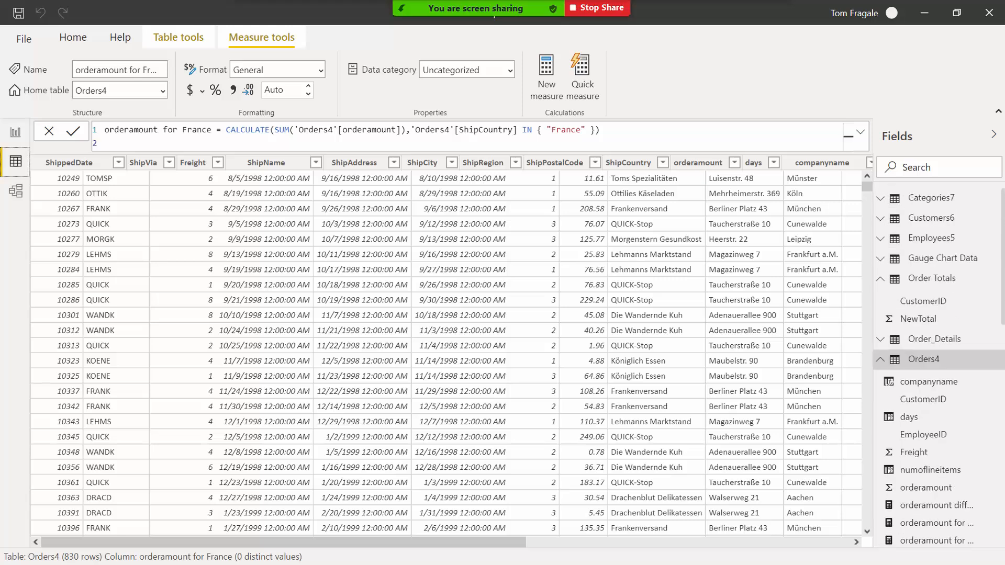
pyautogui.click(931, 221)
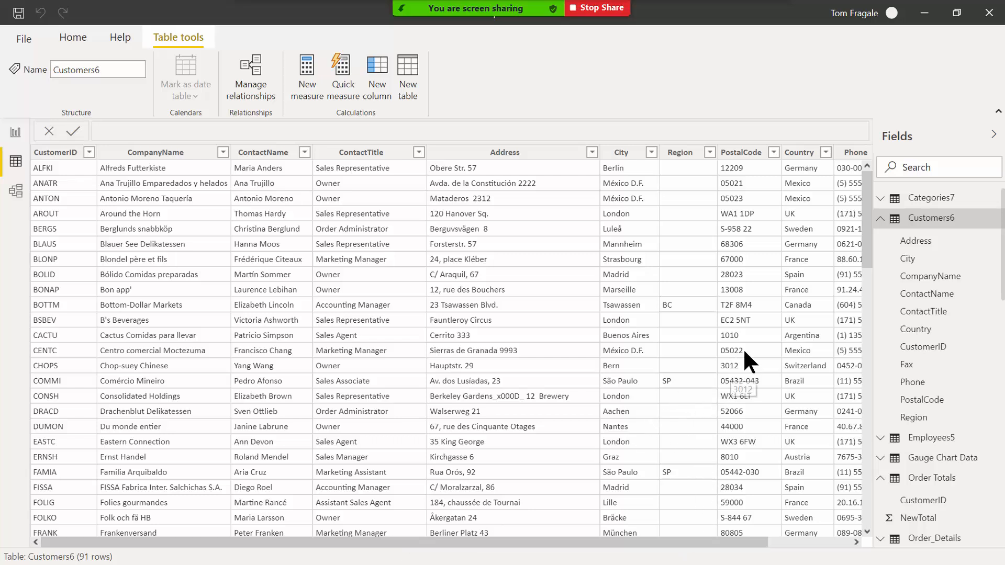
# Add firstorder = FIRSTDATE(Orders4[OrderDate]) as a Customers6 column, then return to Excel.
pyautogui.rightClick(931, 226)
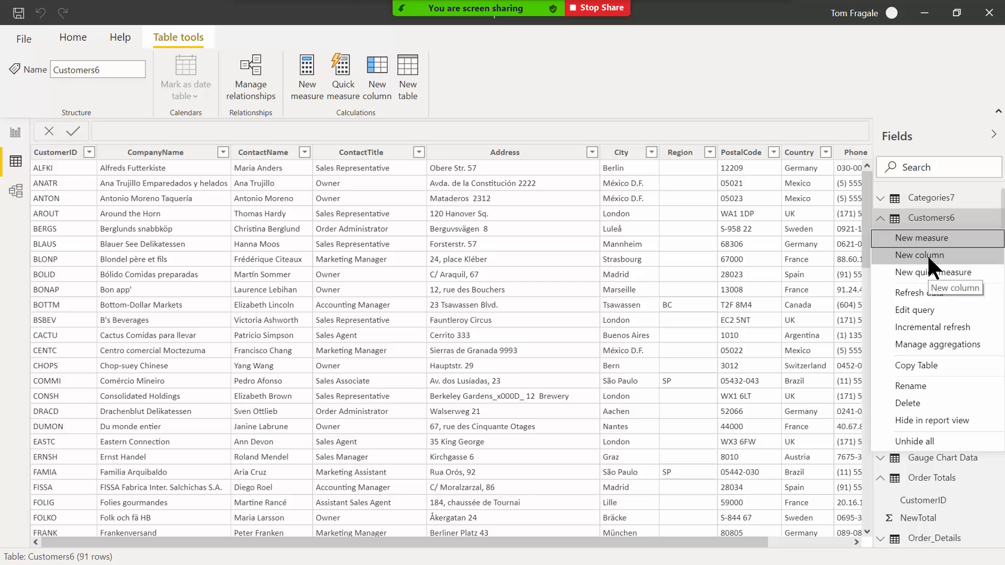
pyautogui.click(927, 254)
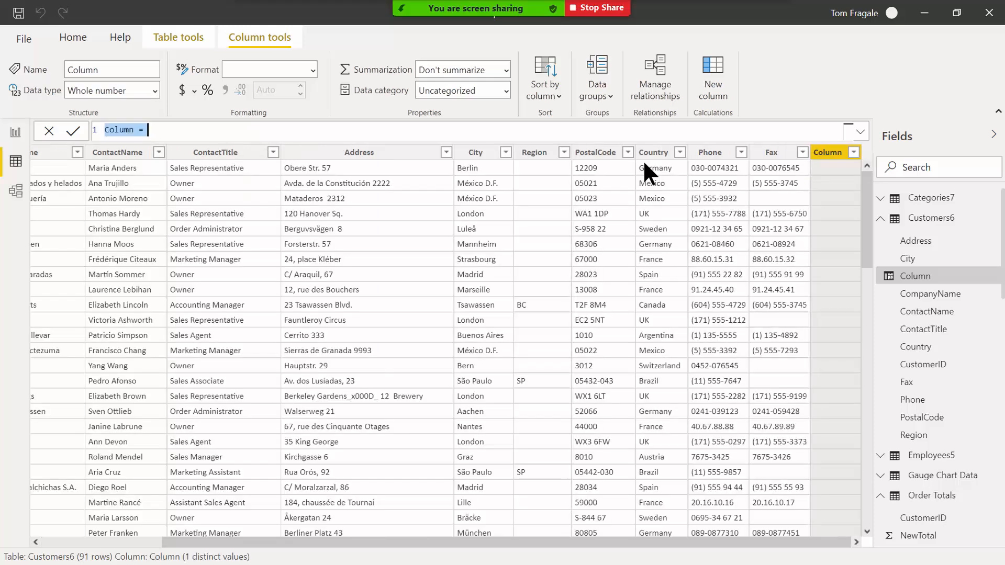
pyautogui.hotkey('ctrl', 'v')
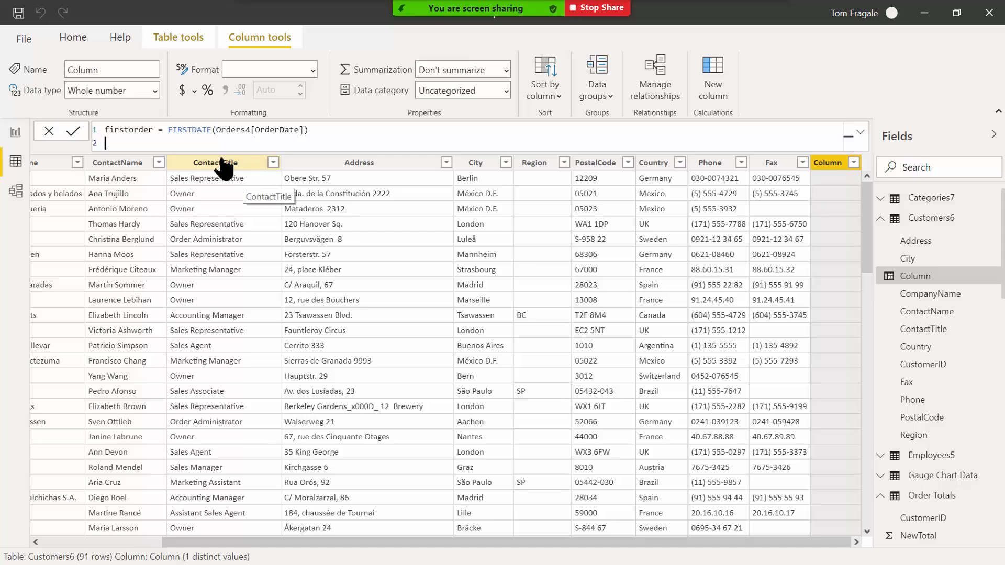
pyautogui.click(82, 136)
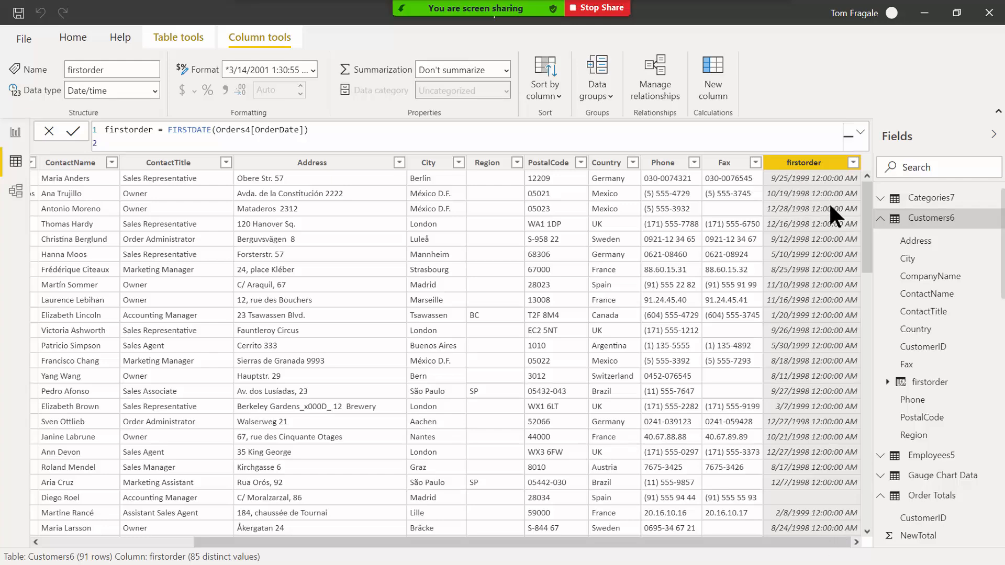
pyautogui.moveTo(866, 204)
pyautogui.mouseDown()
pyautogui.moveTo(883, 400)
pyautogui.moveTo(861, 217)
pyautogui.mouseUp()
pyautogui.hotkey('alt', 'Tab')
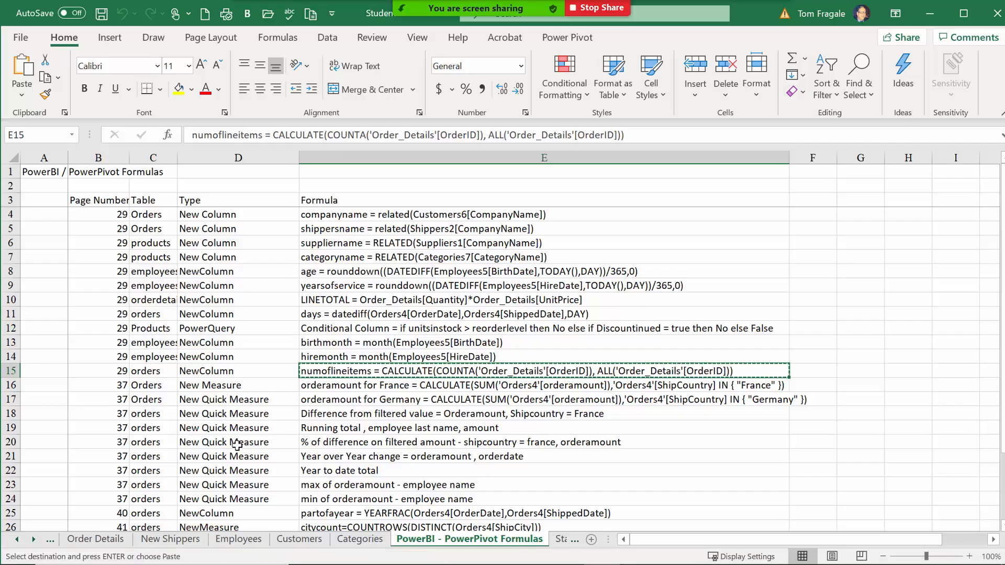
# Copy the orderamount for France CALCULATE formula from cell E16, then bring Power BI forward.
pyautogui.click(199, 388)
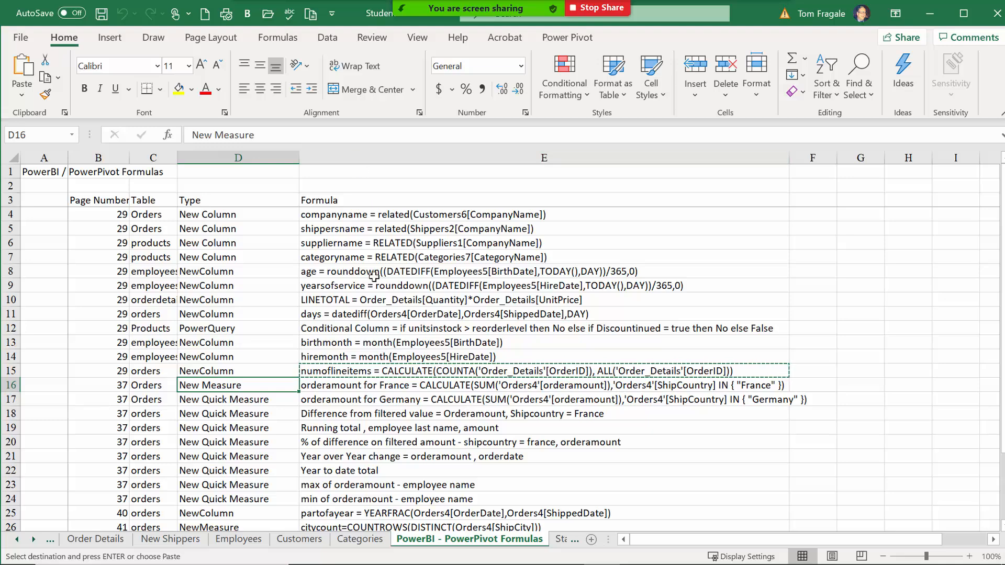
pyautogui.click(363, 385)
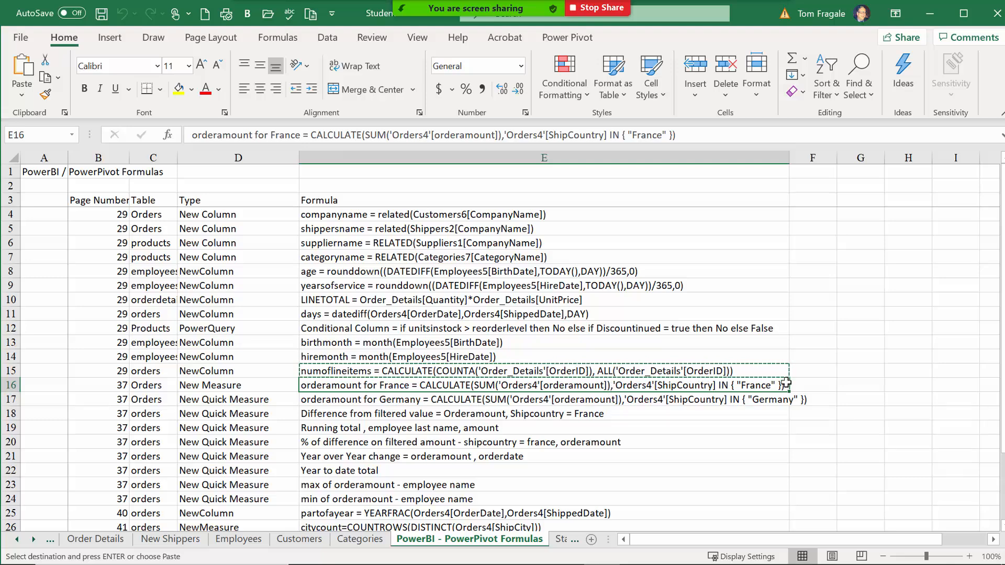
pyautogui.rightClick(484, 386)
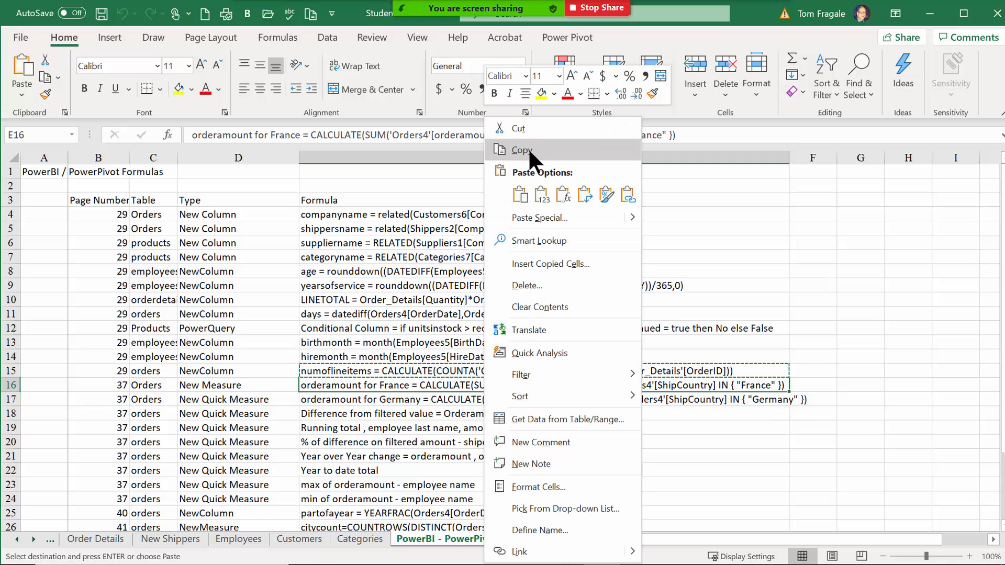
pyautogui.press('Escape')
pyautogui.moveTo(785, 562)
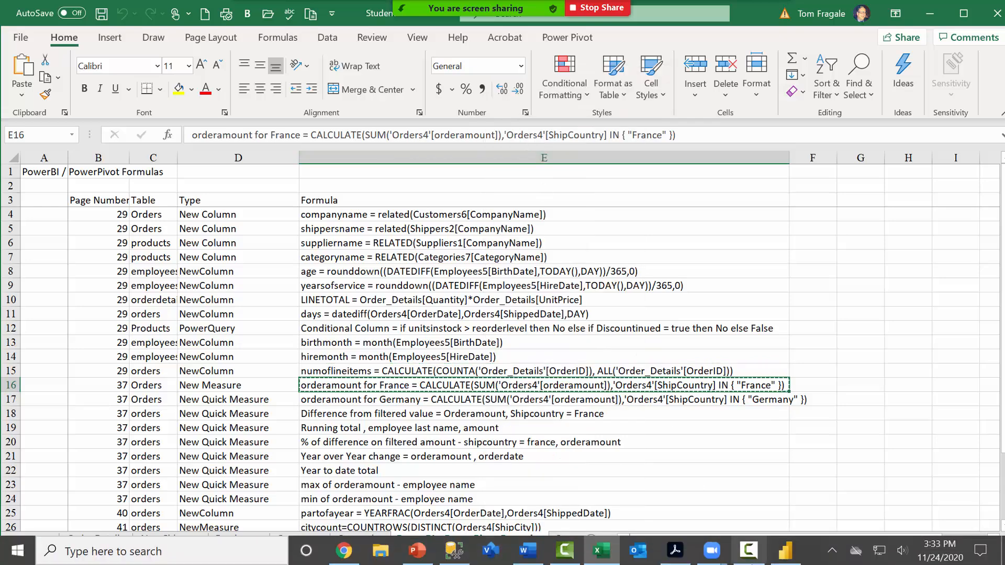
pyautogui.click(790, 560)
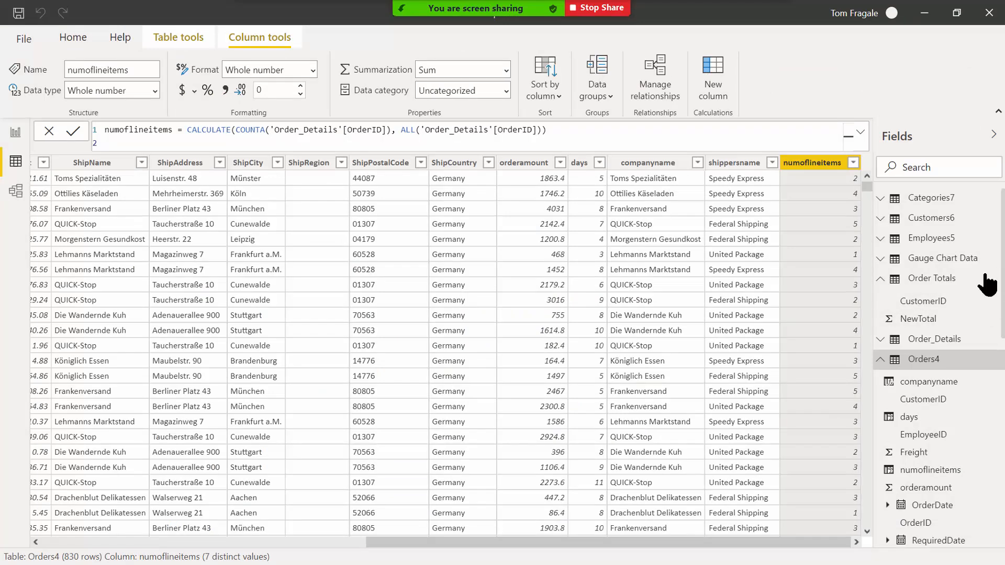
# Create a blank new measure in the Orders4 table.
pyautogui.moveTo(1003, 221); pyautogui.dragTo(1003, 265)
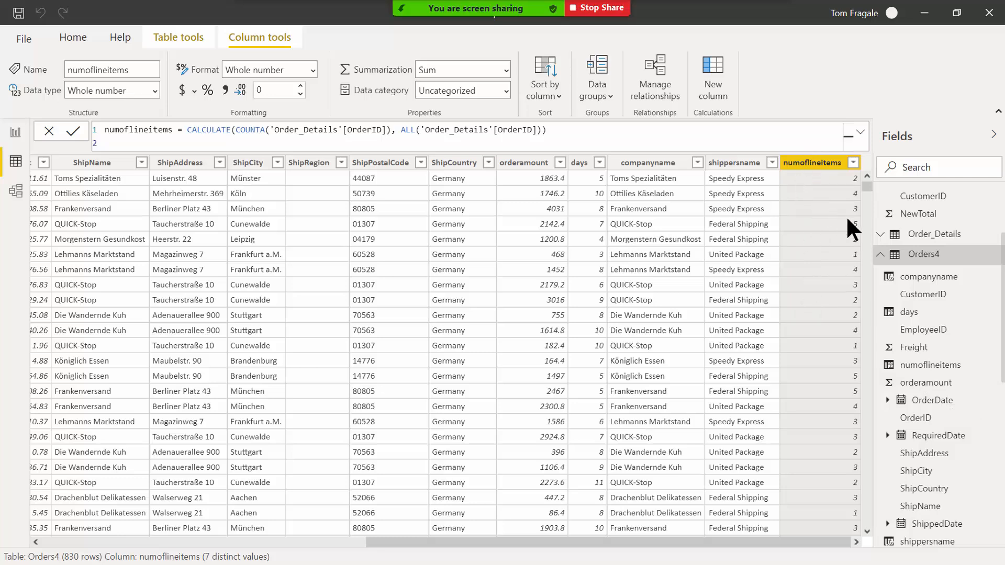
pyautogui.rightClick(918, 257)
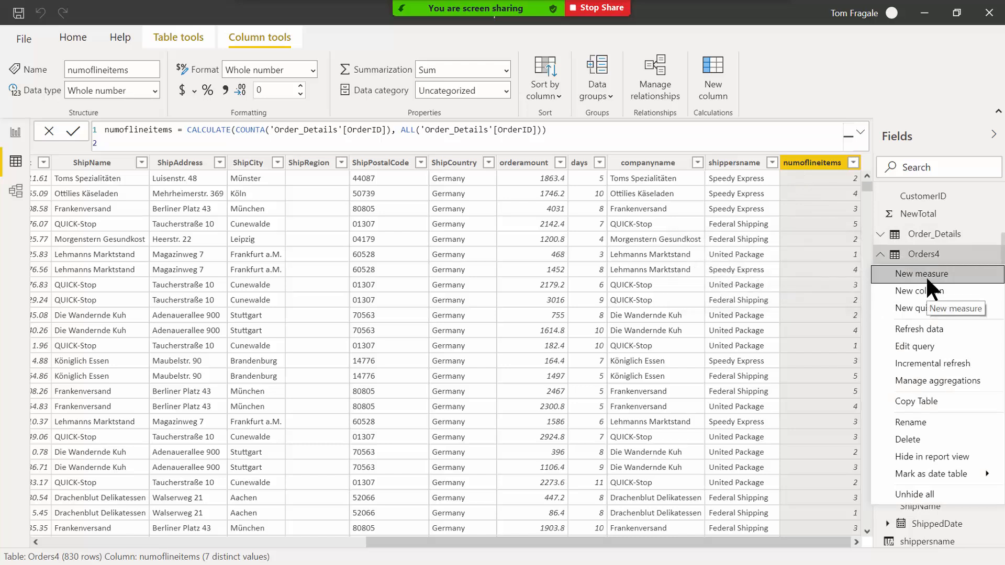
pyautogui.click(925, 276)
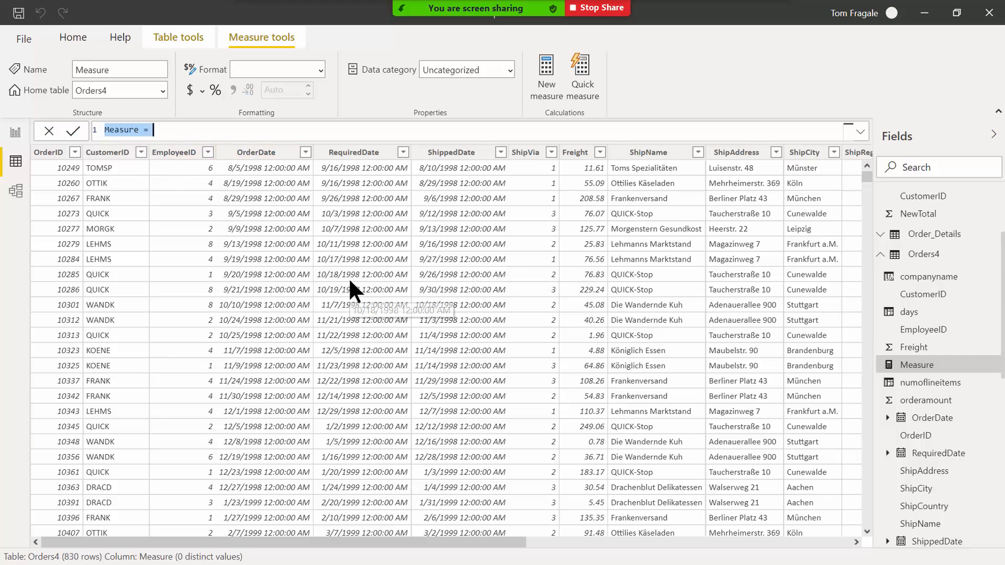
# Commit the pasted orderamount for France measure, summing orderamount where ShipCountry is France.
pyautogui.hotkey('ctrl', 'v')
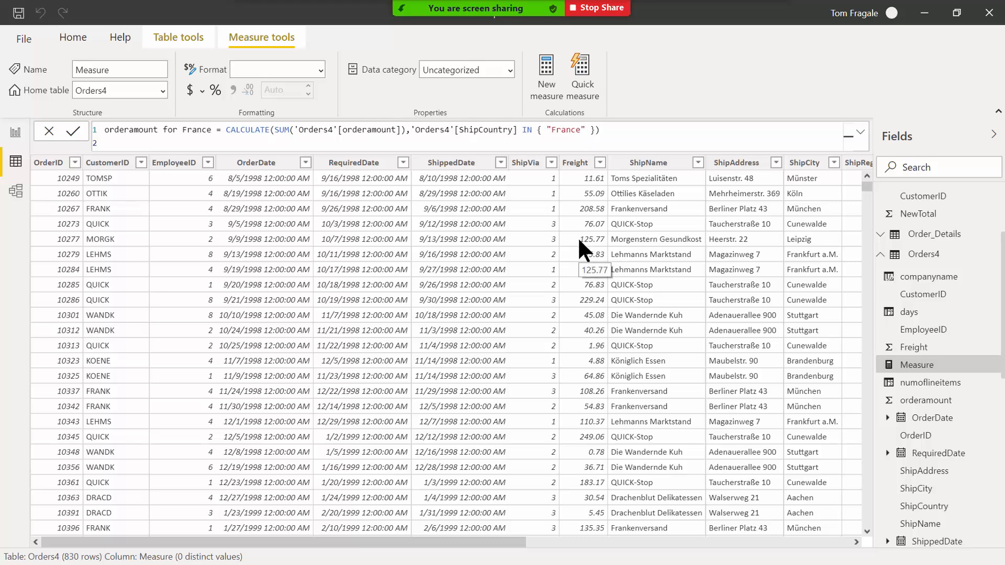
pyautogui.click(73, 131)
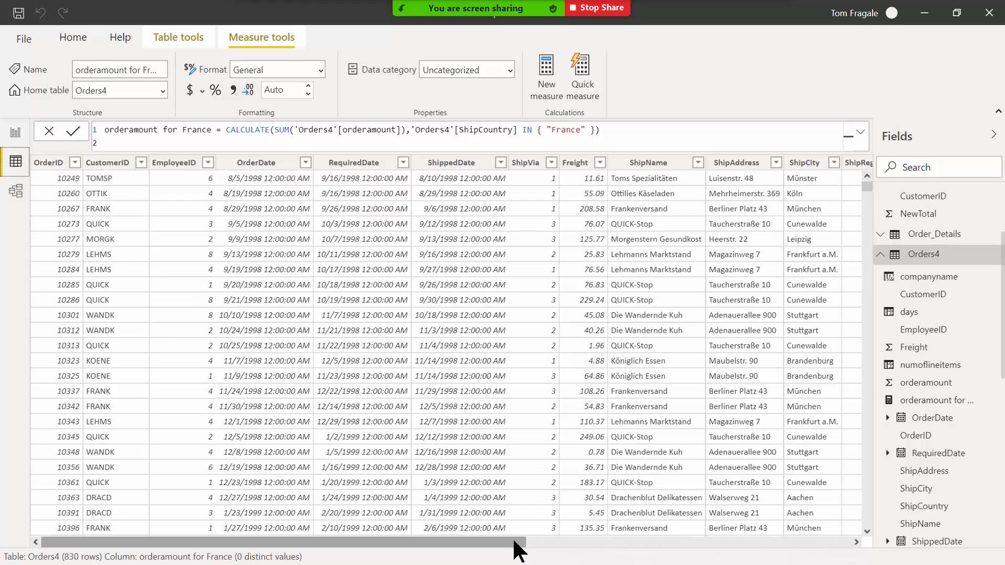
pyautogui.moveTo(513, 540); pyautogui.dragTo(851, 538)
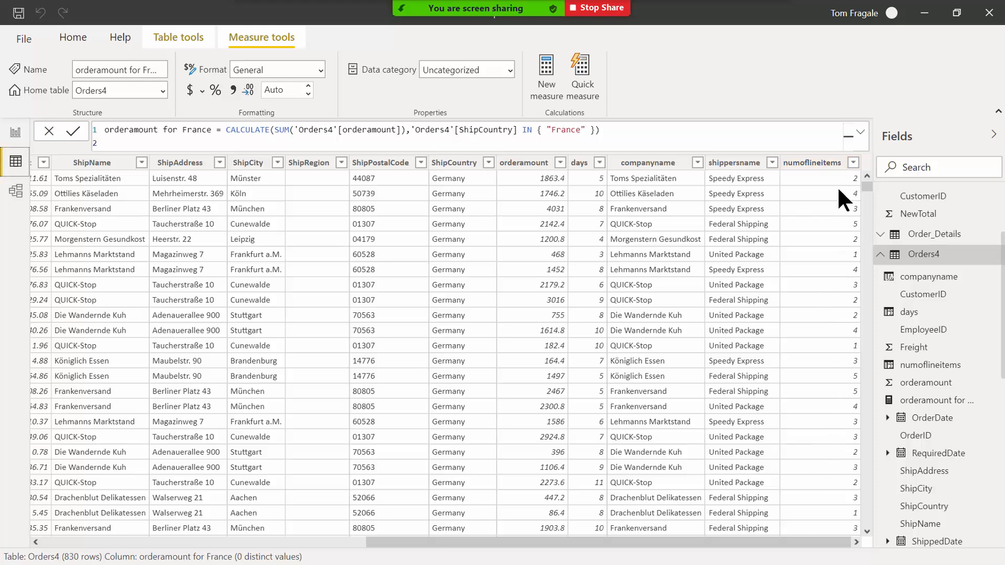
pyautogui.click(915, 256)
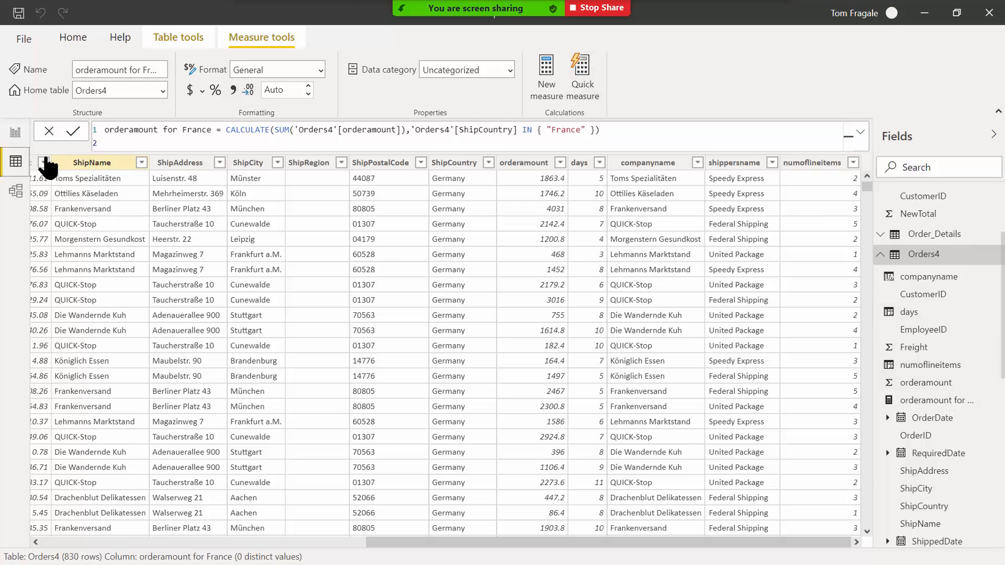
pyautogui.click(18, 137)
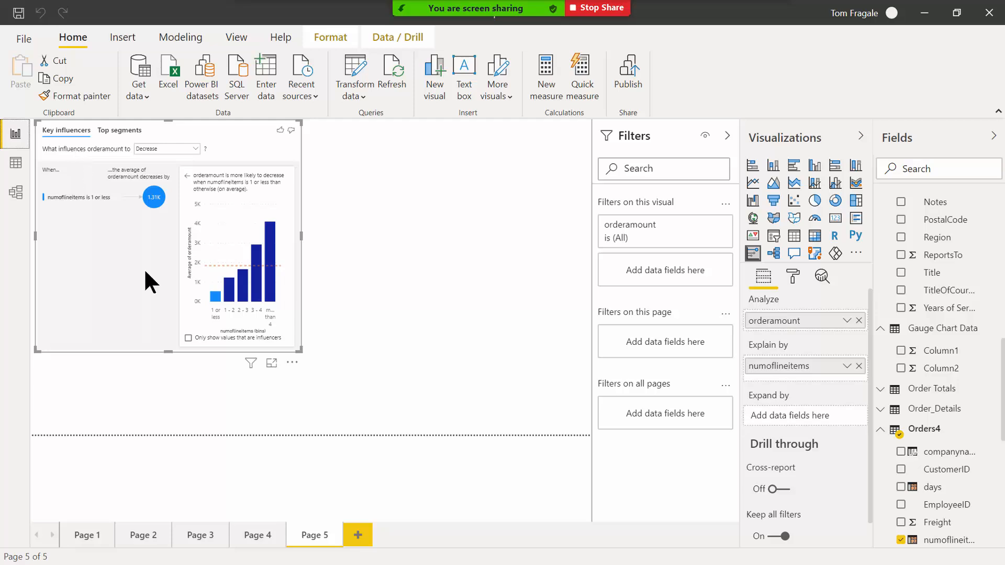
# On Page 3, delete the small CompanyName and orderamount shipper totals table.
pyautogui.click(254, 530)
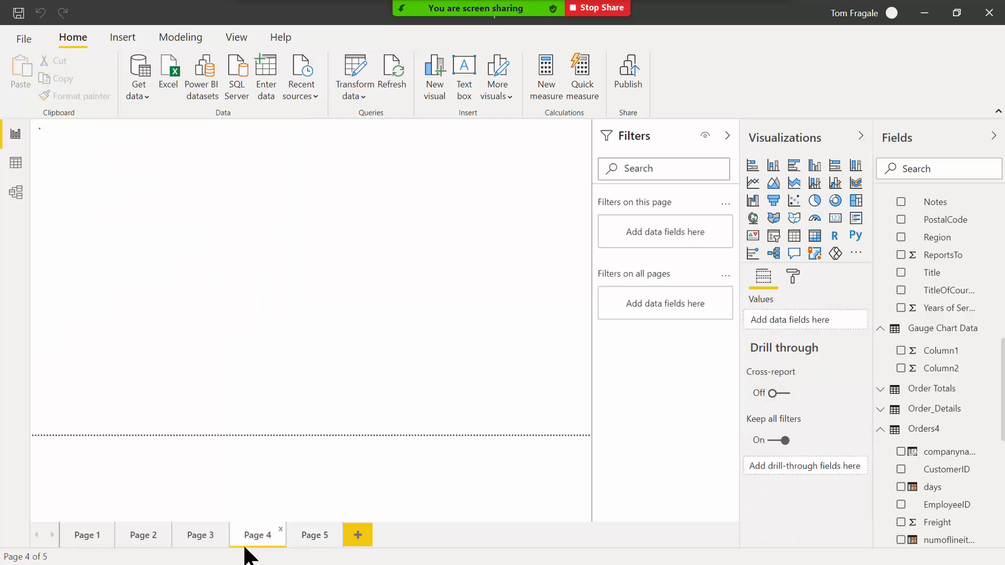
pyautogui.click(194, 542)
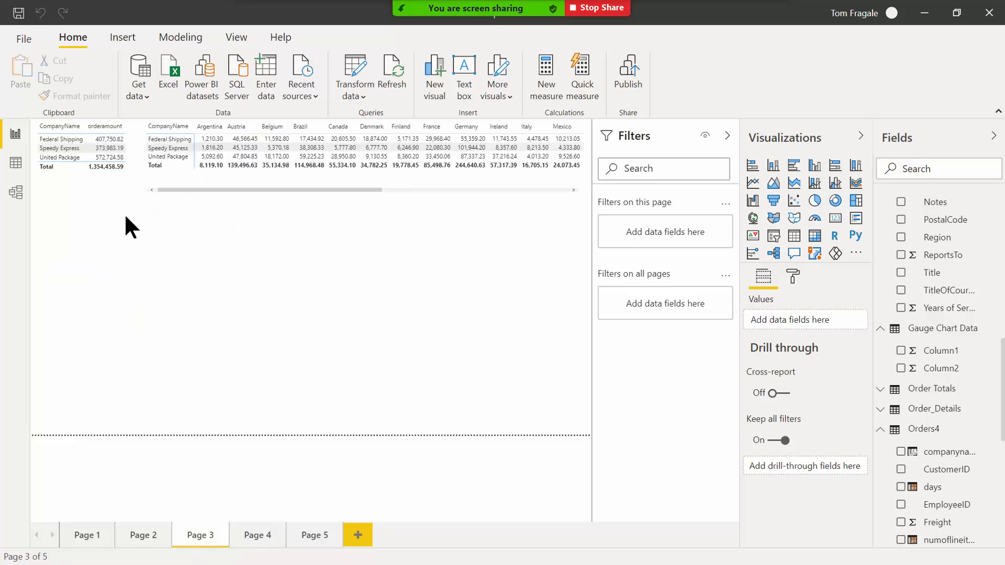
pyautogui.click(70, 201)
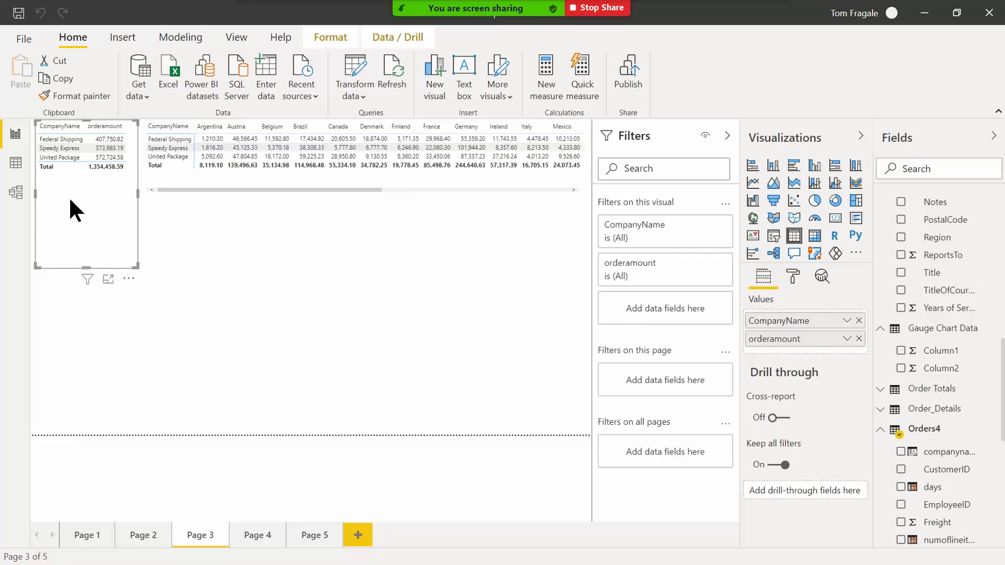
pyautogui.press('Delete')
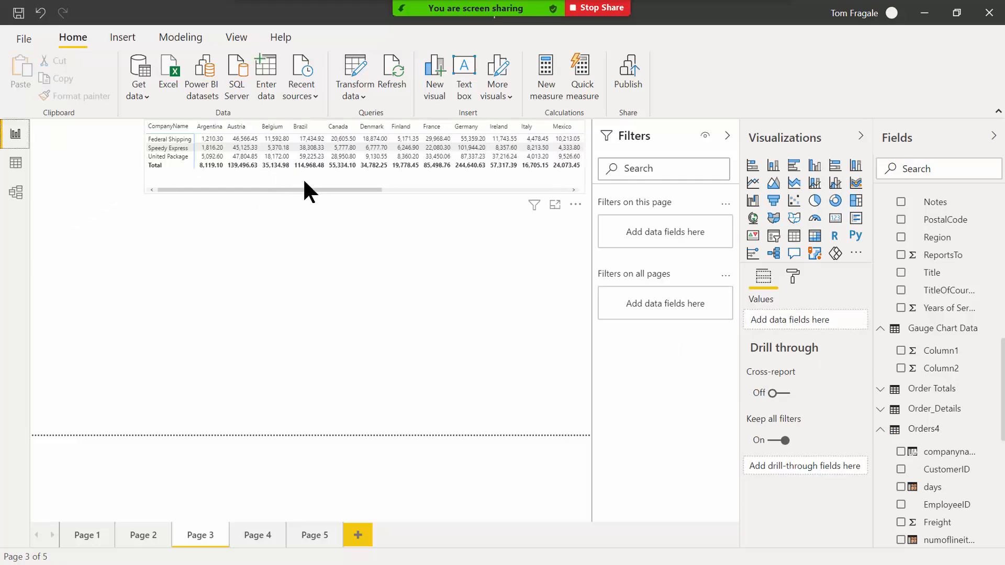
# Move the matrix to the page's top-left and remove ShipCountry from its columns.
pyautogui.moveTo(273, 174); pyautogui.dragTo(103, 206)
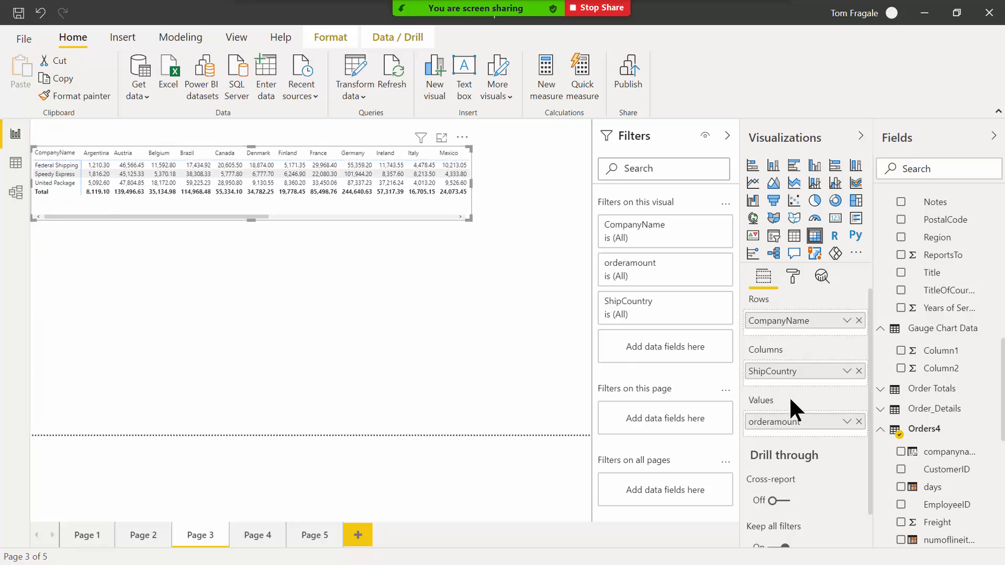
pyautogui.click(859, 371)
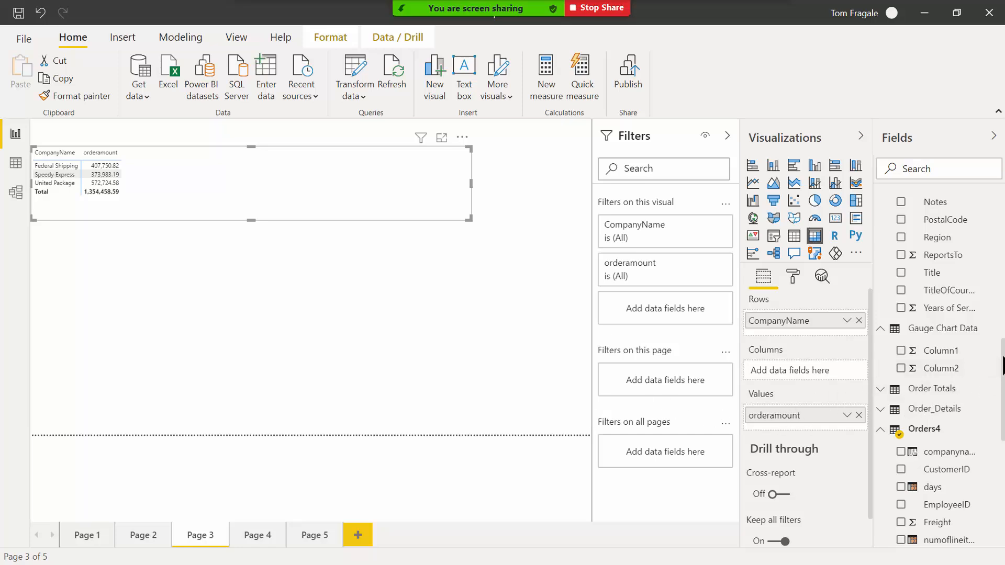
pyautogui.moveTo(1003, 365); pyautogui.dragTo(1003, 385)
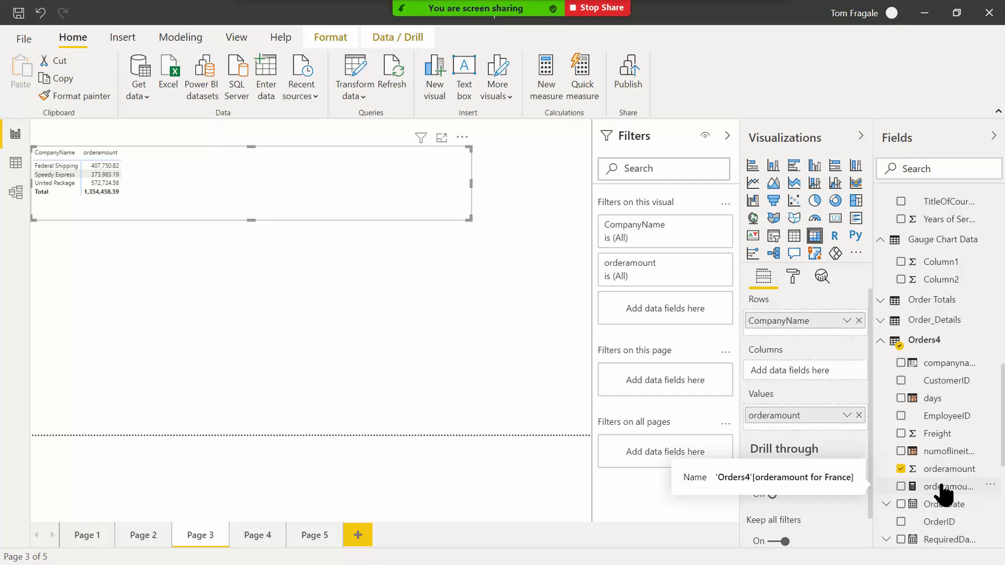
# Add the orderamount for France measure to the Page 3 matrix values, totalling 85,498.76.
pyautogui.moveTo(941, 489); pyautogui.dragTo(190, 171)
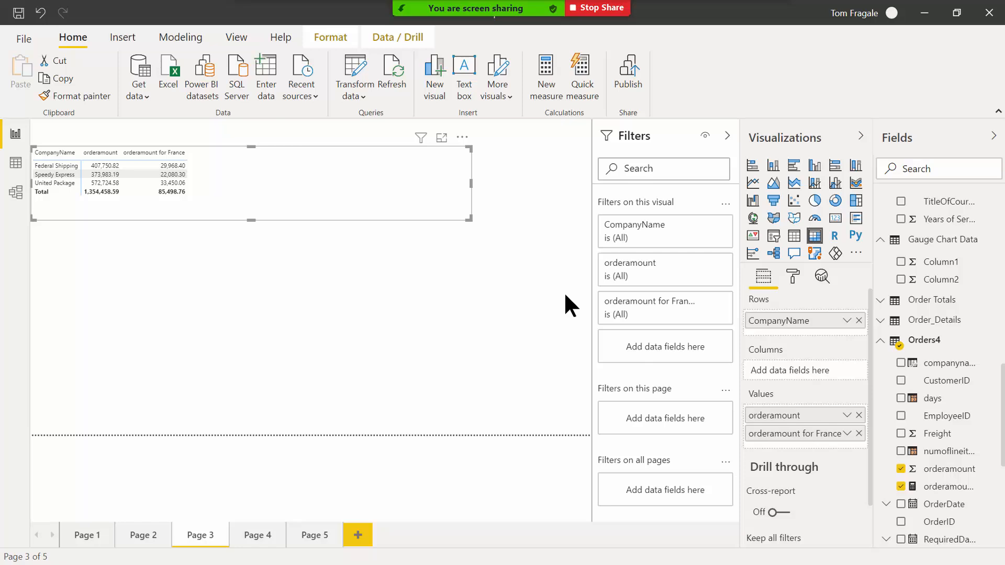
pyautogui.rightClick(915, 342)
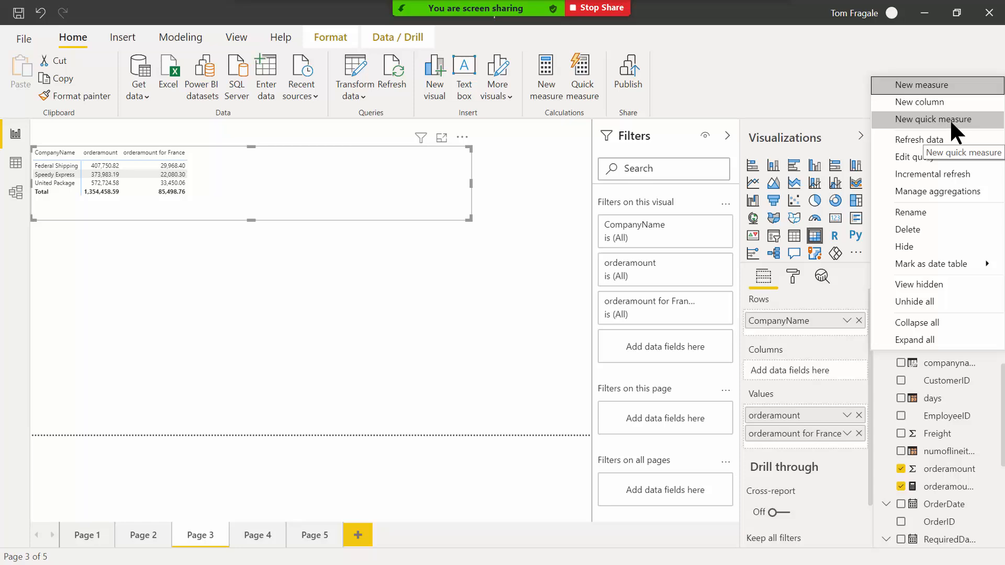
# Start a new quick measure on Orders4 and choose the Filtered value calculation.
pyautogui.click(787, 396)
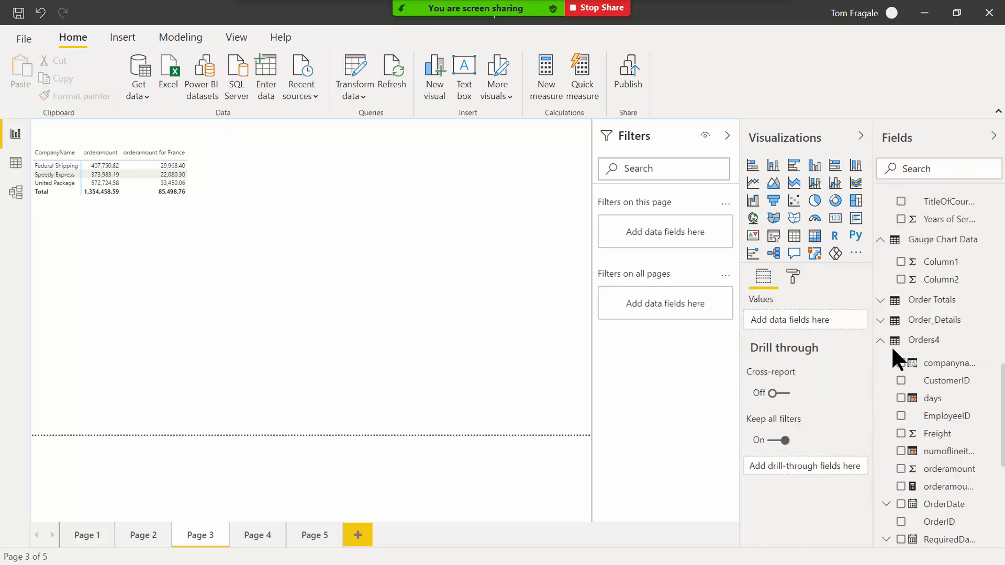
pyautogui.rightClick(921, 344)
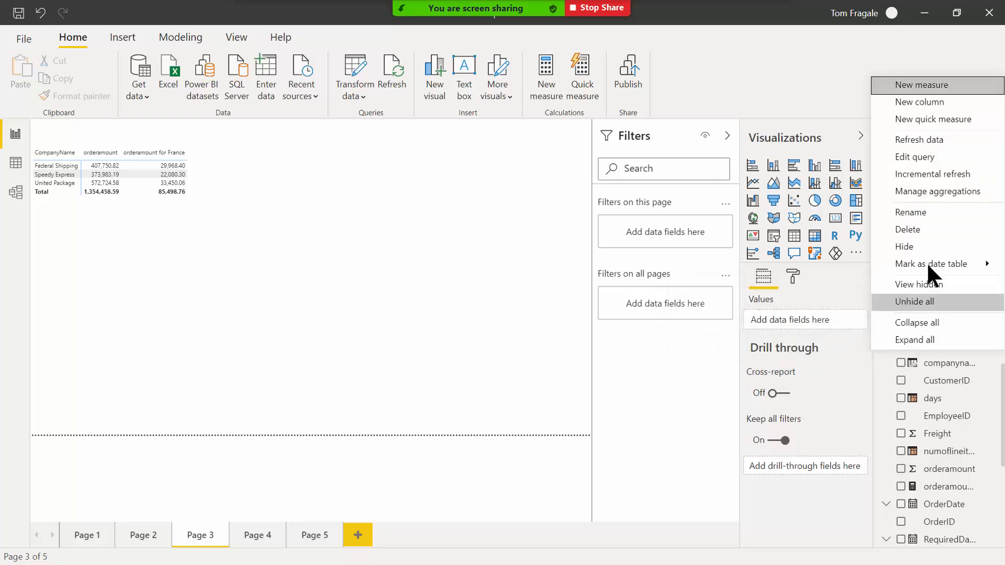
pyautogui.click(922, 120)
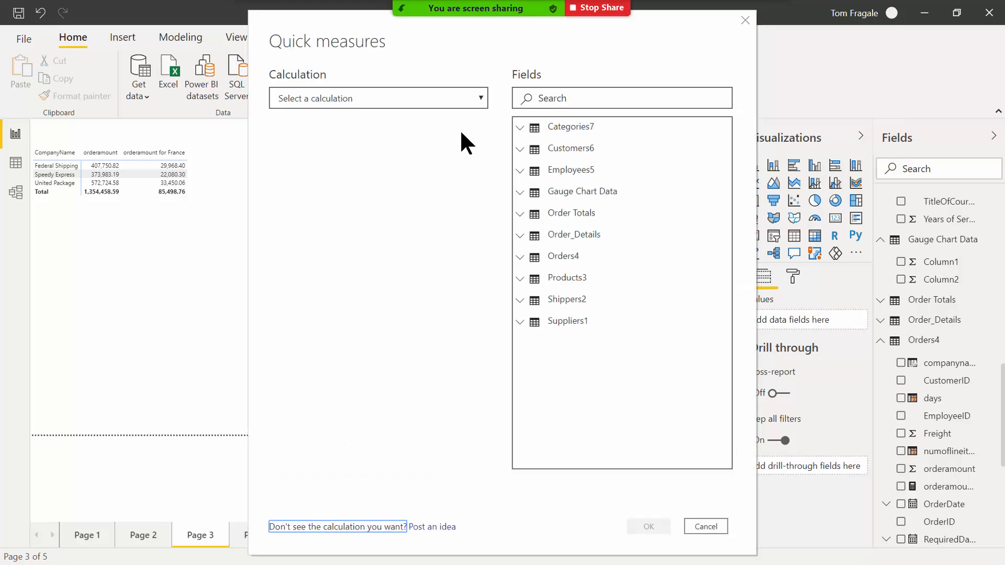
pyautogui.click(478, 99)
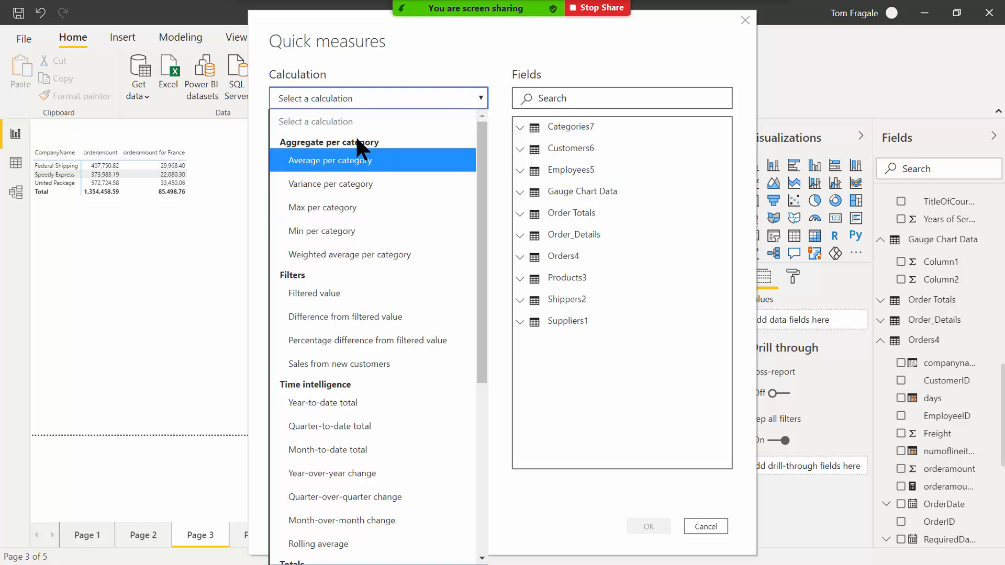
pyautogui.moveTo(481, 341); pyautogui.dragTo(482, 457)
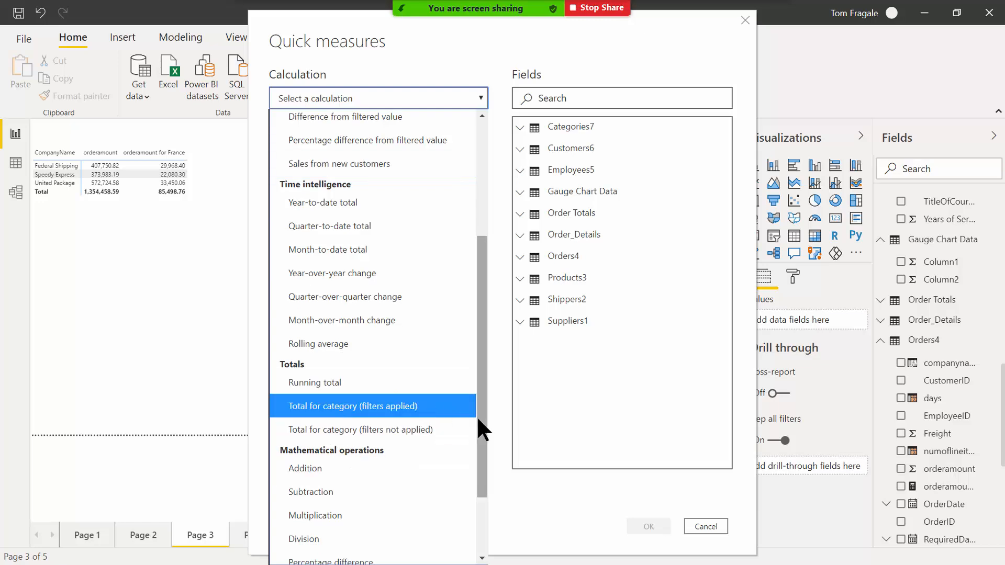
pyautogui.moveTo(477, 417); pyautogui.dragTo(484, 294)
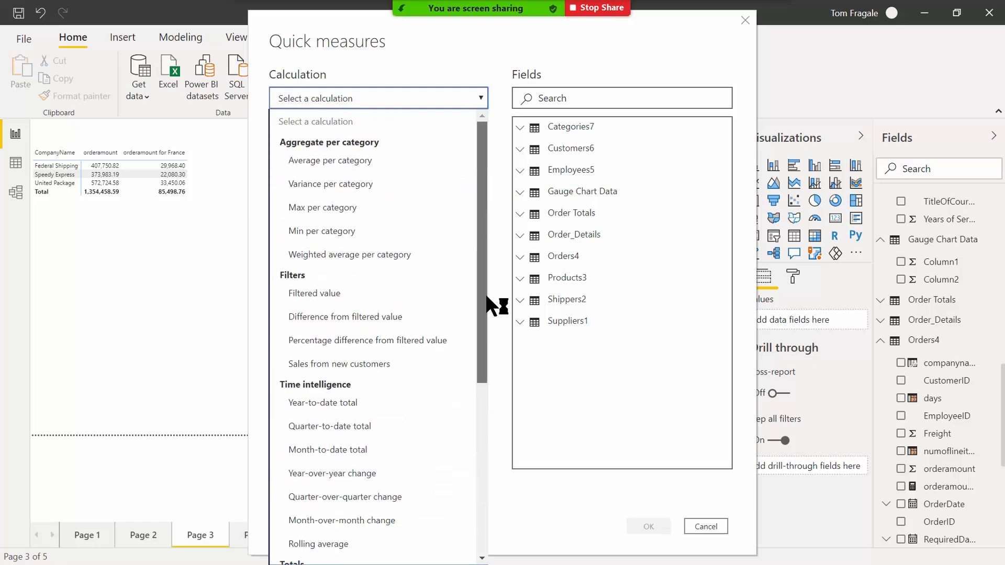
pyautogui.click(313, 298)
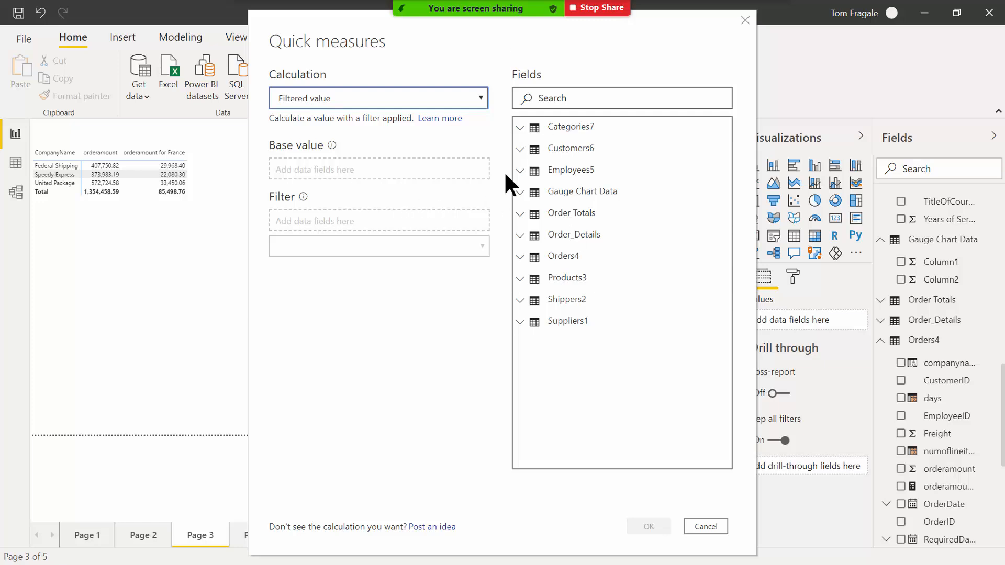
# Create the orderamount for Germany measure: Sum of orderamount filtered to ShipCountry Germany.
pyautogui.click(521, 258)
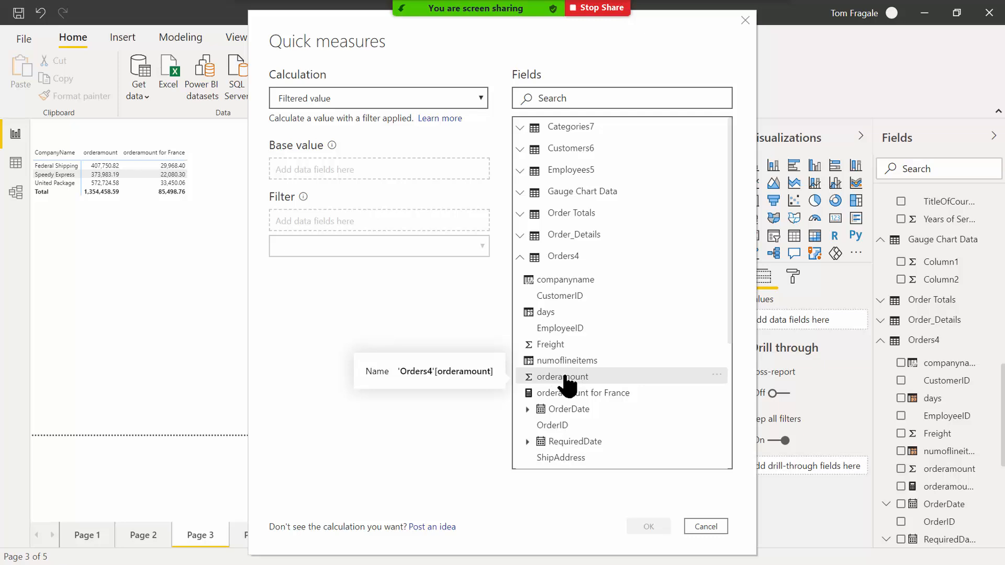
pyautogui.moveTo(559, 380); pyautogui.dragTo(341, 169)
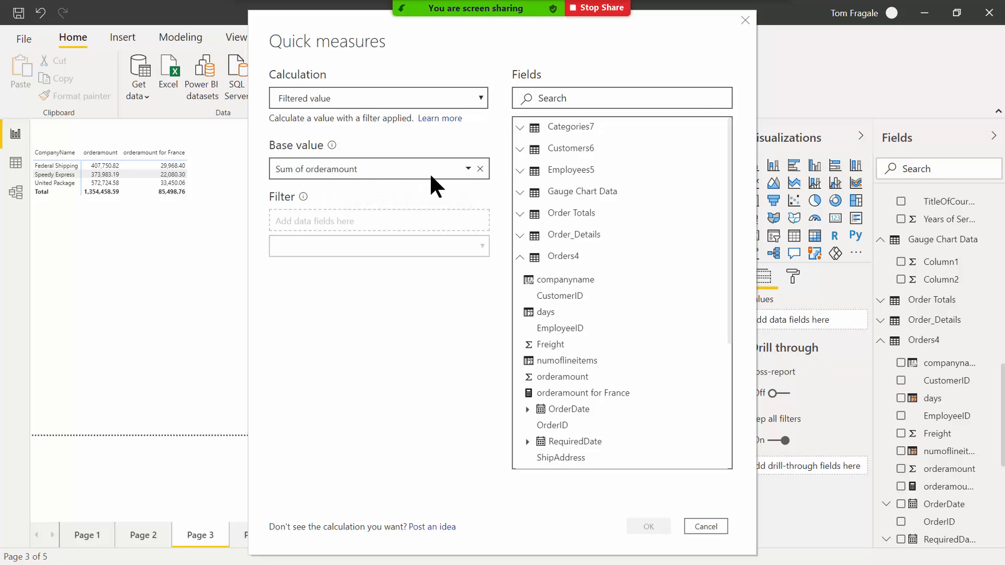
pyautogui.click(467, 169)
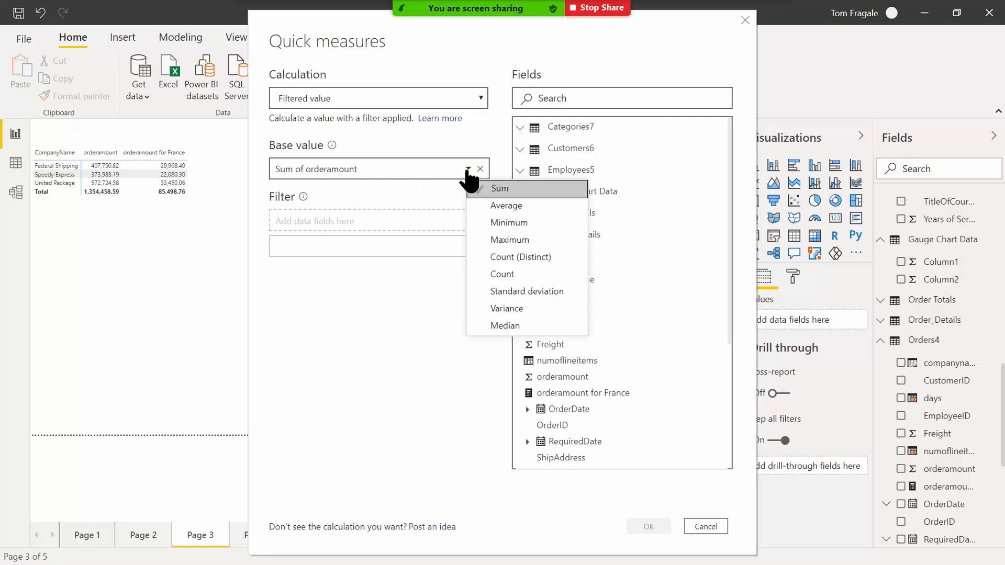
pyautogui.click(467, 170)
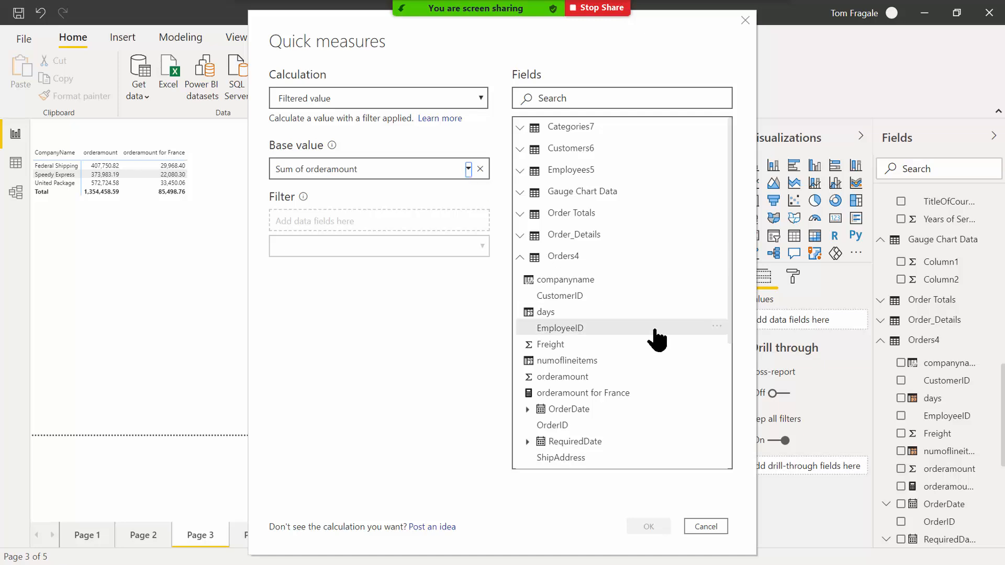
pyautogui.moveTo(728, 318); pyautogui.dragTo(727, 374)
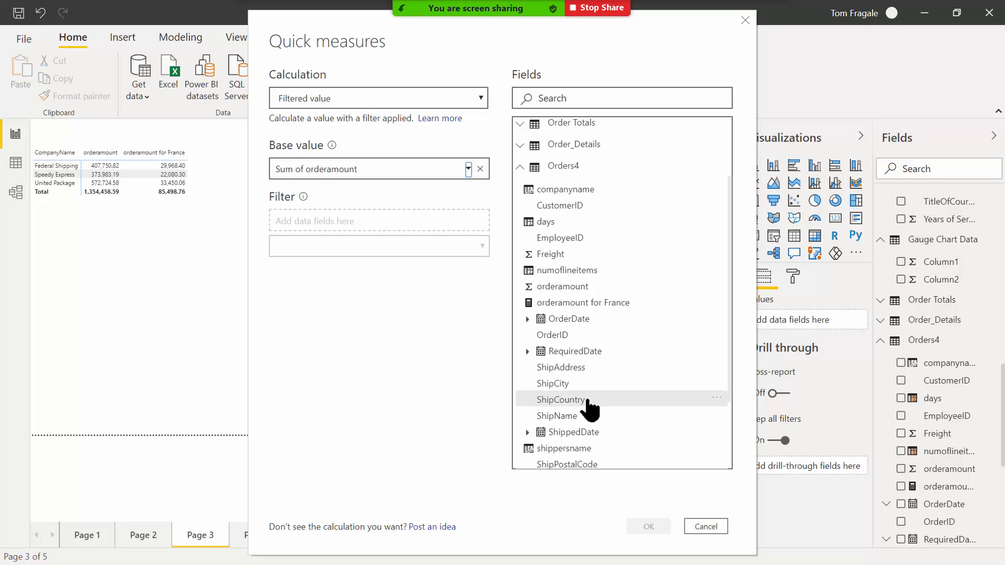
pyautogui.moveTo(592, 406); pyautogui.dragTo(348, 231)
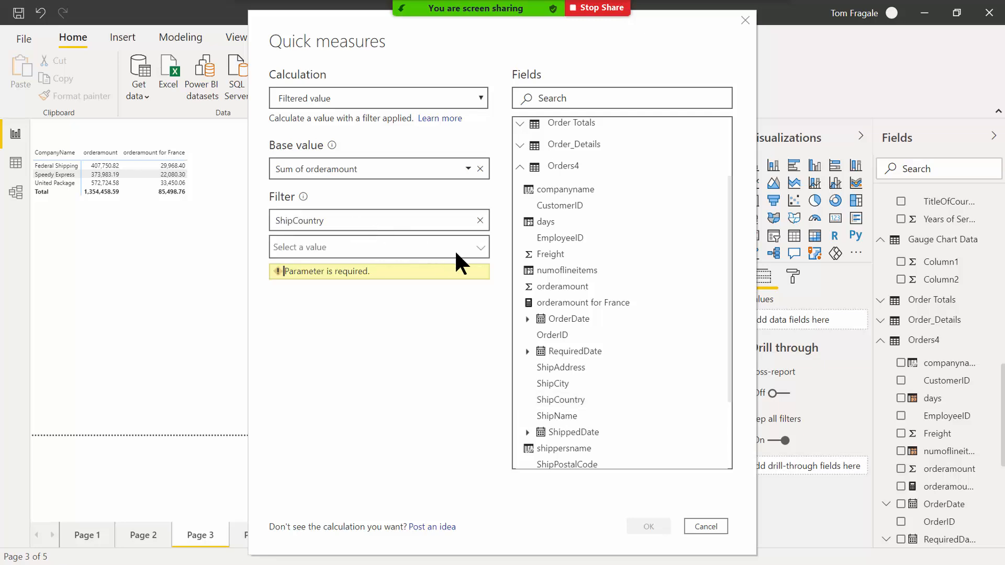
pyautogui.click(480, 245)
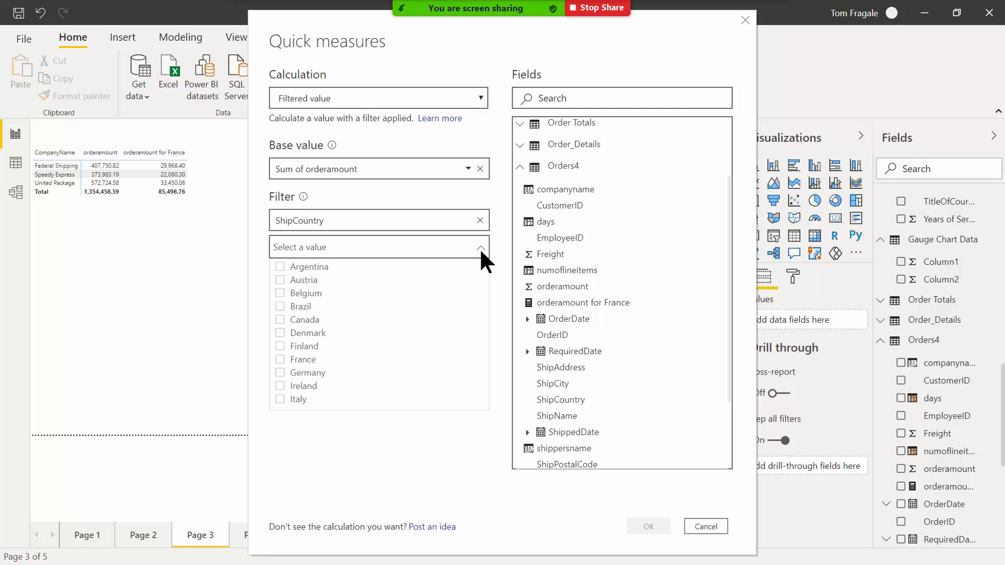
pyautogui.click(281, 372)
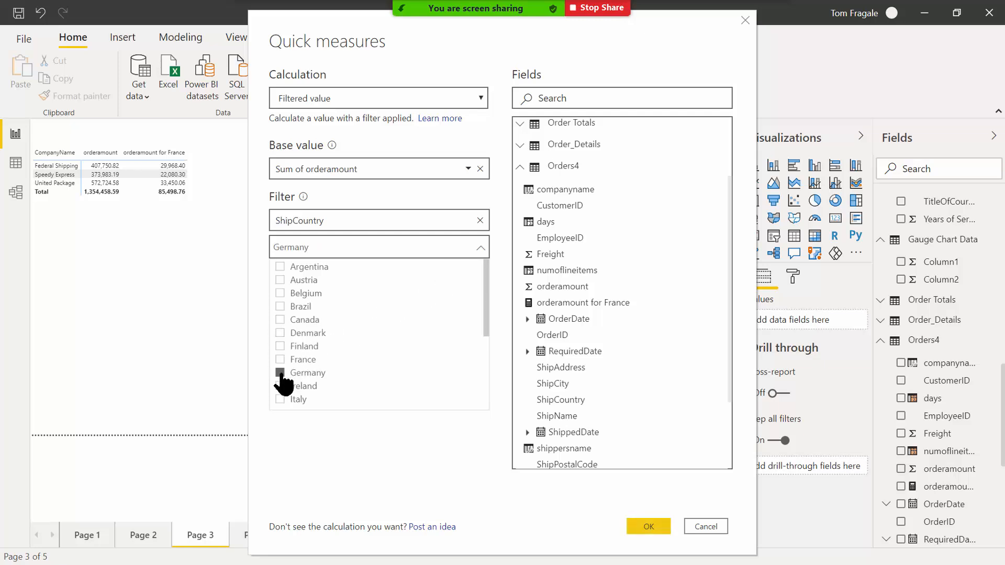
pyautogui.click(648, 526)
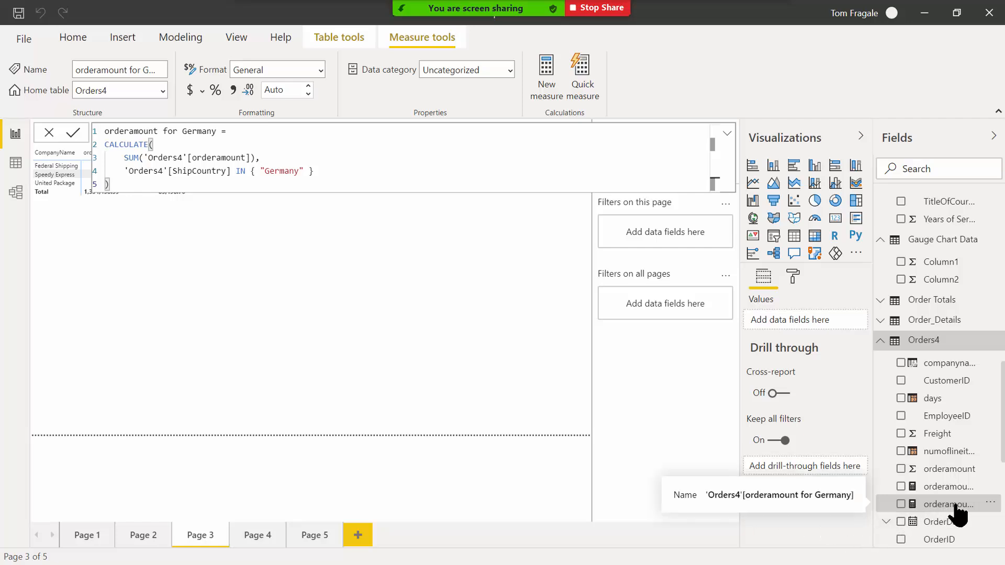
# Add orderamount for Germany to the shipper table as a column totalling 244,640.63.
pyautogui.moveTo(957, 509); pyautogui.dragTo(270, 207)
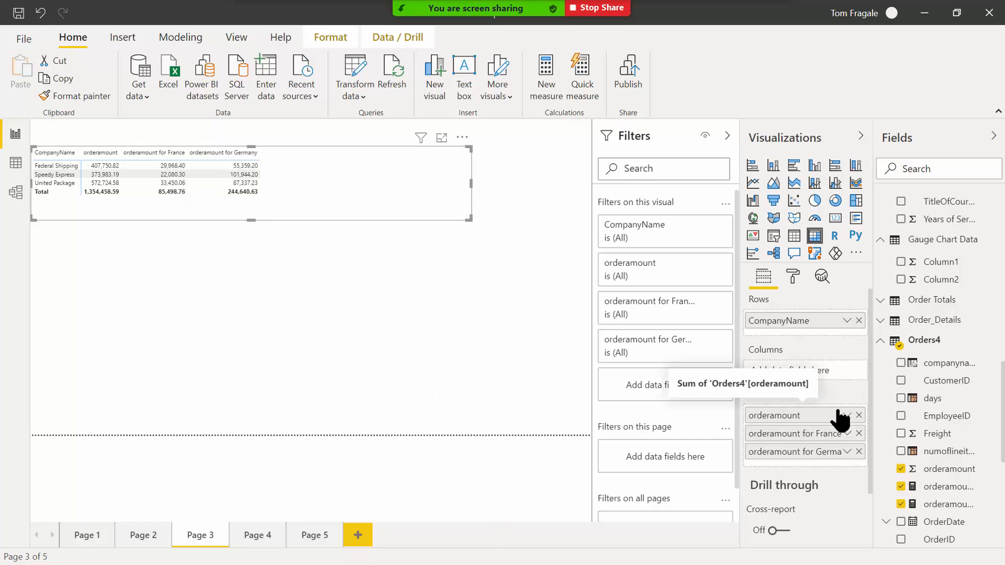
# Open a new Orders4 quick measure with the Difference from filtered value calculation.
pyautogui.rightClick(919, 342)
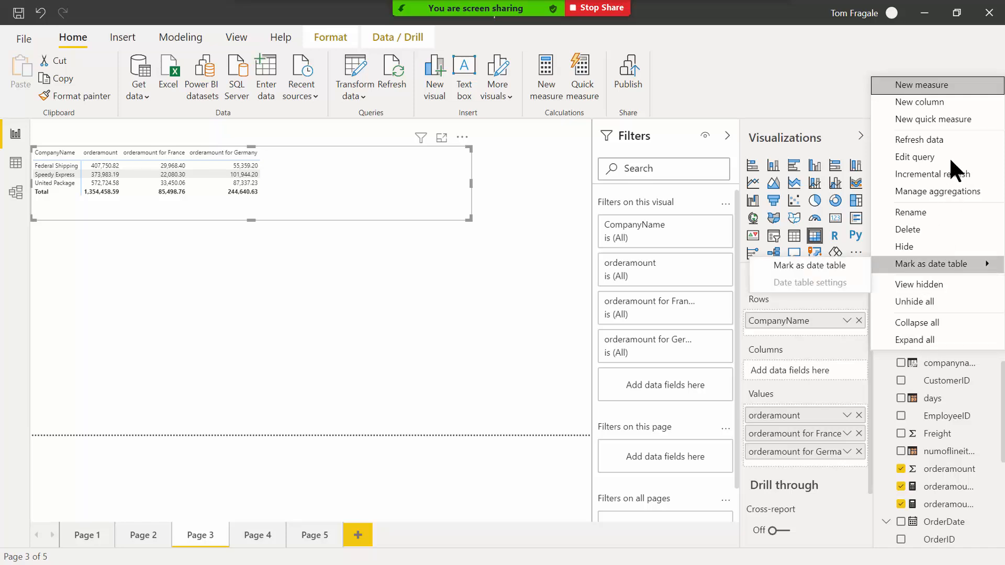
pyautogui.click(955, 121)
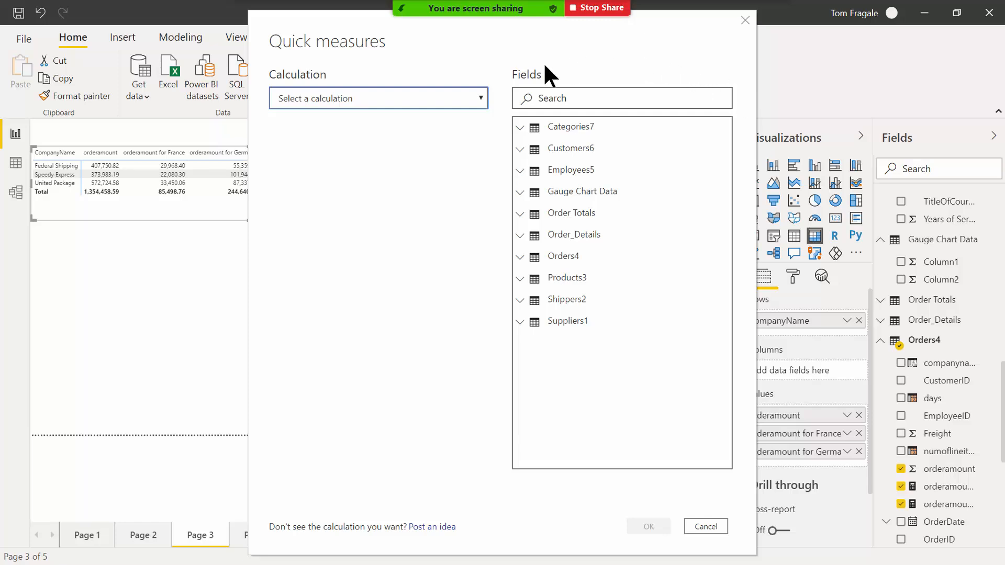
pyautogui.click(480, 98)
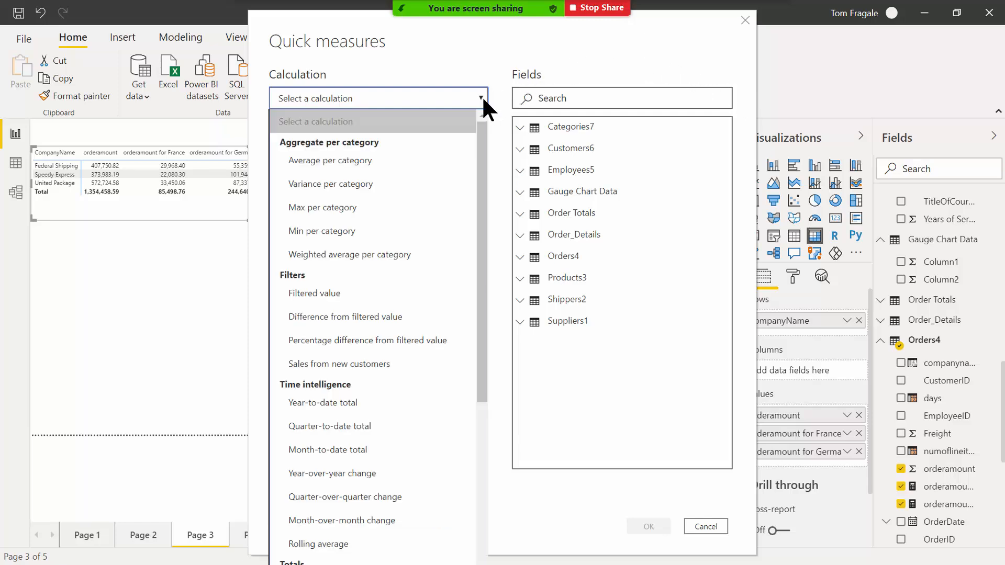
pyautogui.click(330, 317)
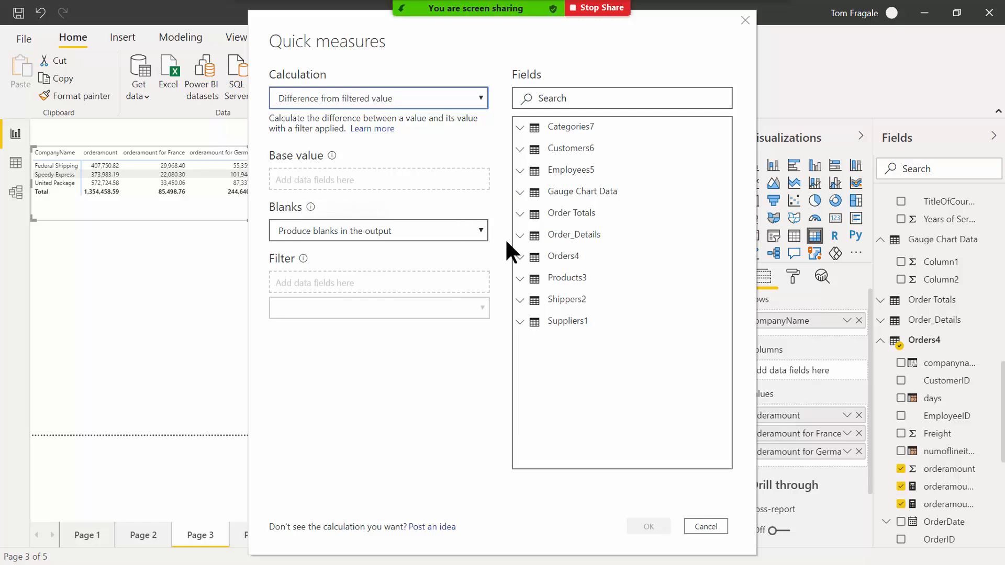
# Compare Sum of orderamount against ShipCountry France and create the difference measure.
pyautogui.click(536, 259)
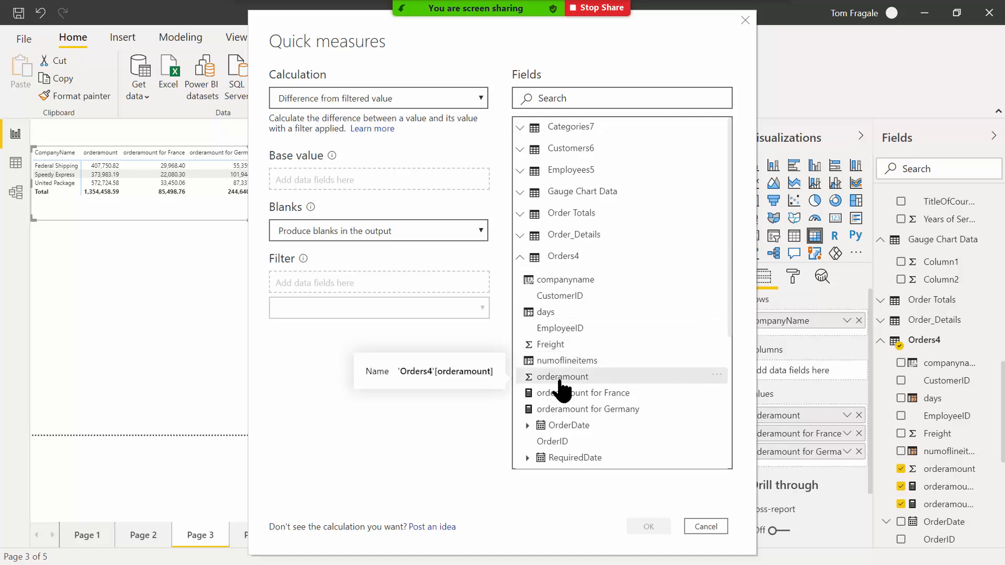
pyautogui.moveTo(571, 390); pyautogui.dragTo(329, 193)
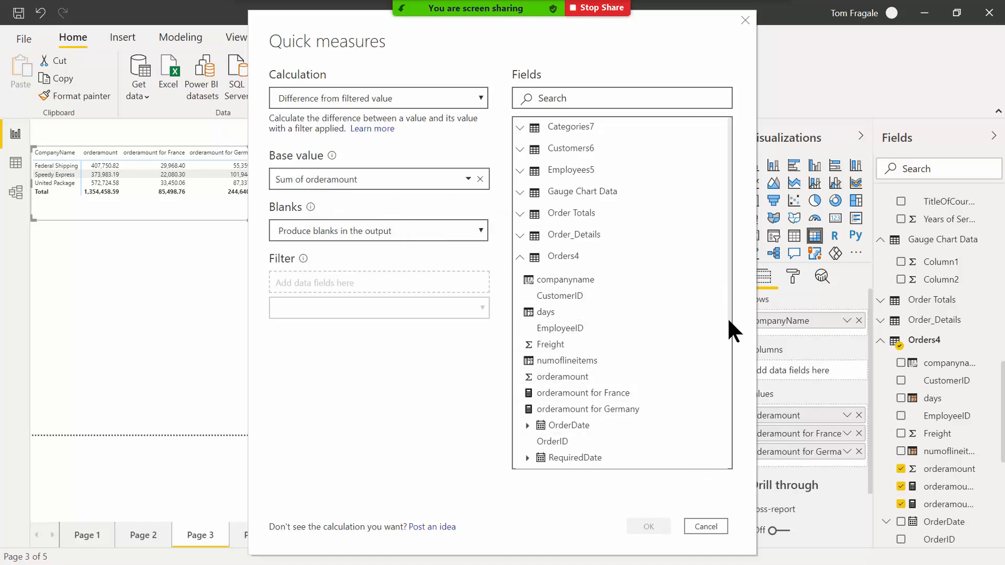
pyautogui.scroll(-3, 727, 325)
pyautogui.moveTo(725, 392); pyautogui.dragTo(726, 396)
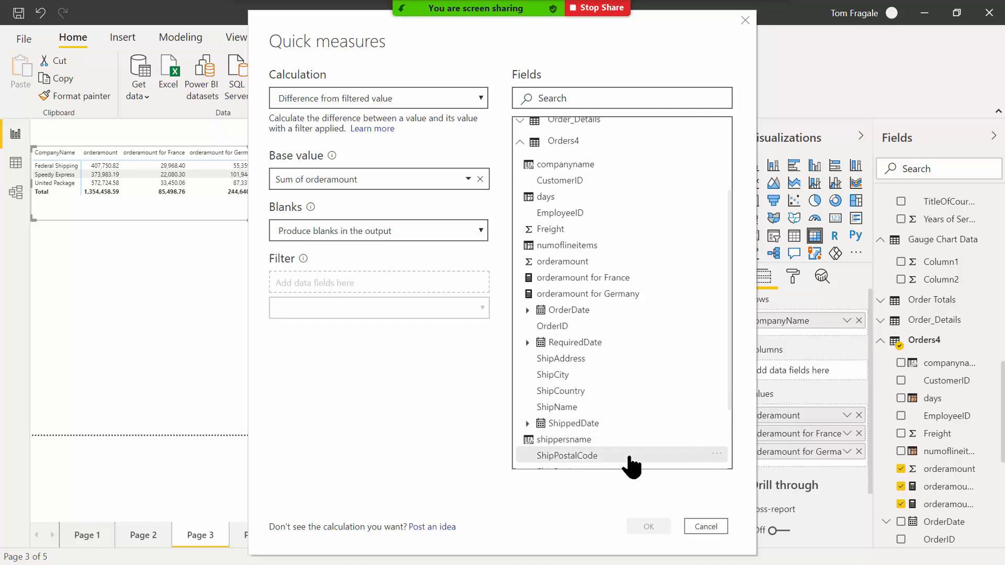
pyautogui.moveTo(561, 400); pyautogui.dragTo(315, 287)
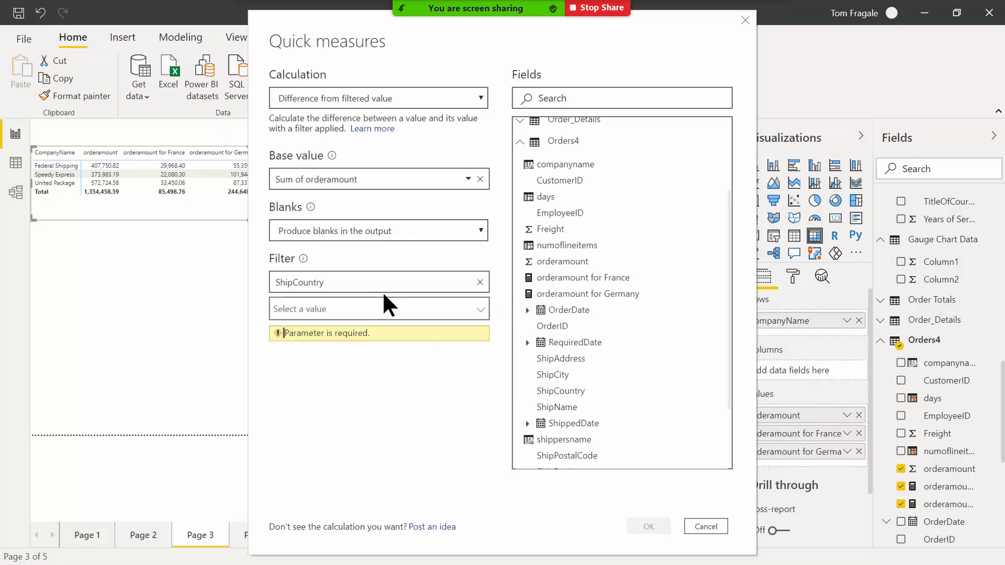
pyautogui.click(478, 308)
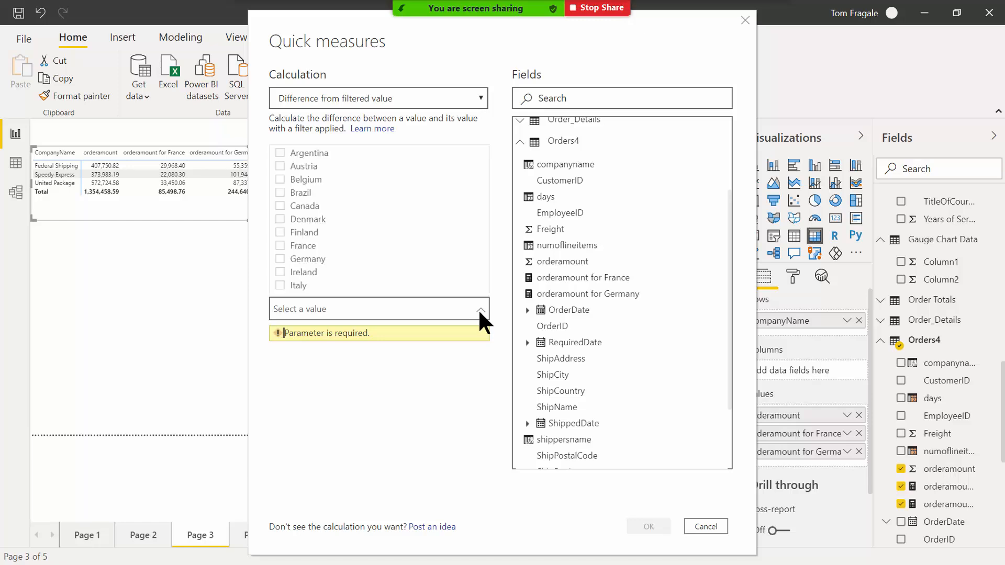
pyautogui.click(281, 246)
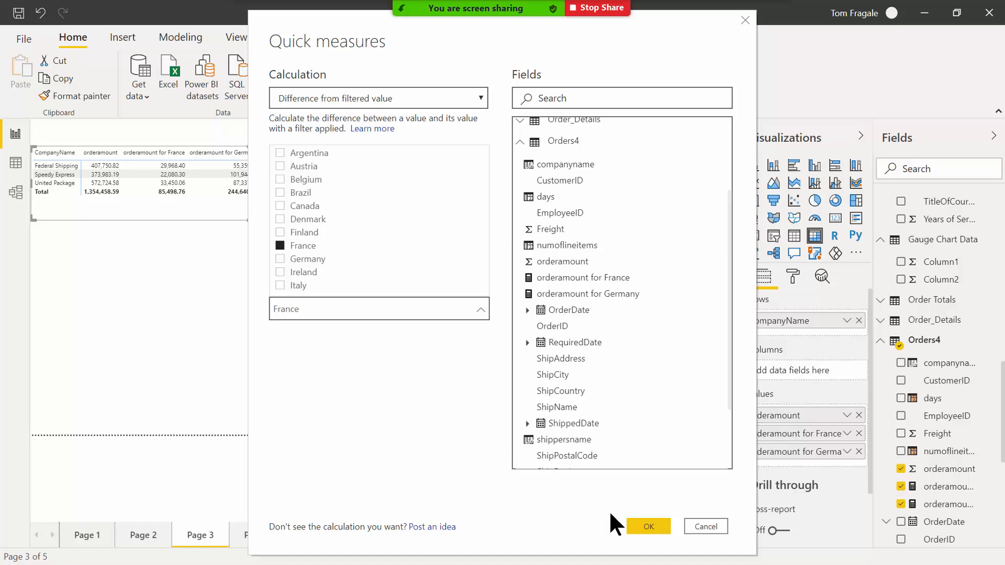
pyautogui.click(648, 526)
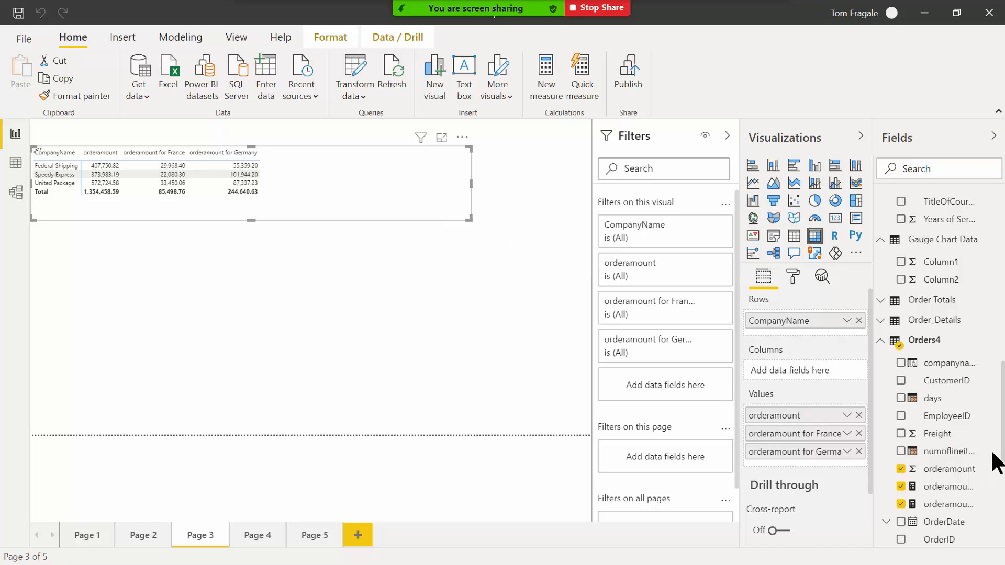
# Add orderamount difference from France to the shipper table, totalling 1,268,959.83.
pyautogui.scroll(-3, 997, 466)
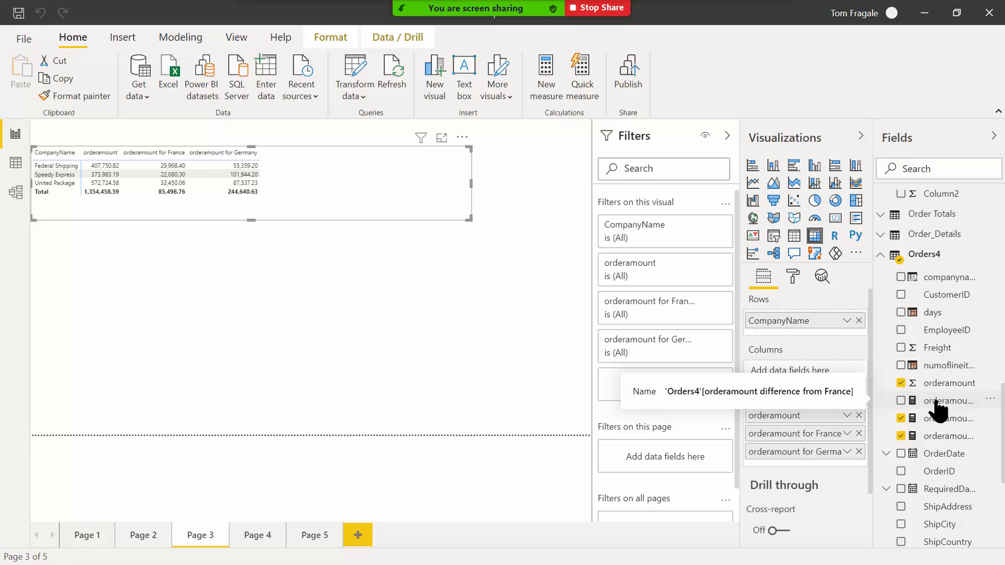
pyautogui.moveTo(936, 403); pyautogui.dragTo(325, 169)
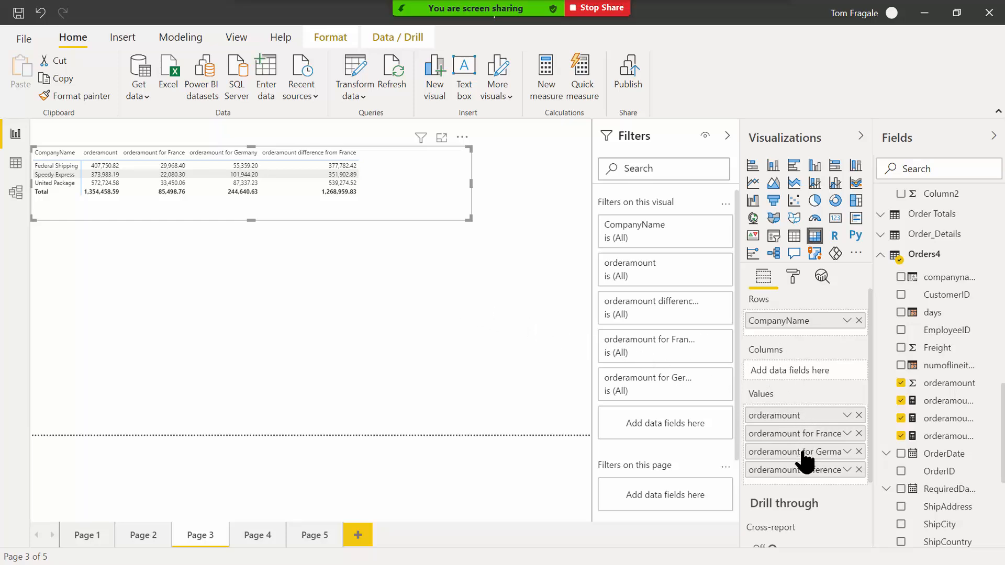
# Remove the France, Germany and difference-from-France columns from the table's values.
pyautogui.click(858, 433)
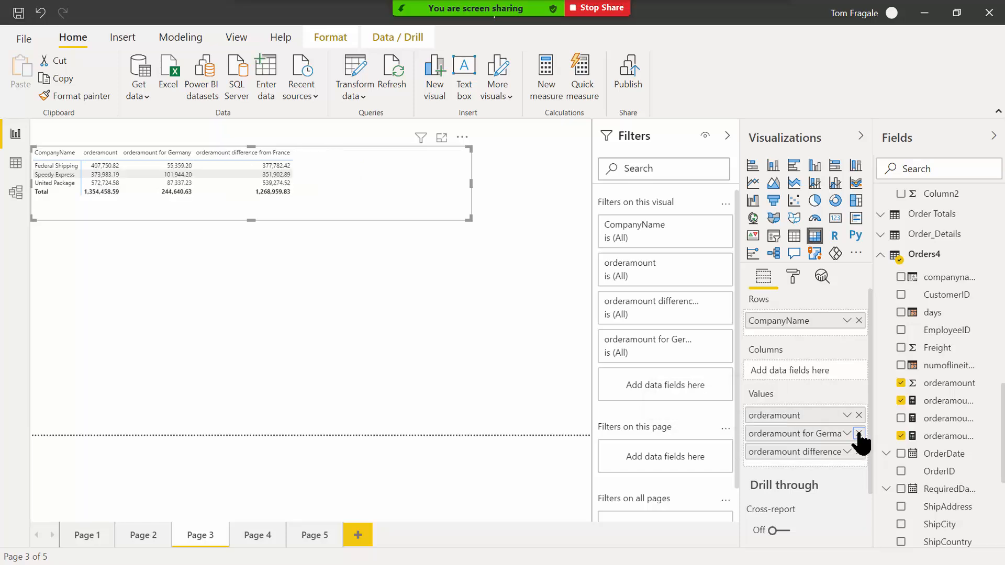
pyautogui.click(859, 433)
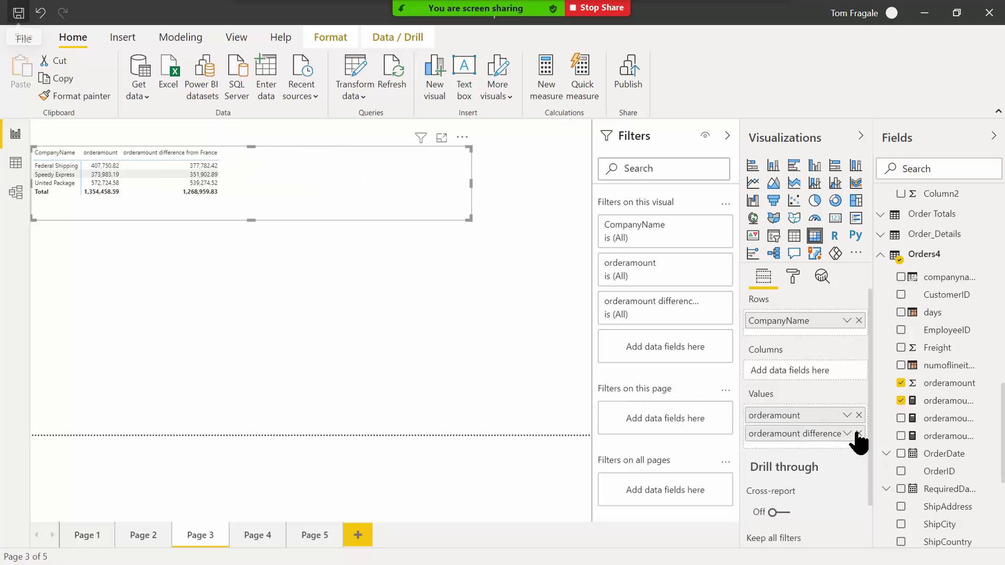
pyautogui.click(858, 433)
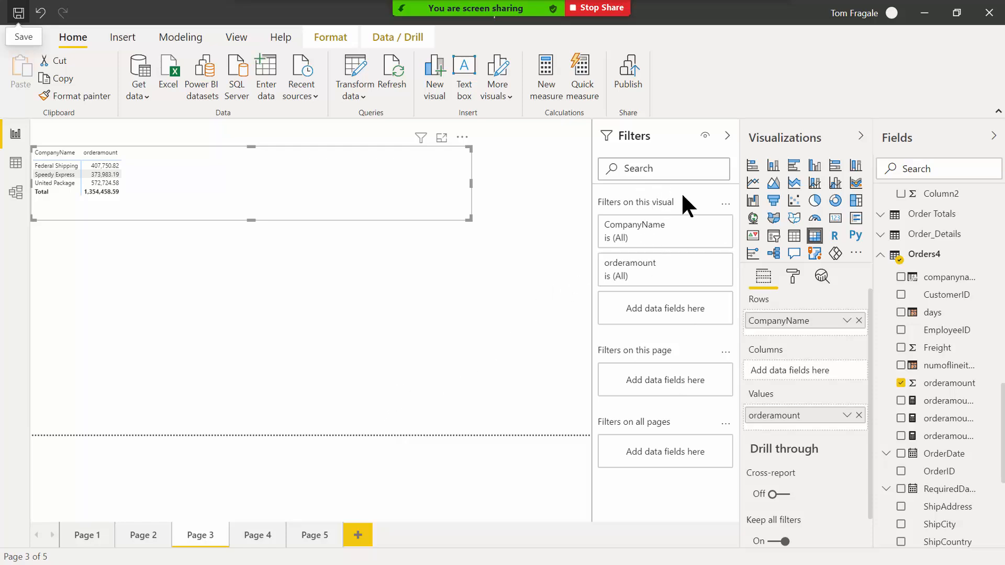
# Start a new Orders4 quick measure using the Running total calculation.
pyautogui.rightClick(929, 258)
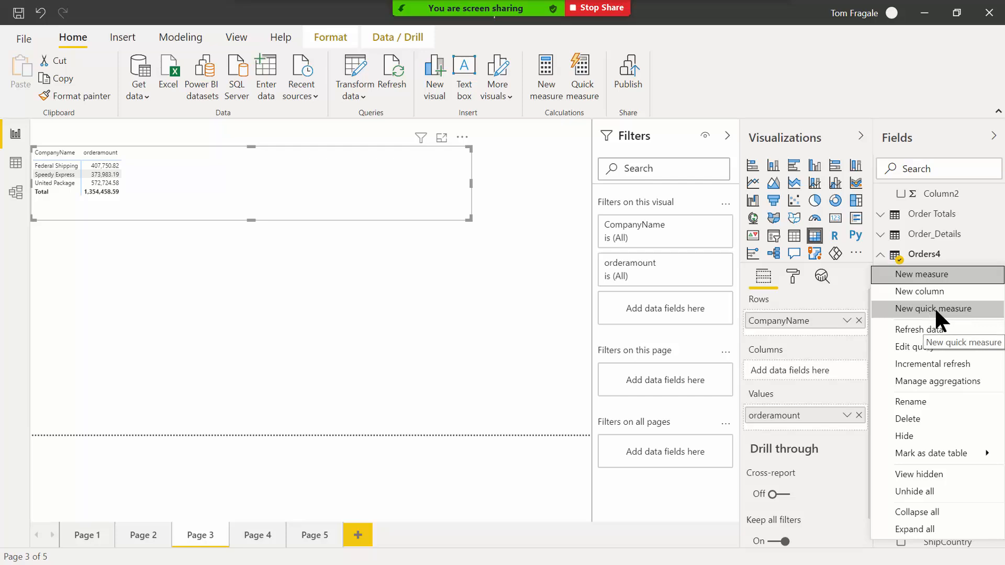
pyautogui.press('Escape')
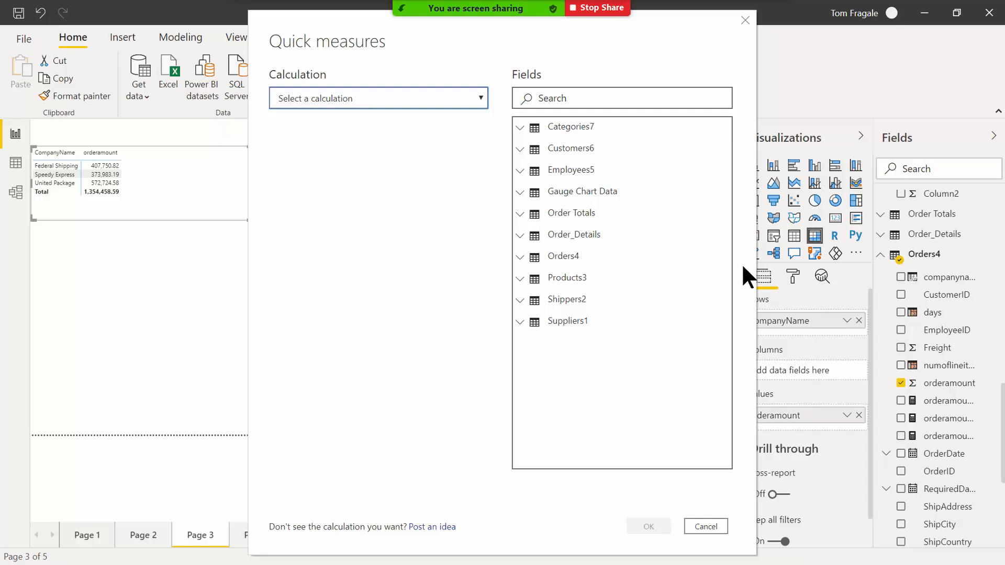
pyautogui.click(482, 98)
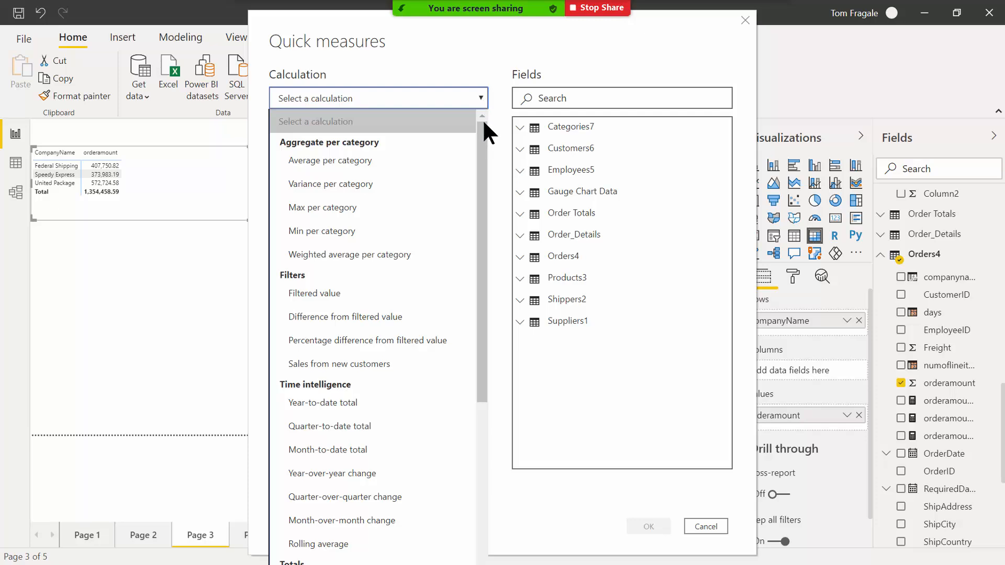
pyautogui.moveTo(482, 127); pyautogui.dragTo(486, 265)
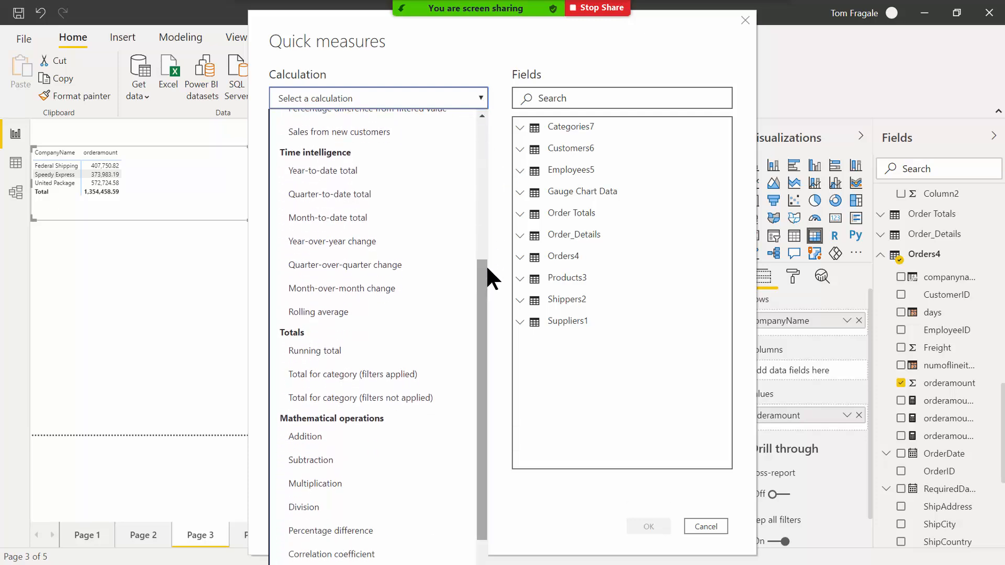
pyautogui.click(346, 350)
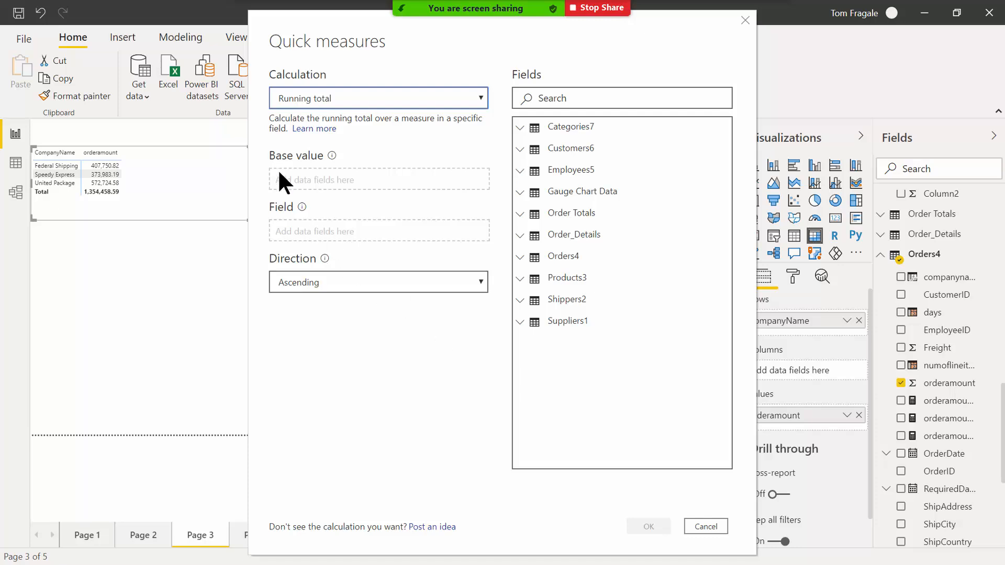
# Set Sum of orderamount as base value and Shippers2 CompanyName as the field, Ascending.
pyautogui.click(520, 257)
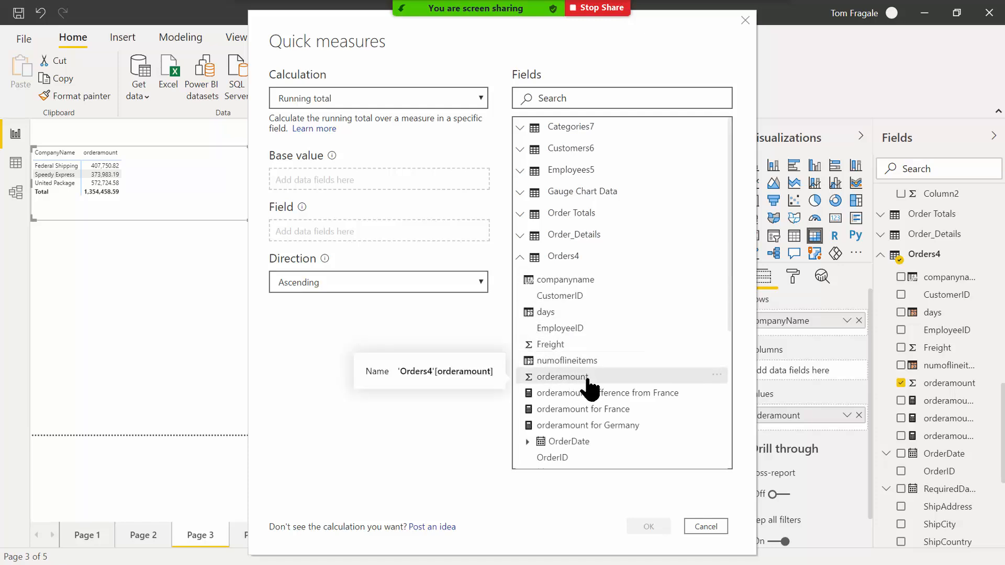
pyautogui.moveTo(581, 378); pyautogui.dragTo(361, 191)
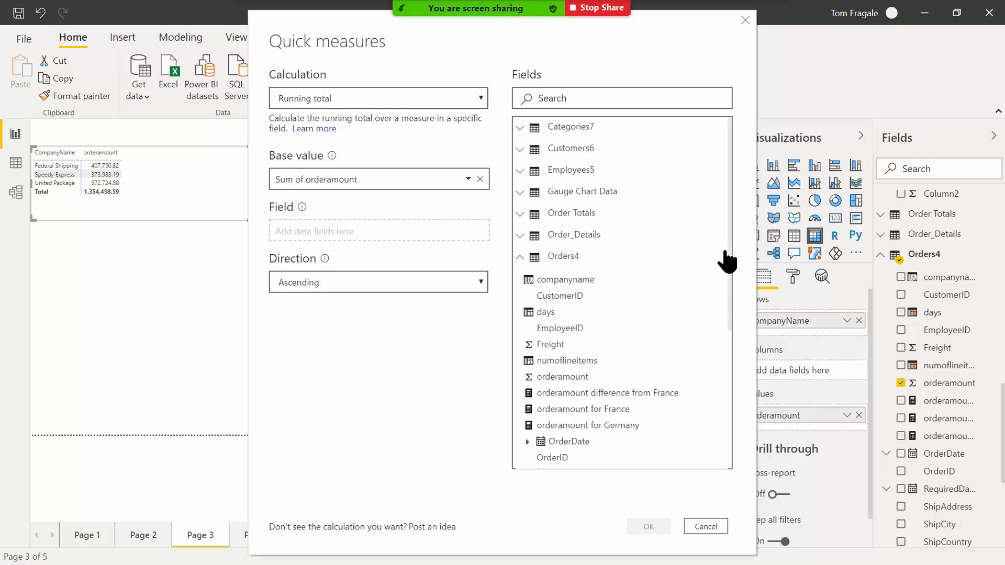
pyautogui.moveTo(728, 208); pyautogui.dragTo(738, 362)
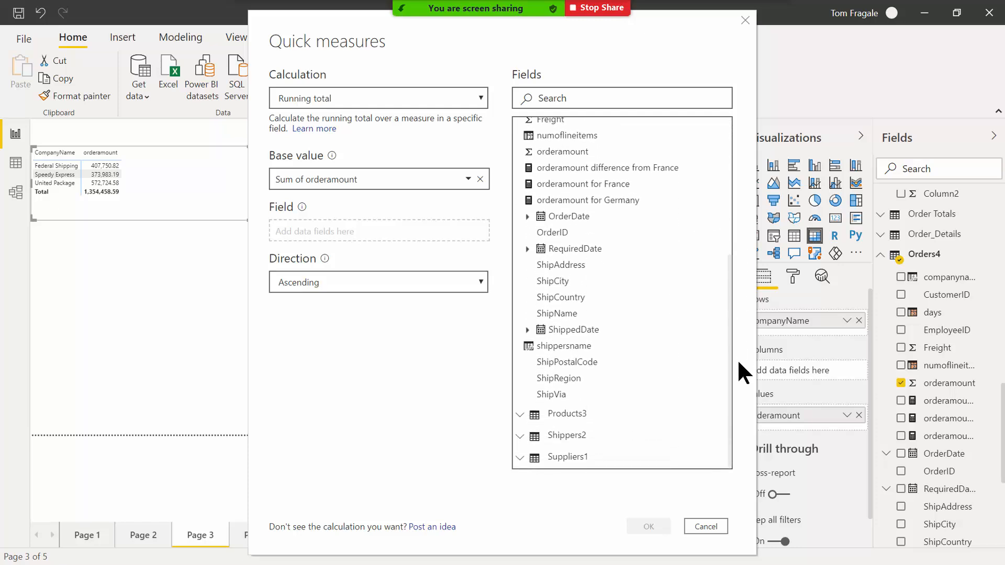
pyautogui.click(519, 438)
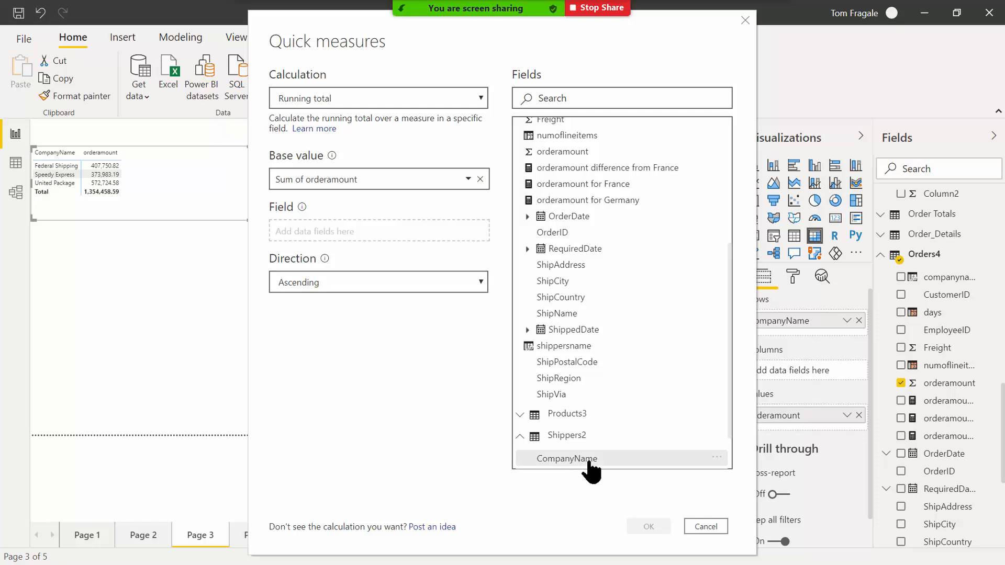
pyautogui.moveTo(588, 468); pyautogui.dragTo(224, 264)
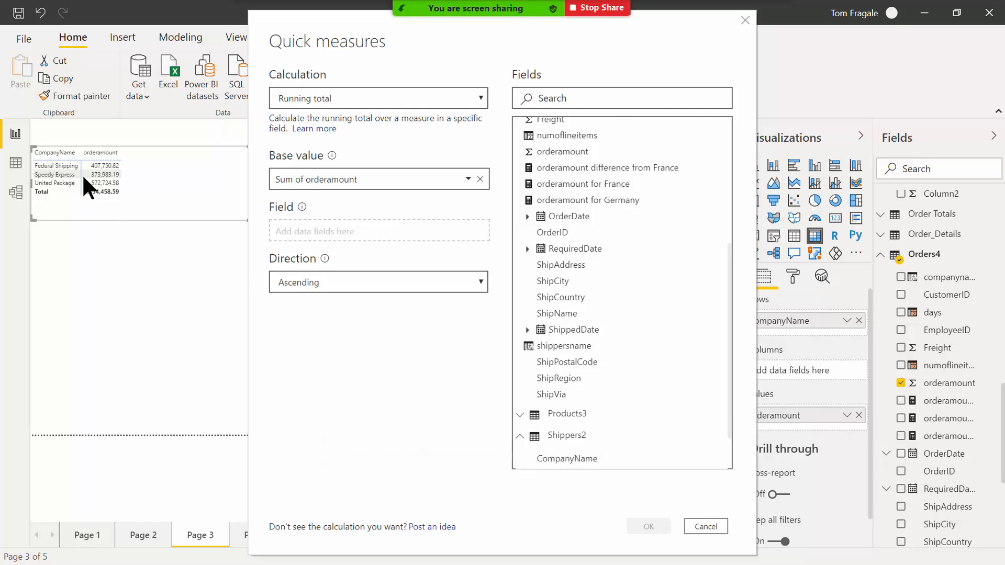
pyautogui.moveTo(569, 460); pyautogui.dragTo(325, 230)
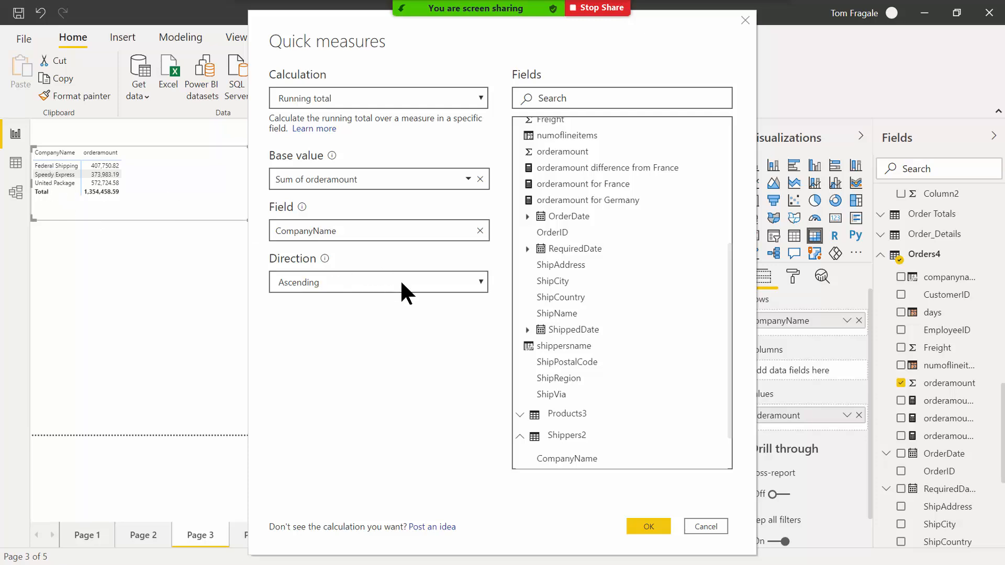
# Create the running total measure and add it to the table, climbing to 1,354,458.59.
pyautogui.click(646, 529)
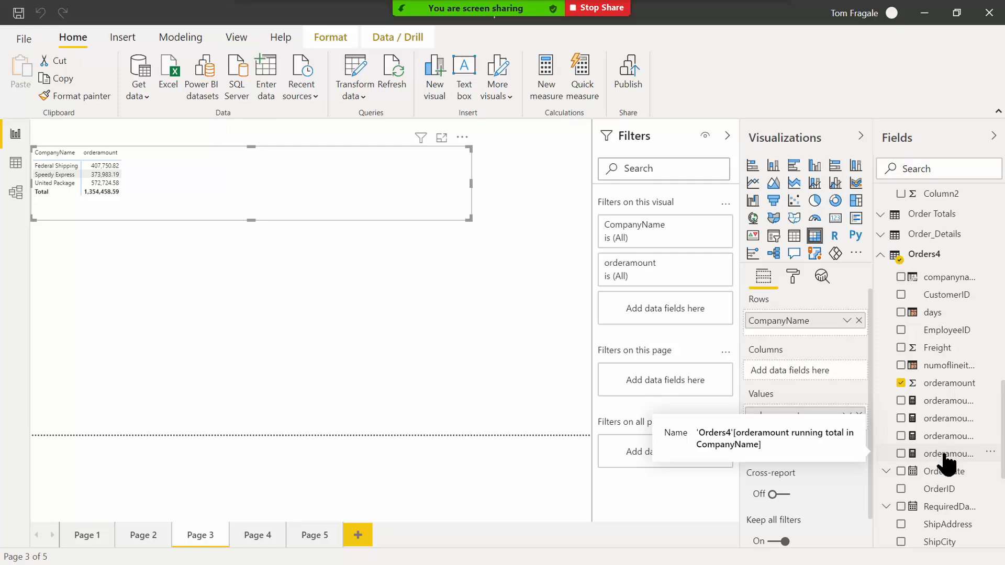
pyautogui.moveTo(946, 456); pyautogui.dragTo(205, 177)
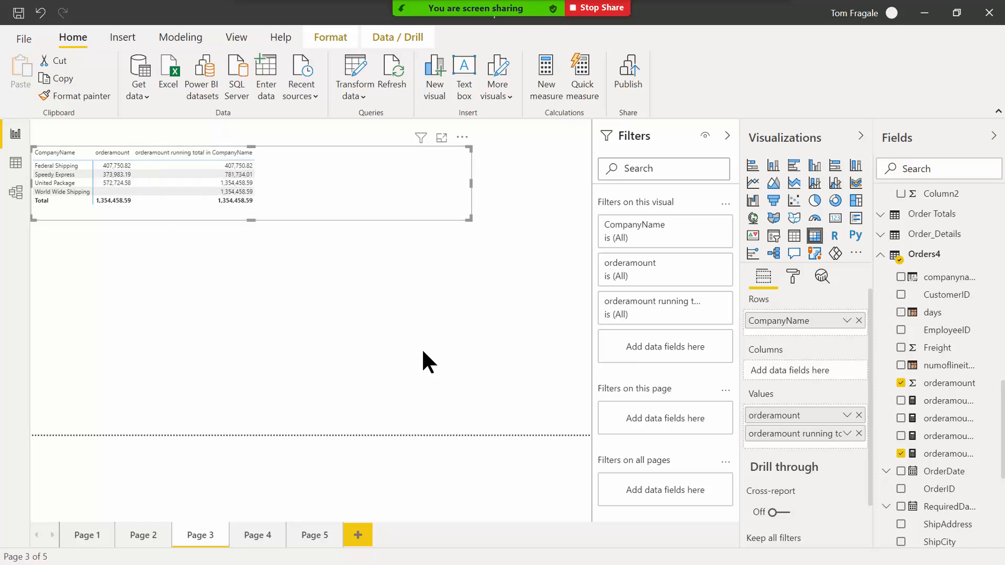
pyautogui.click(408, 386)
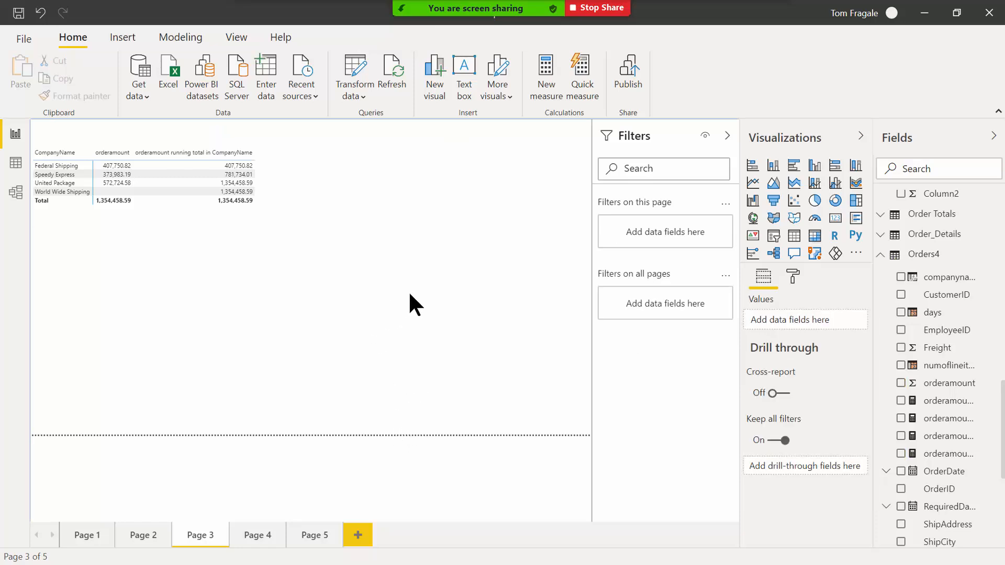
# Inspect the running total measure's DAX formula, then minimize Power BI to reach Excel.
pyautogui.rightClick(913, 256)
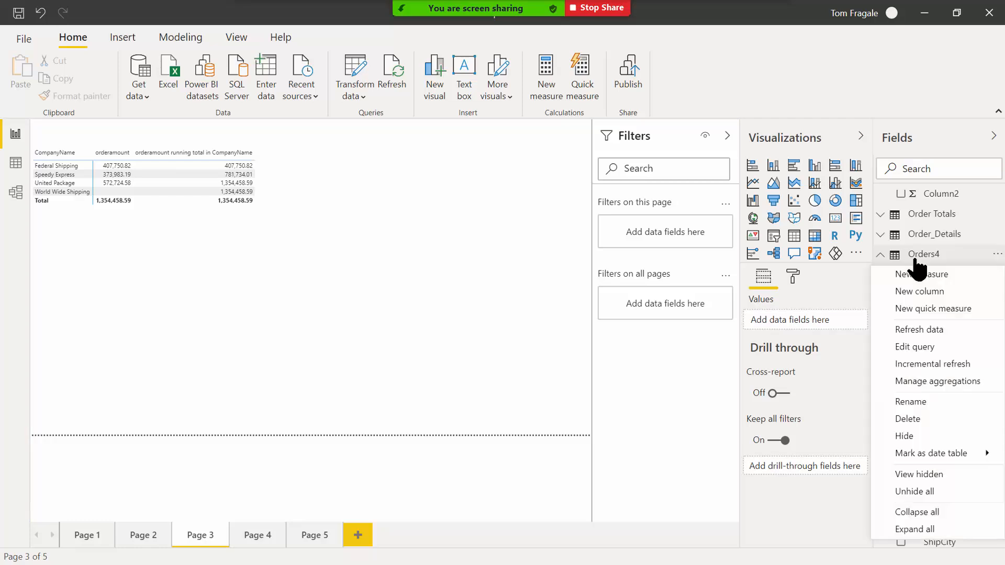
pyautogui.click(416, 339)
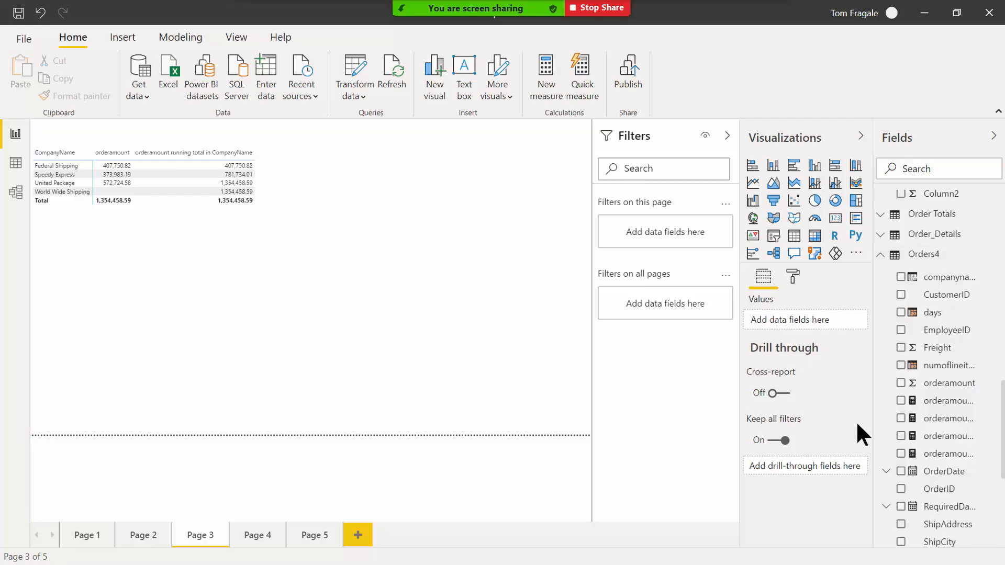
pyautogui.click(940, 455)
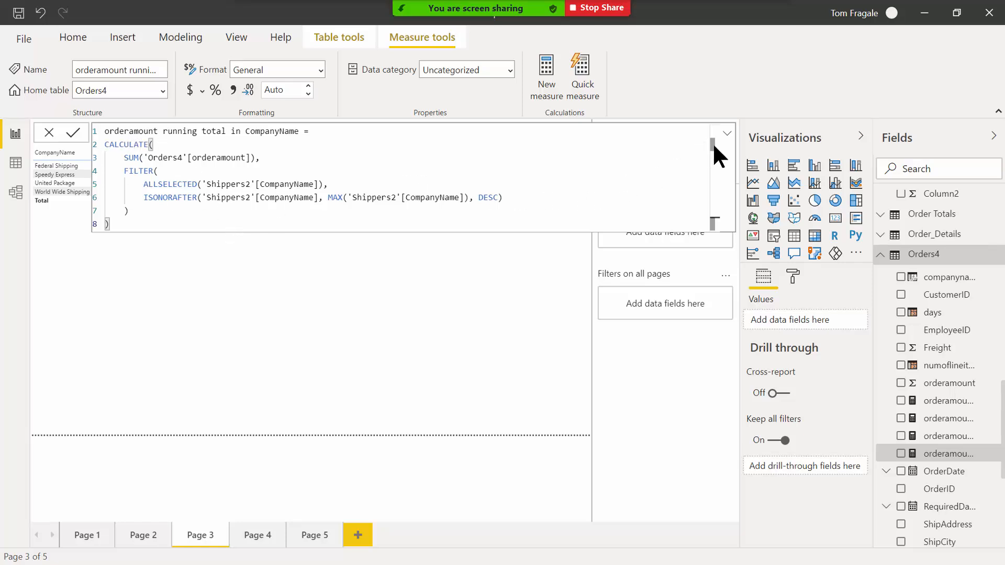
pyautogui.click(289, 286)
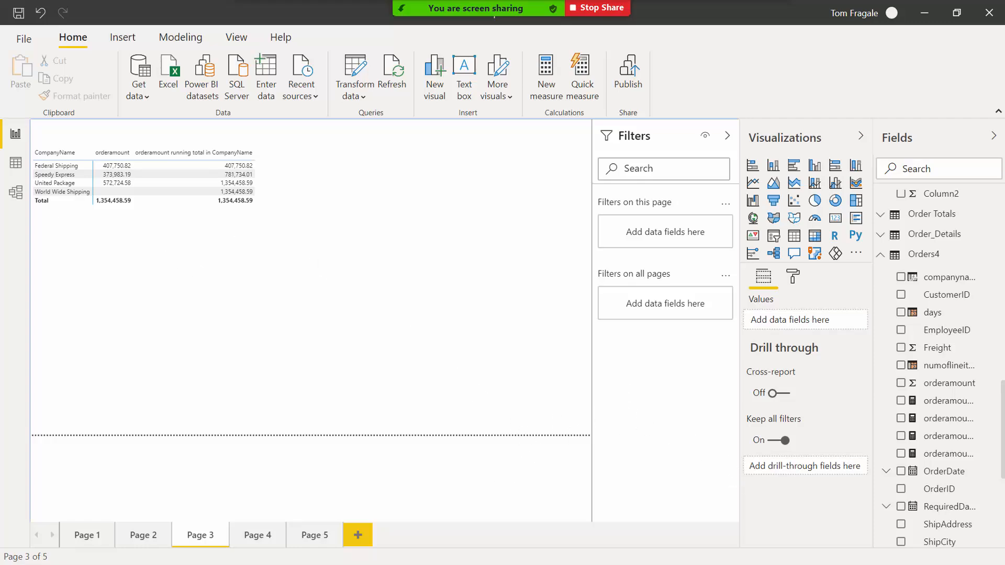
pyautogui.click(925, 15)
# Read notes on Germany orderamount, Difference from filtered value, Running total and Year over Year change, then minimize Excel.
pyautogui.moveTo(503, 563)
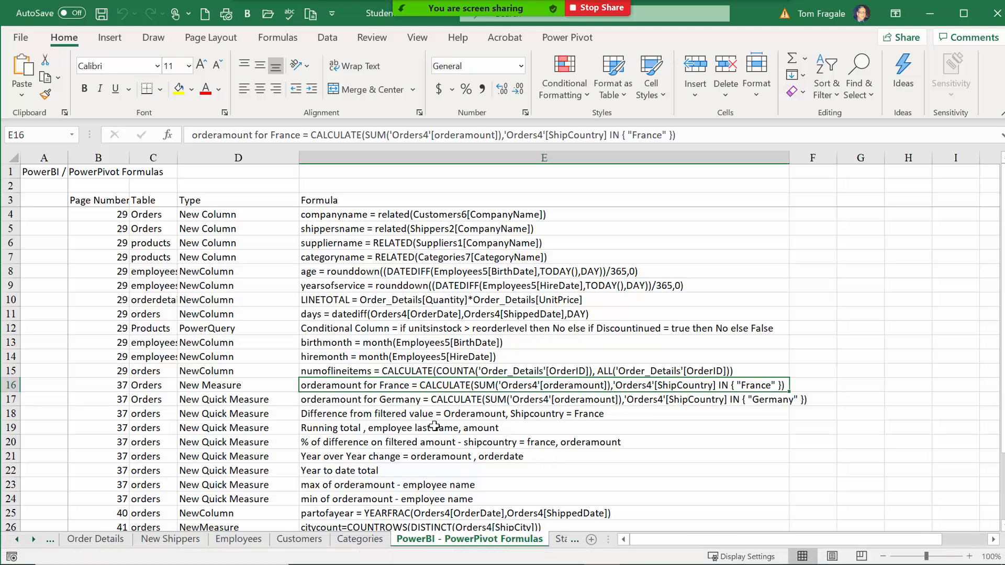
pyautogui.click(394, 403)
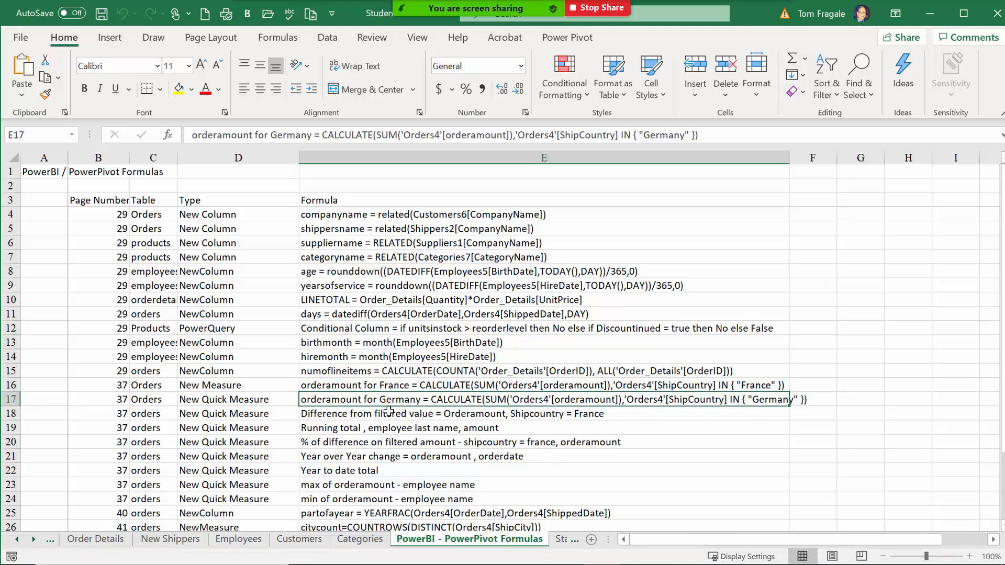
pyautogui.click(423, 413)
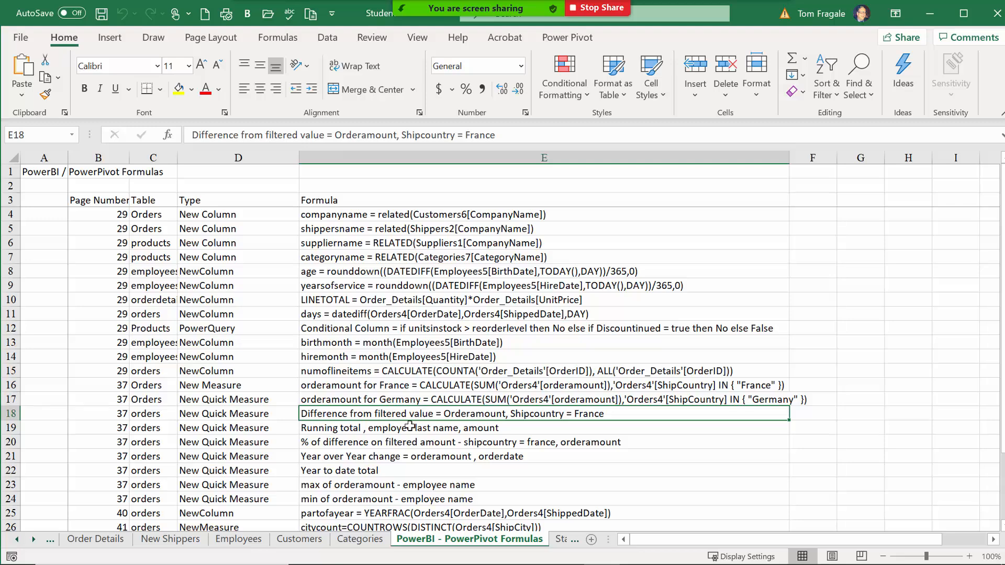
pyautogui.click(408, 427)
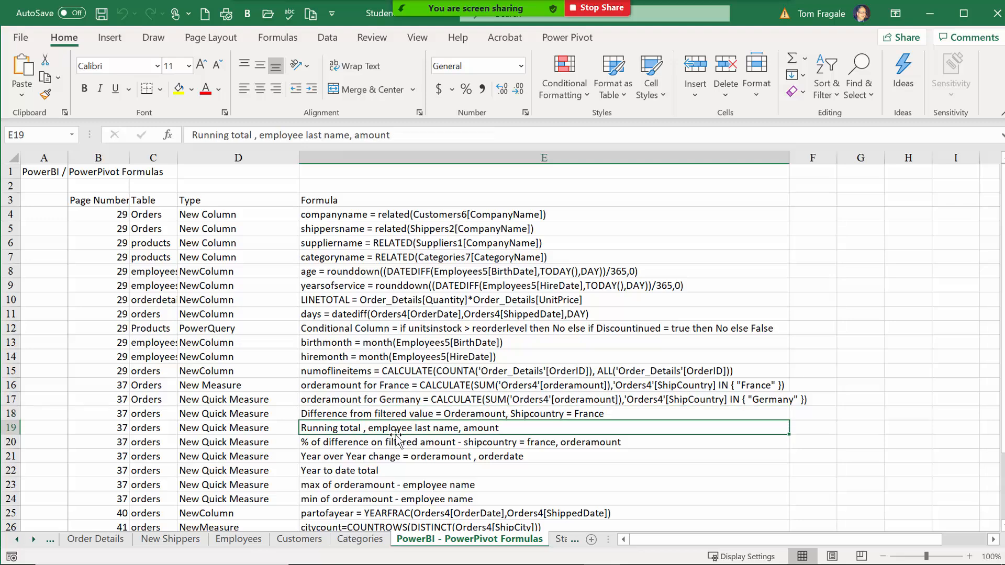
pyautogui.click(363, 459)
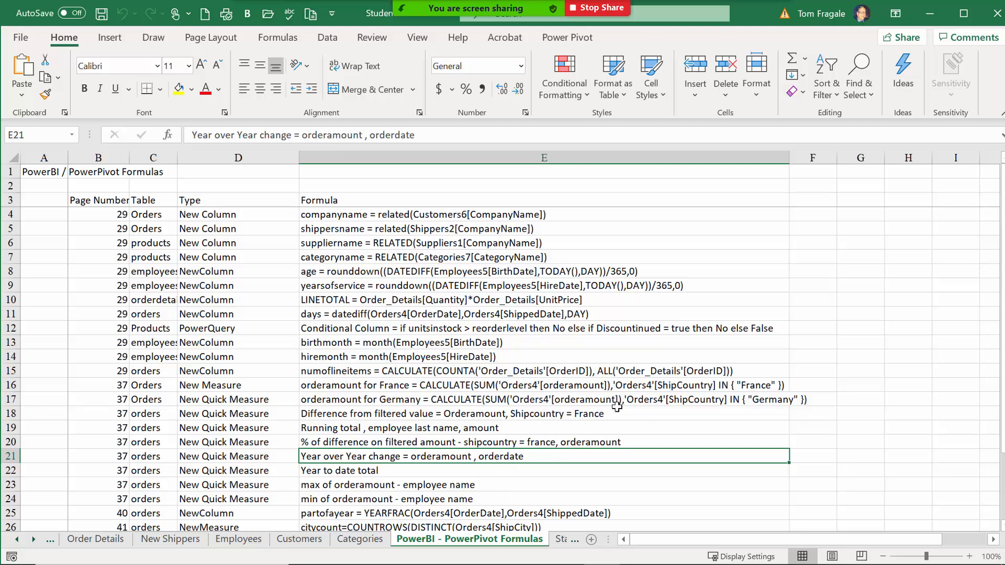
pyautogui.moveTo(681, 562)
pyautogui.click(922, 20)
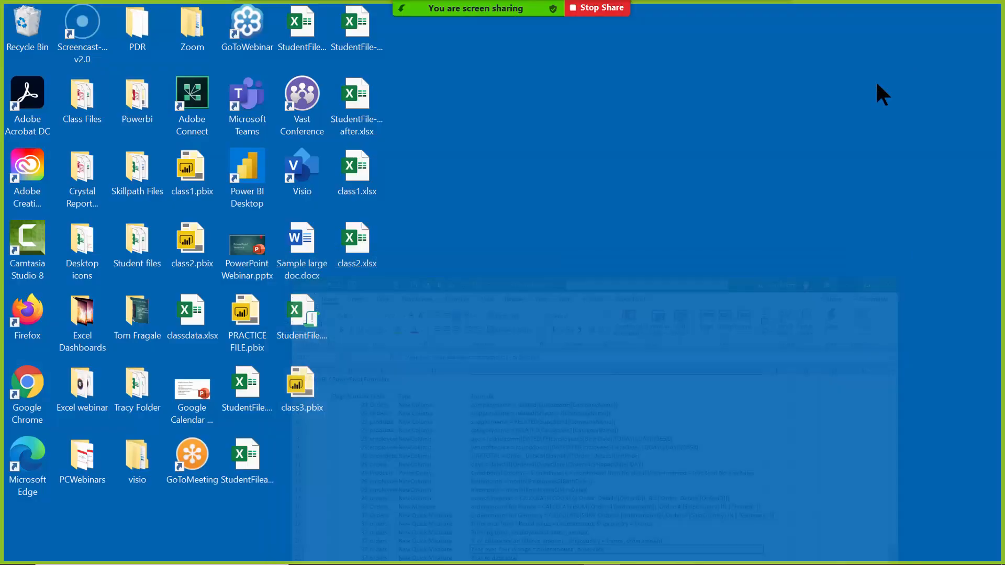
# Back in Power BI, remove the running total column from the shipper orderamount visual.
pyautogui.click(781, 552)
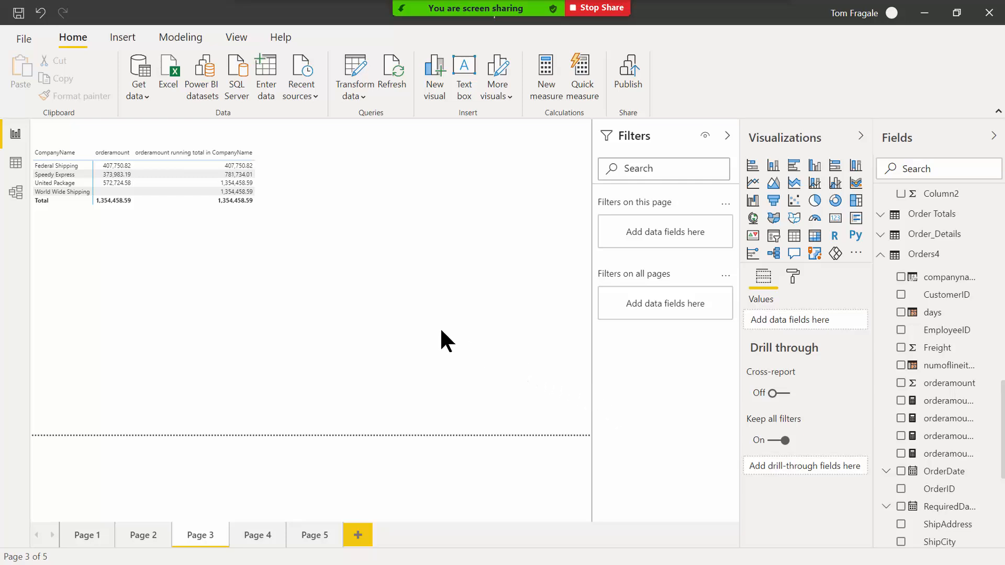
pyautogui.click(144, 204)
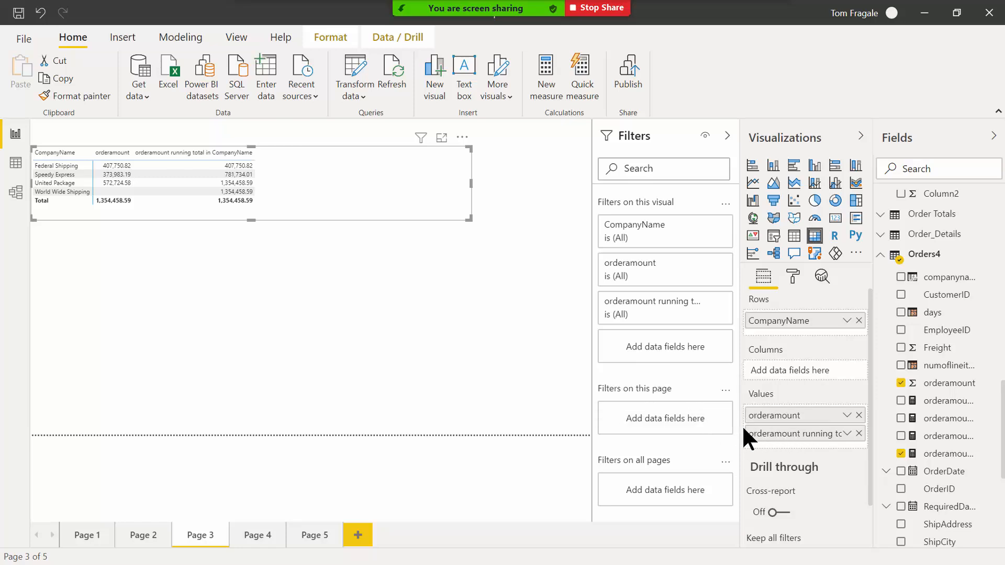
pyautogui.click(858, 433)
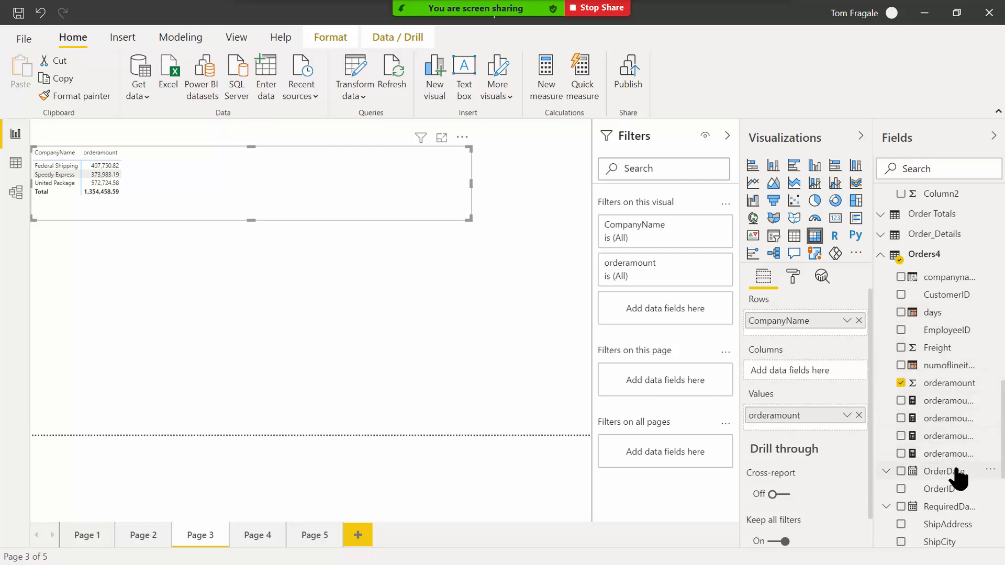
# Put OrderDate in the matrix columns, keeping only the Year level (1998, 1999, 2000).
pyautogui.moveTo(953, 471); pyautogui.dragTo(817, 365)
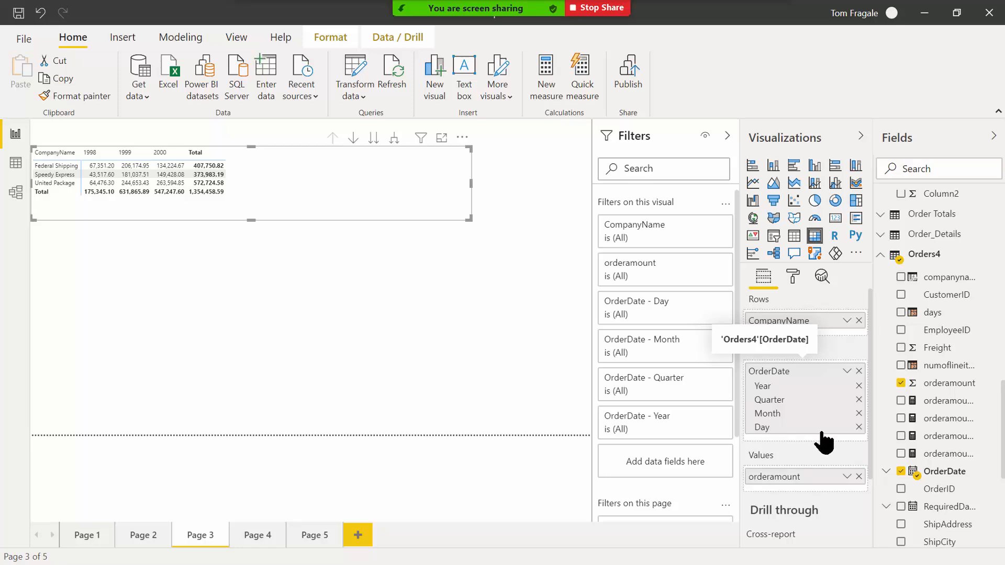
pyautogui.click(858, 427)
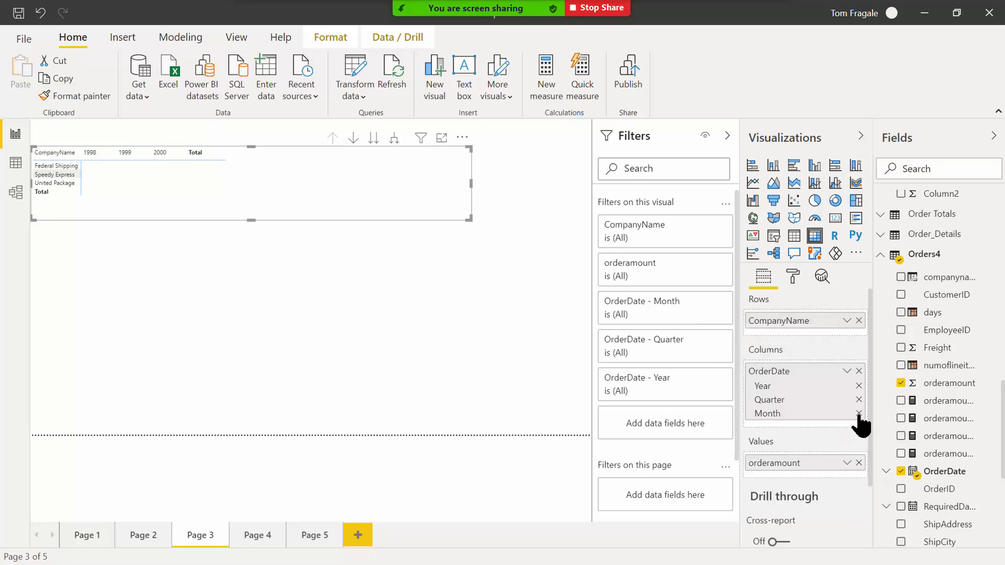
pyautogui.click(858, 413)
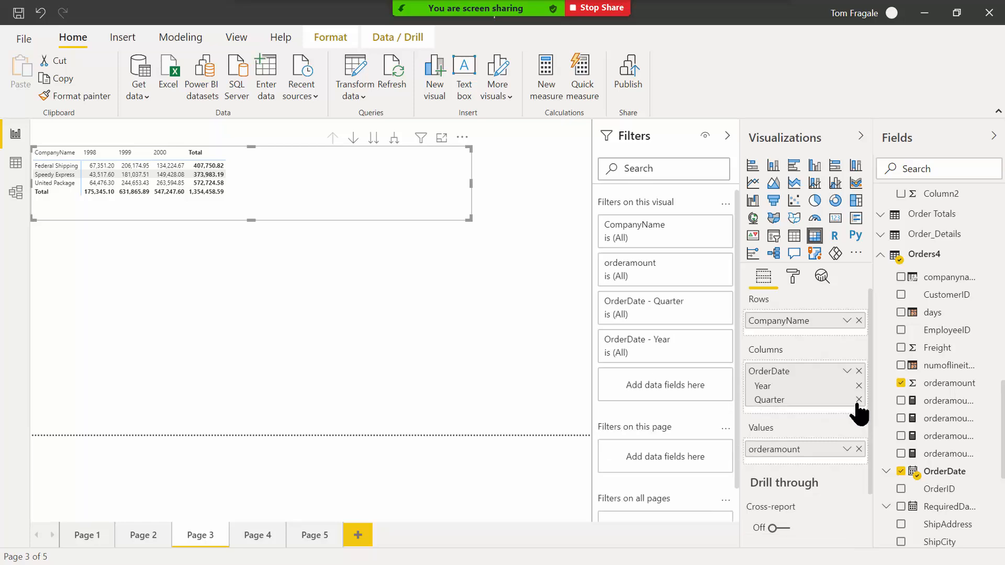
pyautogui.click(858, 400)
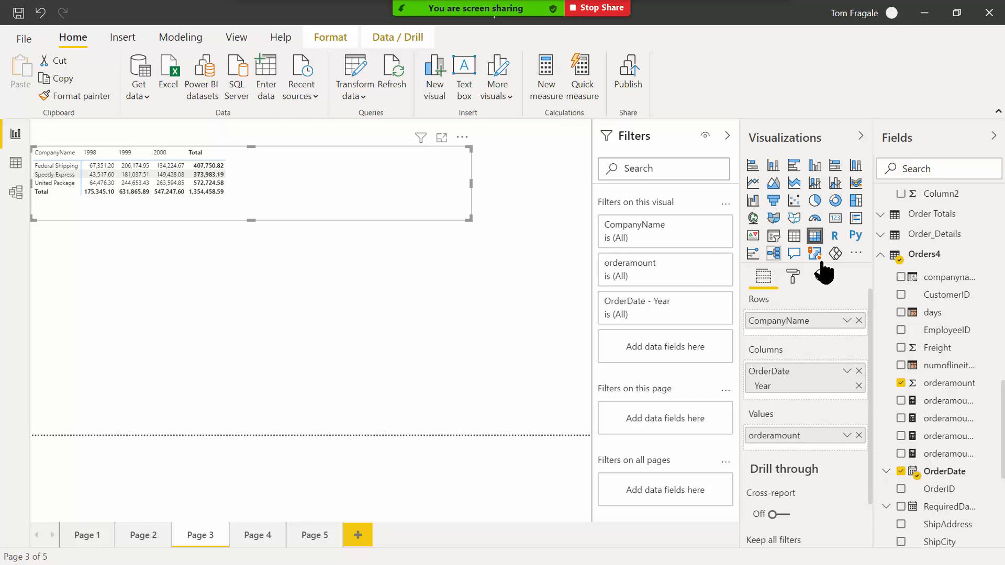
# Create an Orders4 Year-over-year change quick measure: base value orderamount, date OrderDate, 1 period.
pyautogui.rightClick(933, 258)
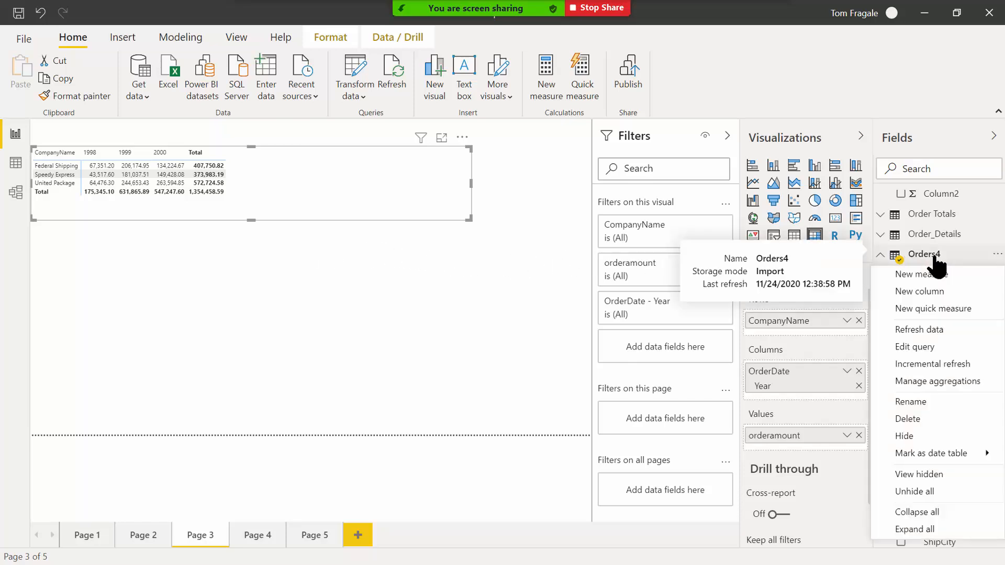
pyautogui.click(938, 310)
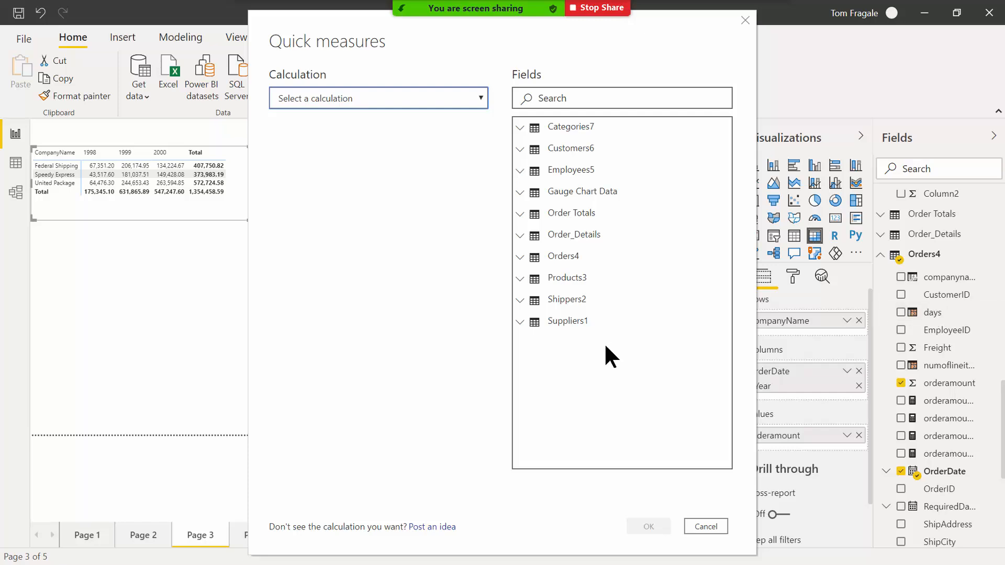
pyautogui.click(481, 98)
pyautogui.moveTo(485, 137); pyautogui.dragTo(491, 228)
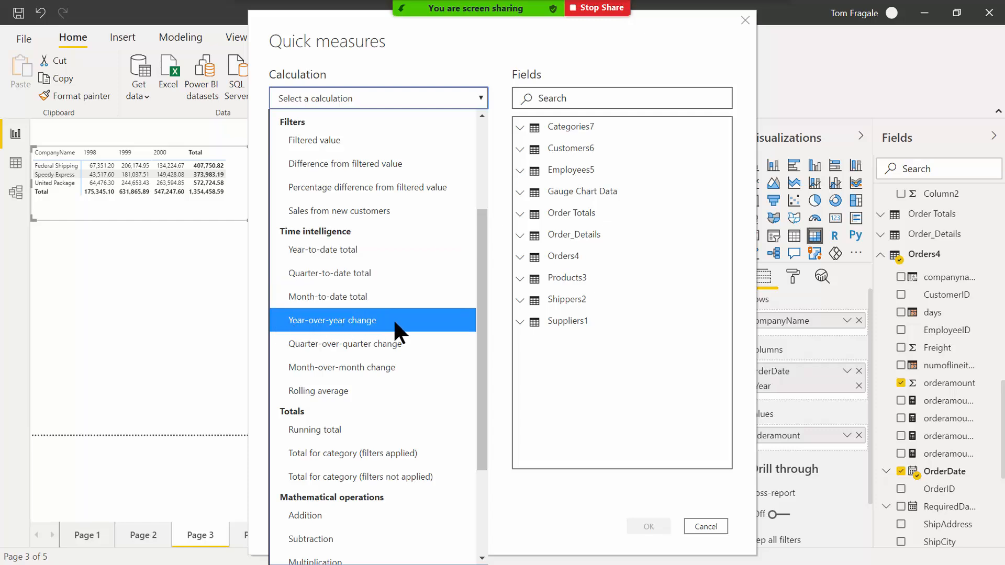
pyautogui.click(330, 320)
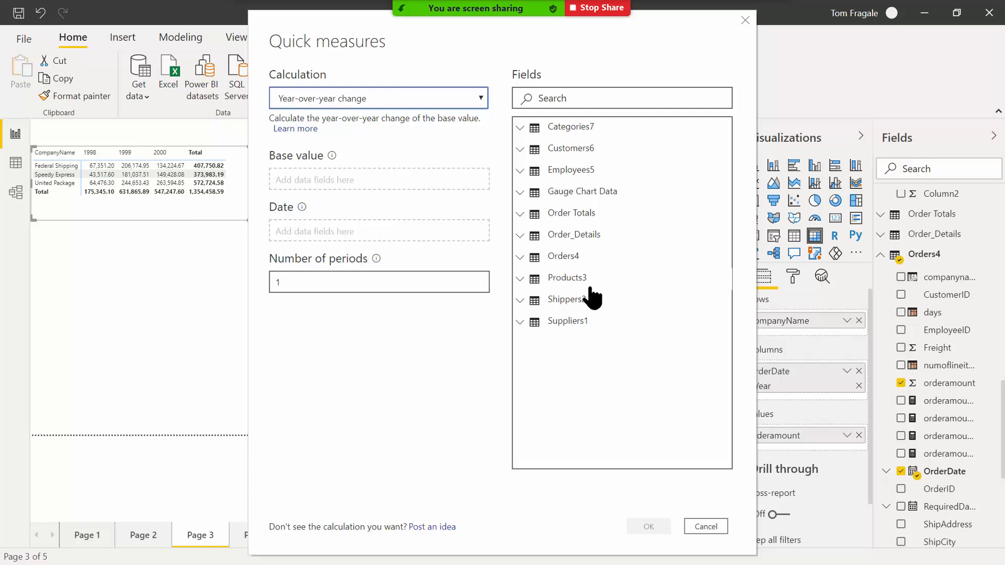
pyautogui.click(519, 258)
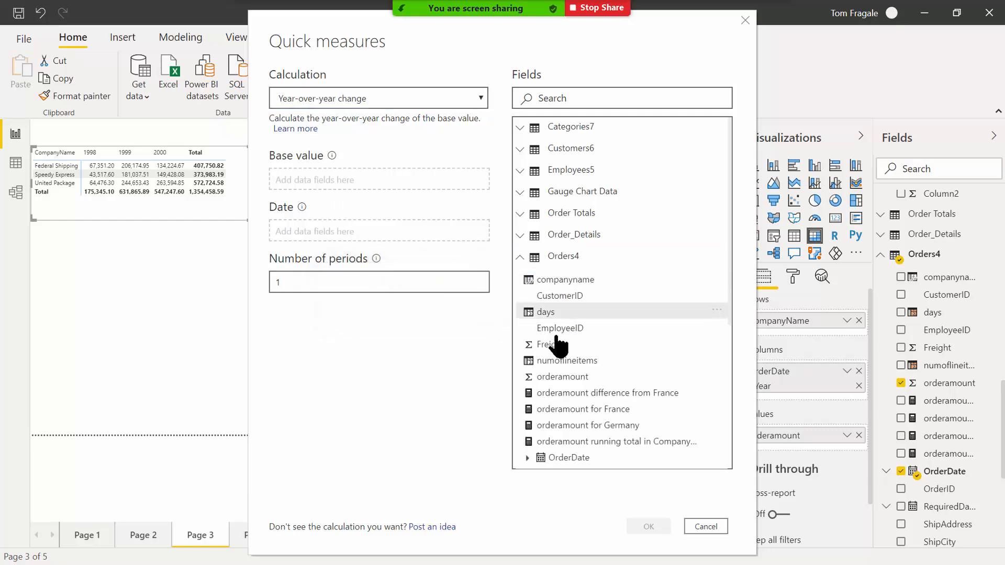
pyautogui.moveTo(581, 382); pyautogui.dragTo(356, 183)
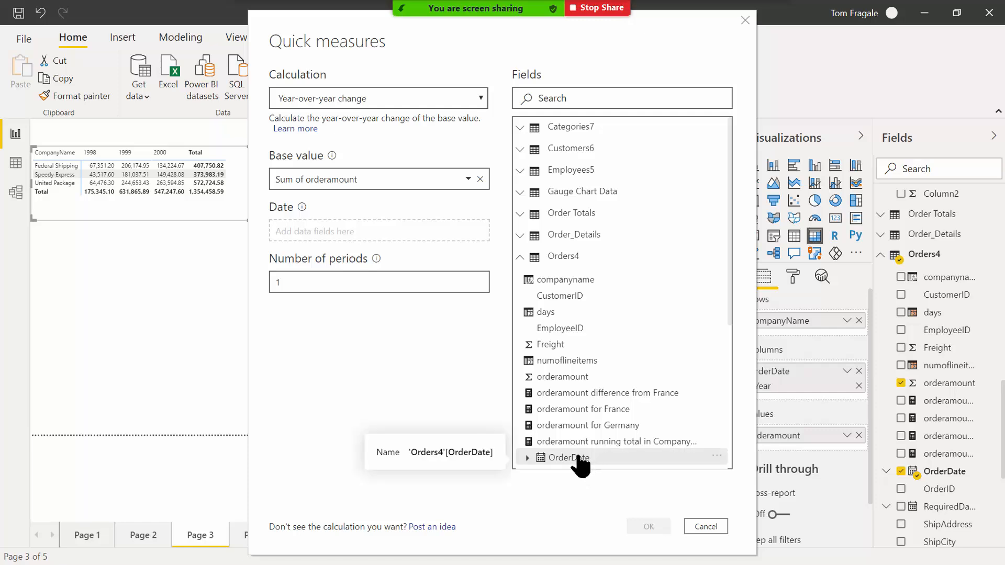
pyautogui.moveTo(570, 468); pyautogui.dragTo(328, 233)
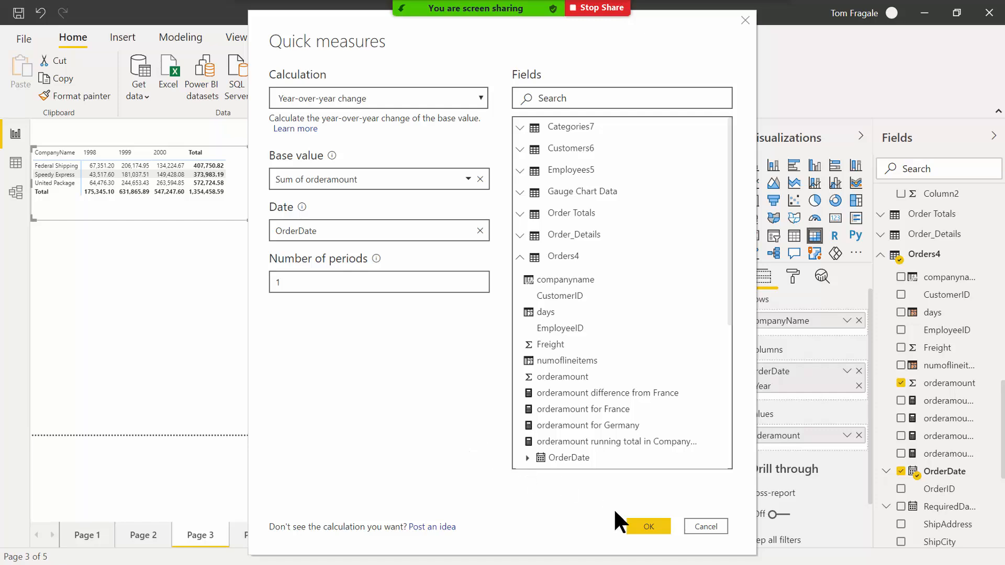
pyautogui.click(640, 527)
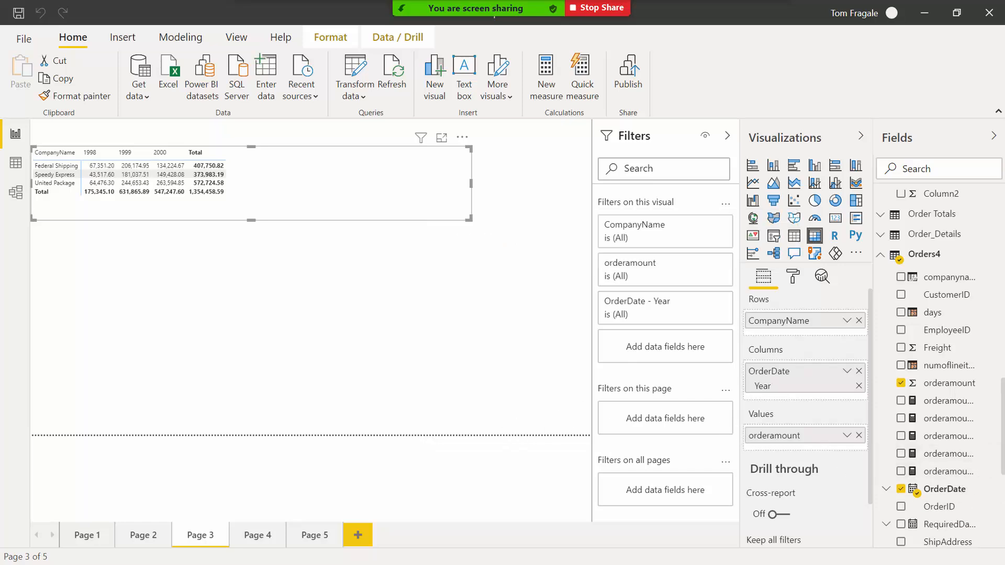
# Add the orderamount YoY% measure to the shipper matrix values beside orderamount.
pyautogui.scroll(-1, 940, 369)
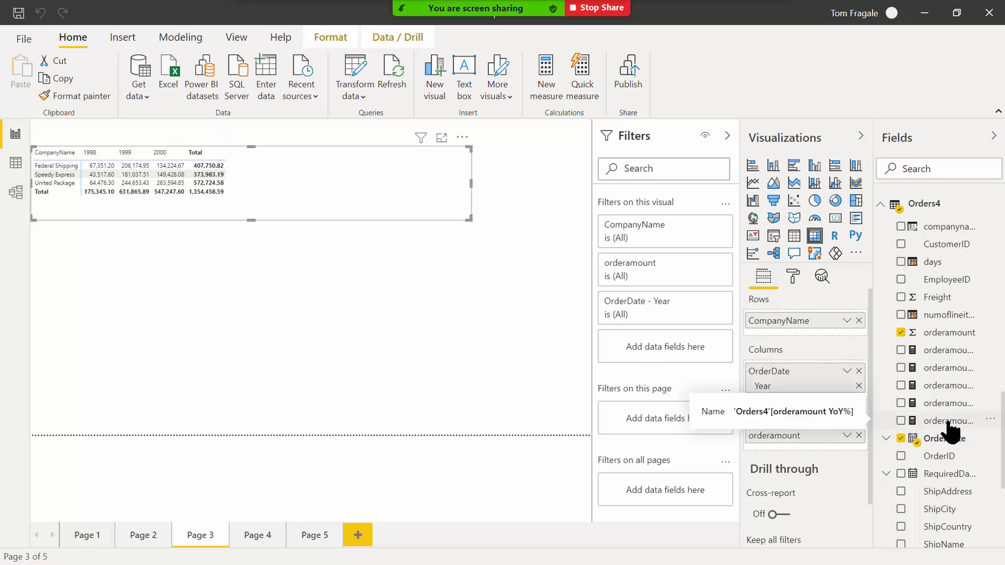
pyautogui.moveTo(933, 424); pyautogui.dragTo(249, 182)
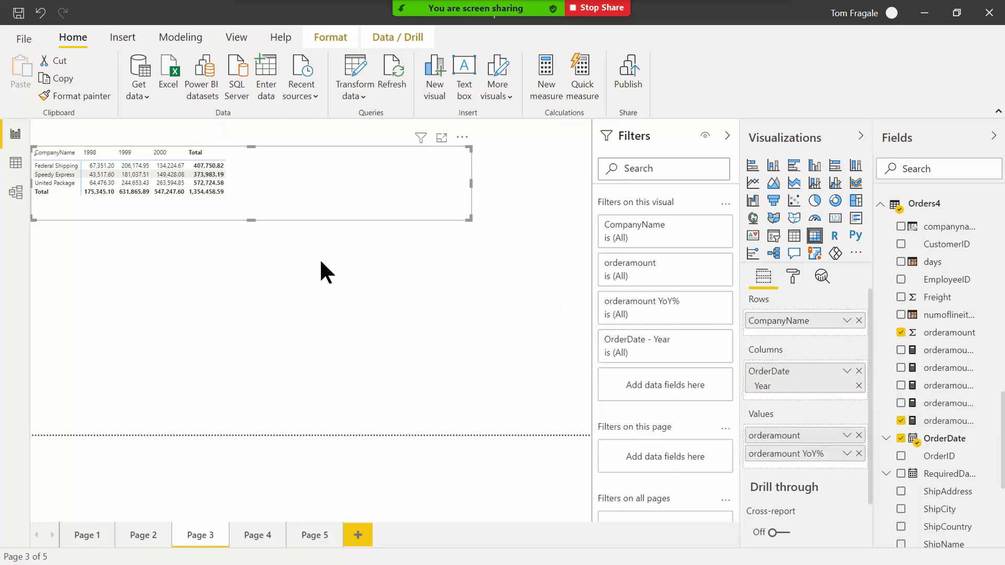